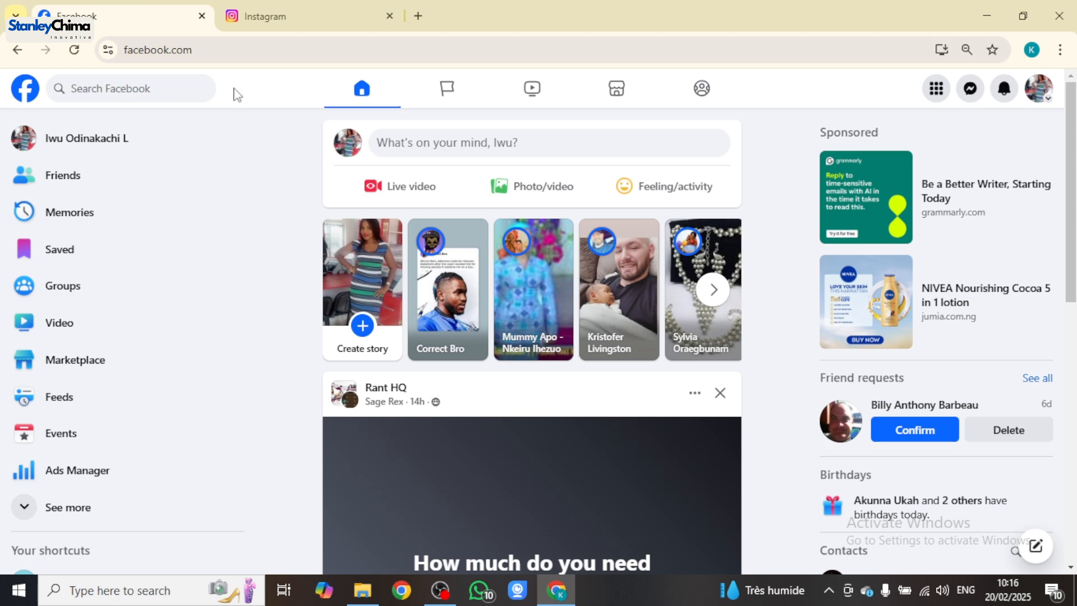
# Glance at the krystal_exclusive_paint Instagram profile, then go back to the Facebook home feed
pyautogui.click(270, 16)
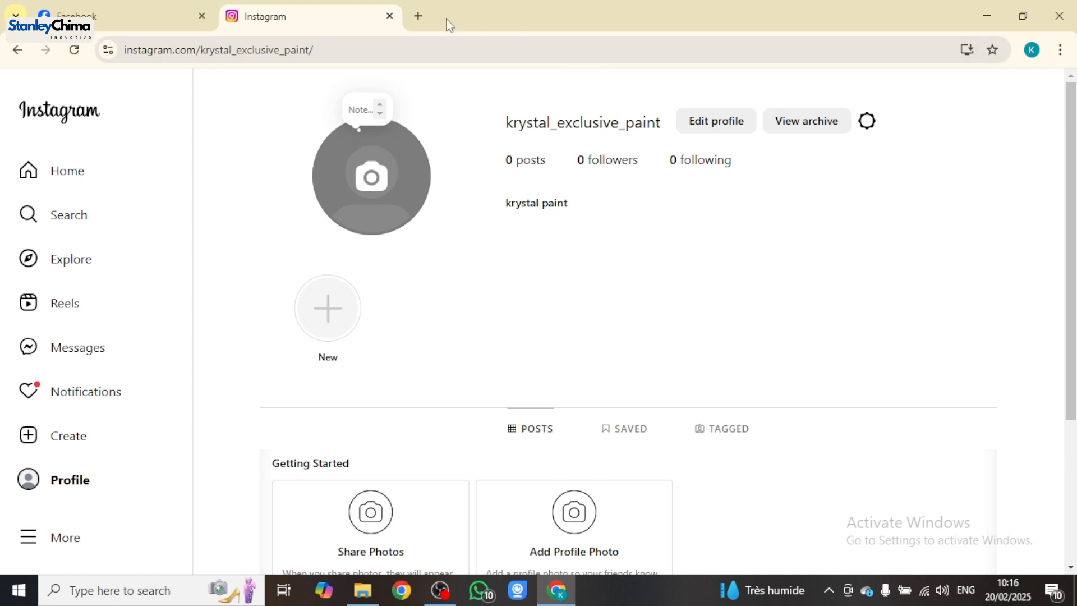
pyautogui.click(166, 14)
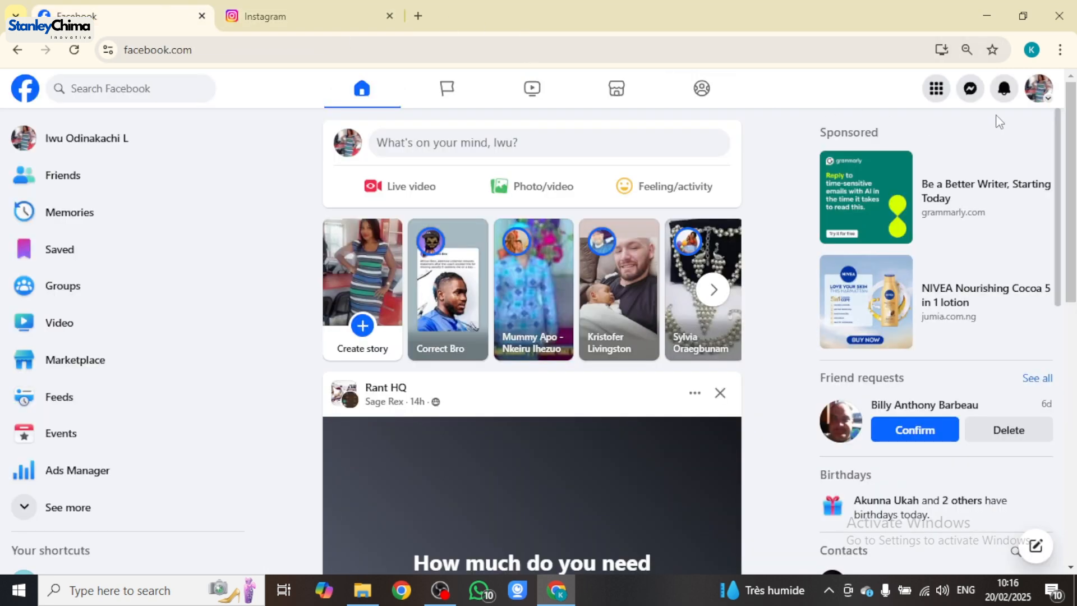
pyautogui.click(1043, 92)
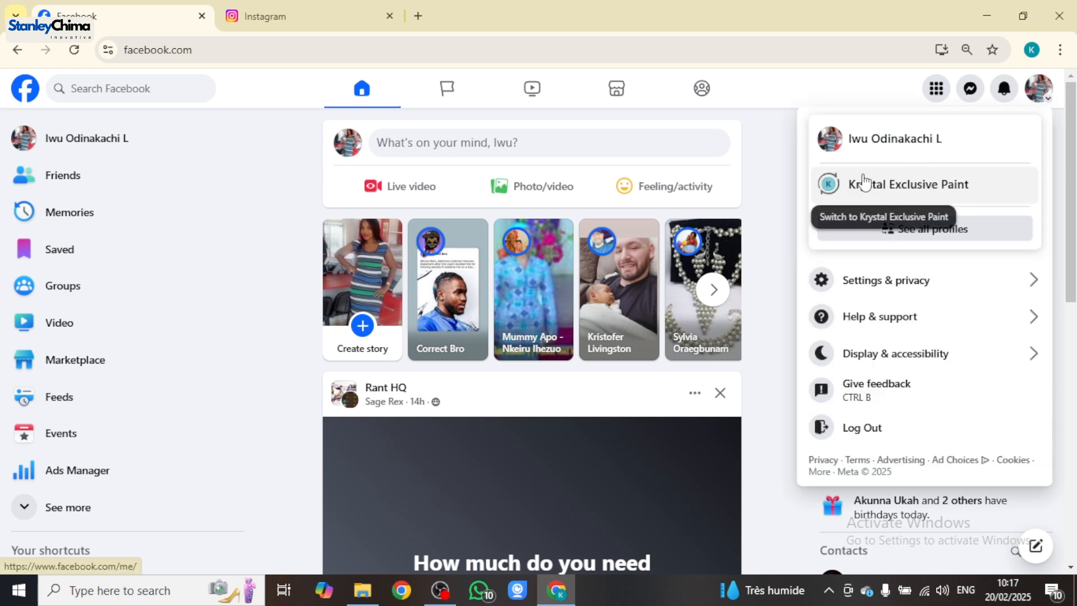
pyautogui.click(844, 91)
# Start a new Page from the full Facebook menu, then close that form
pyautogui.click(937, 90)
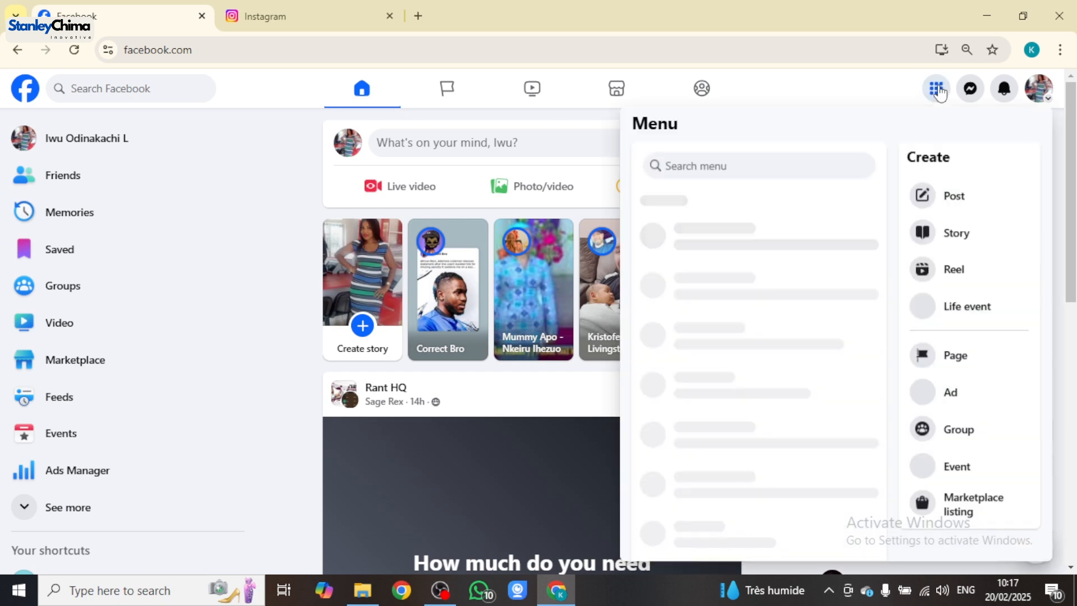
pyautogui.scroll(-4, 808, 393)
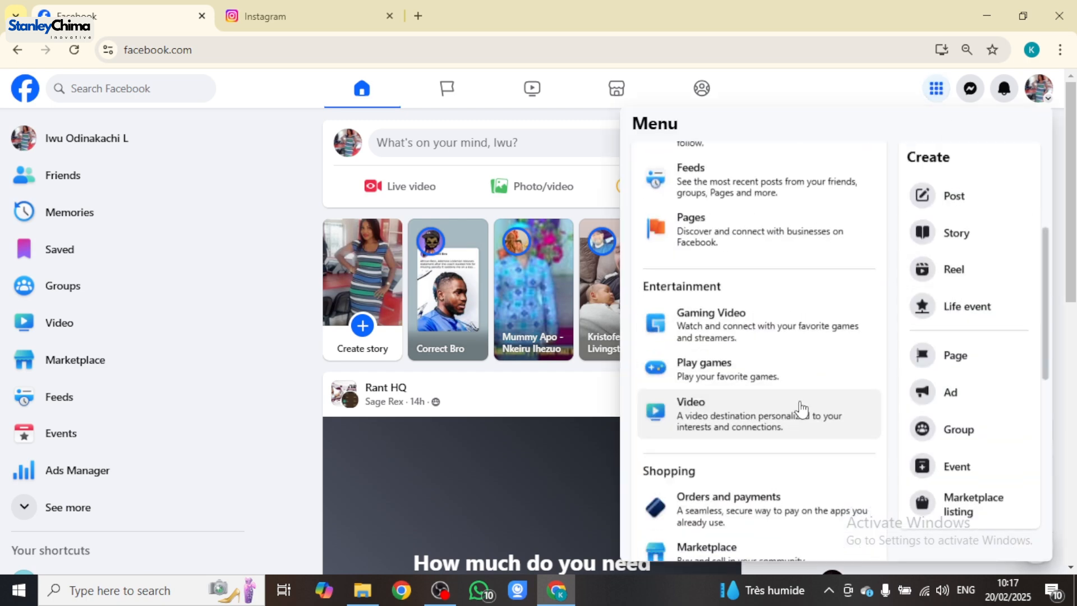
pyautogui.scroll(-5, 801, 410)
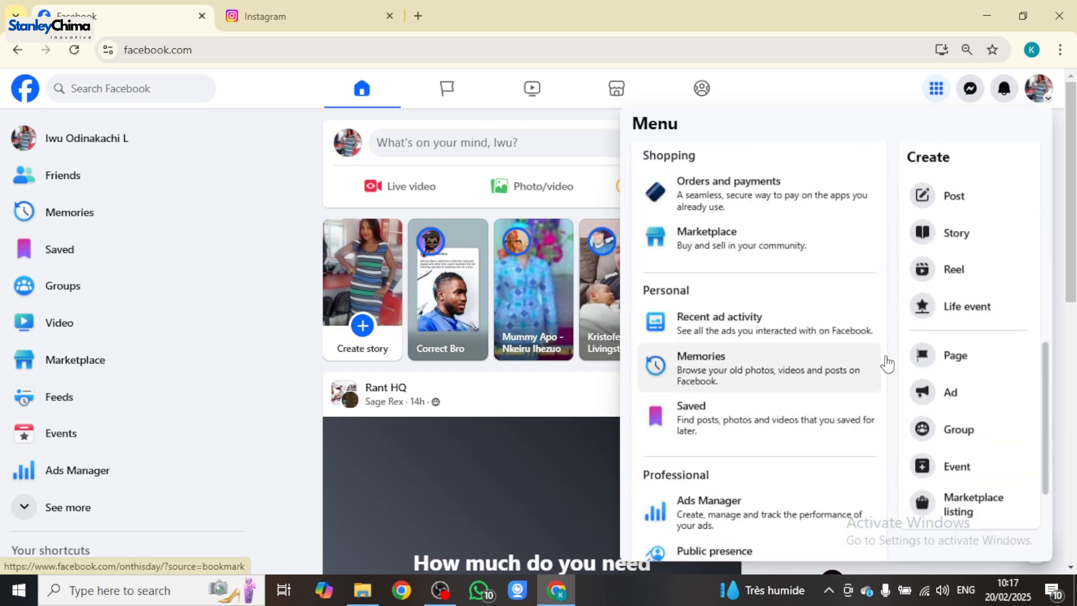
pyautogui.click(950, 355)
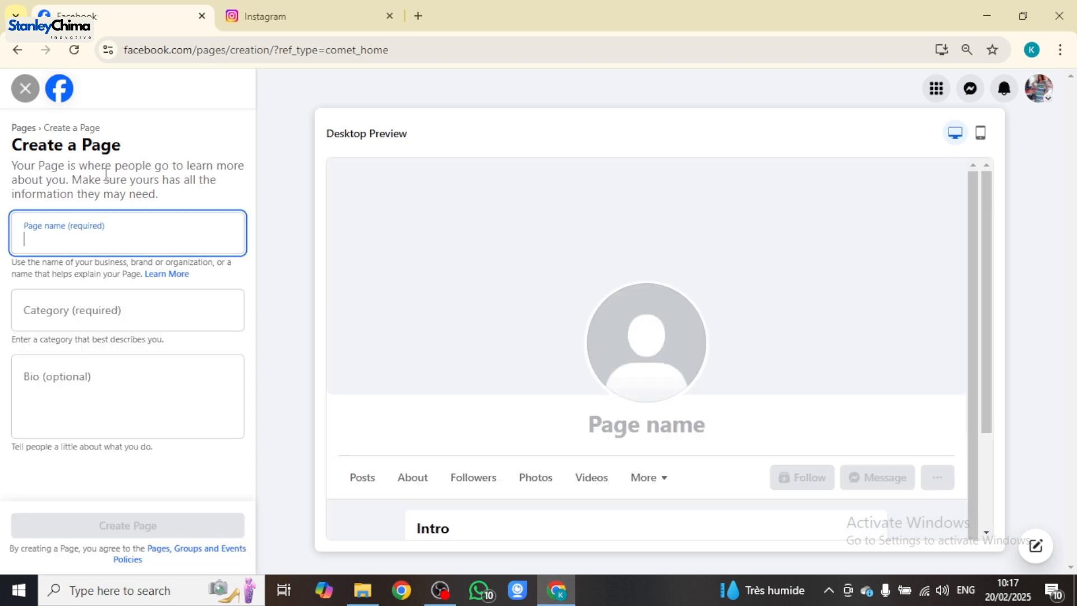
pyautogui.click(25, 88)
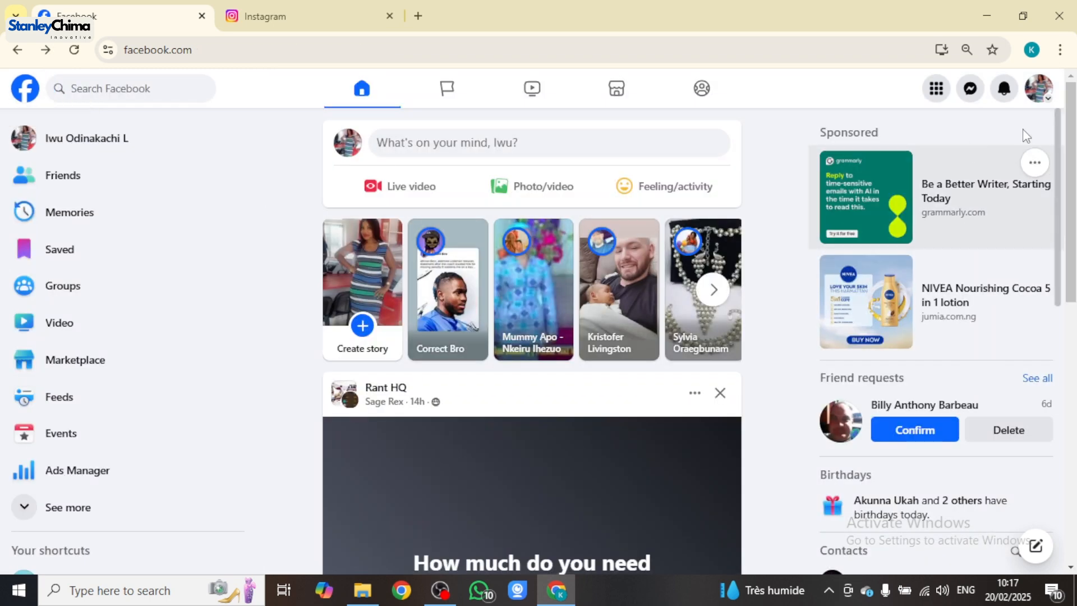
# Reopen the Create a Page form and click into the Page name and Category fields
pyautogui.click(937, 89)
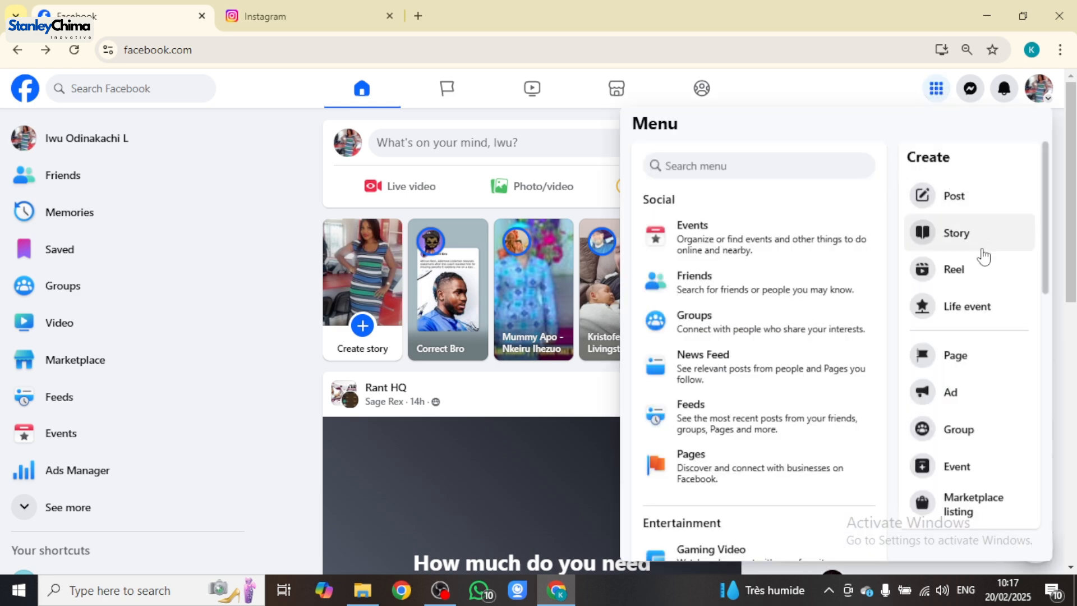
pyautogui.click(970, 359)
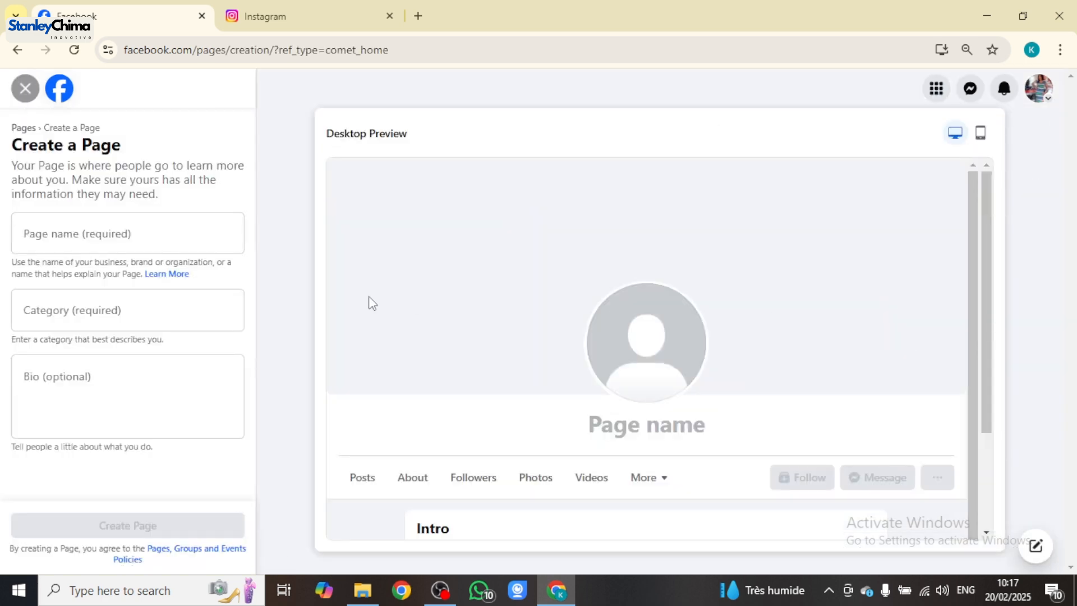
pyautogui.click(118, 232)
pyautogui.click(118, 309)
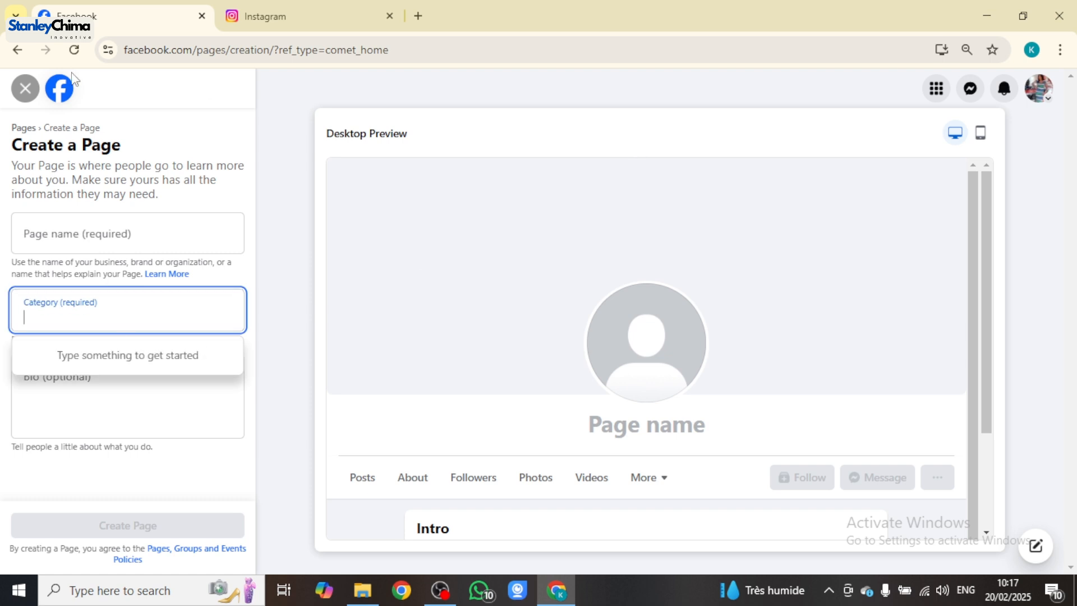
pyautogui.click(17, 50)
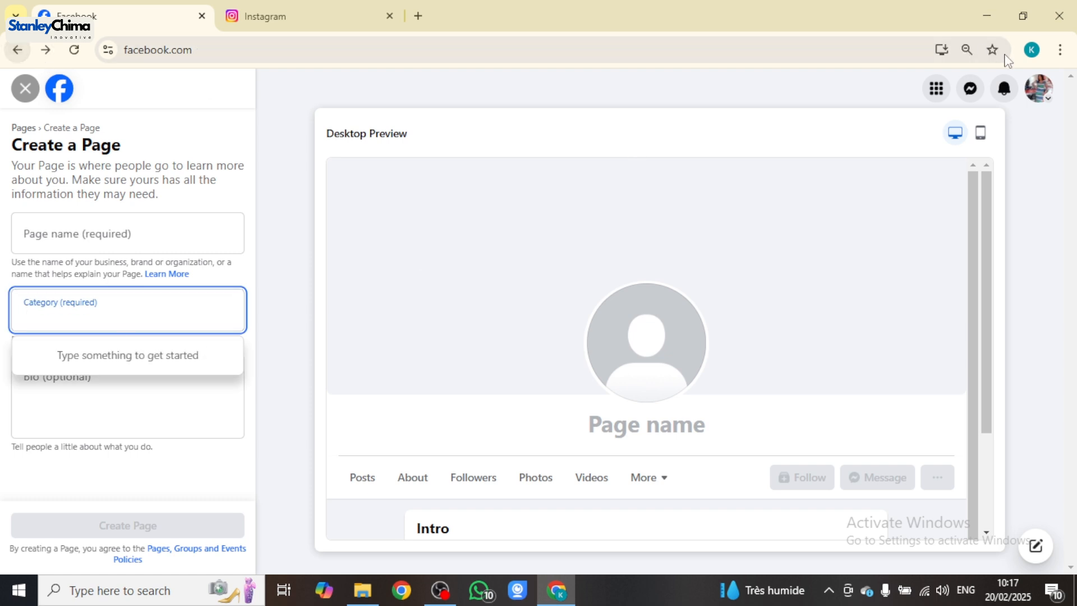
# Switch the account to act as Krystal Exclusive Paint and open that Page from the sidebar
pyautogui.click(1039, 89)
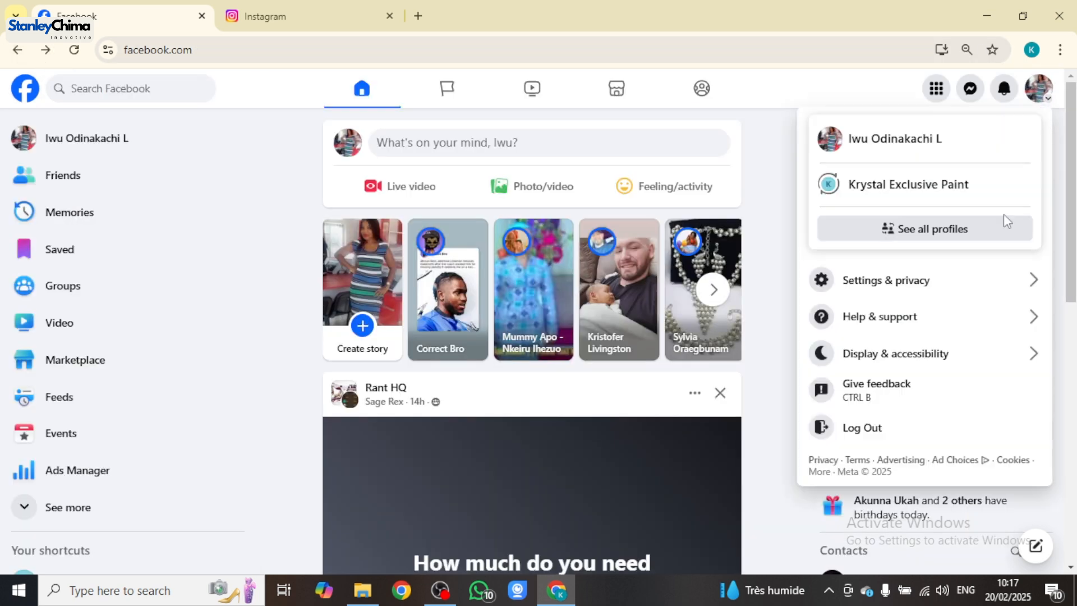
pyautogui.click(900, 194)
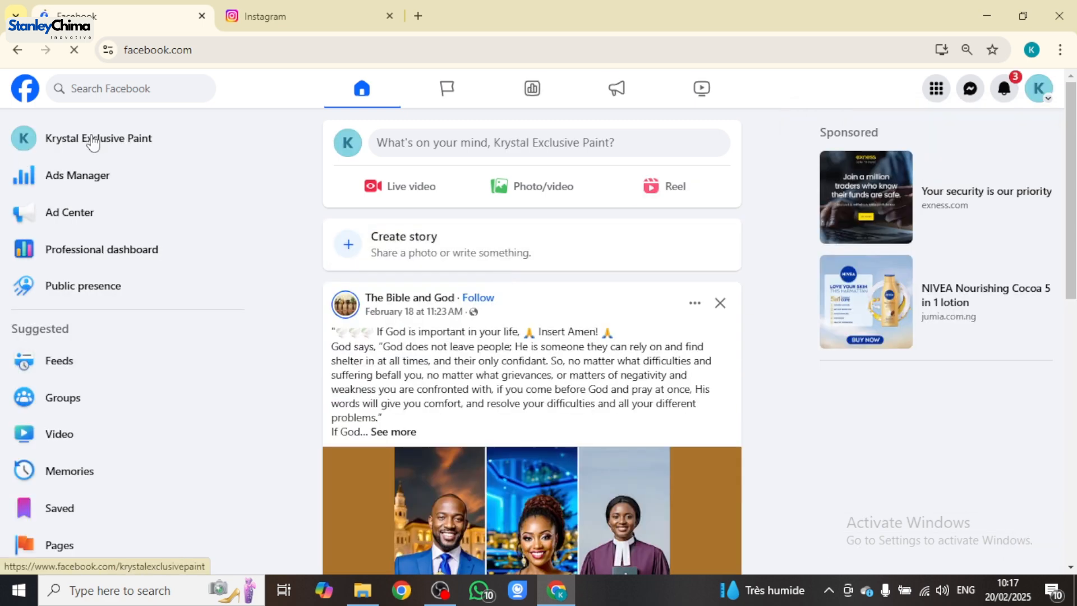
pyautogui.click(94, 143)
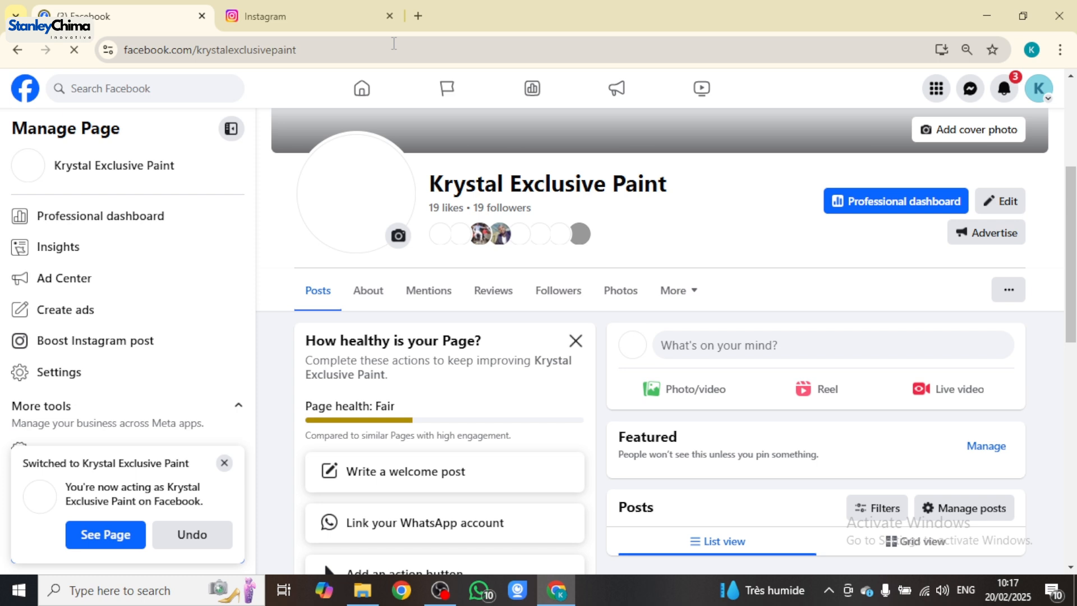
pyautogui.click(418, 16)
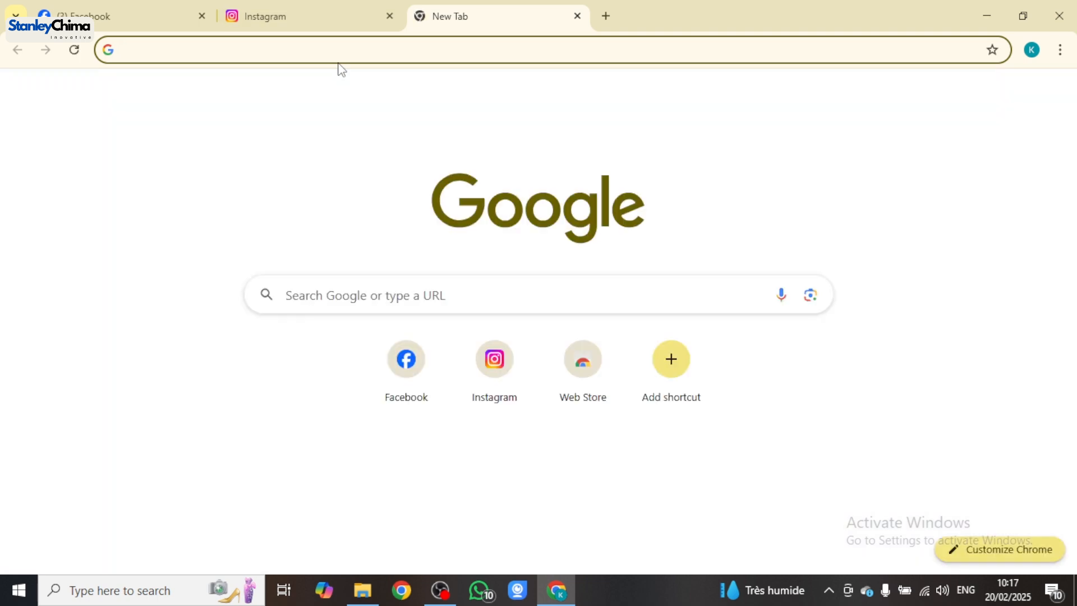
# Search 'busniess facebook' to reach Meta Business Suite, then browse Krystal Exclusive Paint's business accounts and assets
pyautogui.write('busniess face')
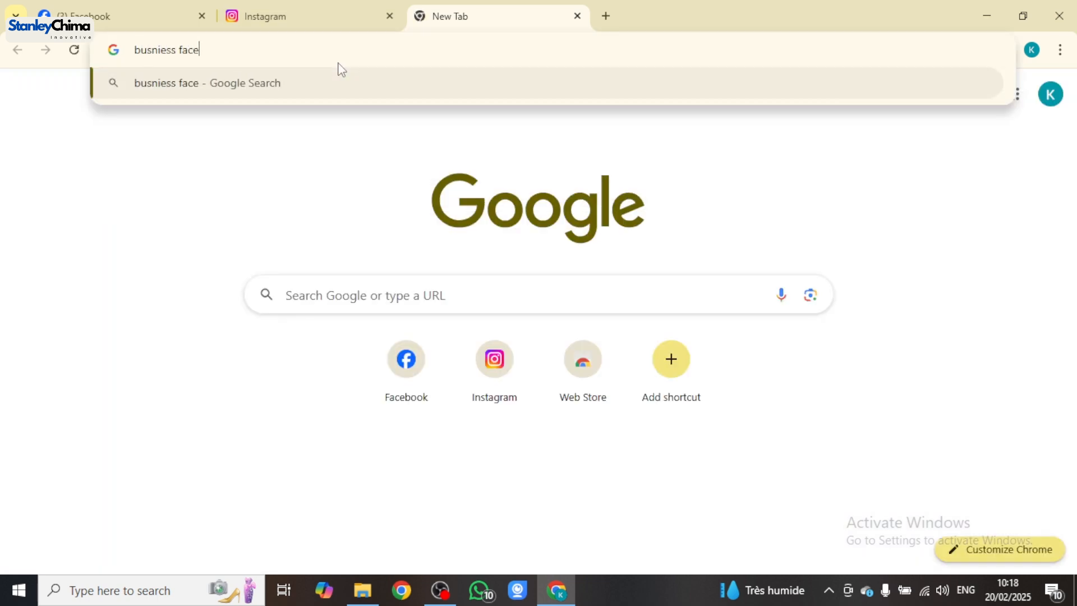
pyautogui.write('book')
pyautogui.press('Return')
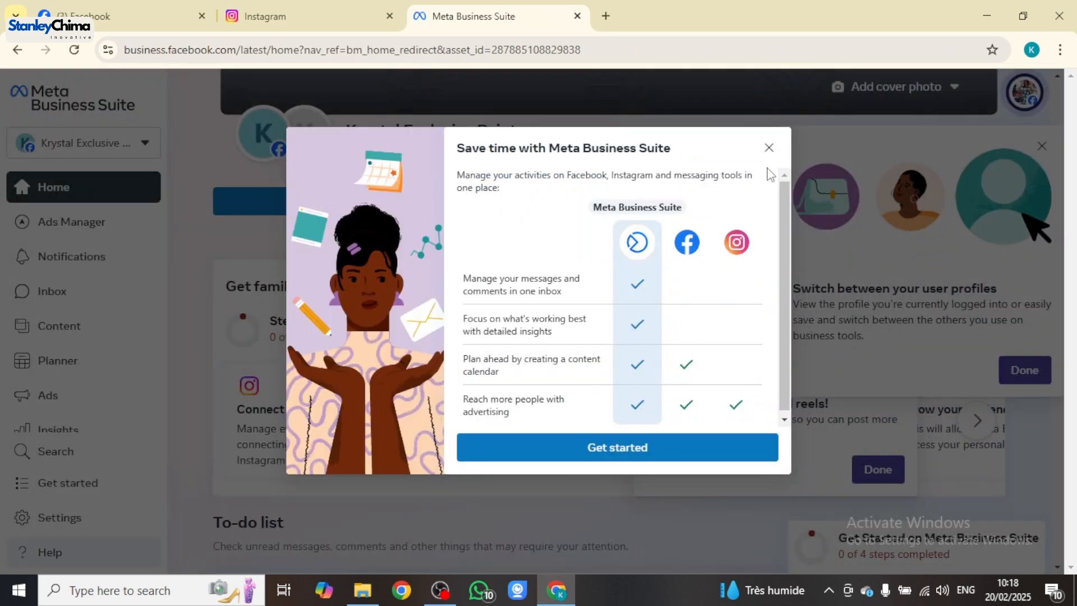
pyautogui.click(147, 145)
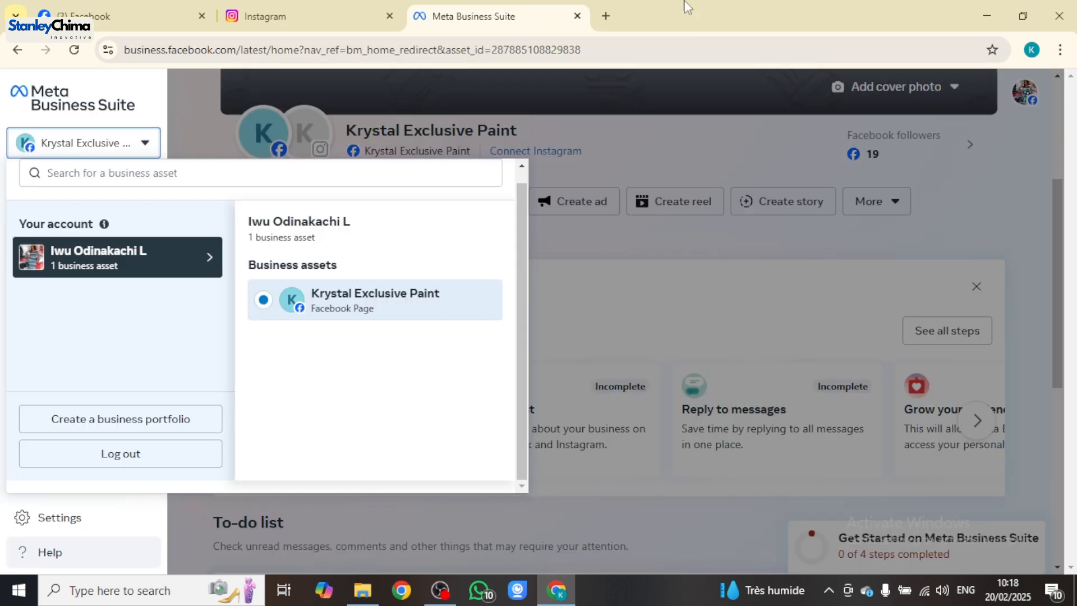
pyautogui.click(591, 100)
pyautogui.moveTo(261, 143)
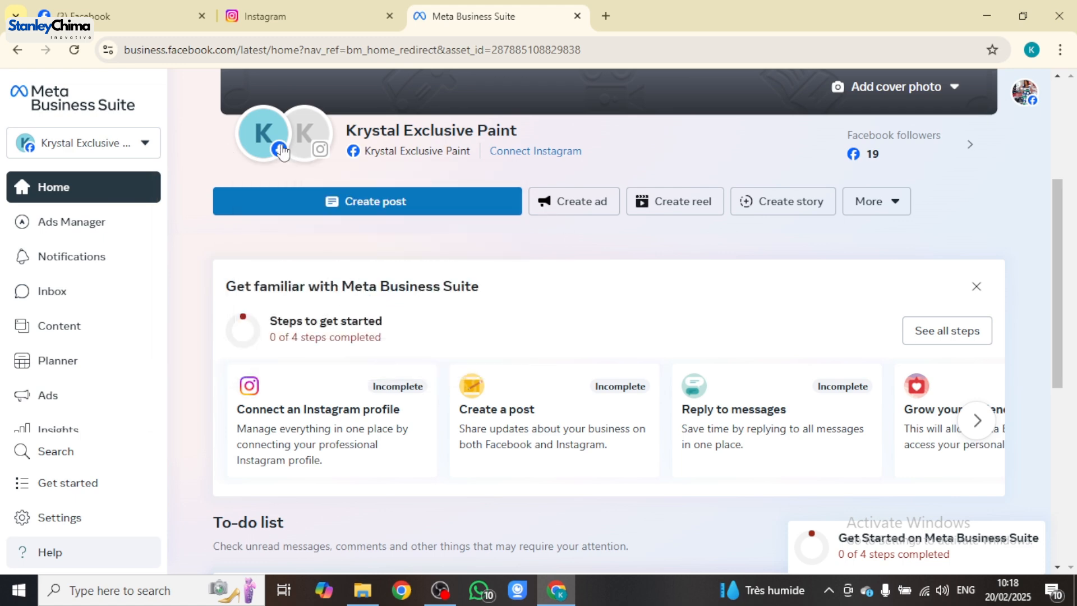
pyautogui.click(133, 144)
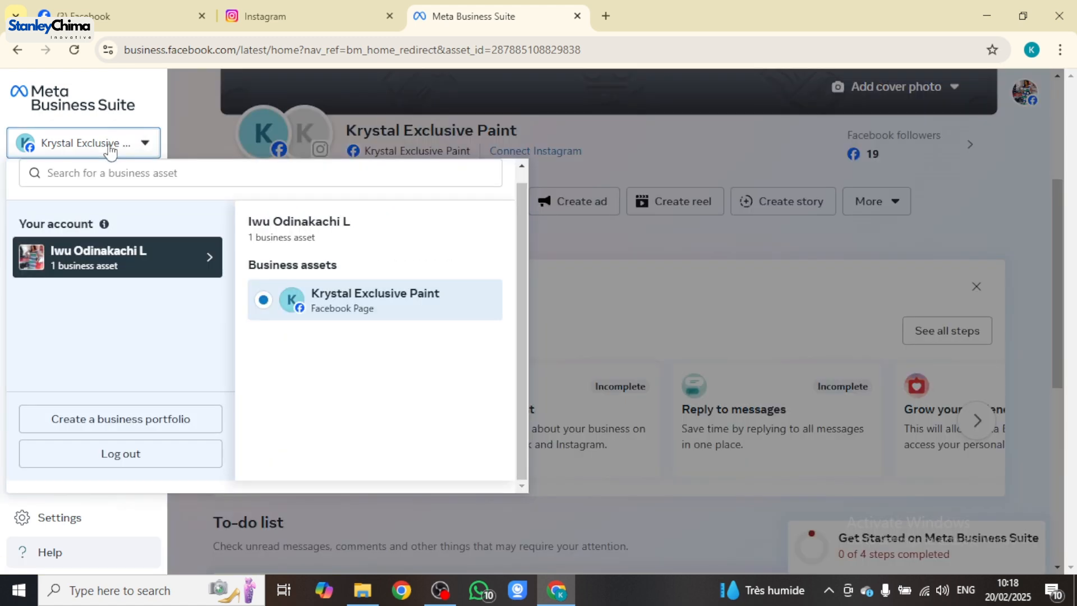
pyautogui.click(109, 151)
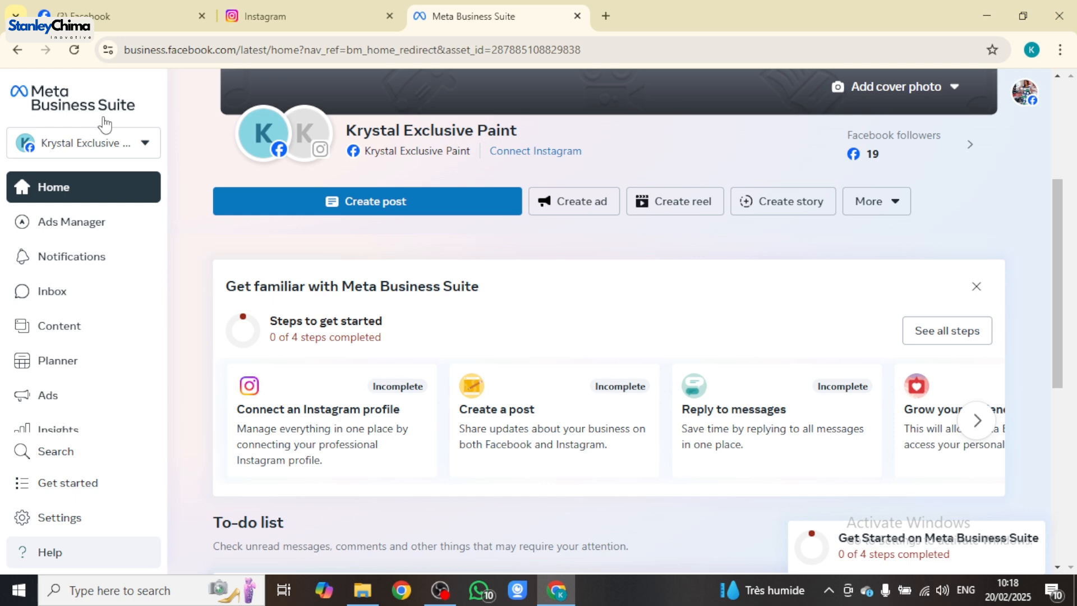
pyautogui.click(144, 147)
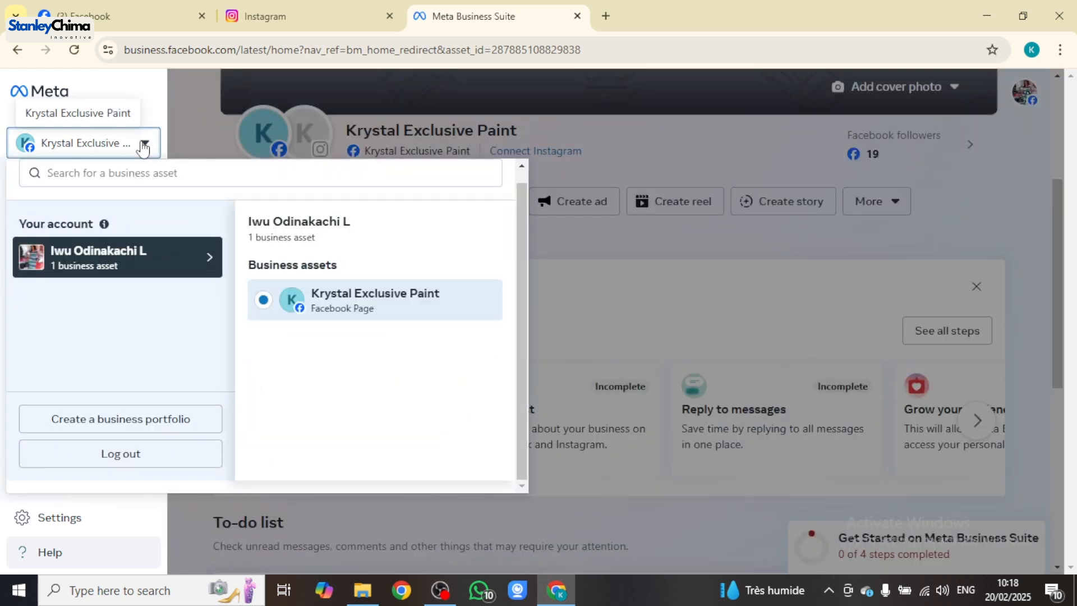
# Start a new business portfolio, then switch Facebook to the personal profile and copy its name
pyautogui.click(143, 423)
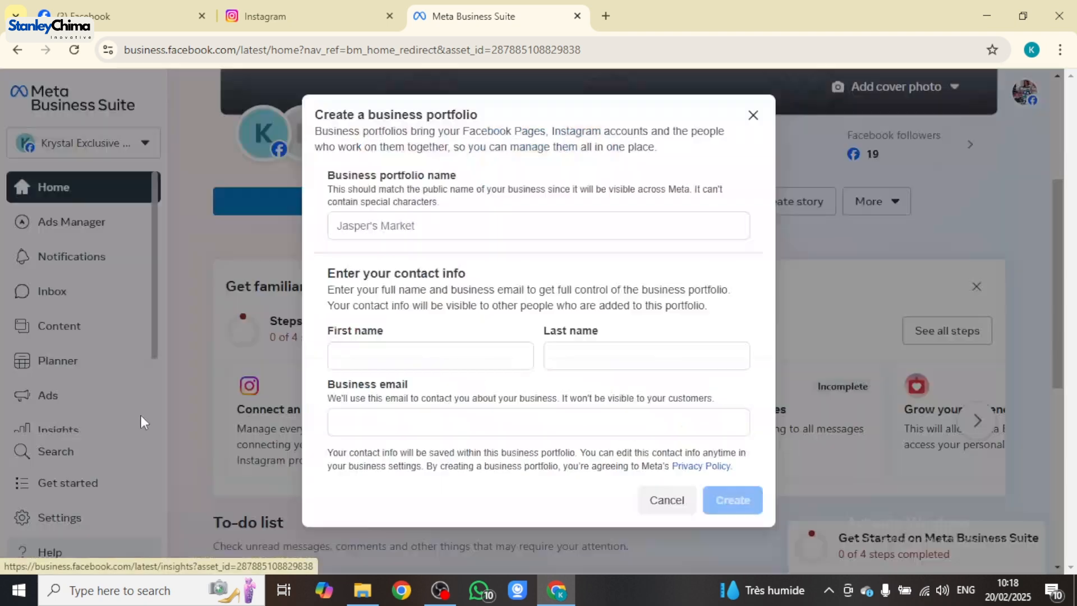
pyautogui.click(396, 228)
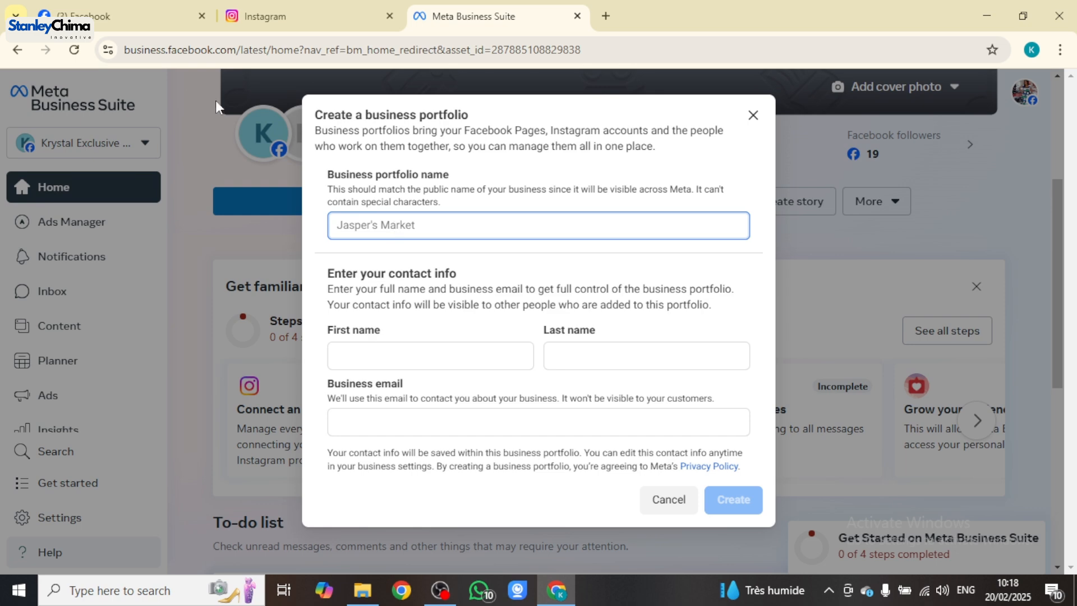
pyautogui.click(163, 8)
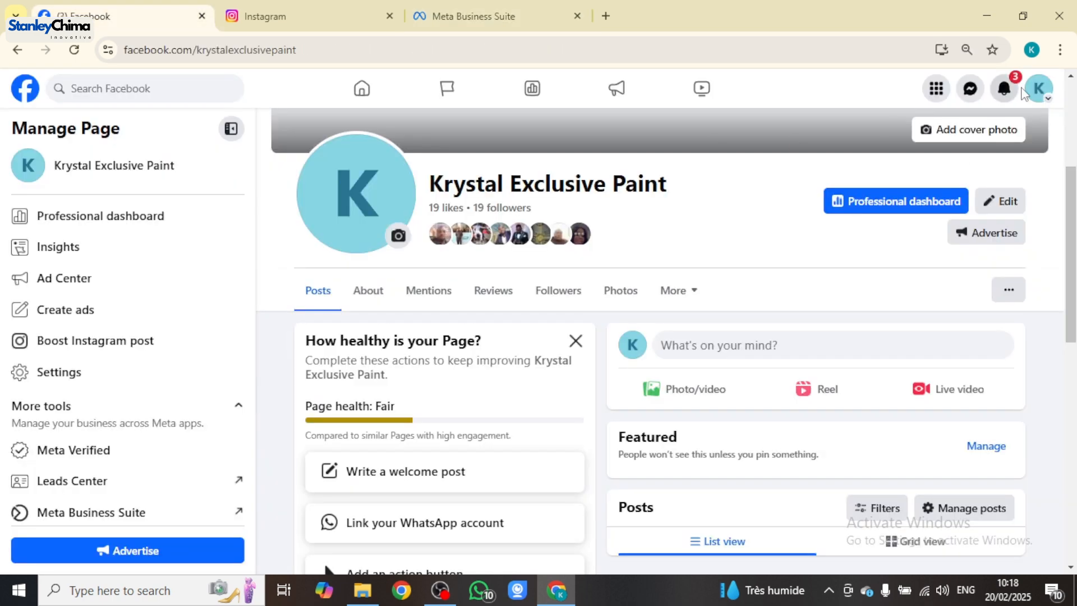
pyautogui.click(1040, 90)
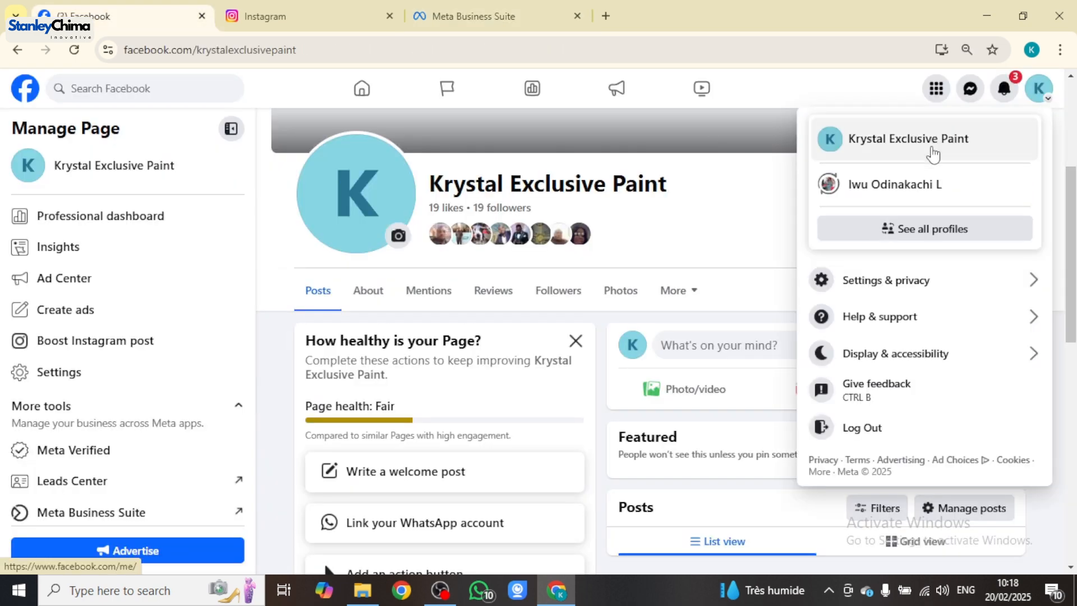
pyautogui.click(921, 183)
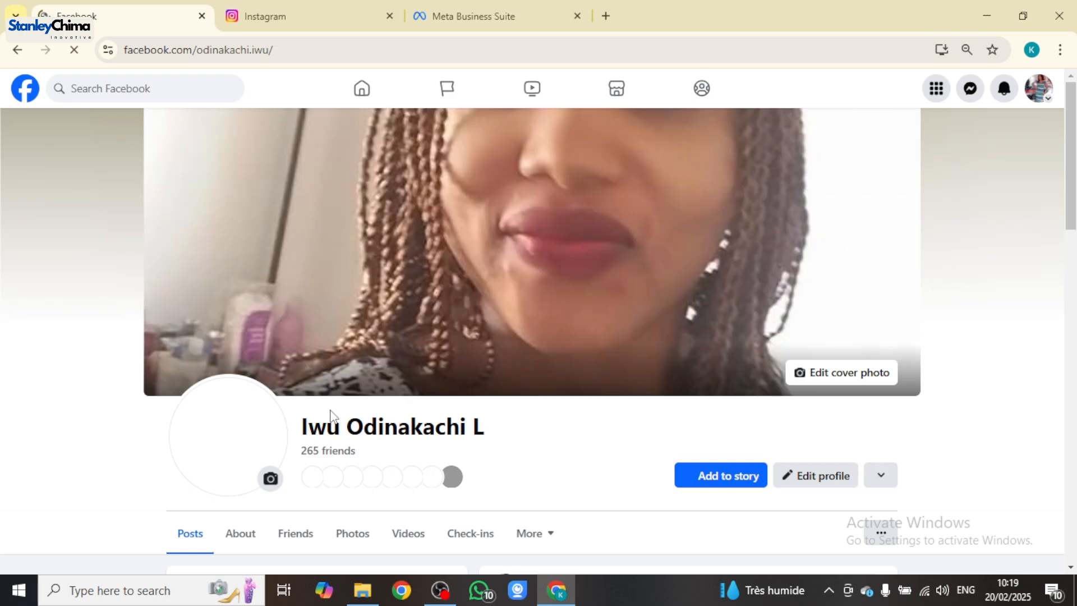
pyautogui.scroll(-5, 303, 424)
pyautogui.moveTo(484, 186); pyautogui.dragTo(298, 186)
pyautogui.hotkey('ctrl', 'c')
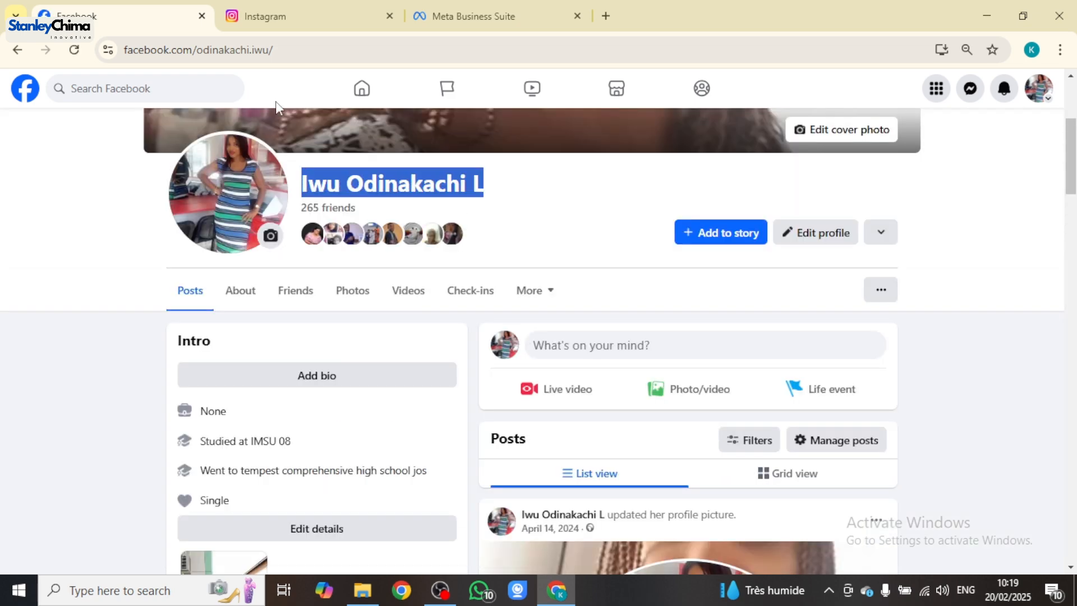
# Move the Instagram tab to the end and return to the portfolio form
pyautogui.click(488, 15)
pyautogui.moveTo(324, 12); pyautogui.dragTo(649, 6)
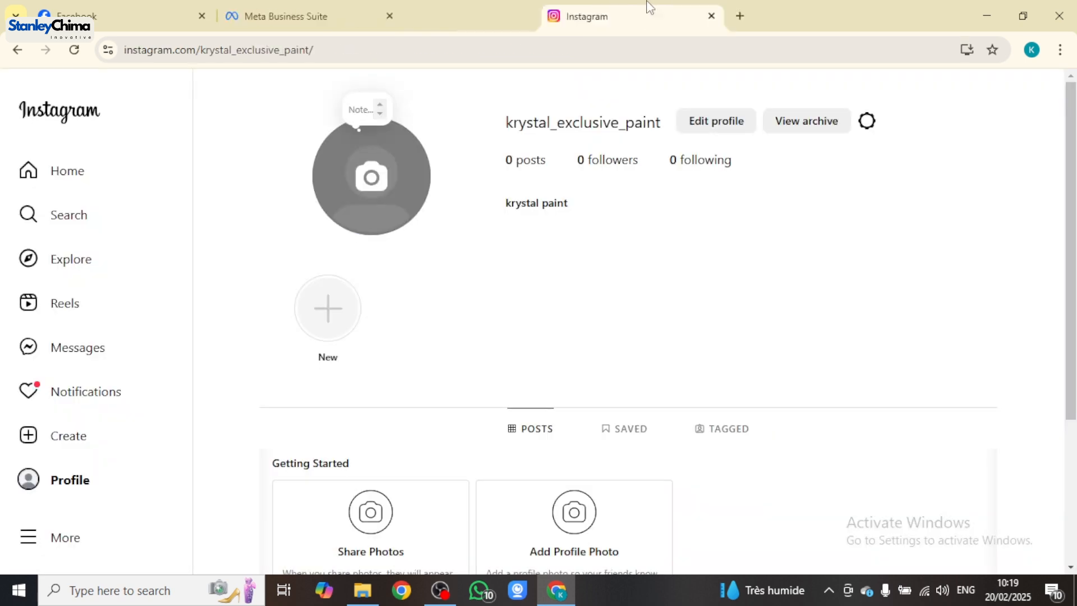
pyautogui.click(321, 16)
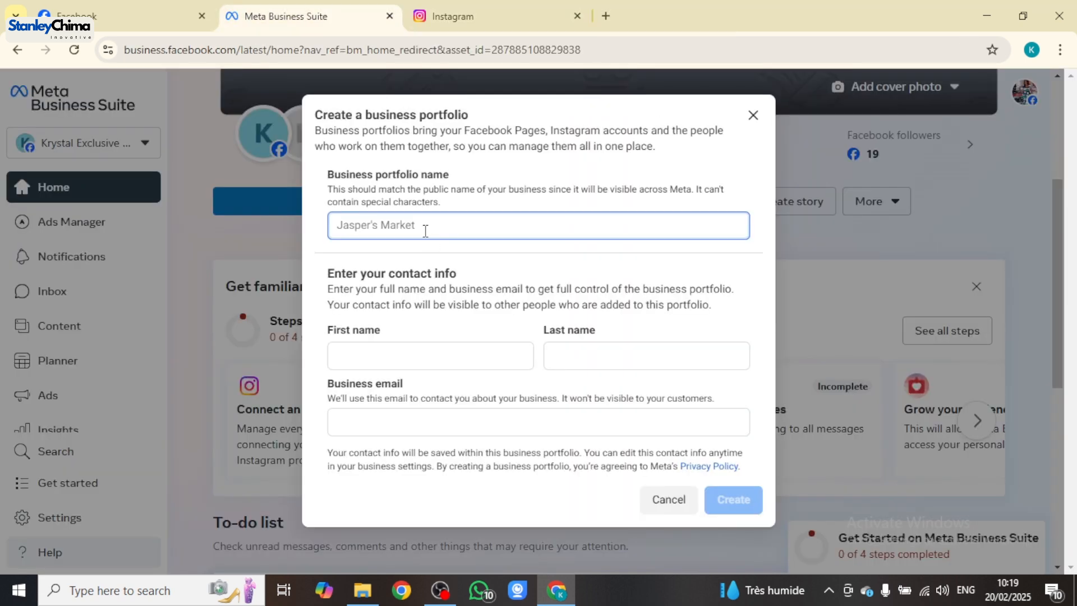
# Paste the copied name as the portfolio name and fill in the owner's first and last name
pyautogui.hotkey('ctrl', 'v')
pyautogui.click(399, 354)
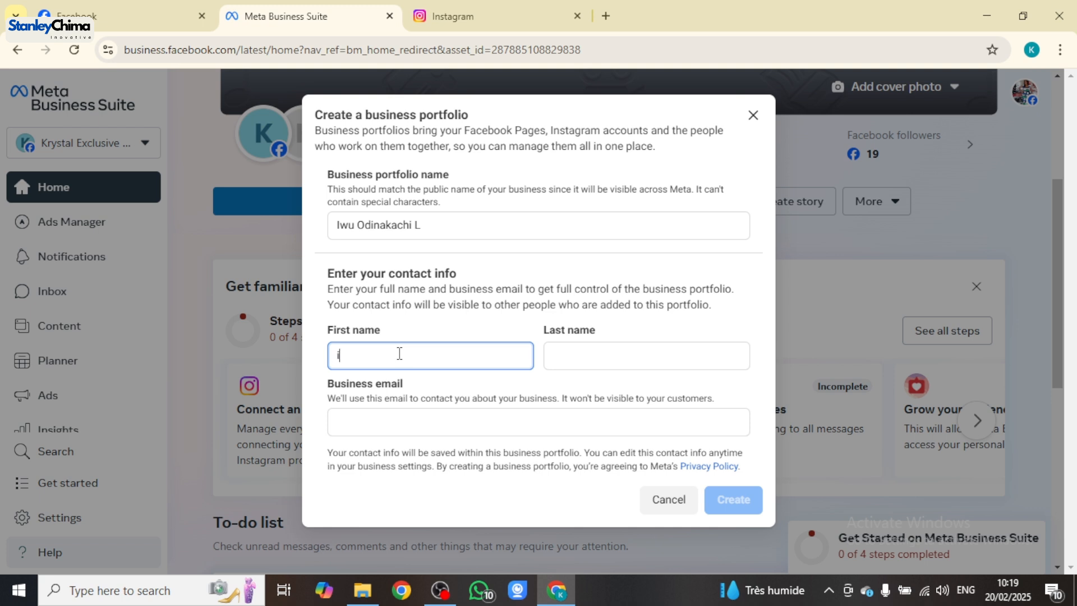
pyautogui.click(604, 362)
pyautogui.write('odinaka')
pyautogui.click(497, 426)
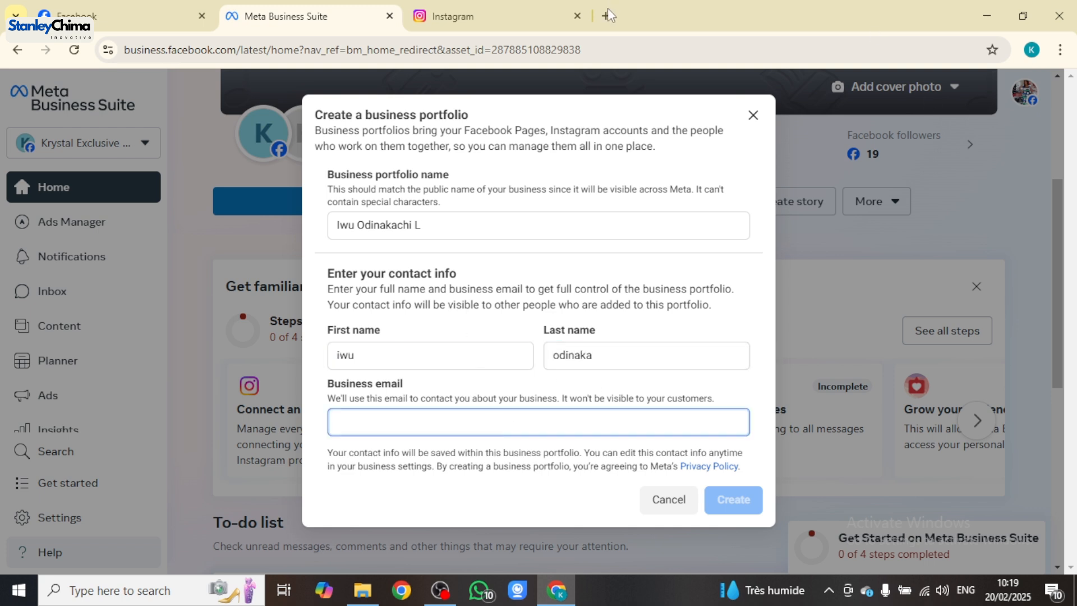
# Copy the browser's Google account e-mail and paste it into the Business email field
pyautogui.hotkey('ctrl', 't')
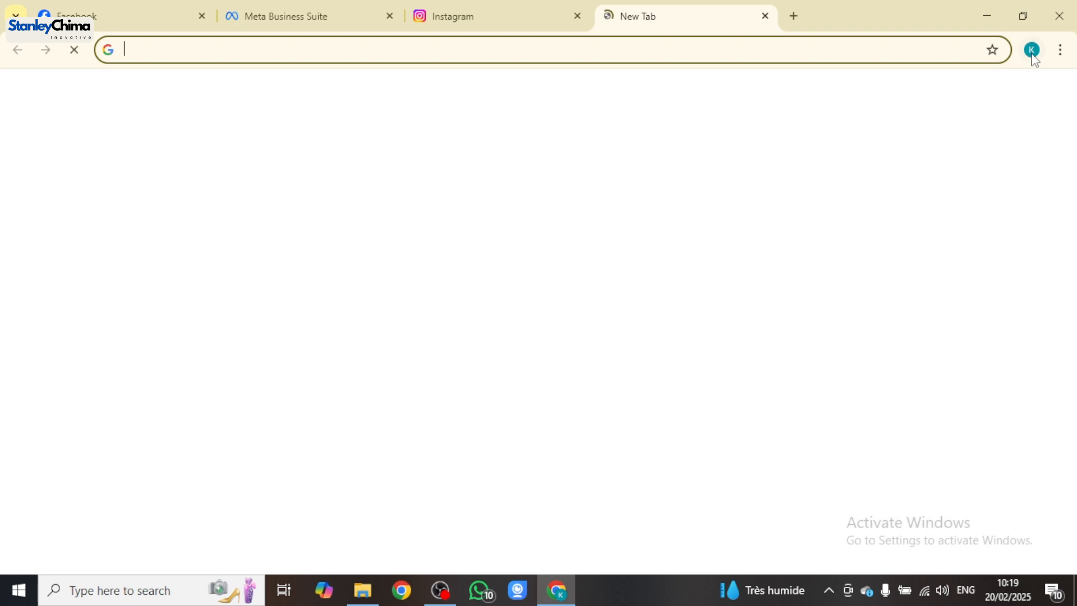
pyautogui.click(1033, 50)
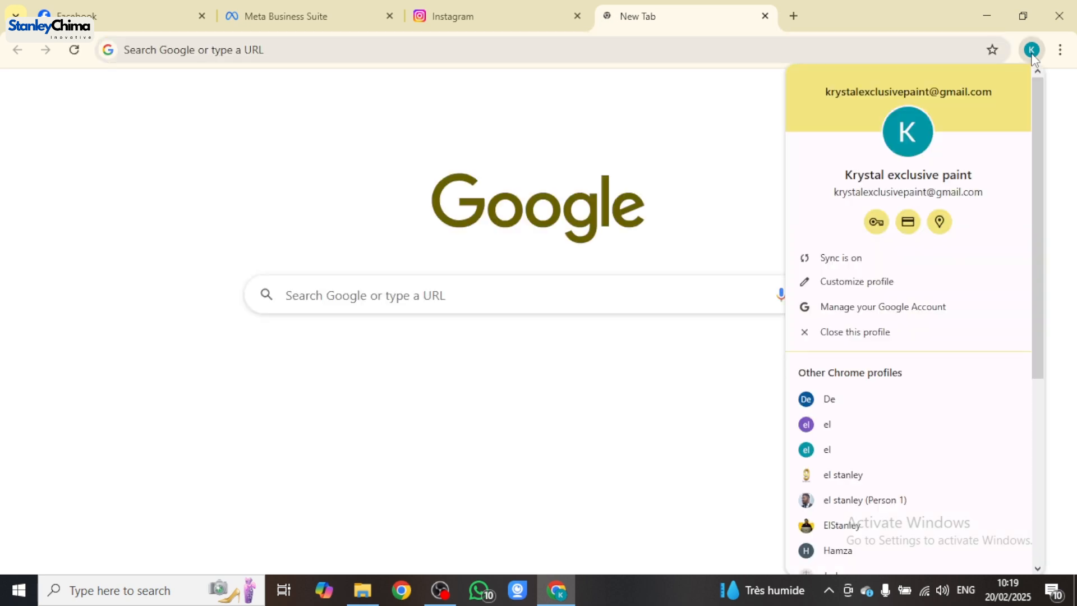
pyautogui.click(782, 91)
pyautogui.click(1013, 94)
pyautogui.click(1051, 94)
pyautogui.moveTo(990, 142); pyautogui.dragTo(815, 142)
pyautogui.click(314, 16)
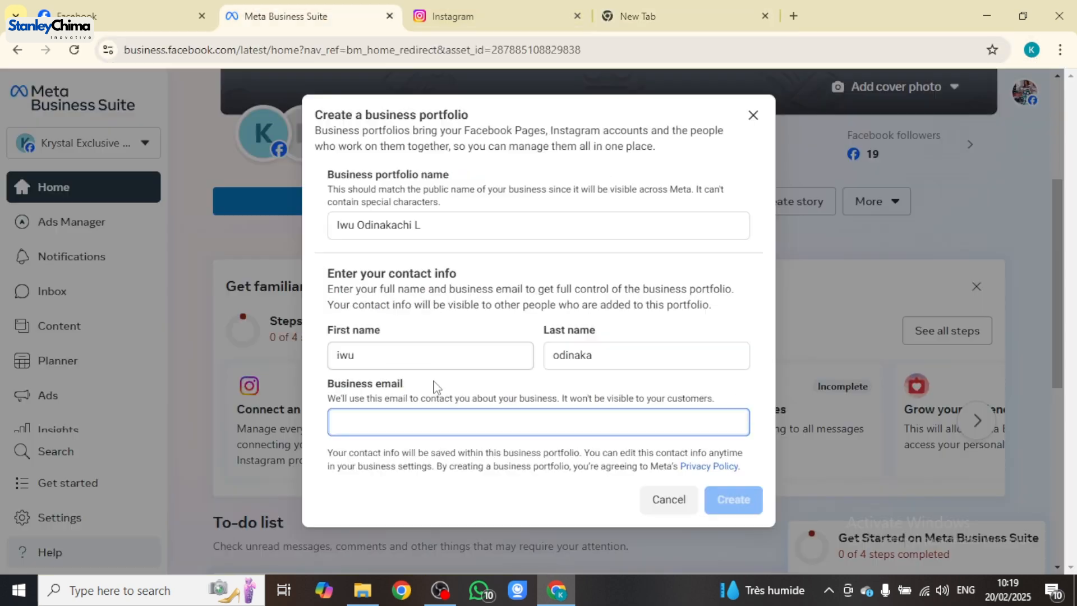
pyautogui.hotkey('ctrl', 'v')
pyautogui.click(733, 500)
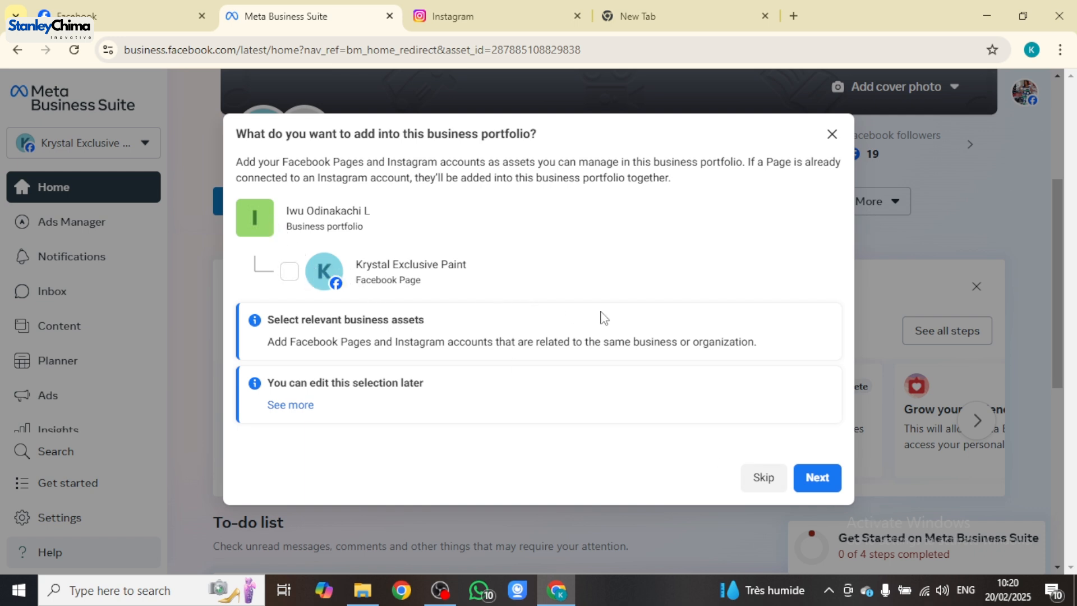
# Create the portfolio and advance through assets and Add people to the review step
pyautogui.click(823, 478)
pyautogui.scroll(-1, 595, 371)
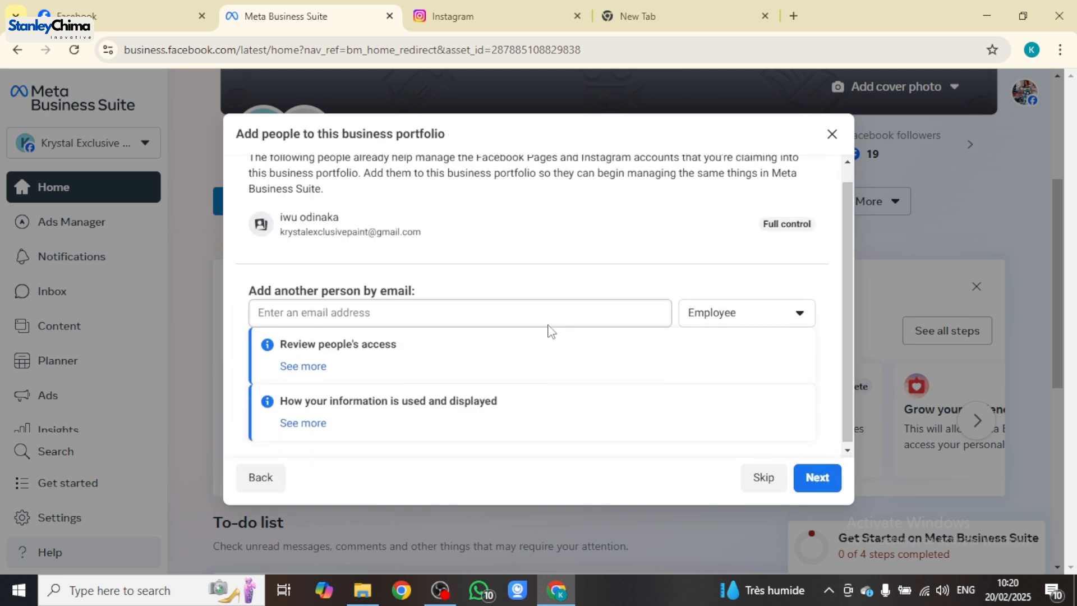
pyautogui.click(817, 476)
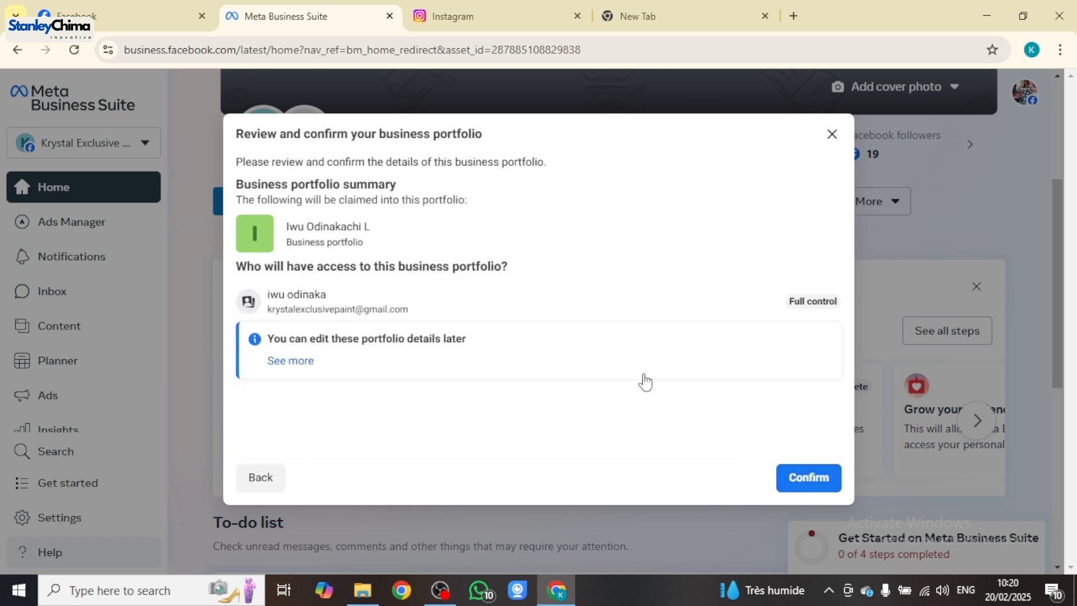
# Confirm the new portfolio, then open its settings from the portfolio selector via Visit Settings
pyautogui.click(808, 477)
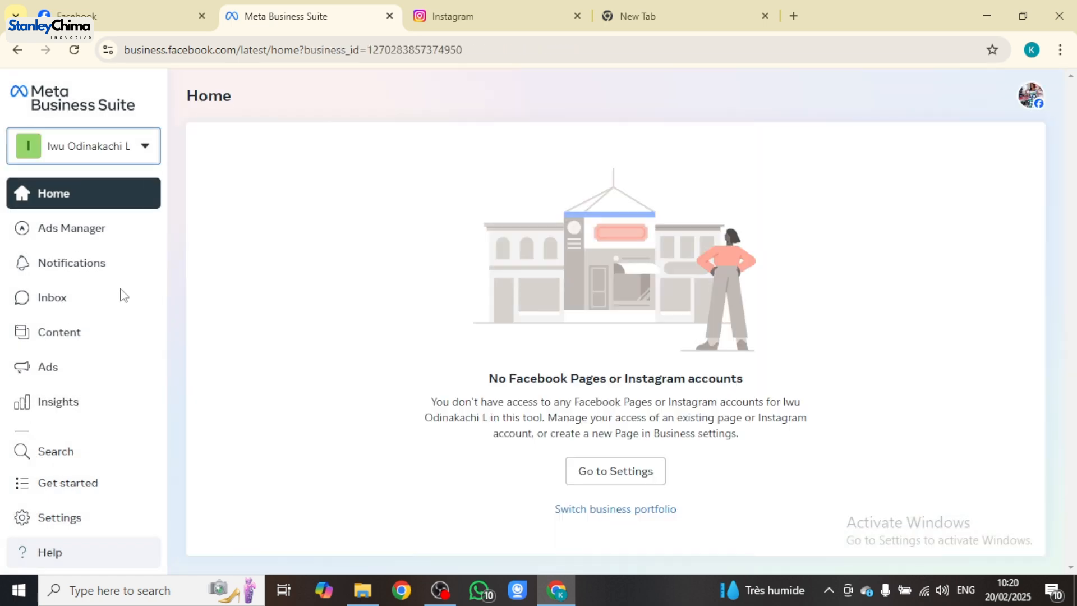
pyautogui.click(128, 155)
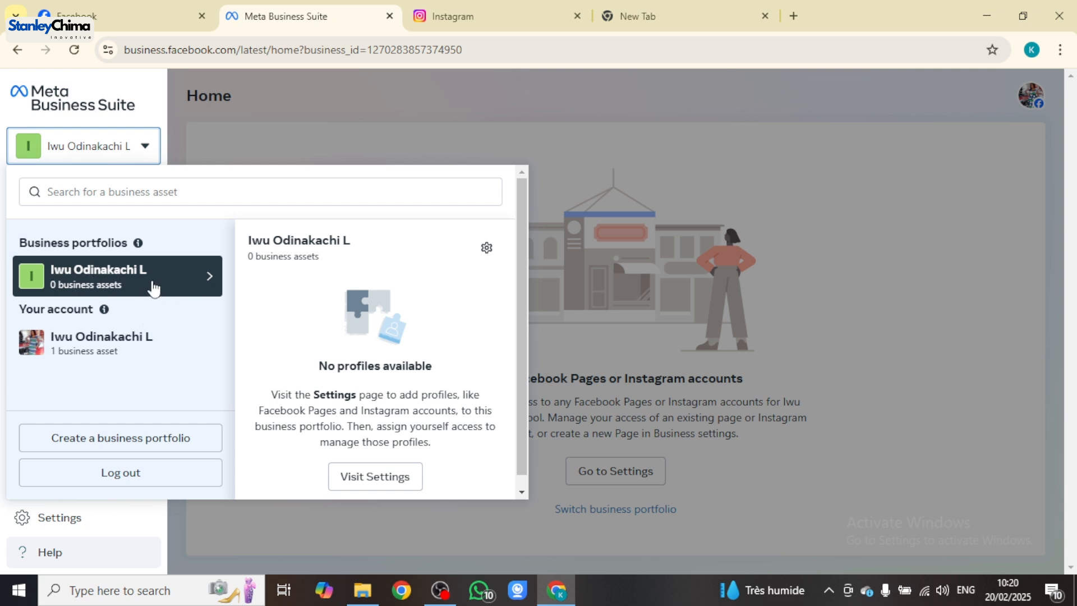
pyautogui.click(230, 123)
pyautogui.click(132, 154)
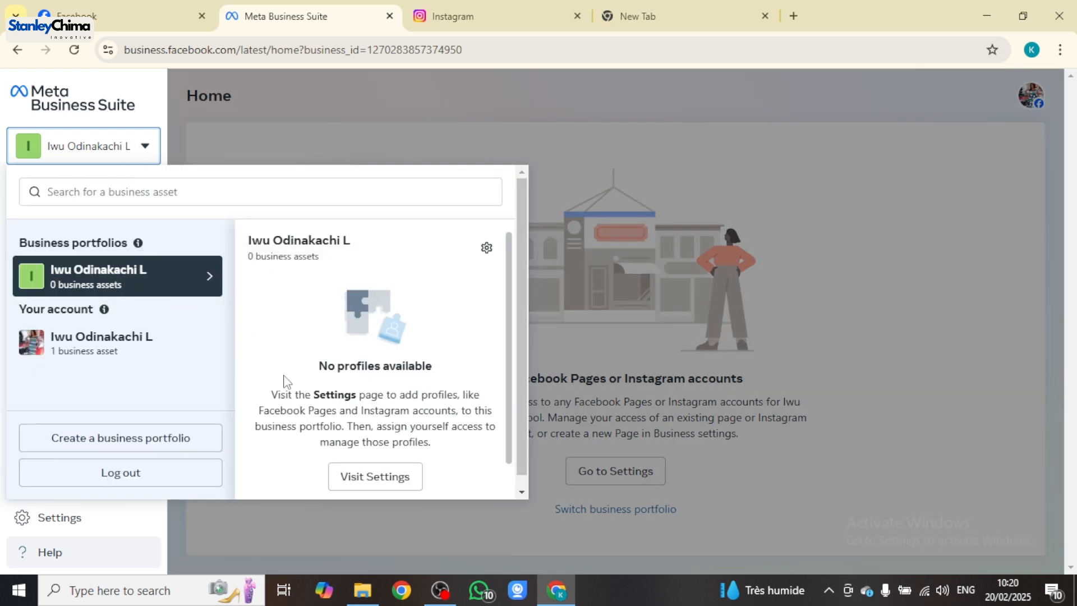
pyautogui.click(375, 477)
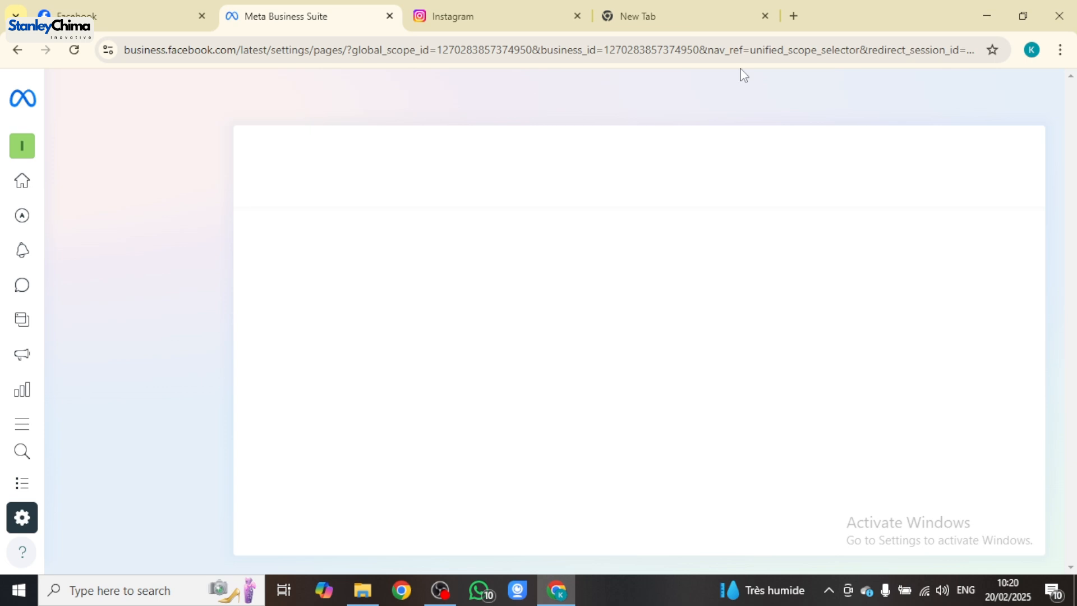
pyautogui.click(694, 14)
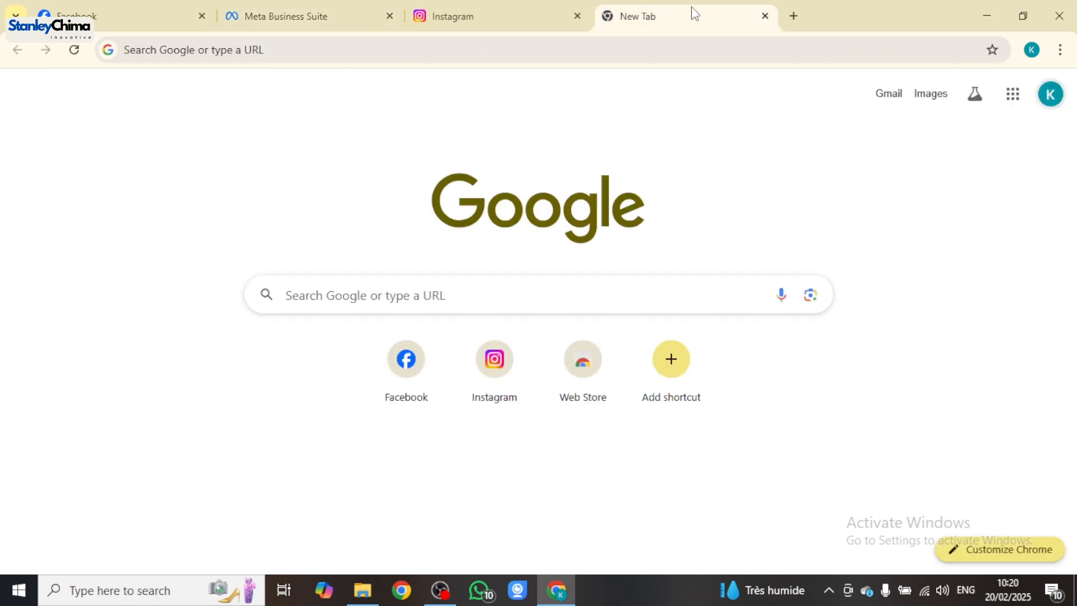
# Open Gmail in the spare tab, then go back to the portfolio's empty Pages settings
pyautogui.click(891, 95)
pyautogui.click(286, 16)
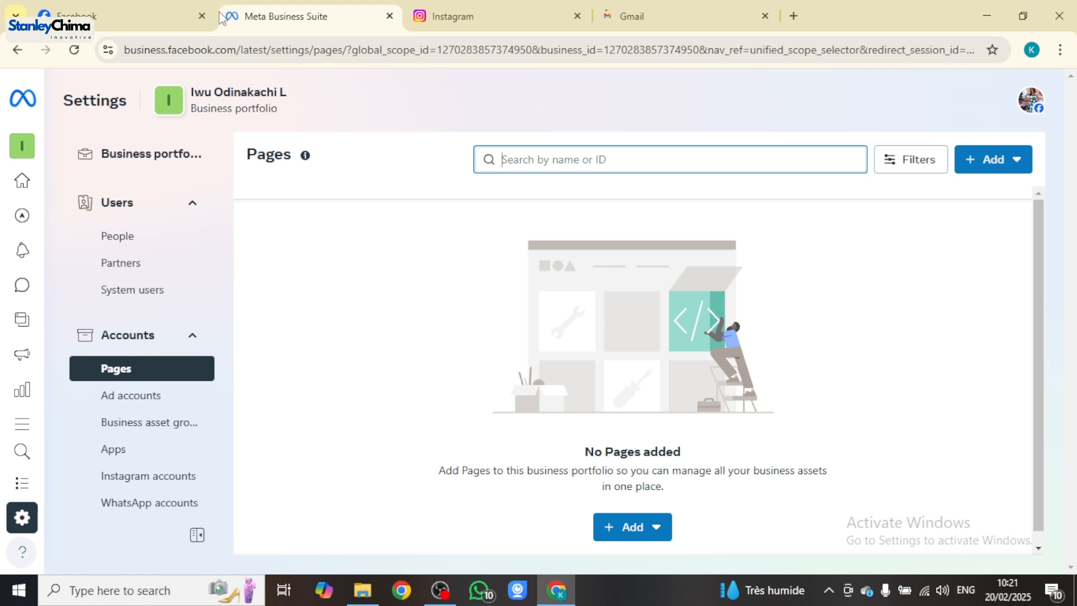
# Switch to the Facebook tab showing the personal profile
pyautogui.click(118, 11)
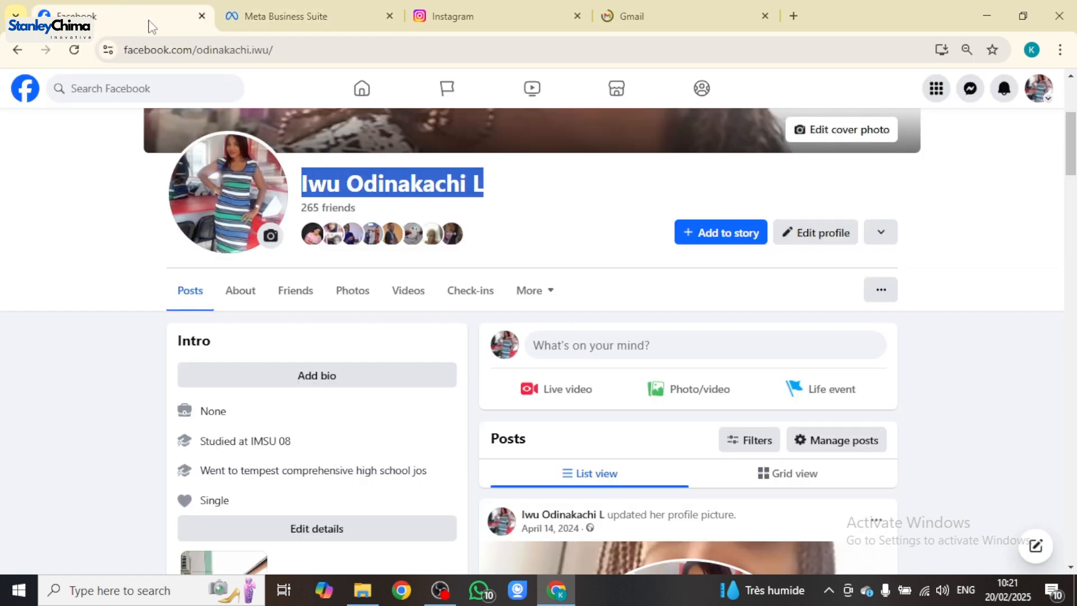
# Choose Krystal Exclusive Paint from the profile avatar's account menu to act as that Page
pyautogui.click(1041, 90)
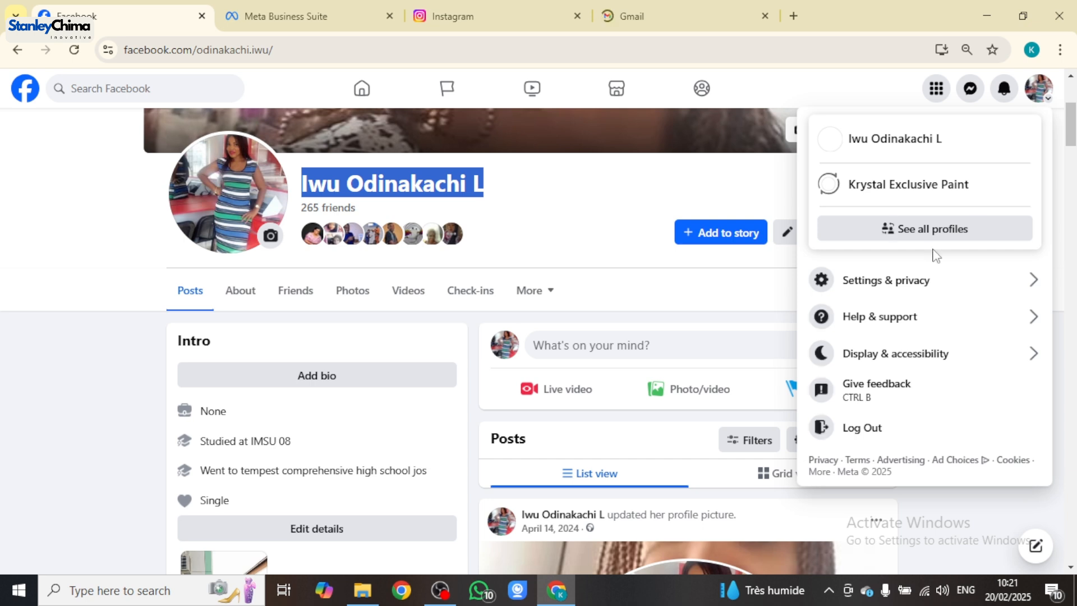
pyautogui.click(925, 188)
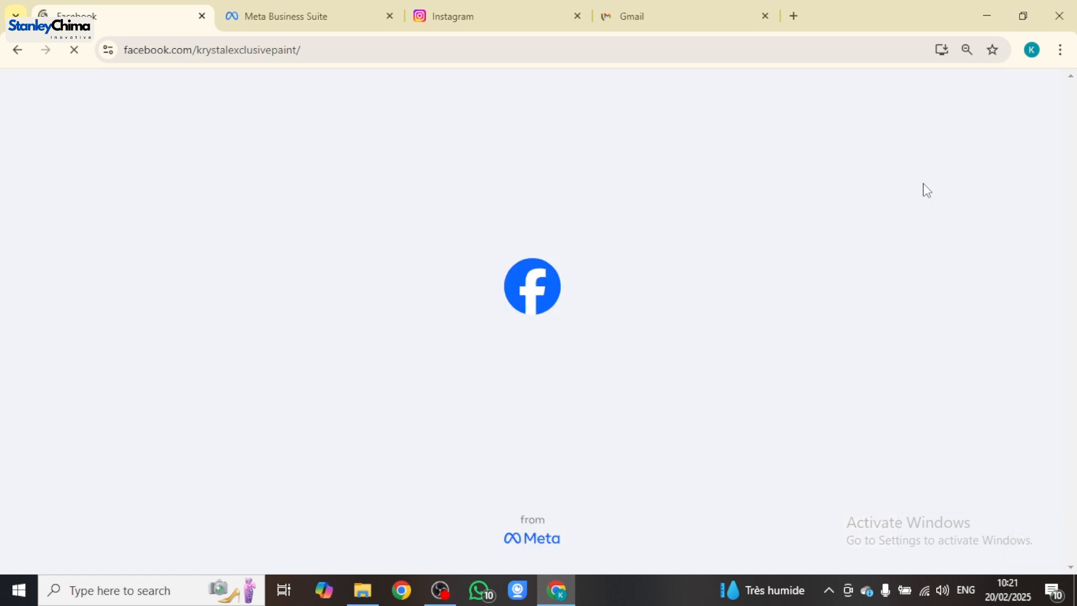
pyautogui.scroll(-5, 732, 351)
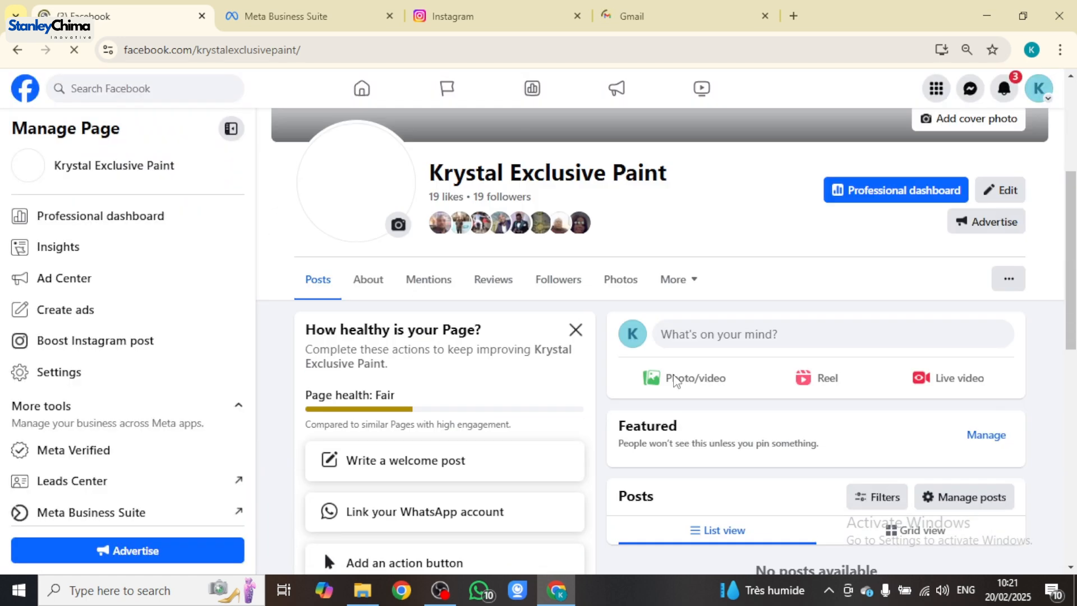
pyautogui.scroll(5, 673, 379)
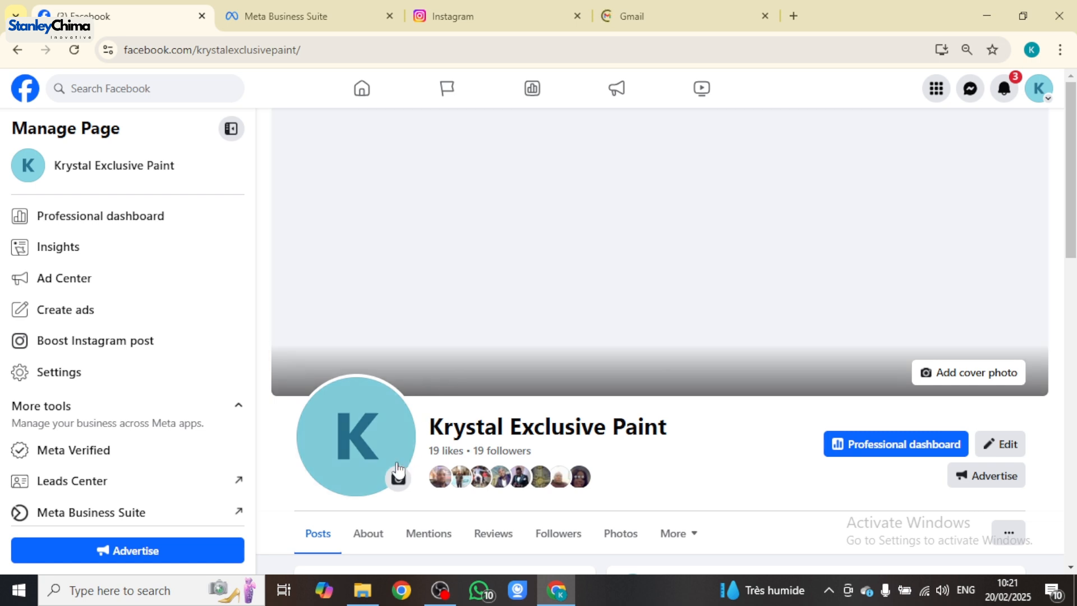
# Upload the Krystal logo file as profile picture, shift the clover into the circle, and save
pyautogui.click(398, 475)
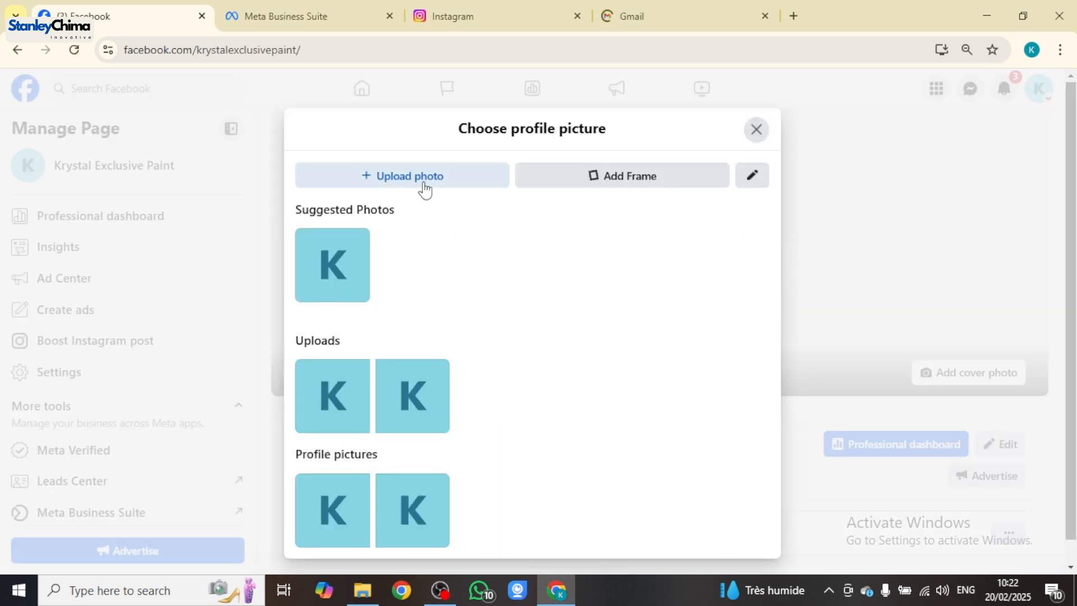
pyautogui.click(443, 179)
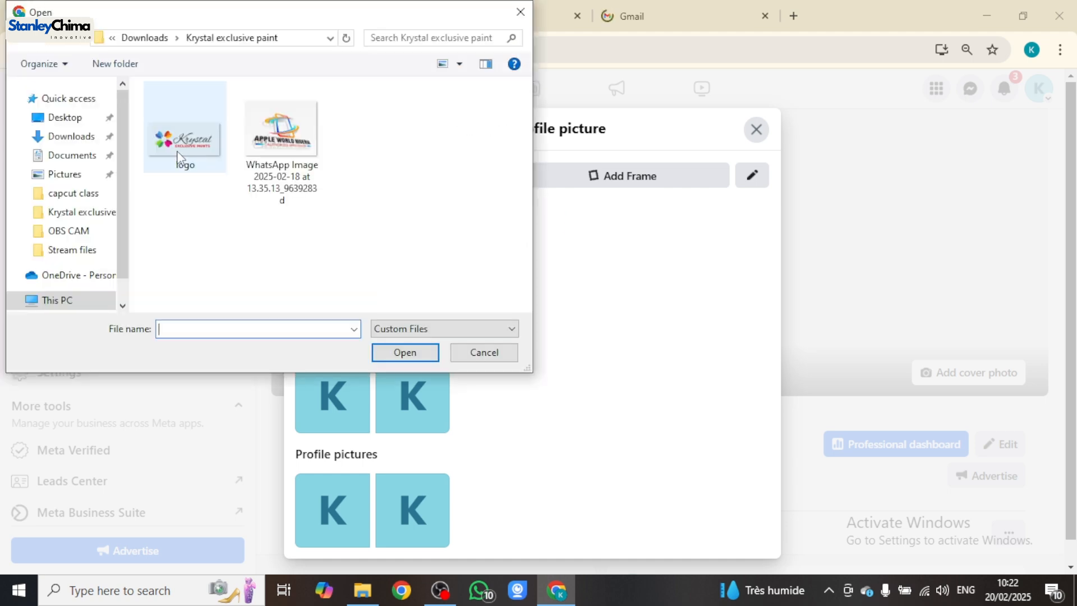
pyautogui.doubleClick(179, 157)
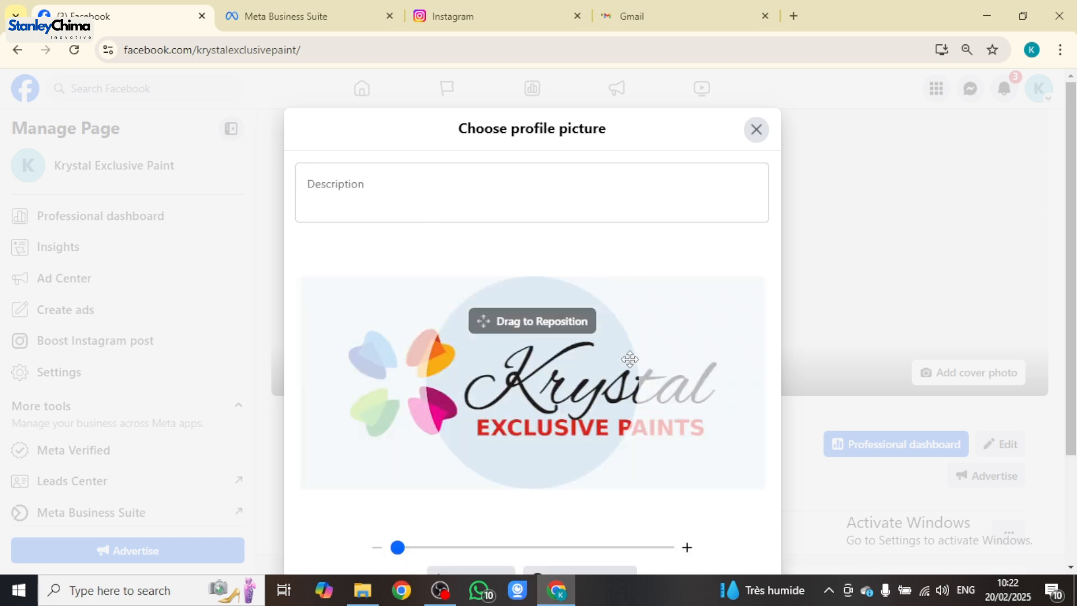
pyautogui.scroll(-3, 628, 362)
pyautogui.moveTo(549, 266); pyautogui.dragTo(690, 264)
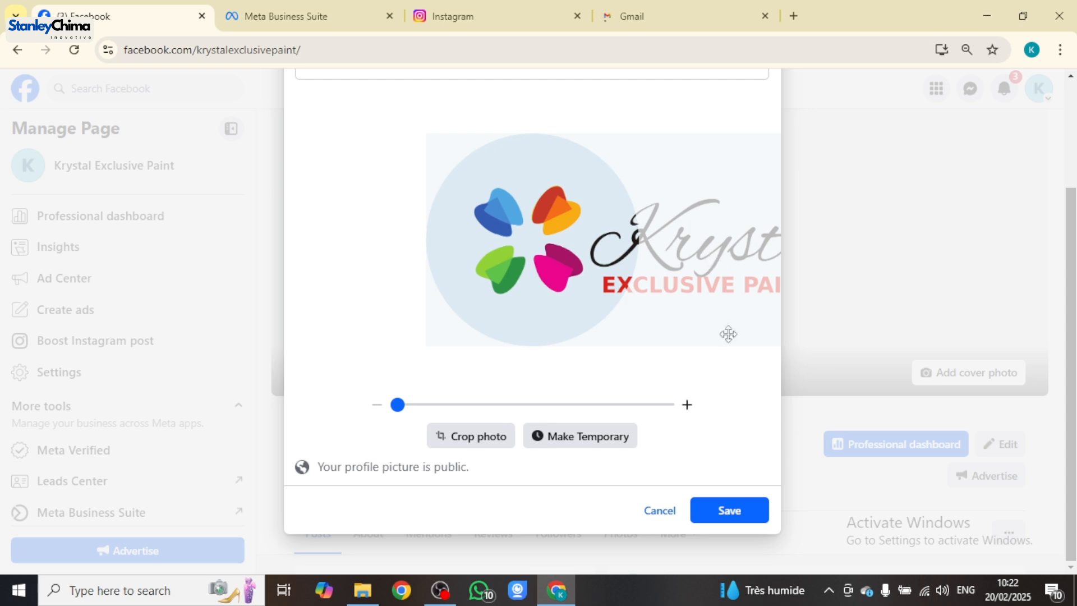
pyautogui.click(737, 506)
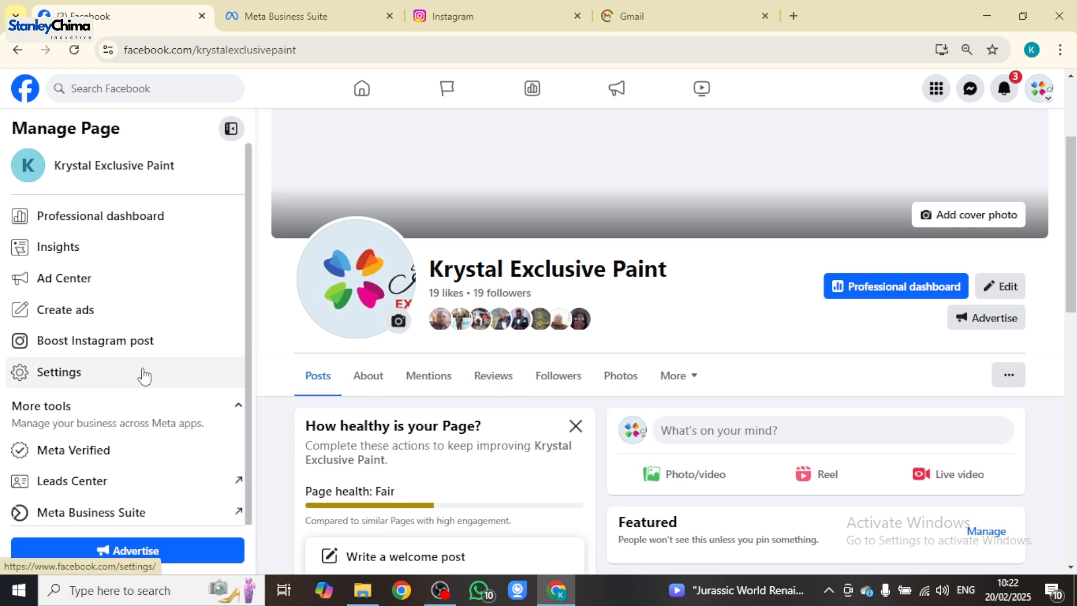
# Go from the Page's Professional dashboard to Linked accounts, where Instagram and WhatsApp show Not connected
pyautogui.scroll(-1, 82, 330)
pyautogui.scroll(-2, 82, 329)
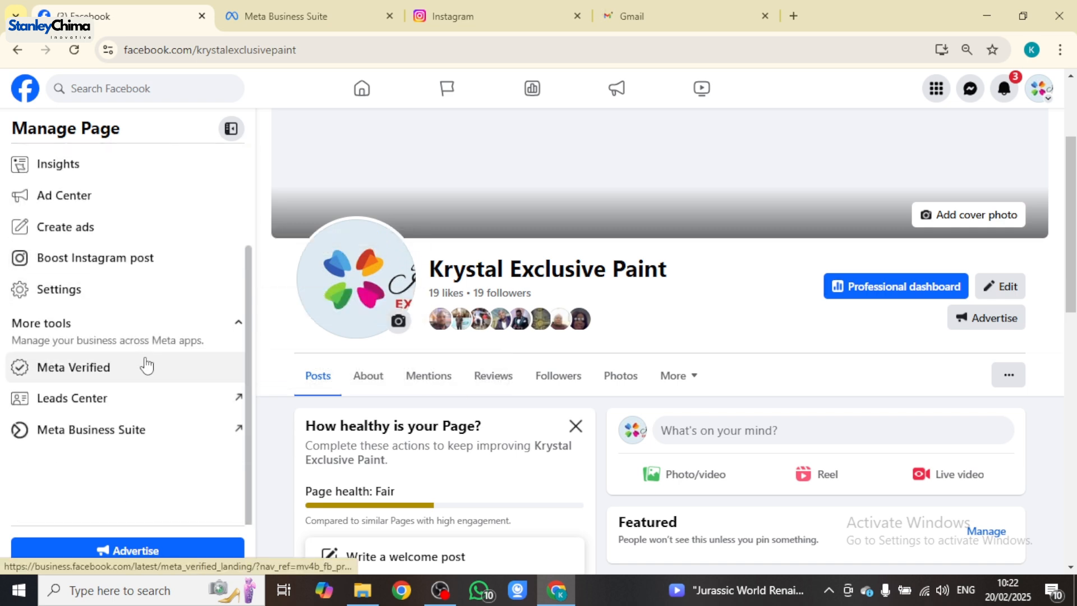
pyautogui.scroll(3, 141, 365)
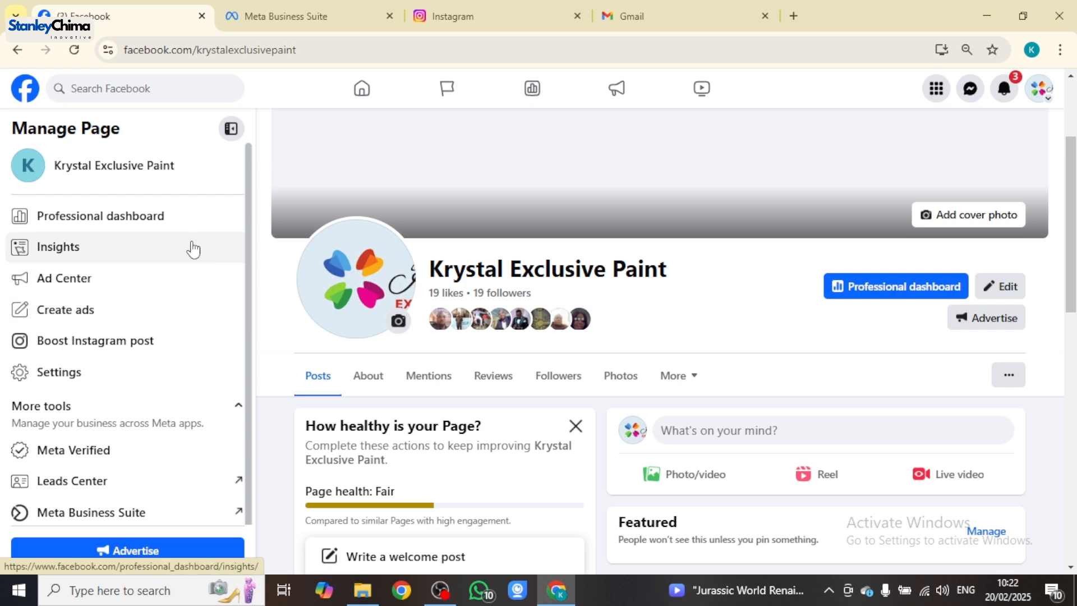
pyautogui.click(126, 225)
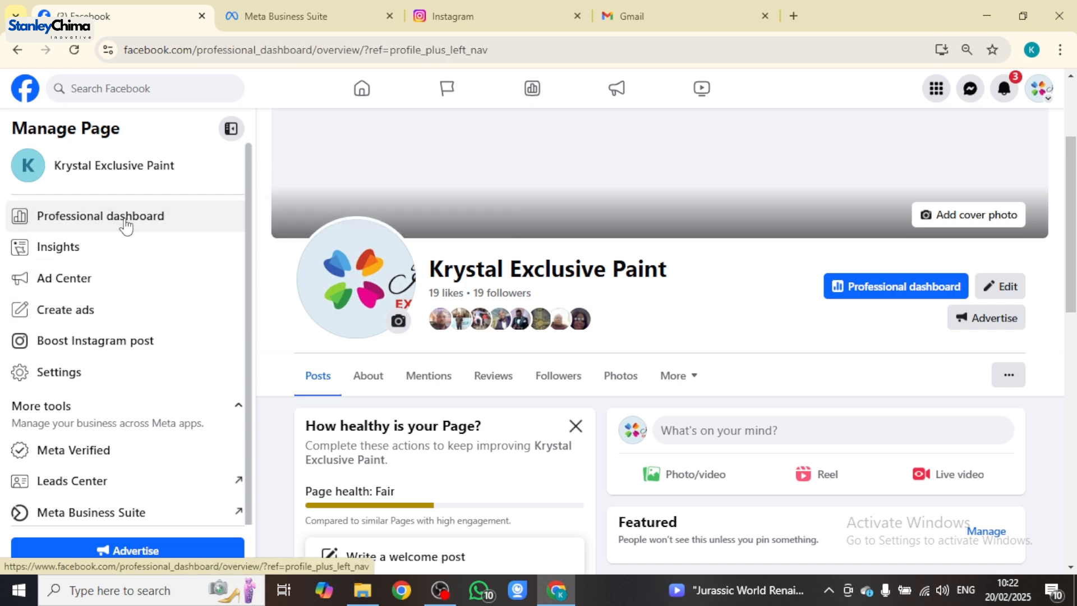
pyautogui.scroll(-5, 161, 298)
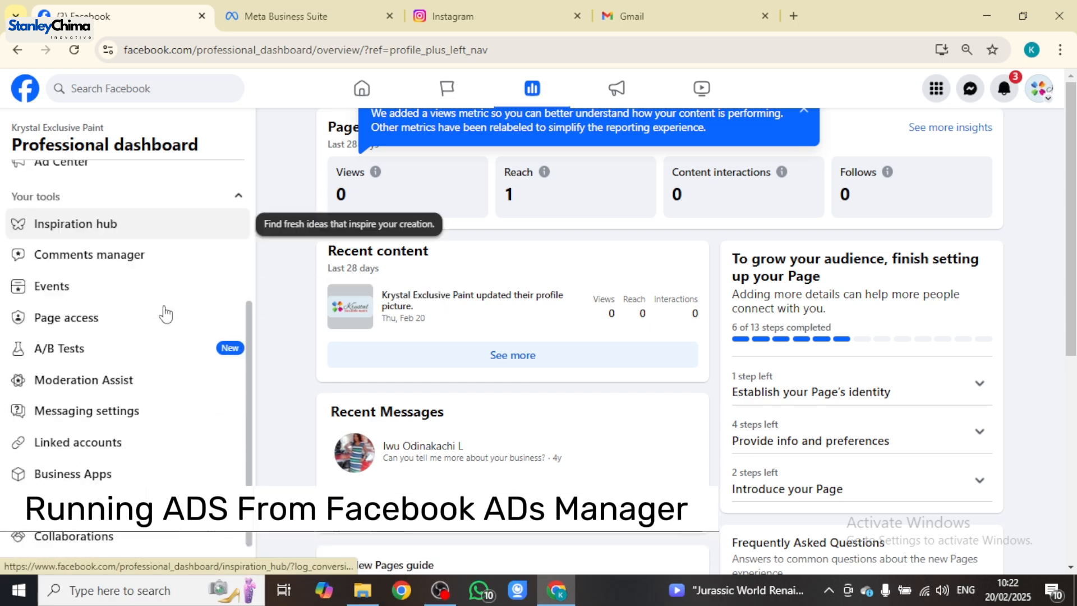
pyautogui.scroll(3, 133, 337)
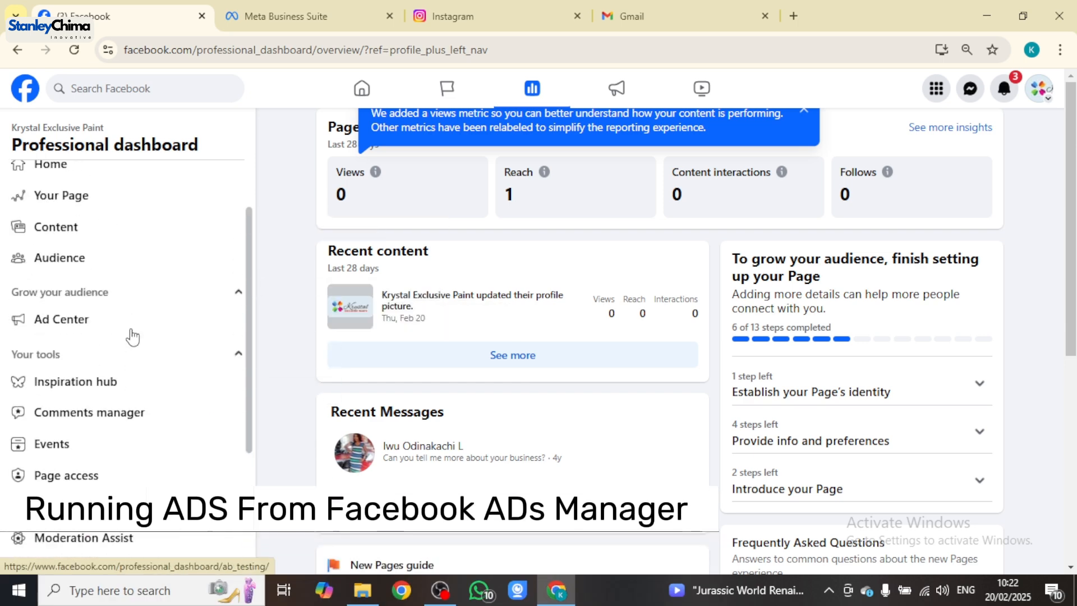
pyautogui.scroll(-6, 132, 336)
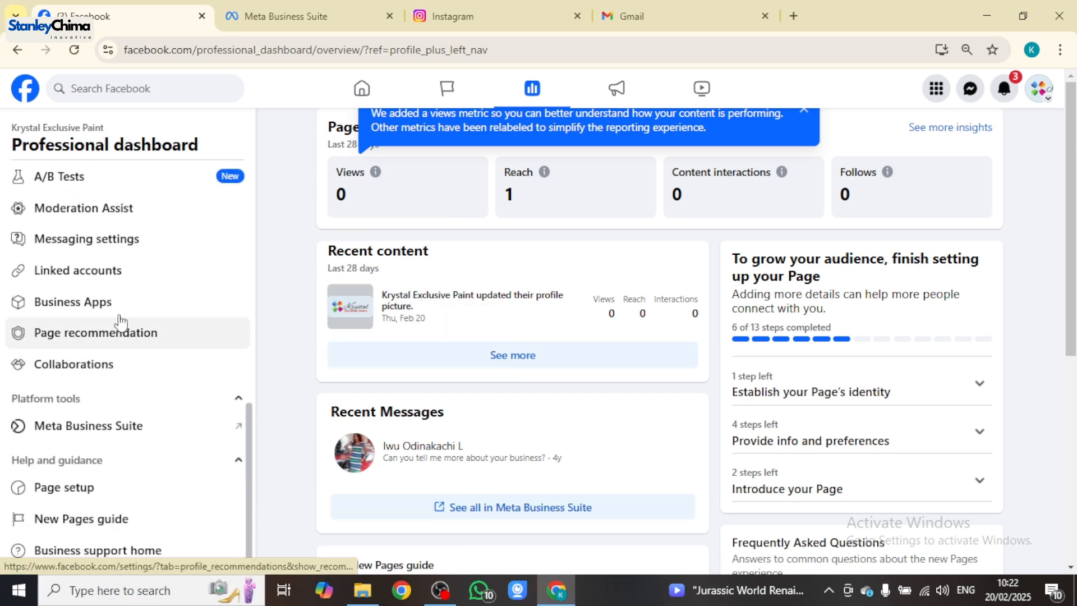
pyautogui.click(89, 278)
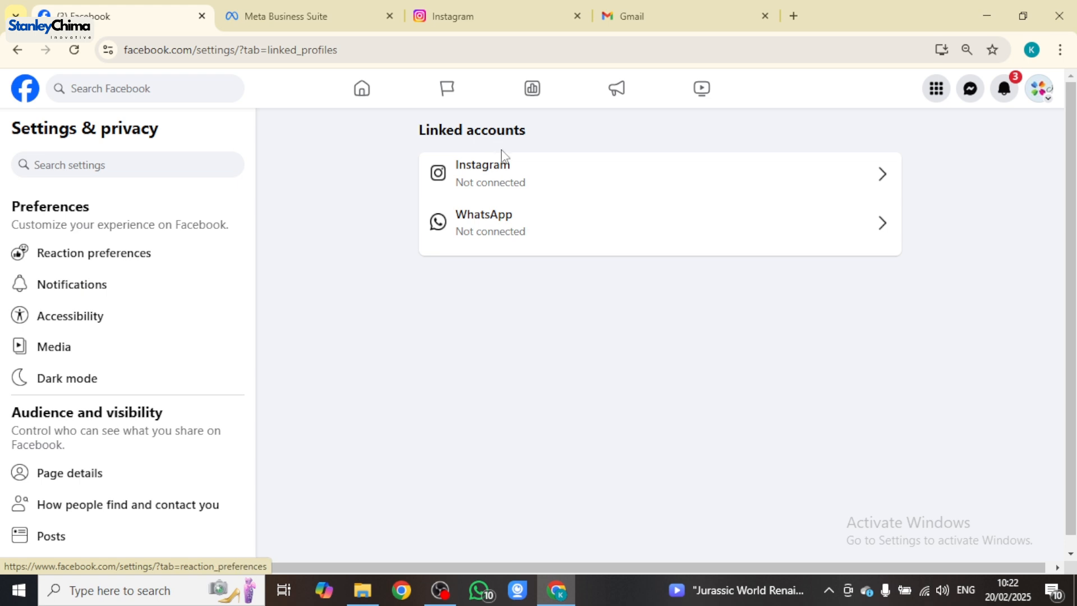
# From the Linked Instagram settings, bring up the Connect to Instagram dialog for Krystal Exclusive Paint
pyautogui.click(716, 178)
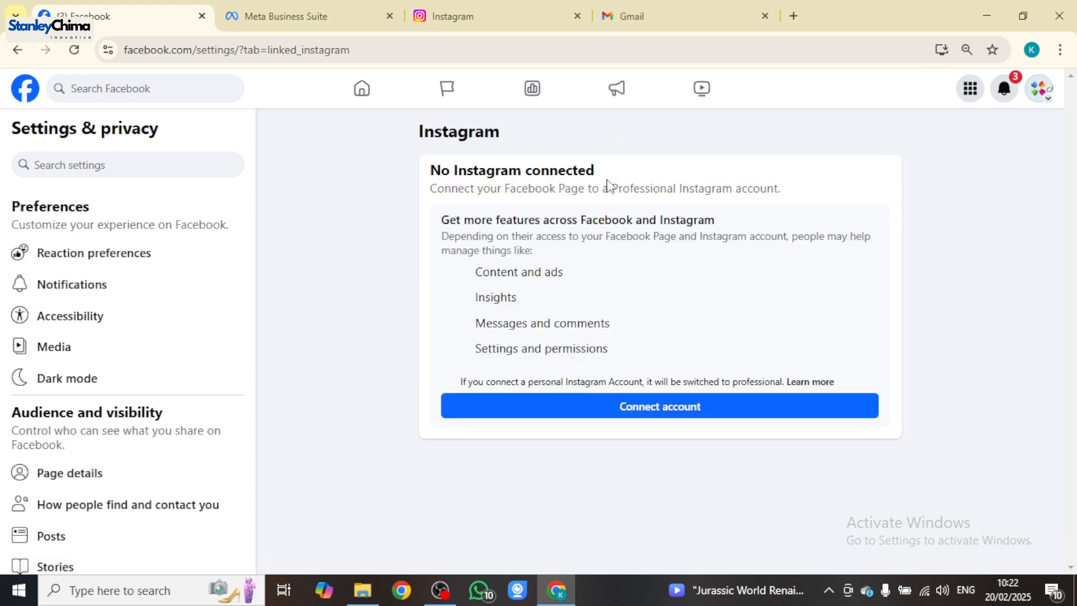
pyautogui.click(469, 14)
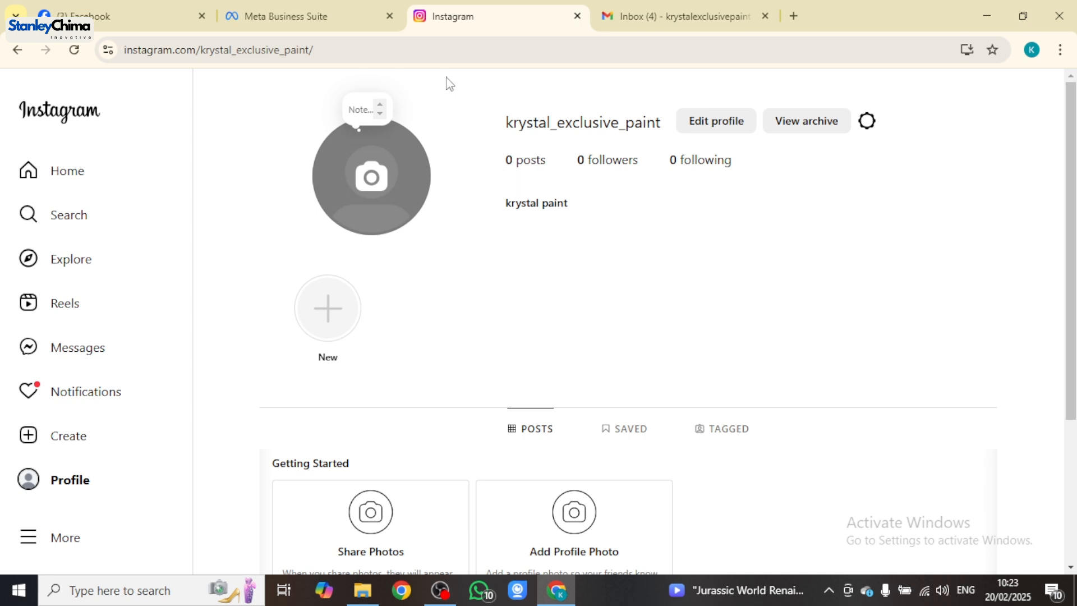
pyautogui.click(274, 7)
pyautogui.click(185, 9)
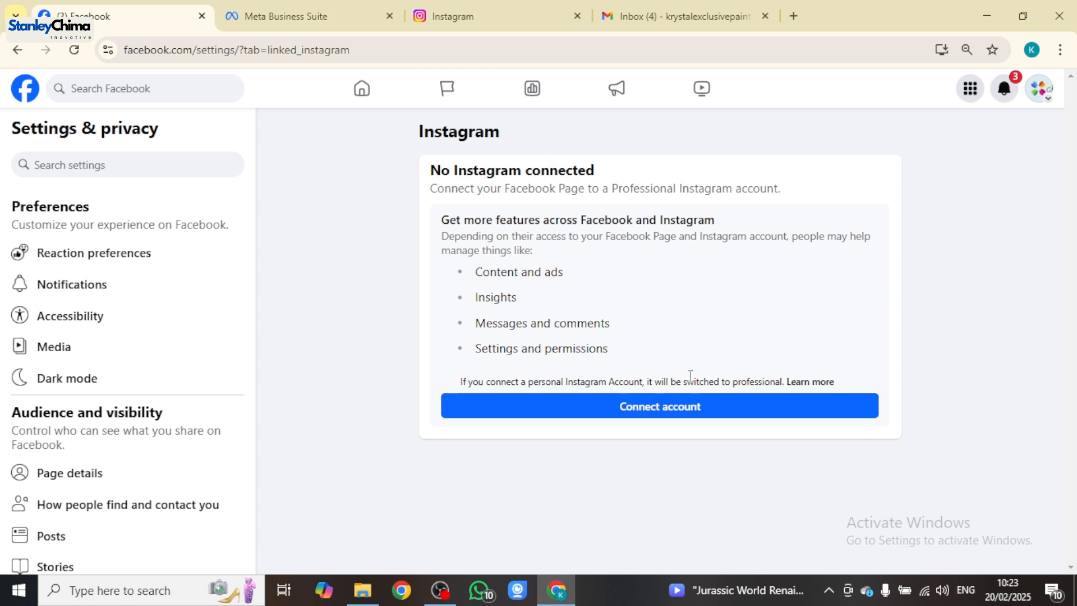
pyautogui.click(680, 404)
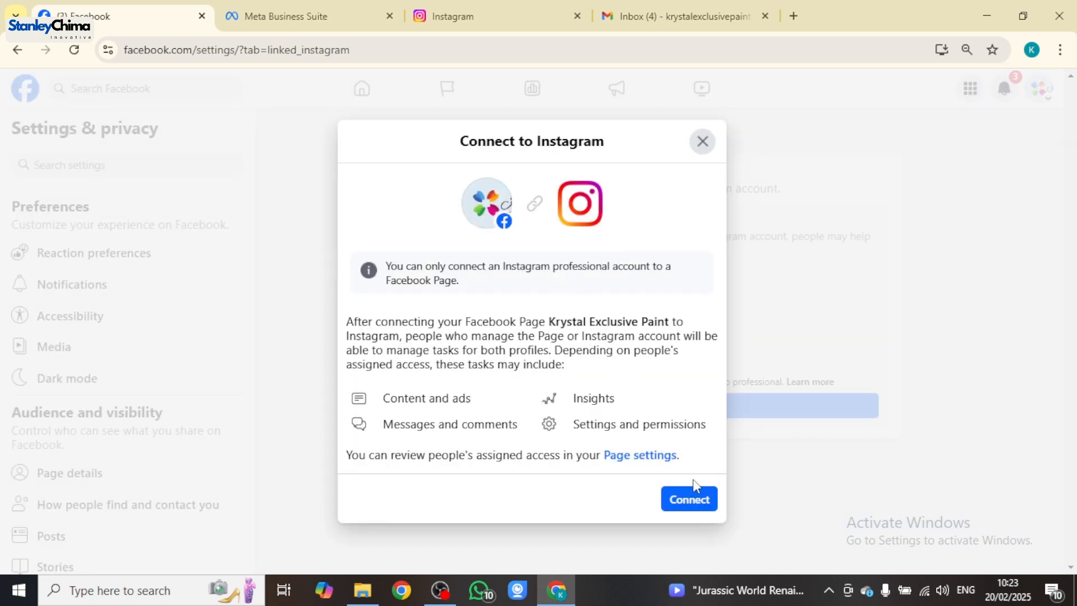
# Go through Connect, Confirm and the Instagram login, then close the popup and dialog without linking
pyautogui.click(691, 499)
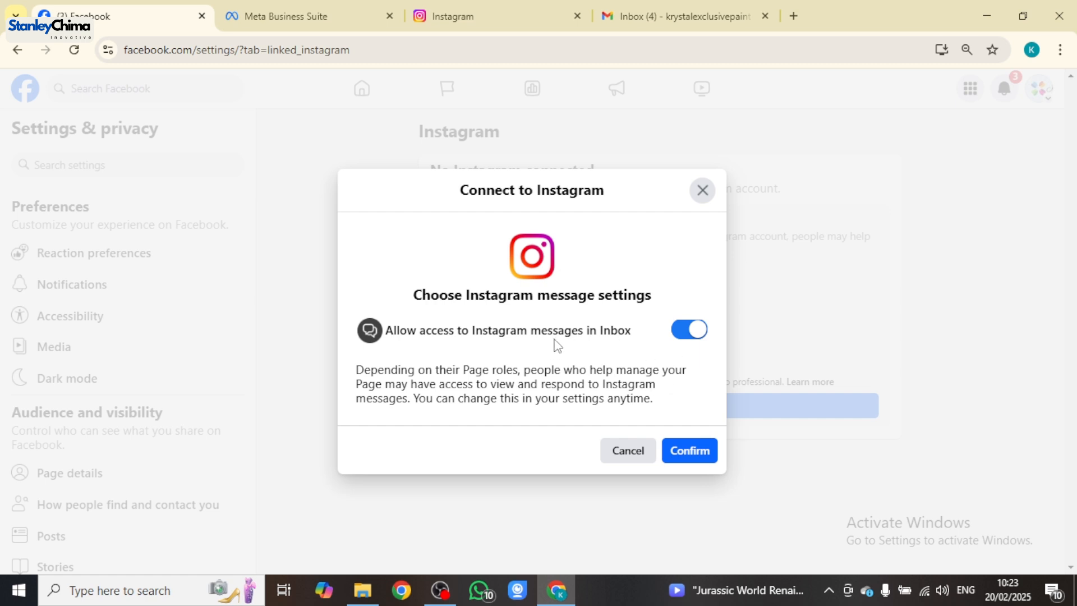
pyautogui.click(705, 448)
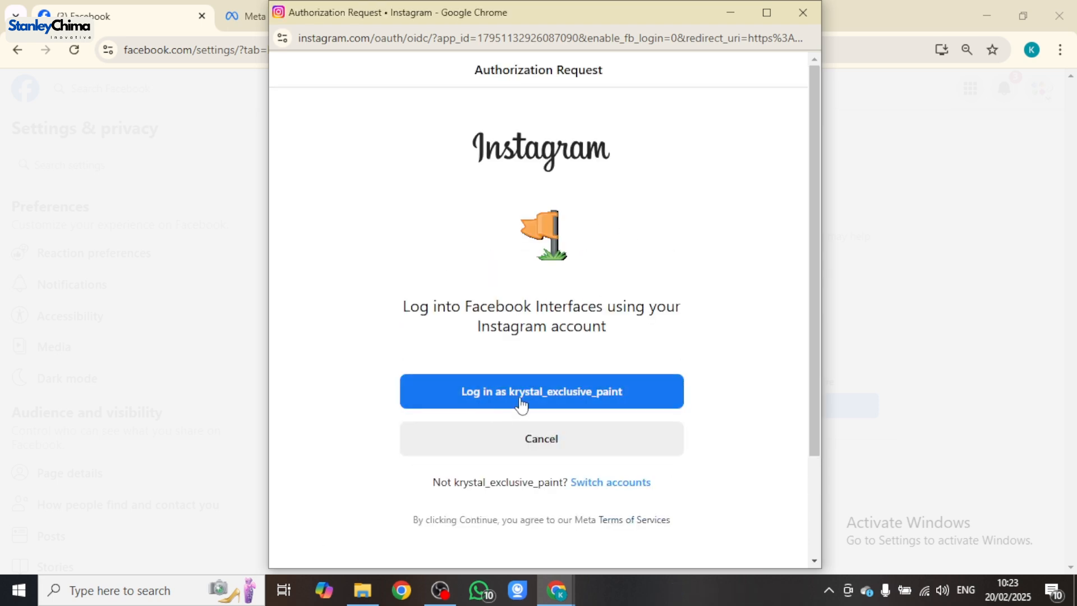
pyautogui.click(581, 404)
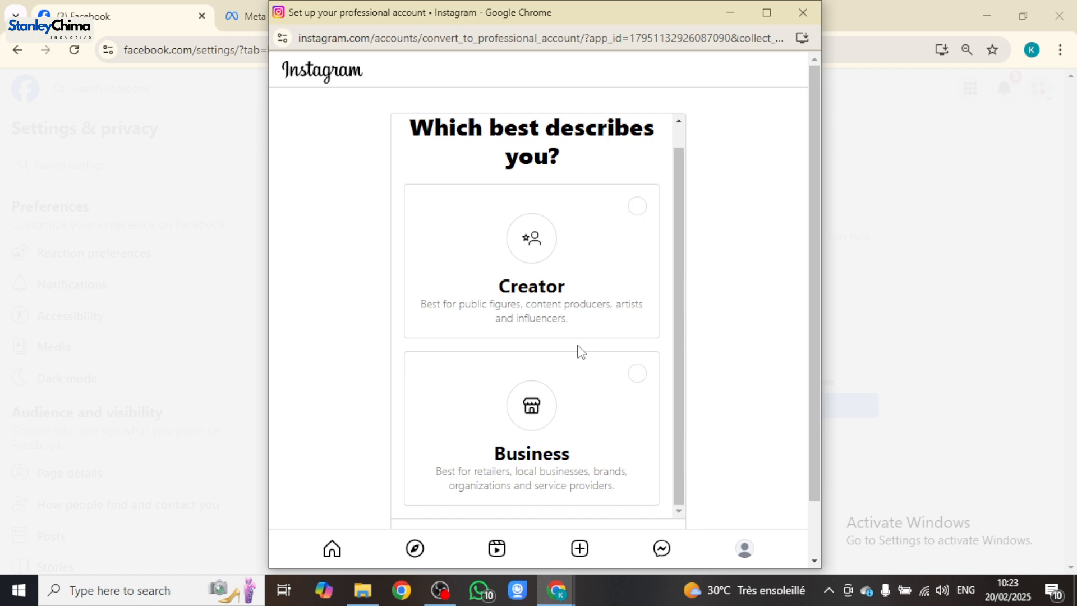
pyautogui.scroll(-1, 579, 348)
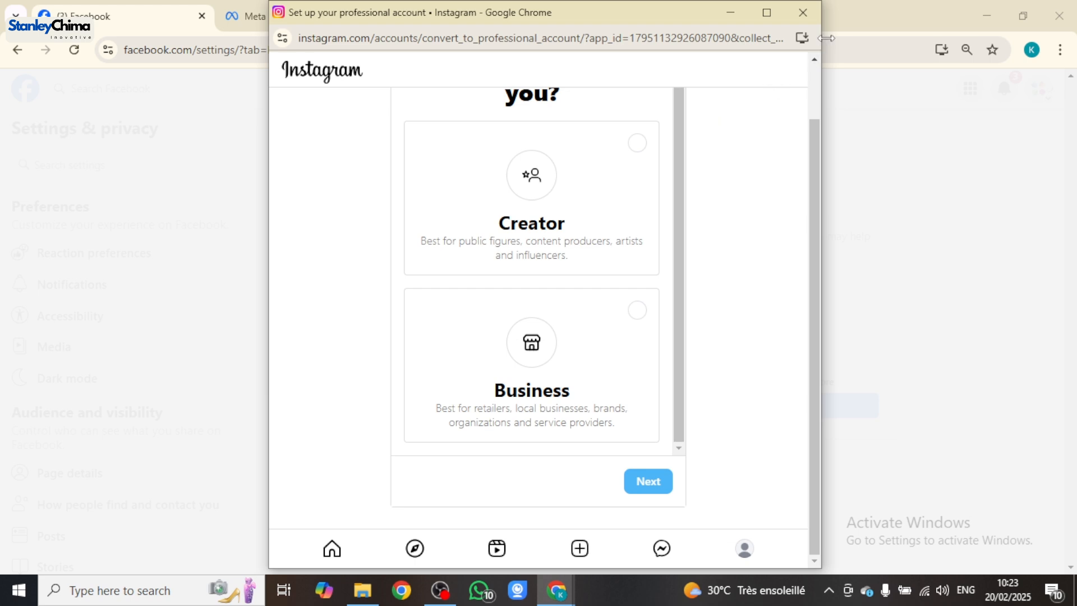
pyautogui.click(803, 12)
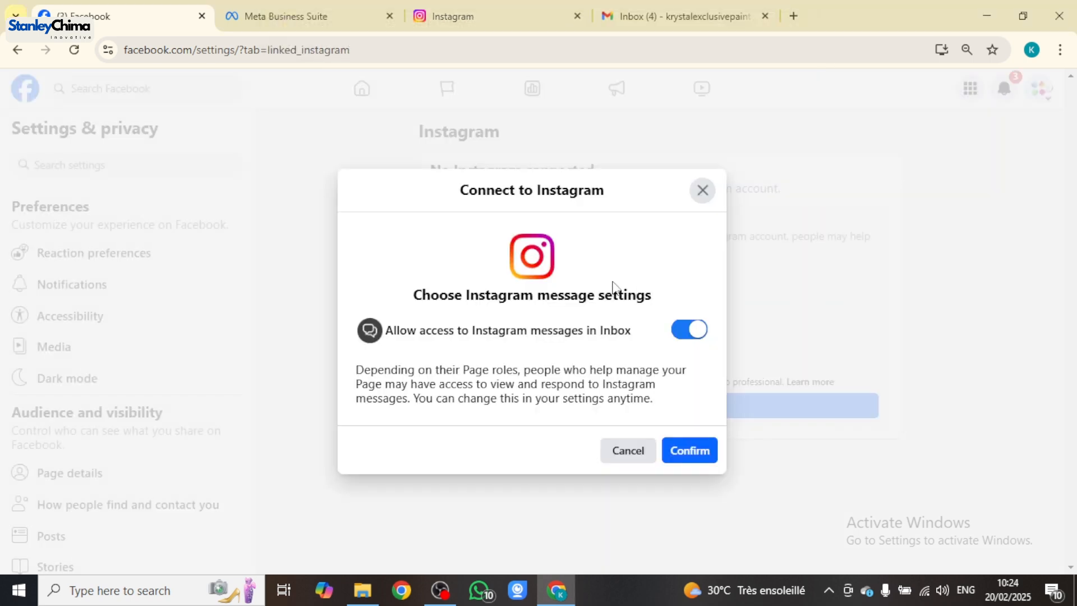
pyautogui.click(702, 190)
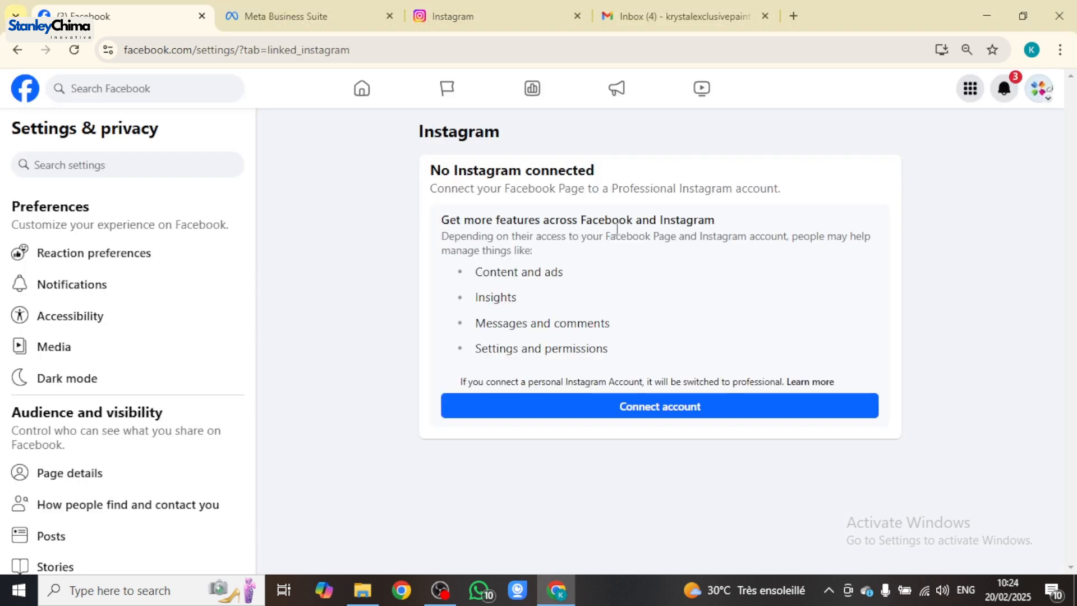
# Reload Facebook's Instagram settings, then upload the Krystal logo file as the Instagram profile photo
pyautogui.click(75, 50)
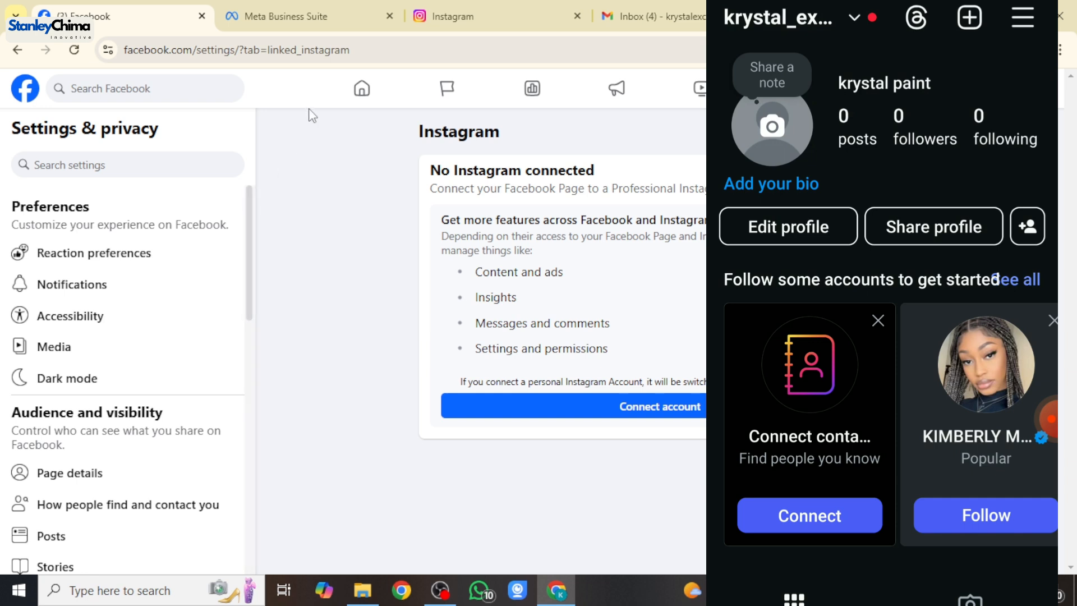
pyautogui.click(492, 15)
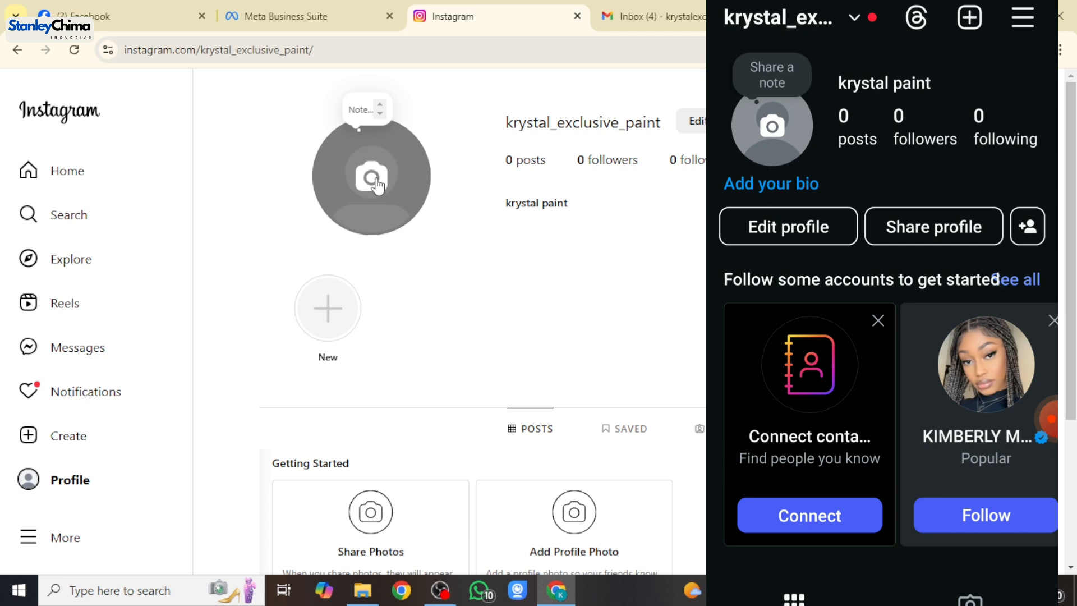
pyautogui.click(376, 181)
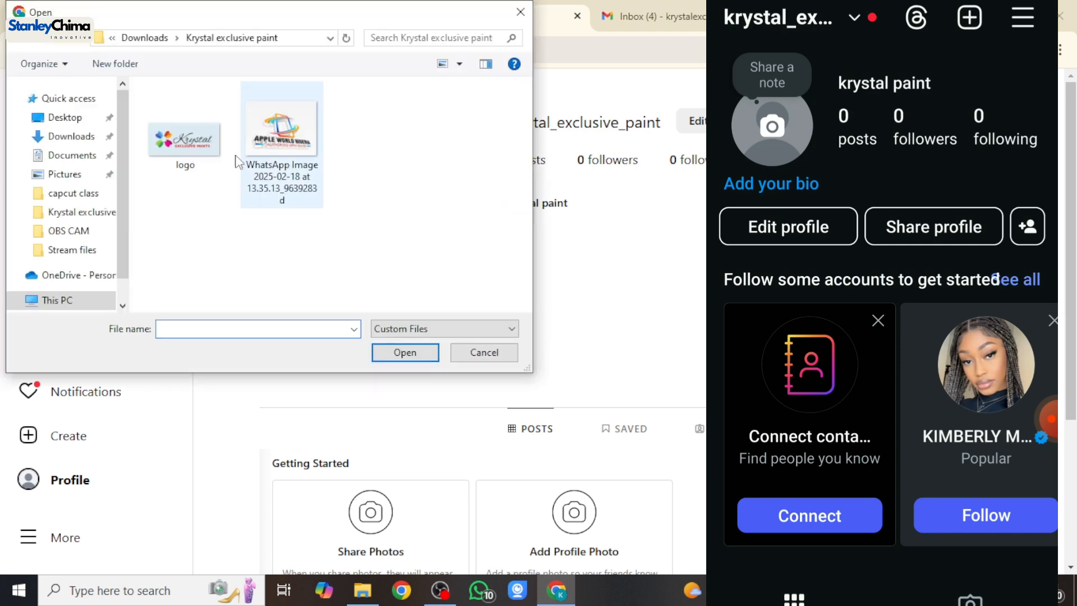
pyautogui.doubleClick(198, 146)
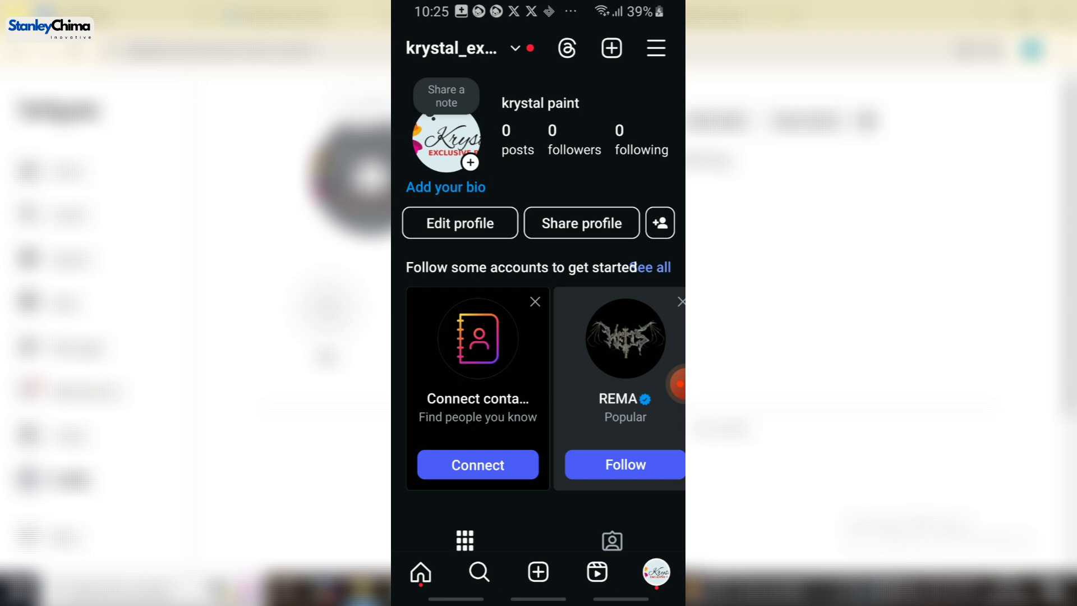
# In the app's Settings and activity, scroll to For professionals and open Account type and tools
pyautogui.click(656, 49)
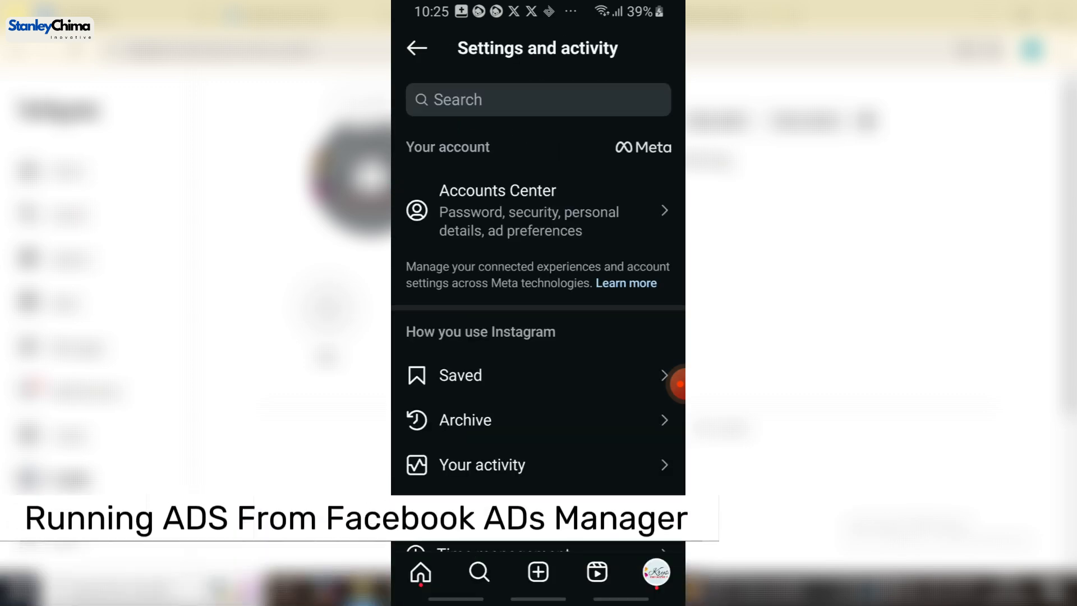
pyautogui.scroll(-8, 537, 315)
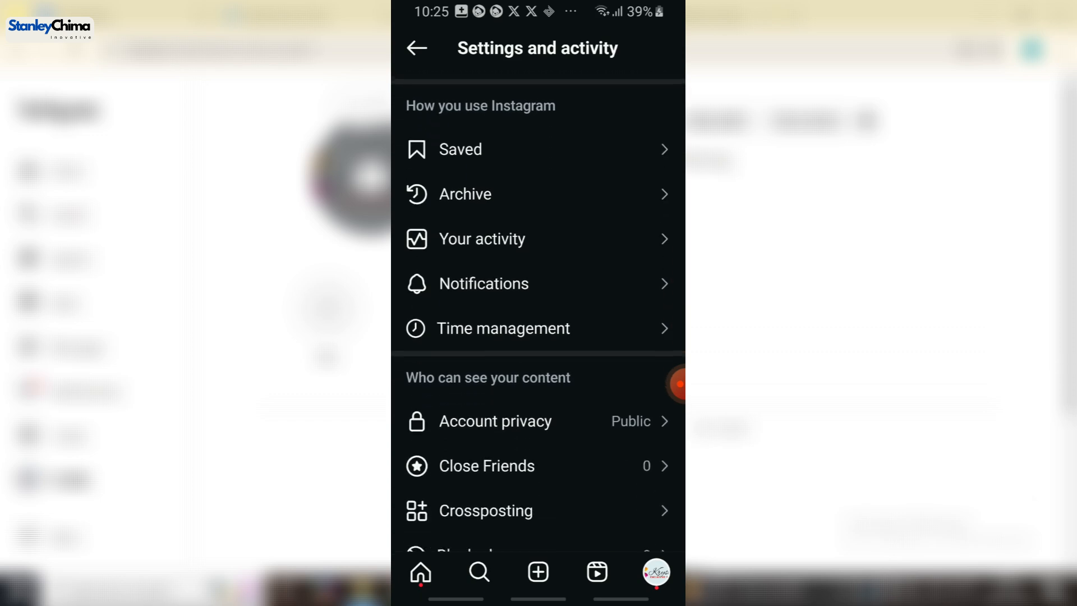
pyautogui.scroll(-10, 538, 312)
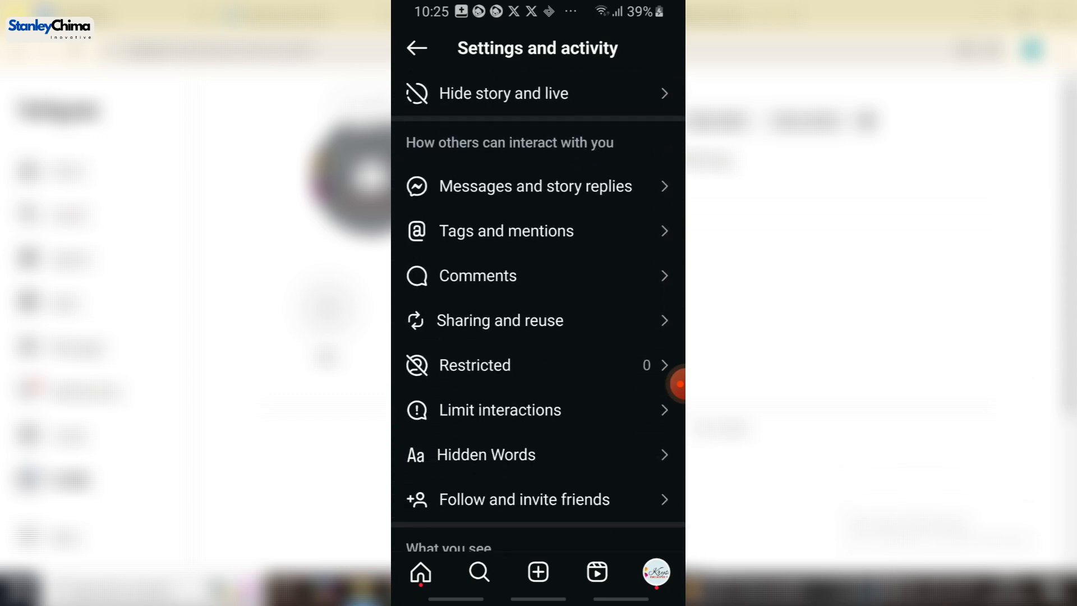
pyautogui.scroll(-10, 537, 312)
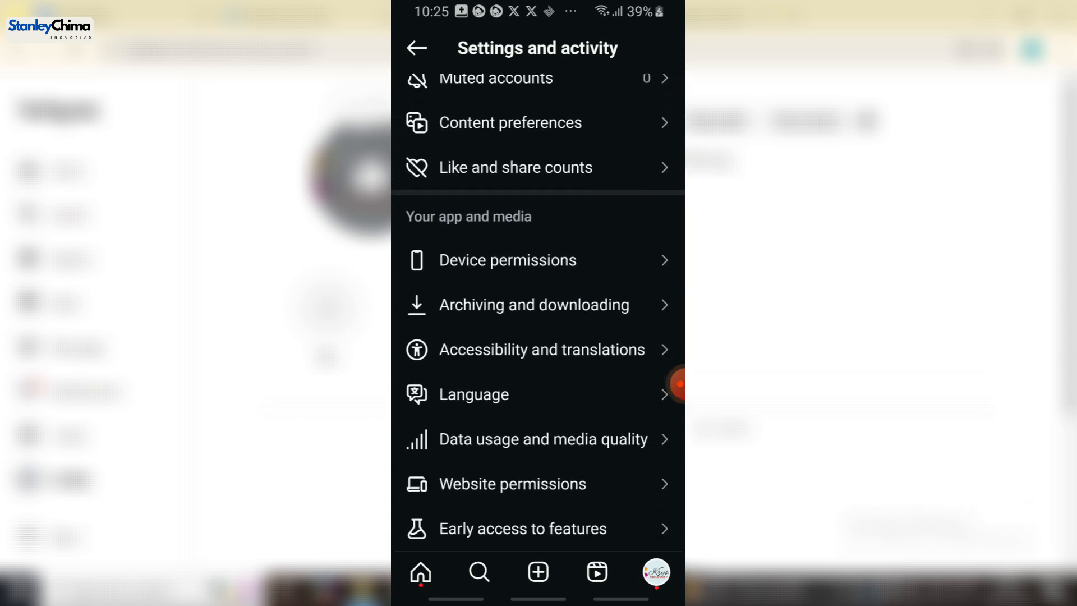
pyautogui.scroll(-4, 538, 312)
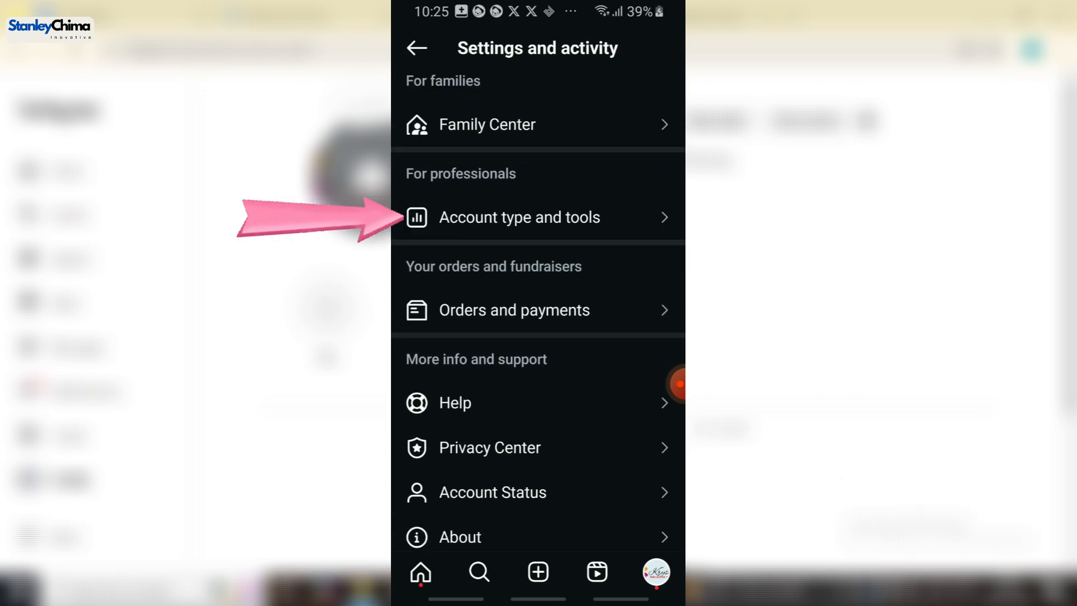
pyautogui.click(519, 217)
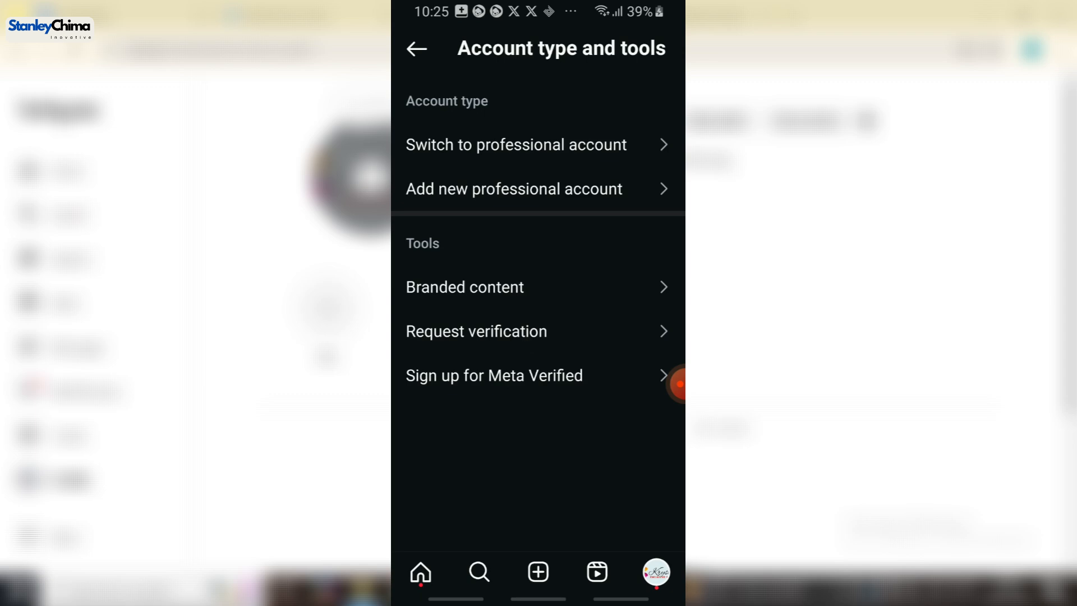
# Begin the professional-account switch and search categories for 'paint' to pick Paint Store
pyautogui.click(537, 145)
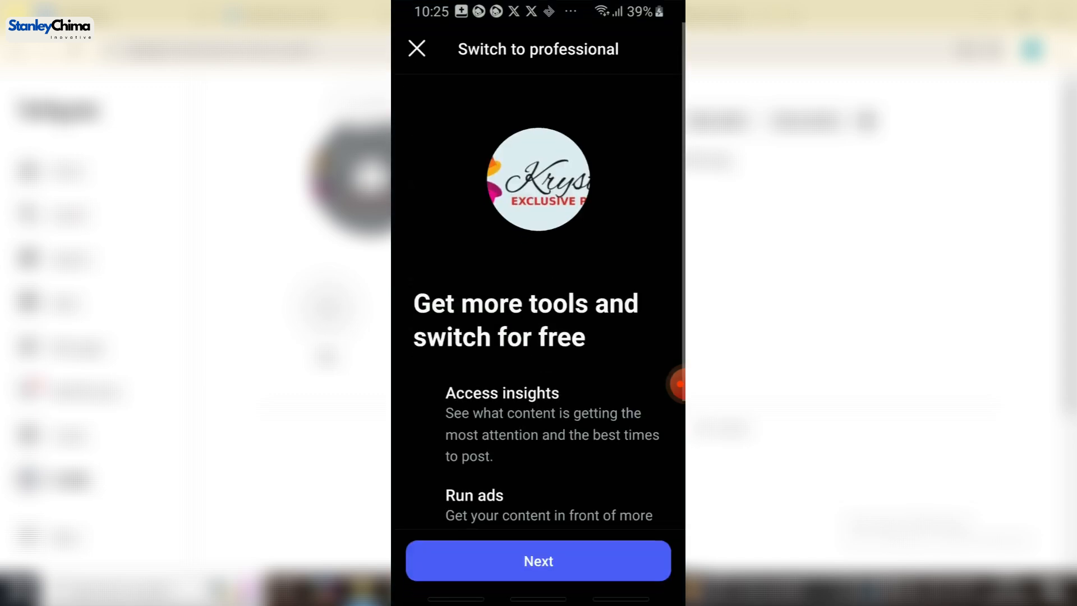
pyautogui.scroll(-3, 539, 303)
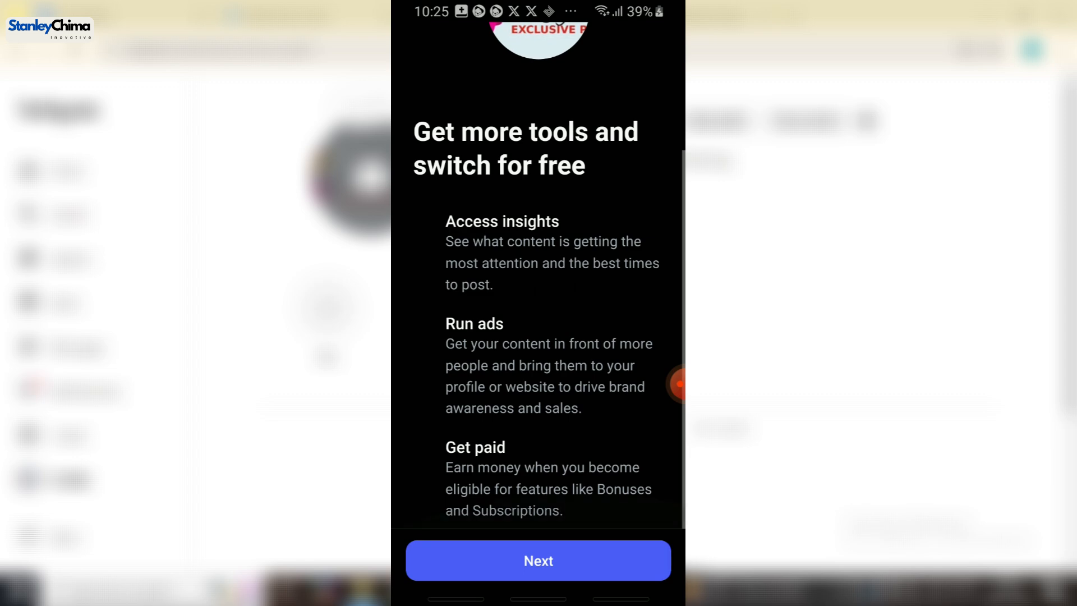
pyautogui.scroll(3, 539, 303)
pyautogui.scroll(-3, 538, 303)
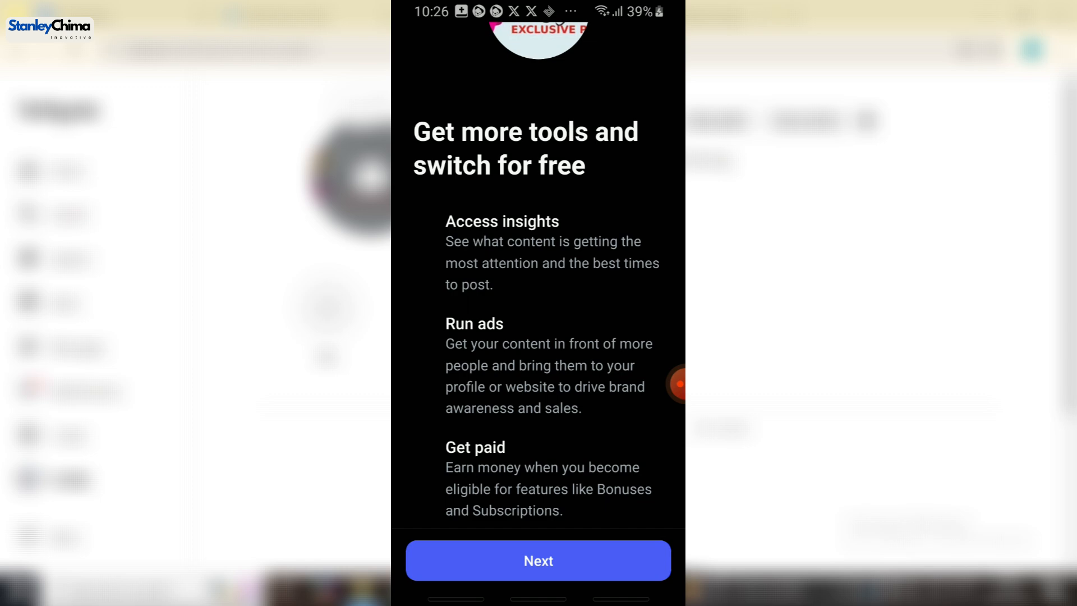
pyautogui.click(538, 561)
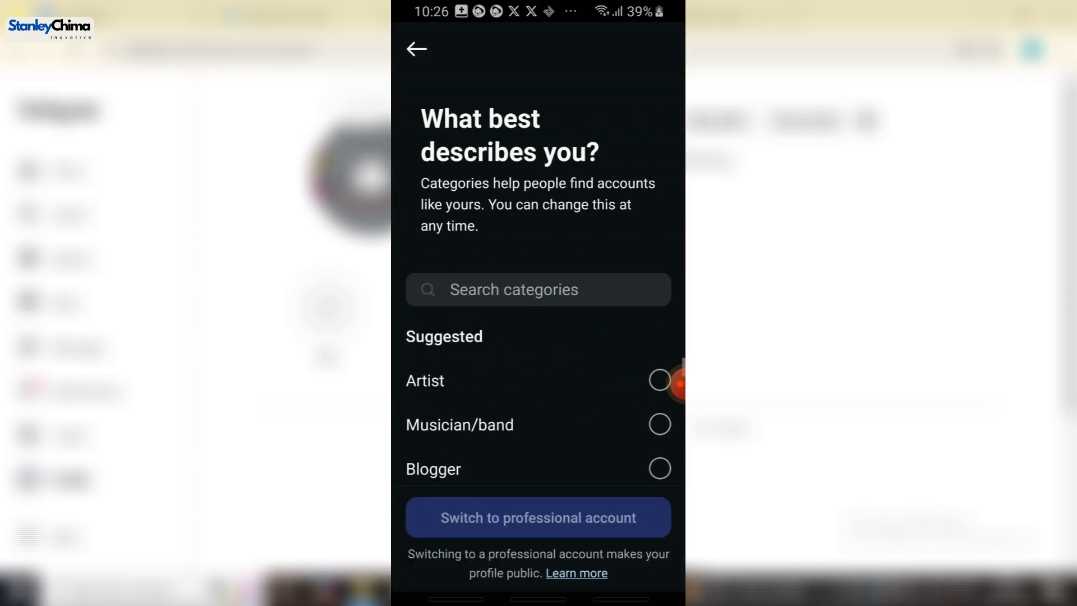
pyautogui.click(539, 289)
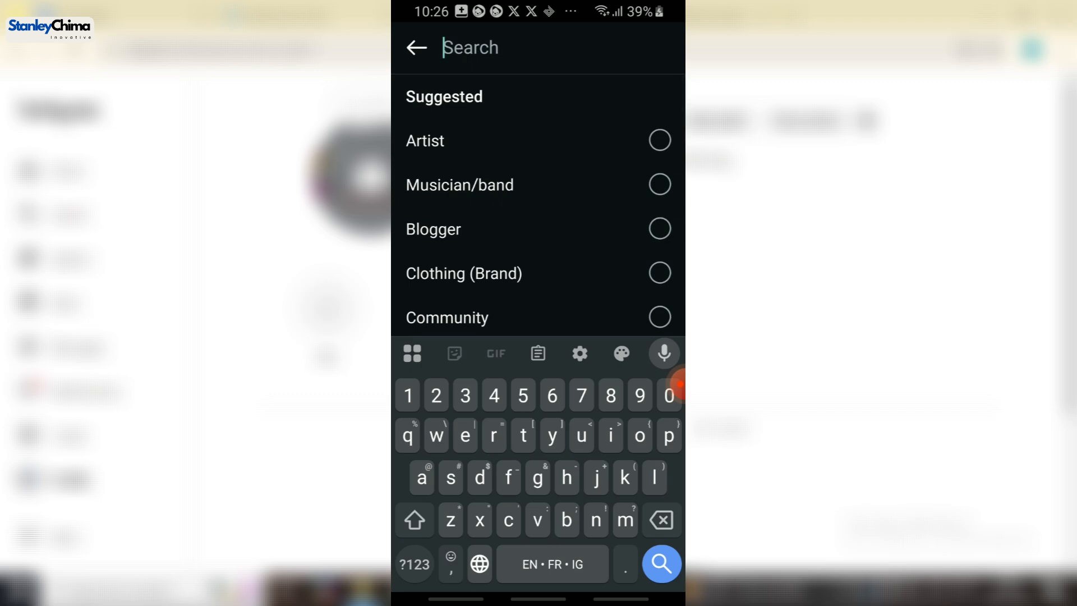
pyautogui.write('paont')
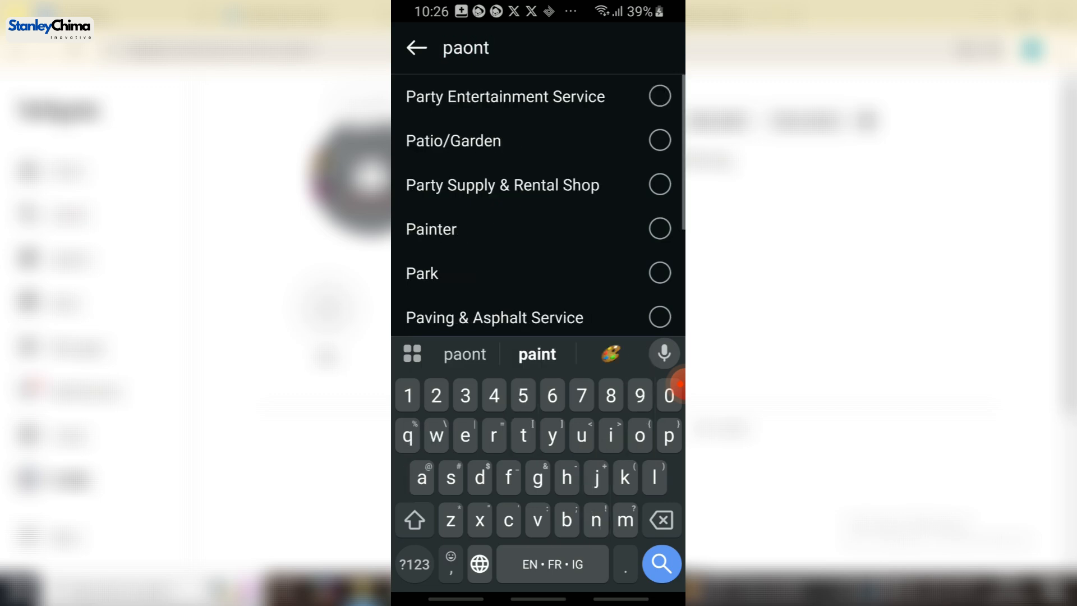
pyautogui.press('BackSpace')
pyautogui.press('BackSpace')
pyautogui.press('BackSpace')
pyautogui.write('i')
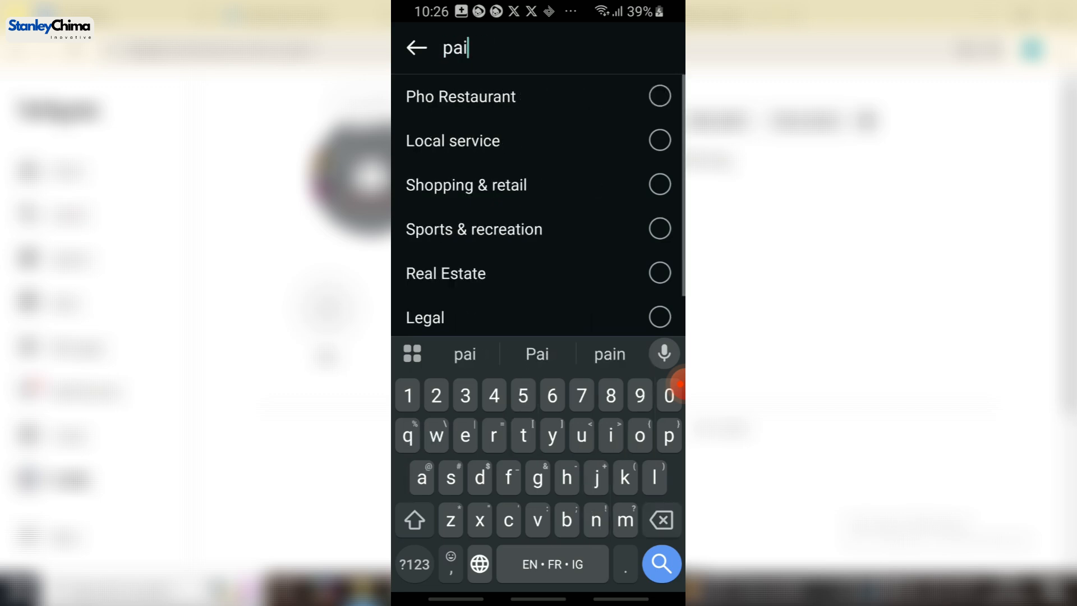
pyautogui.write('nt')
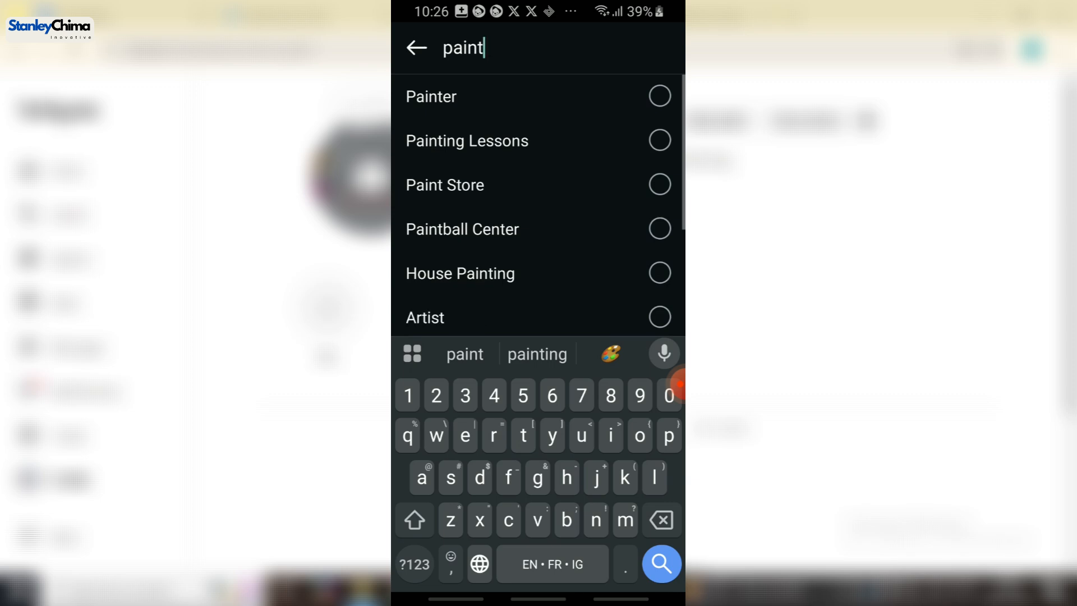
pyautogui.click(660, 184)
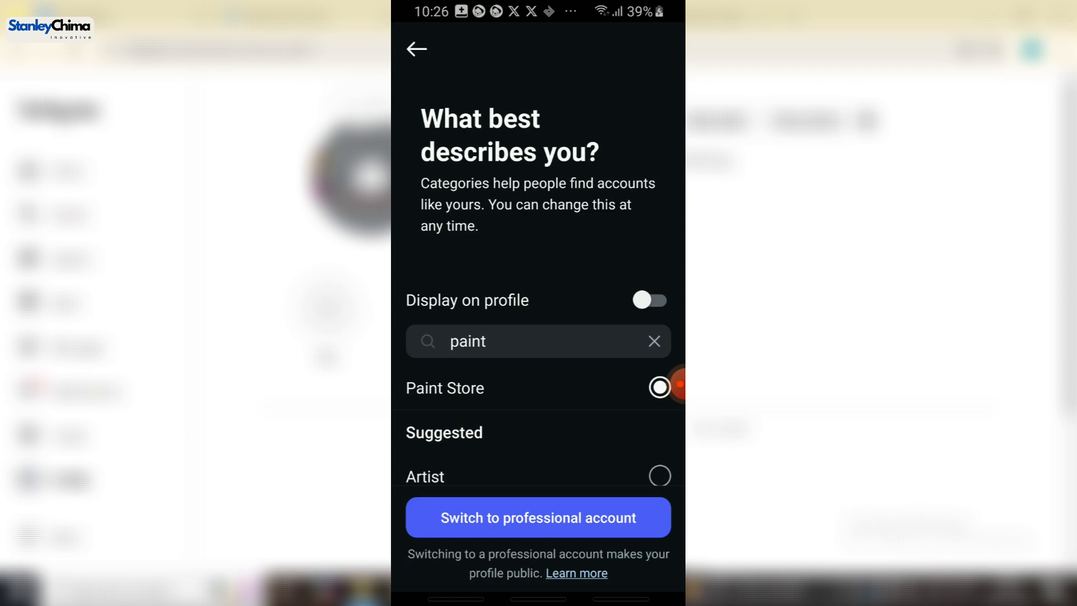
# Display the Paint Store category on the profile and confirm switching to a professional account
pyautogui.click(651, 300)
pyautogui.scroll(-2, 538, 463)
pyautogui.scroll(1, 538, 463)
pyautogui.click(539, 341)
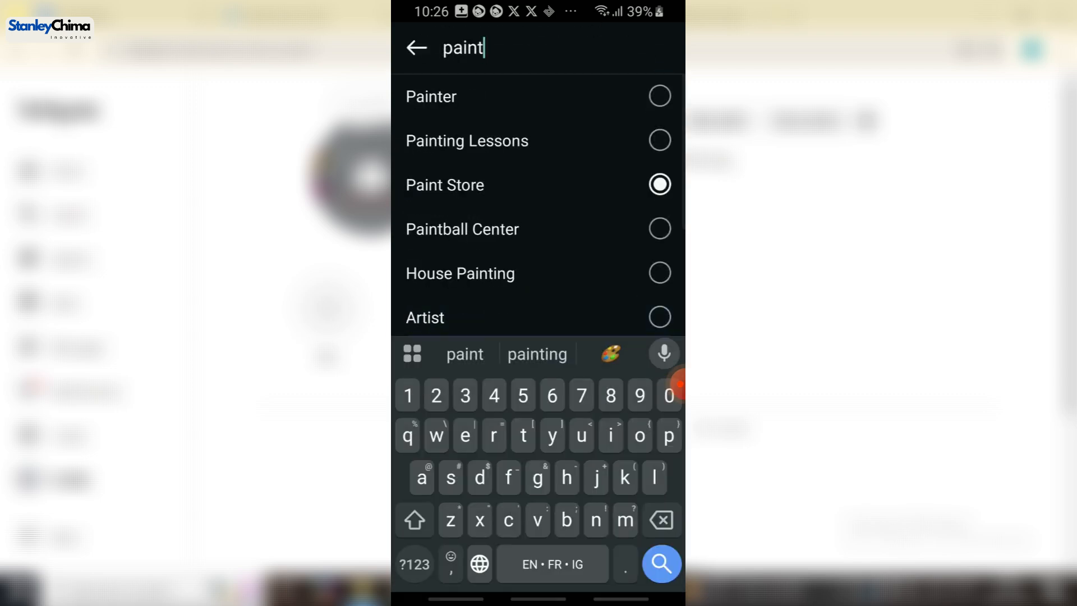
pyautogui.write('ma')
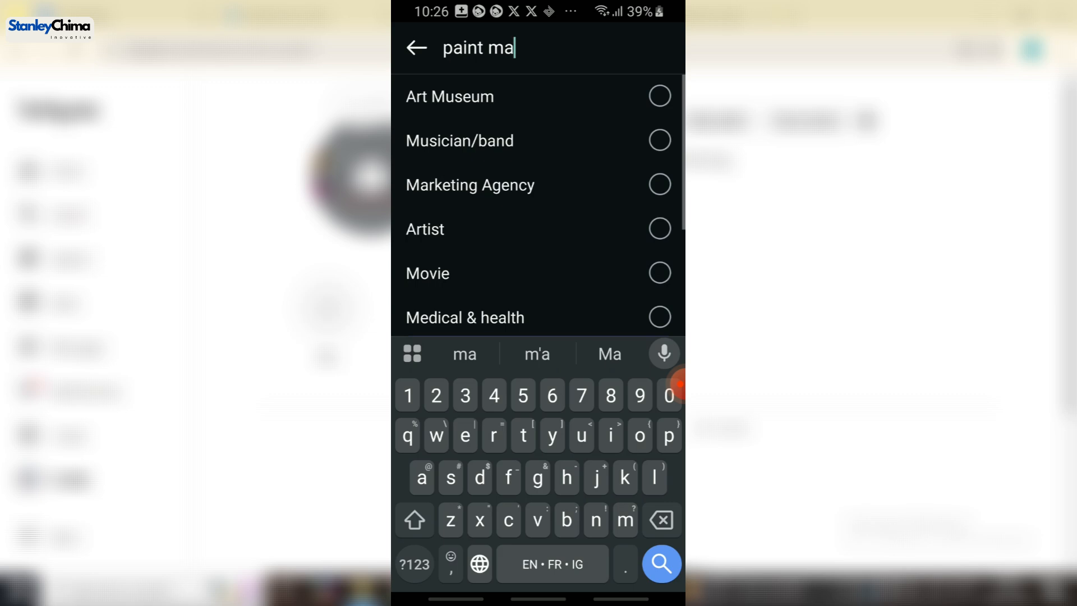
pyautogui.write('k')
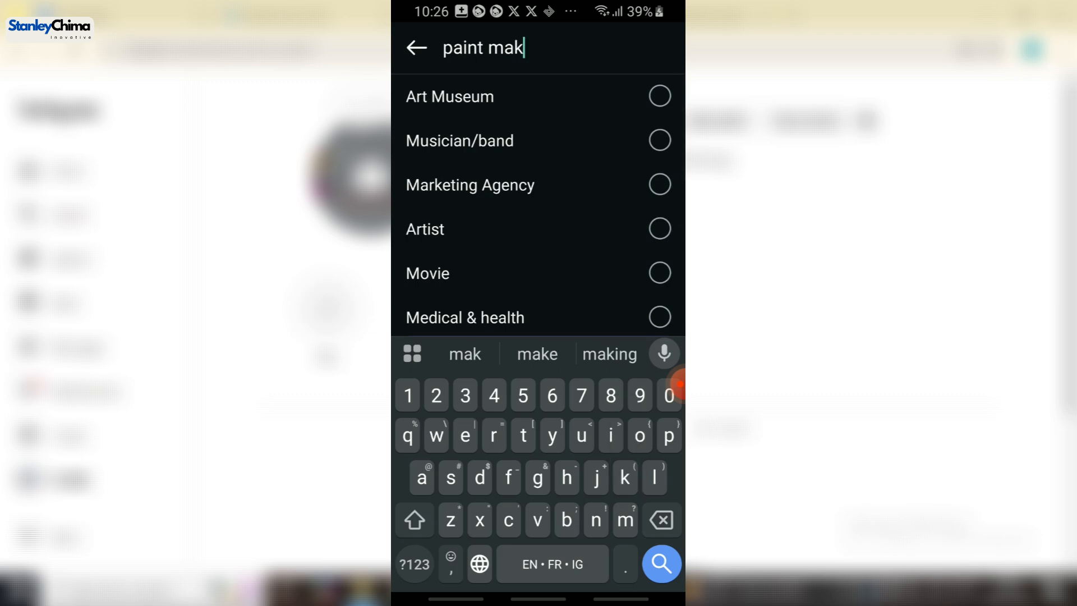
pyautogui.press('BackSpace')
pyautogui.press('BackSpace')
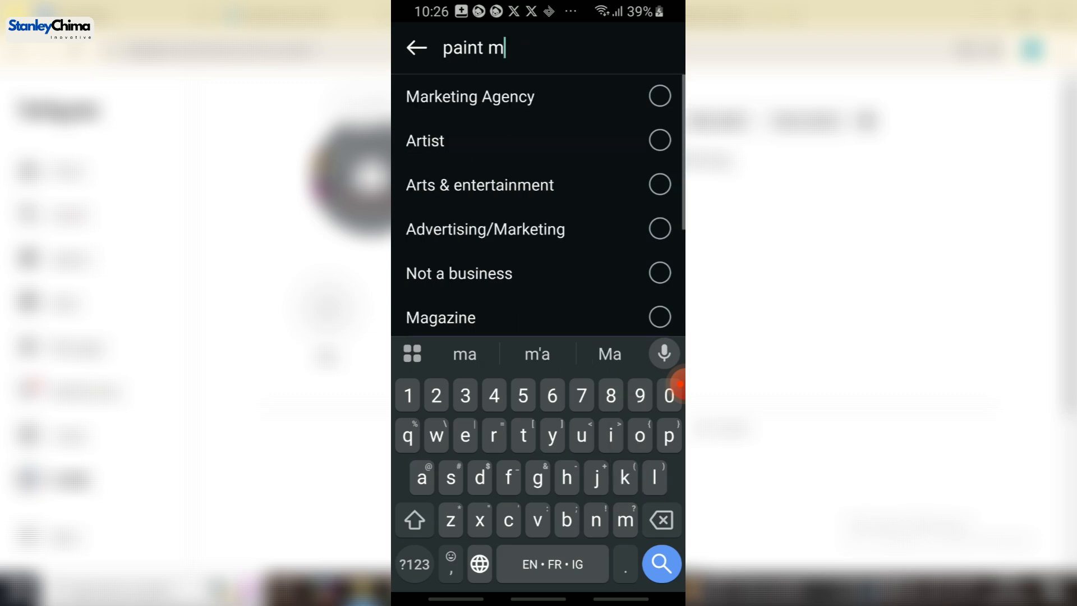
pyautogui.press('BackSpace')
pyautogui.press('BackSpace')
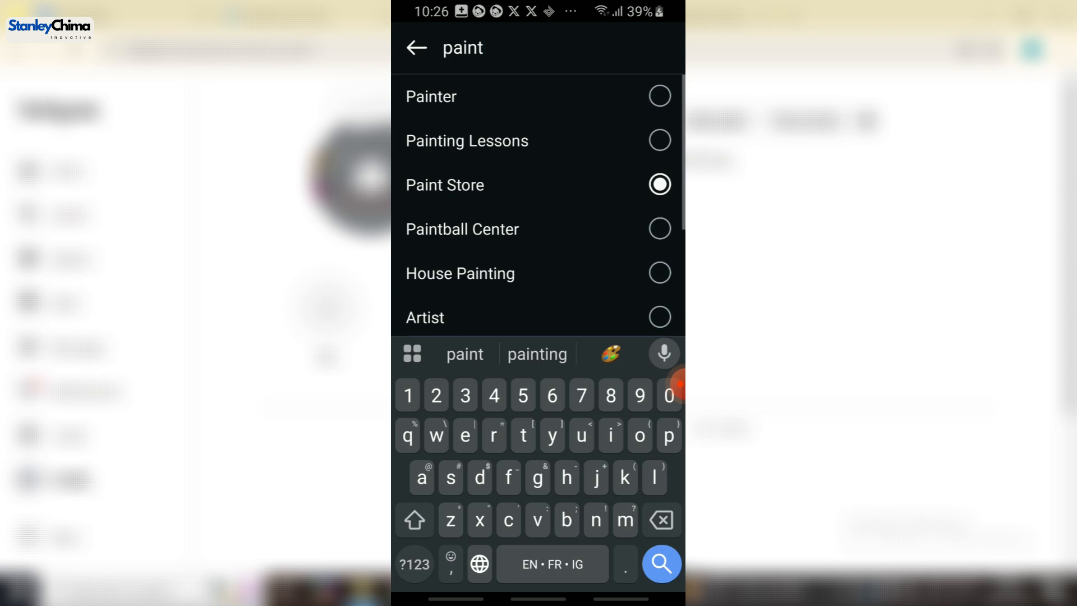
pyautogui.press('Escape')
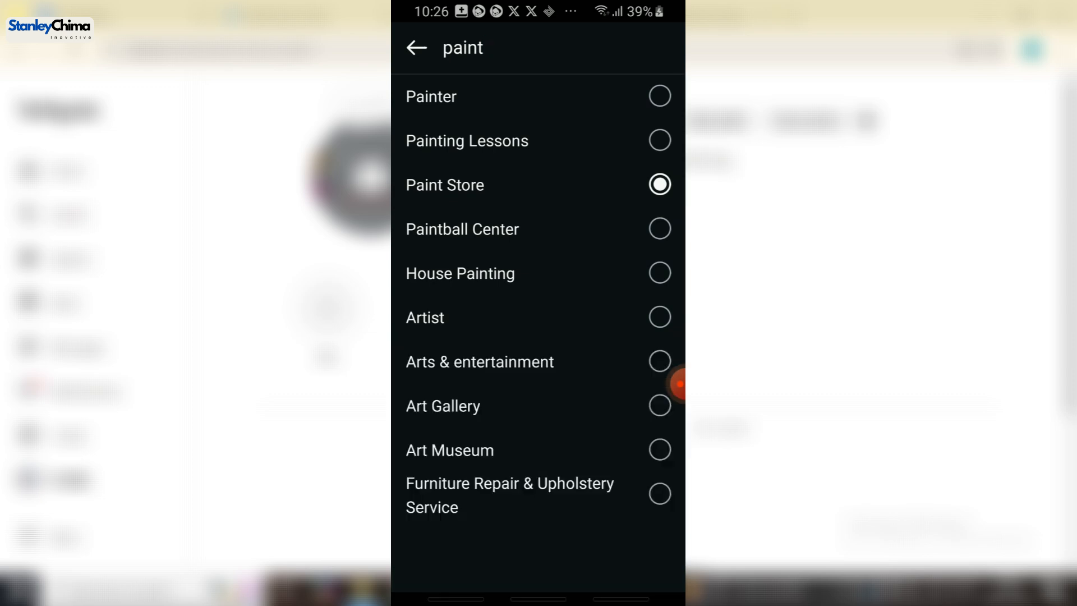
pyautogui.press('Escape')
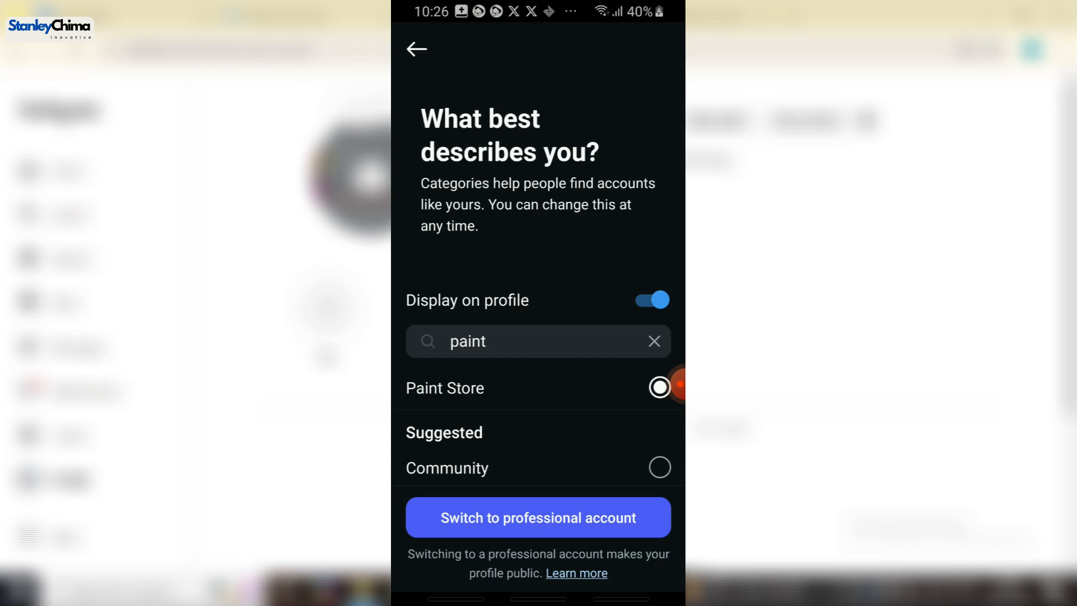
pyautogui.click(539, 518)
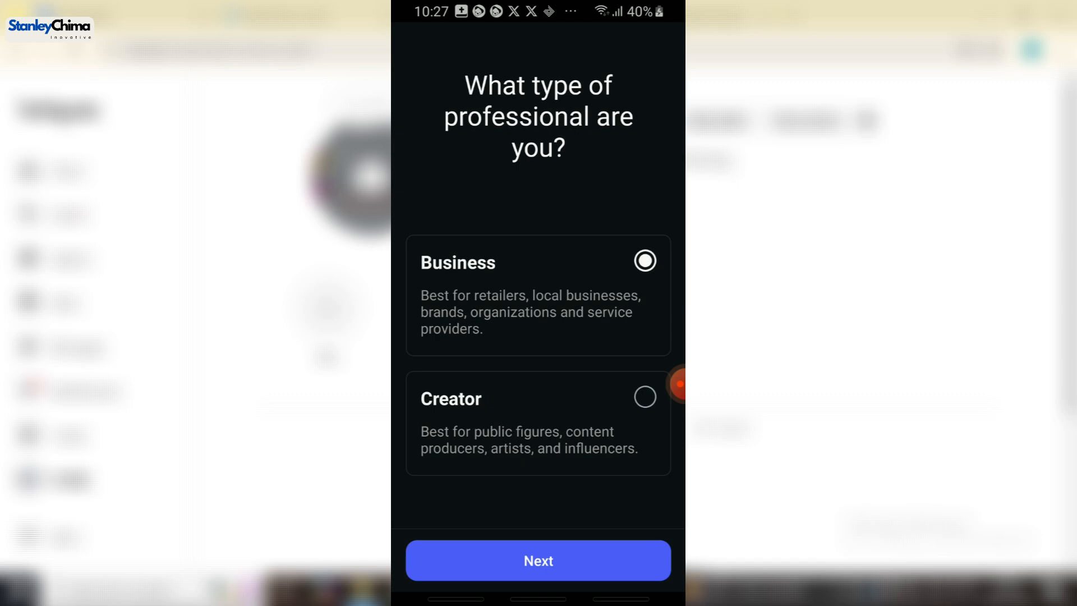
# Continue as a Business account with Display contact info turned on, then accept the contact details
pyautogui.click(539, 561)
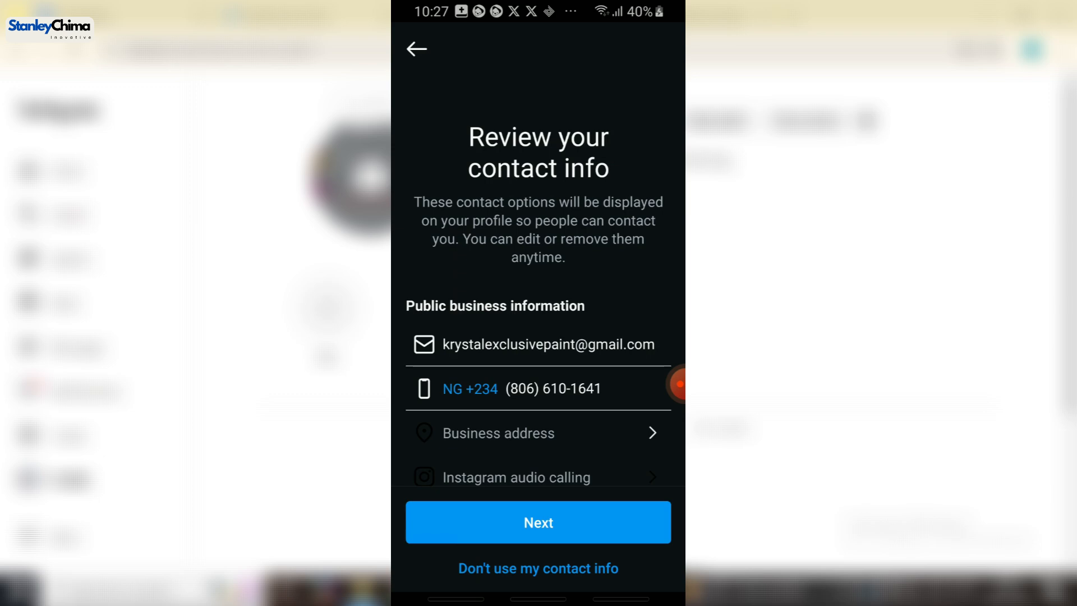
pyautogui.scroll(-3, 539, 280)
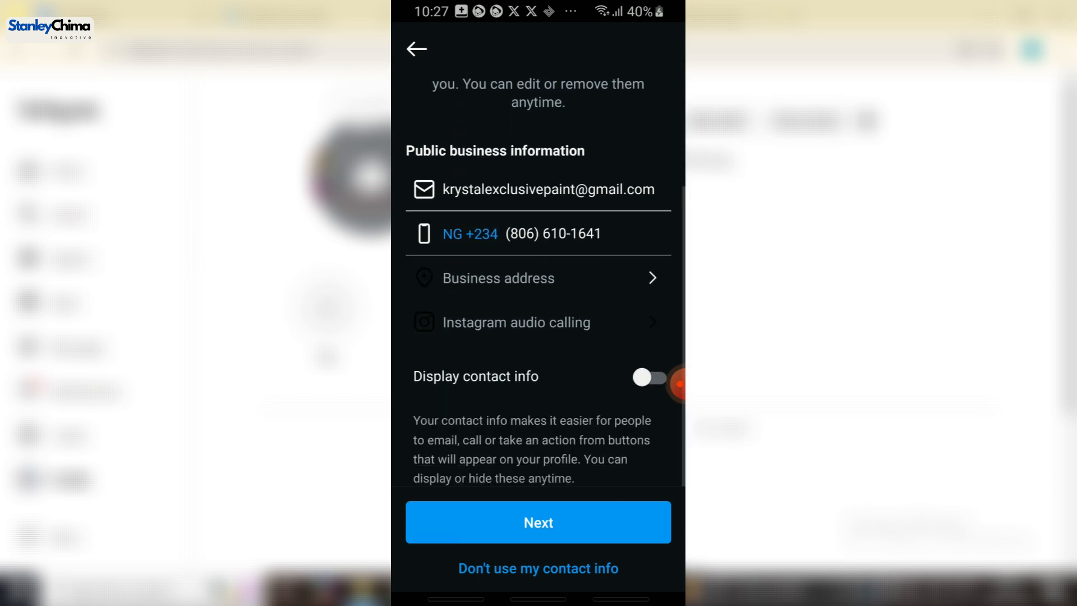
pyautogui.moveTo(679, 384); pyautogui.dragTo(666, 447)
pyautogui.click(650, 377)
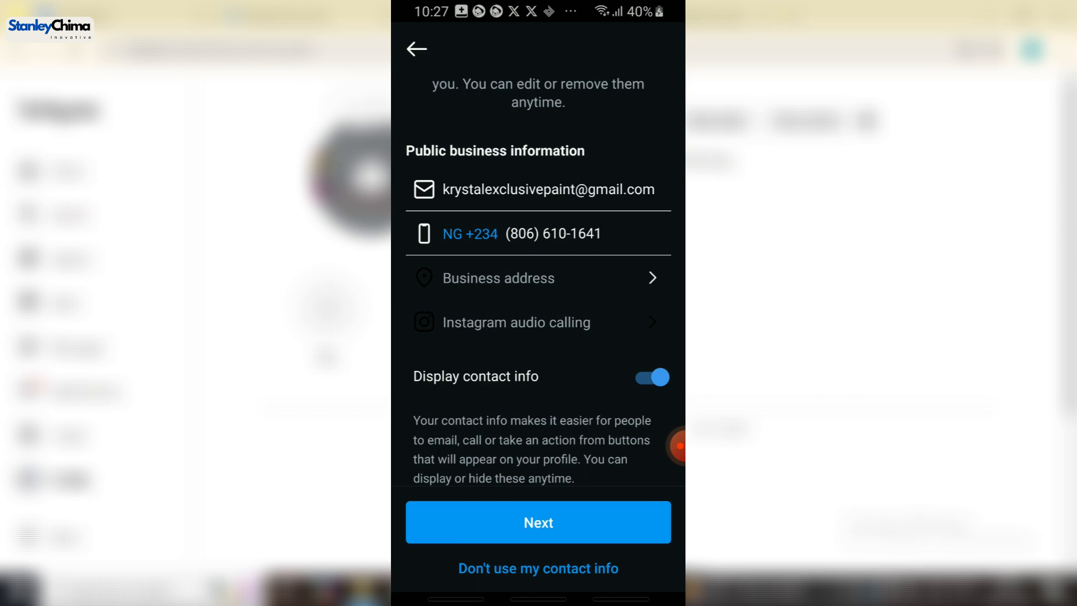
pyautogui.click(539, 523)
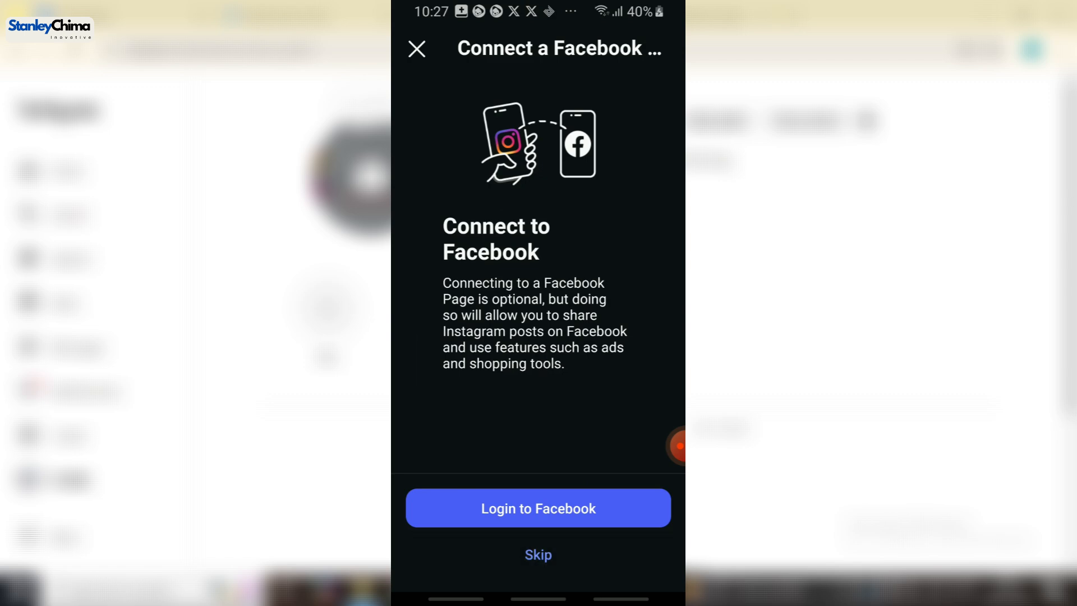
# Skip linking Facebook and save the bio 'paint' in the Complete your profile step
pyautogui.click(538, 555)
pyautogui.scroll(-5, 539, 472)
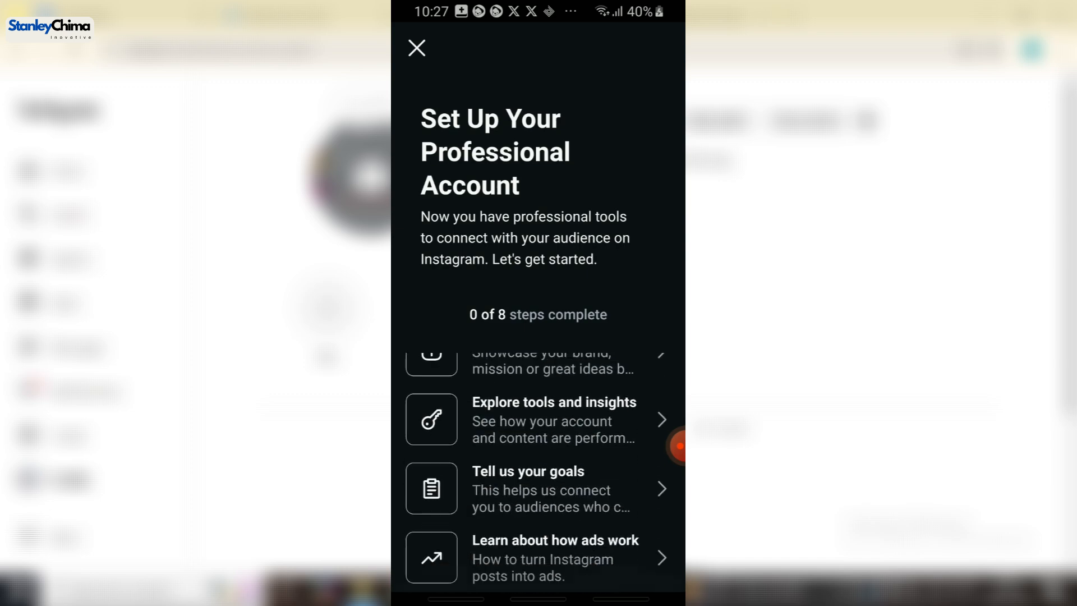
pyautogui.scroll(5, 538, 471)
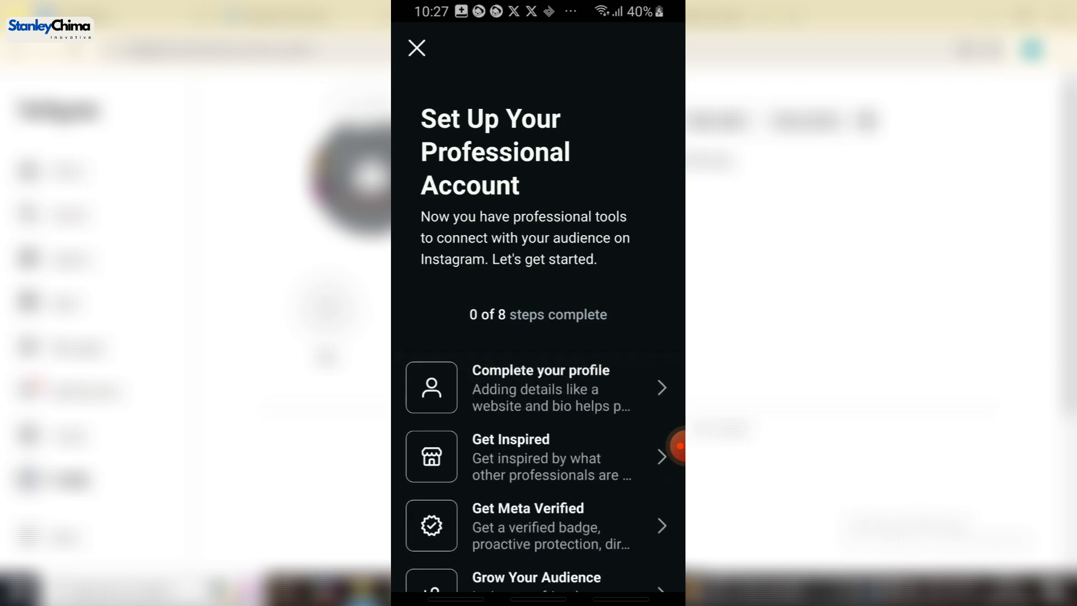
pyautogui.click(539, 387)
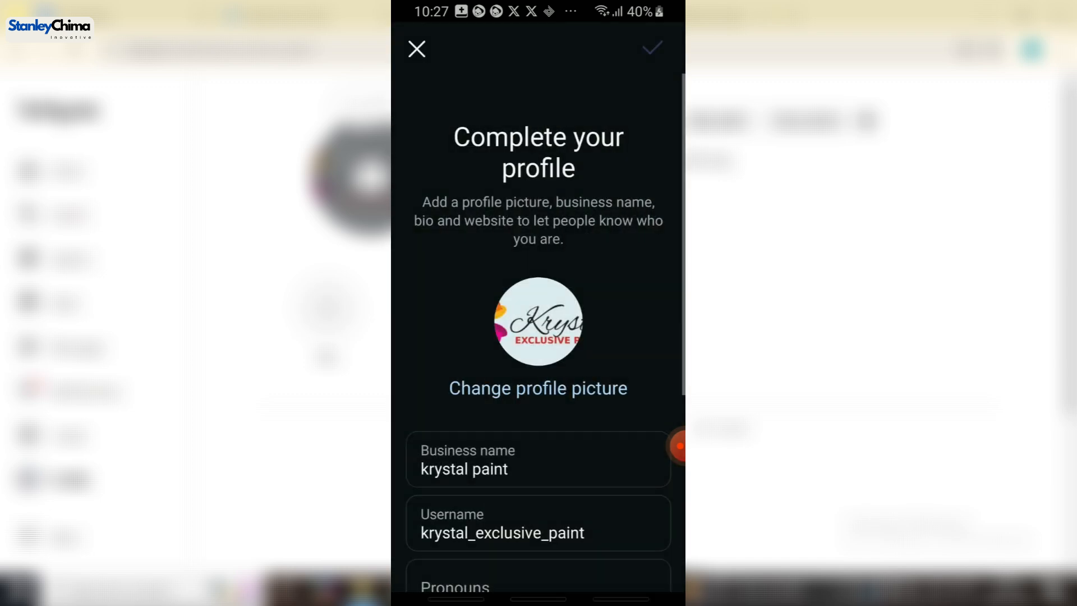
pyautogui.scroll(-5, 538, 336)
pyautogui.click(539, 388)
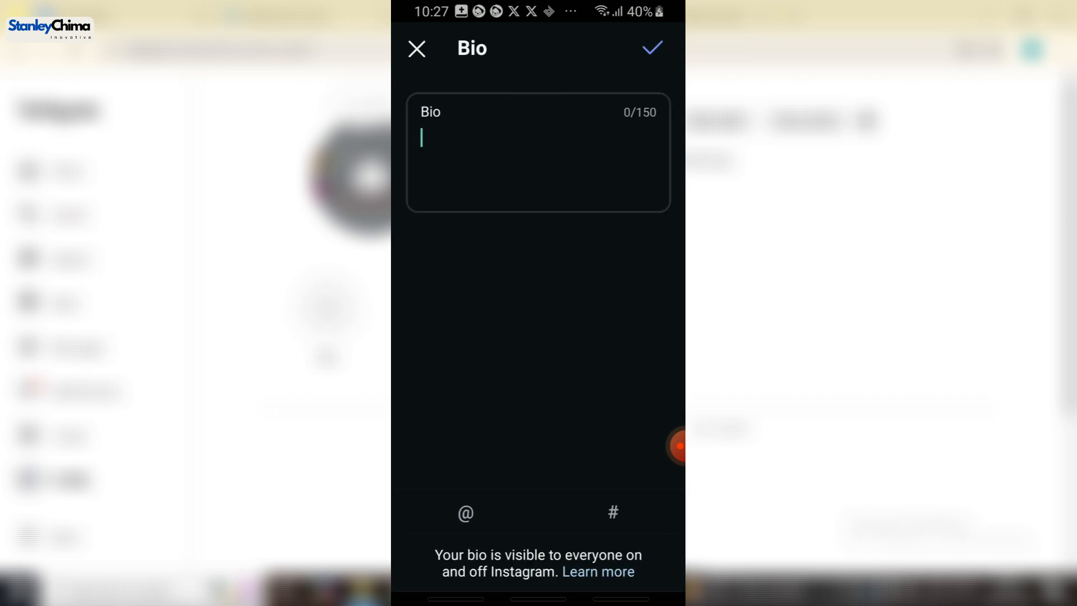
pyautogui.click(652, 48)
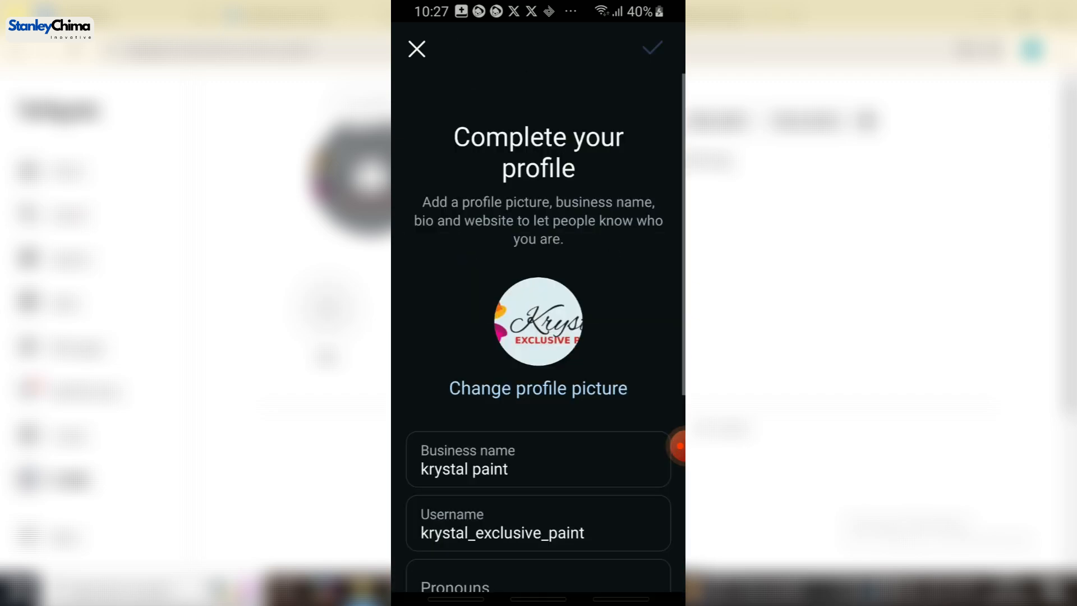
pyautogui.scroll(-3, 539, 337)
pyautogui.scroll(-2, 539, 336)
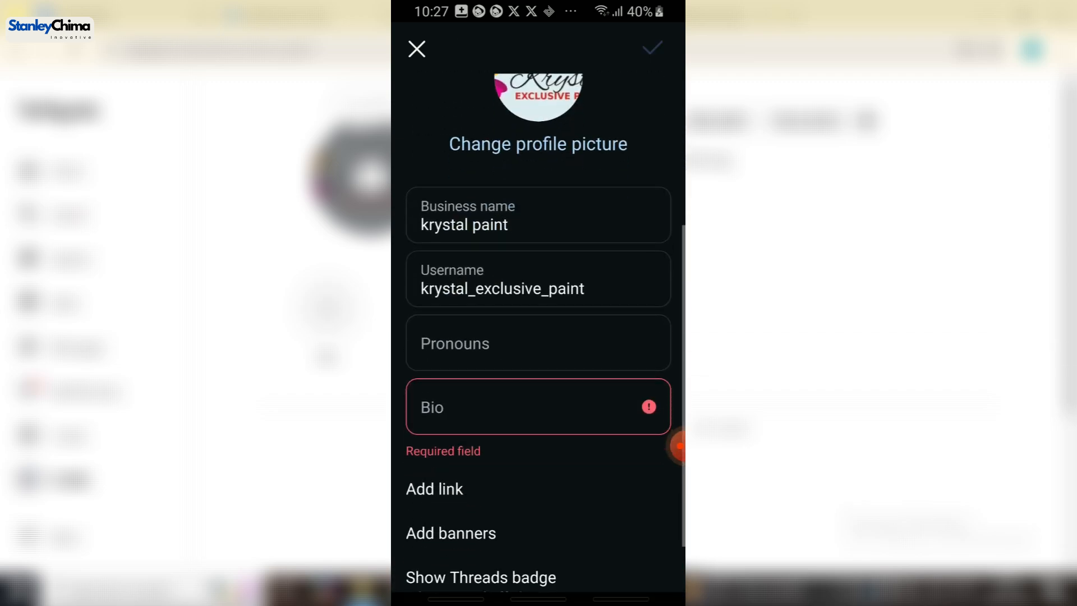
pyautogui.click(538, 406)
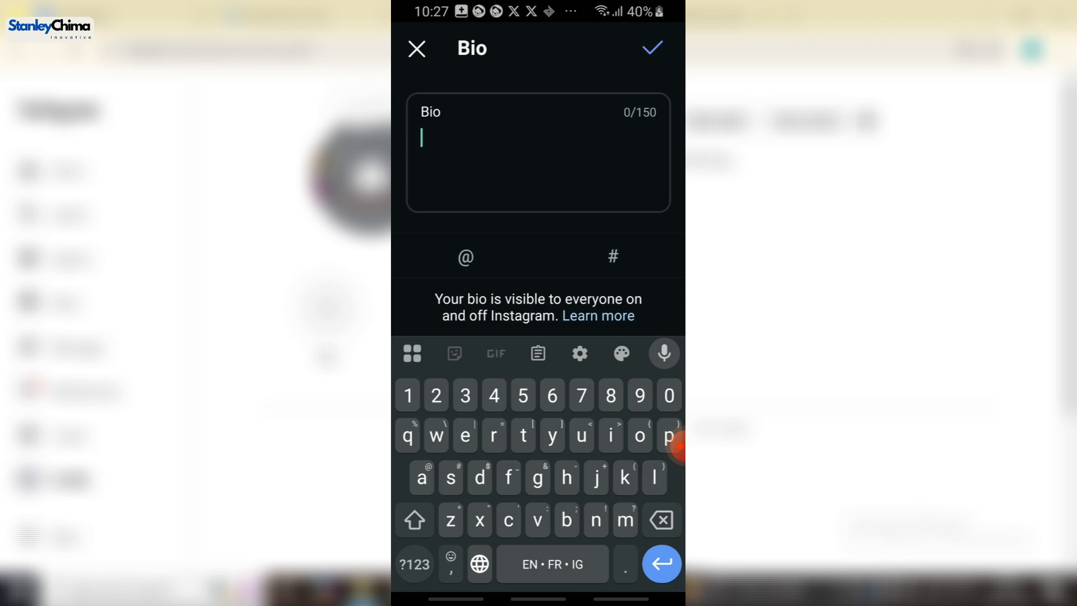
pyautogui.write('paint')
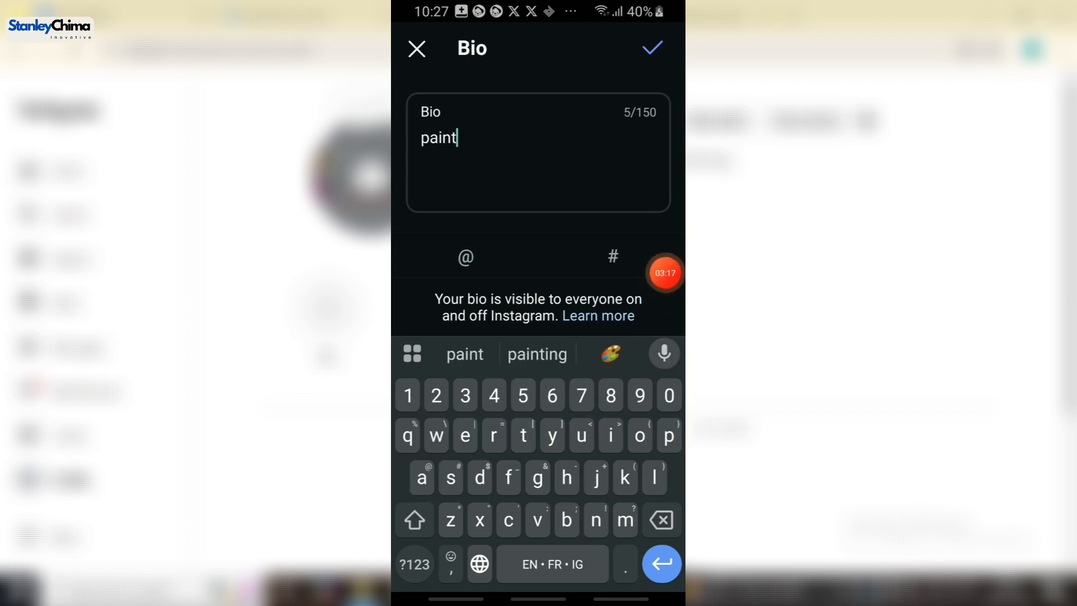
pyautogui.click(652, 47)
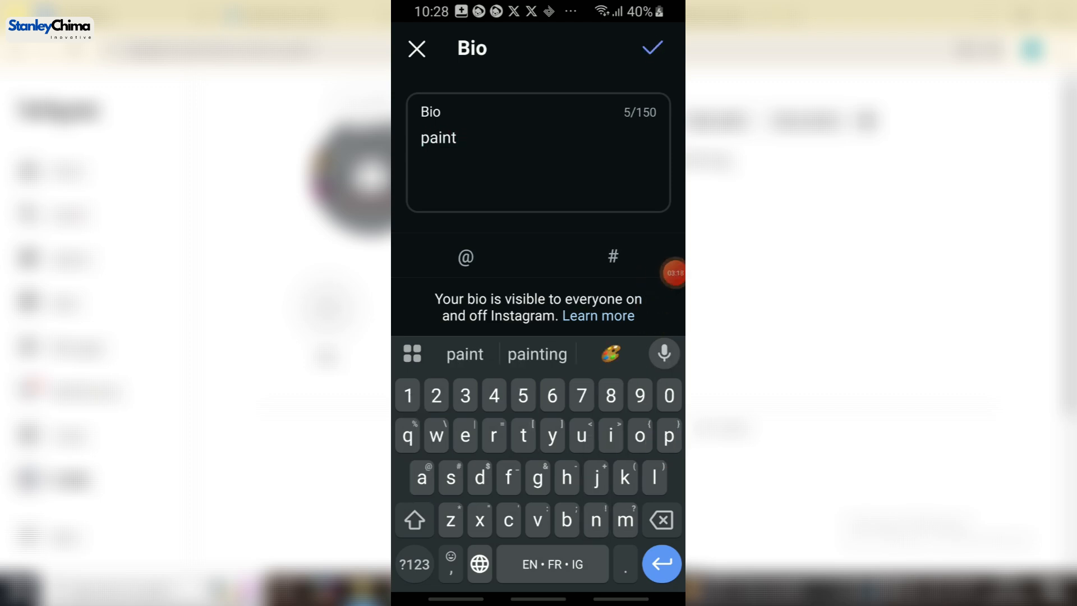
pyautogui.scroll(-4, 538, 337)
pyautogui.click(653, 48)
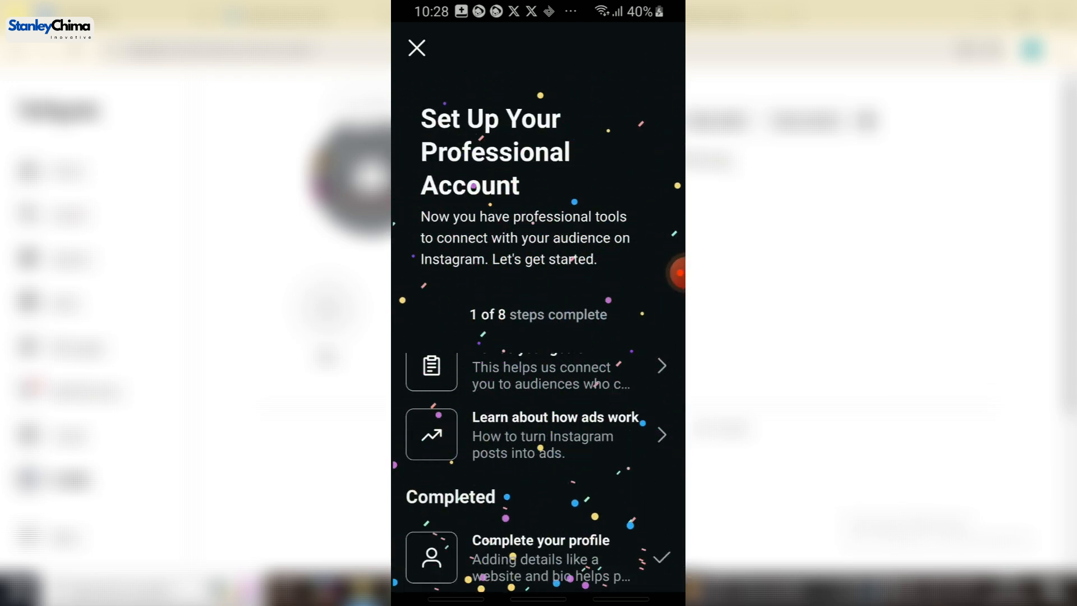
# Finish the Get Inspired step and close the setup checklist at 2 of 8 complete
pyautogui.scroll(1, 538, 473)
pyautogui.scroll(3, 538, 471)
pyautogui.scroll(1, 538, 471)
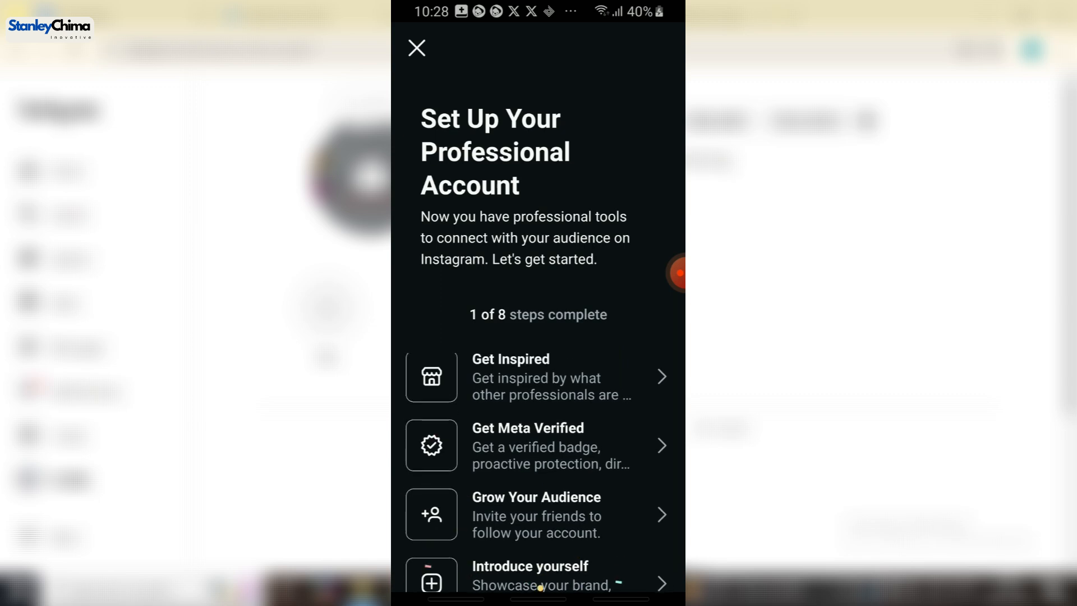
pyautogui.click(417, 48)
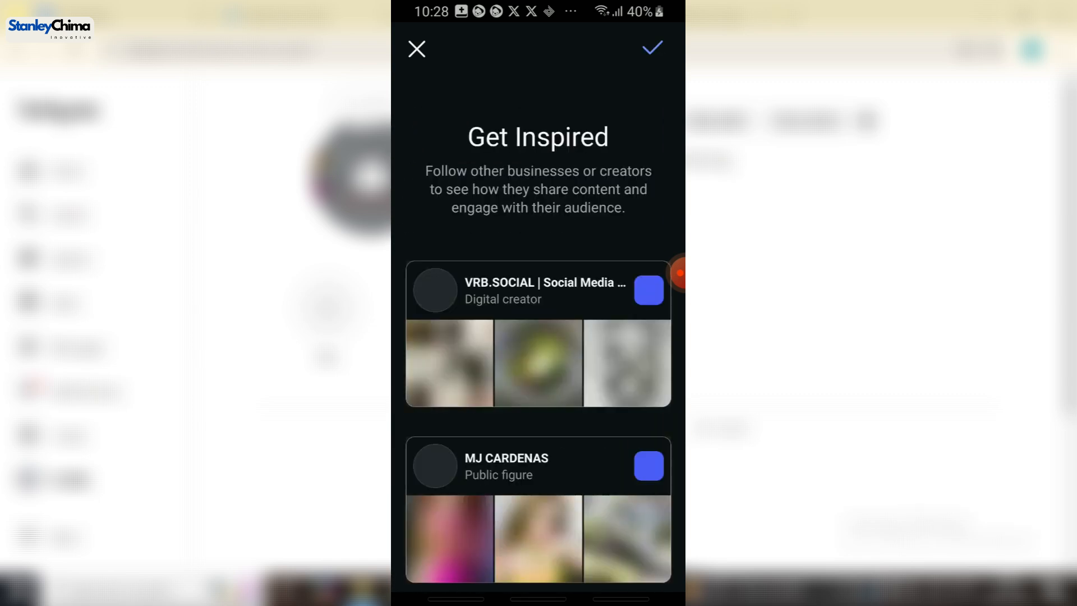
pyautogui.click(652, 48)
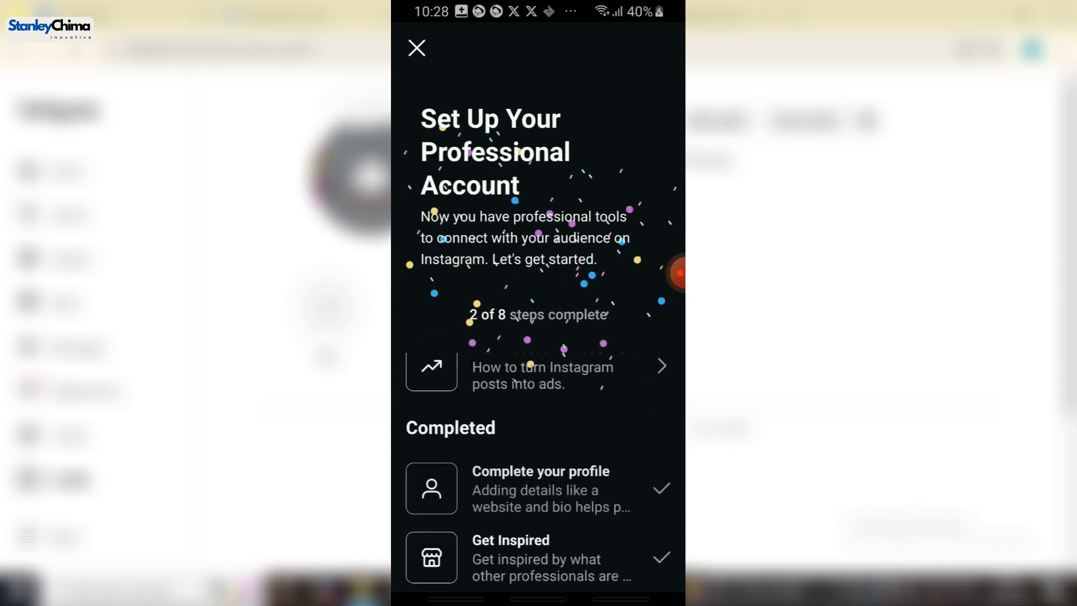
pyautogui.click(541, 488)
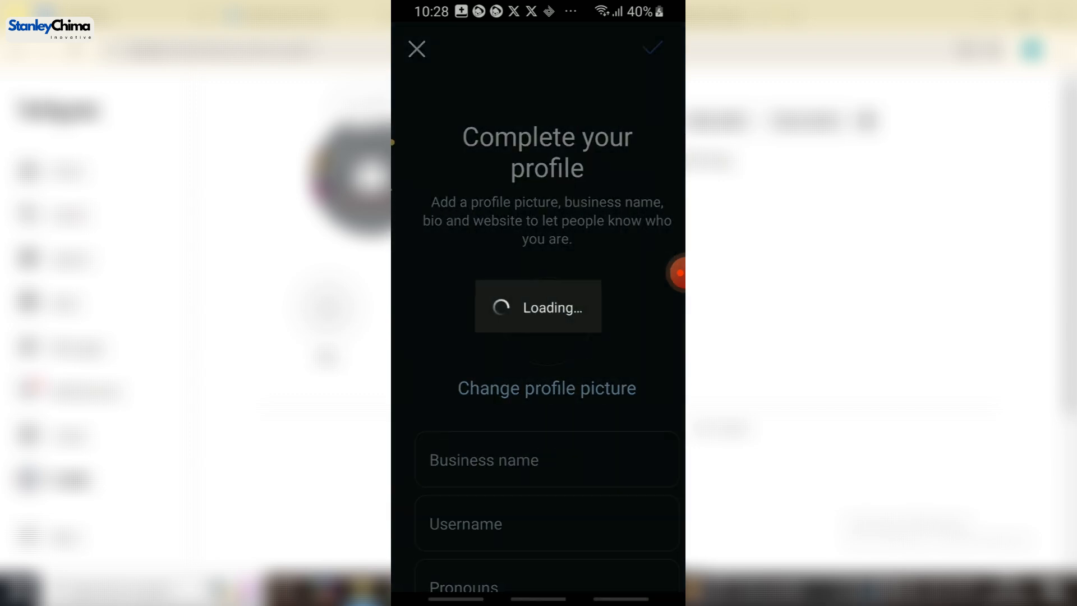
pyautogui.click(653, 48)
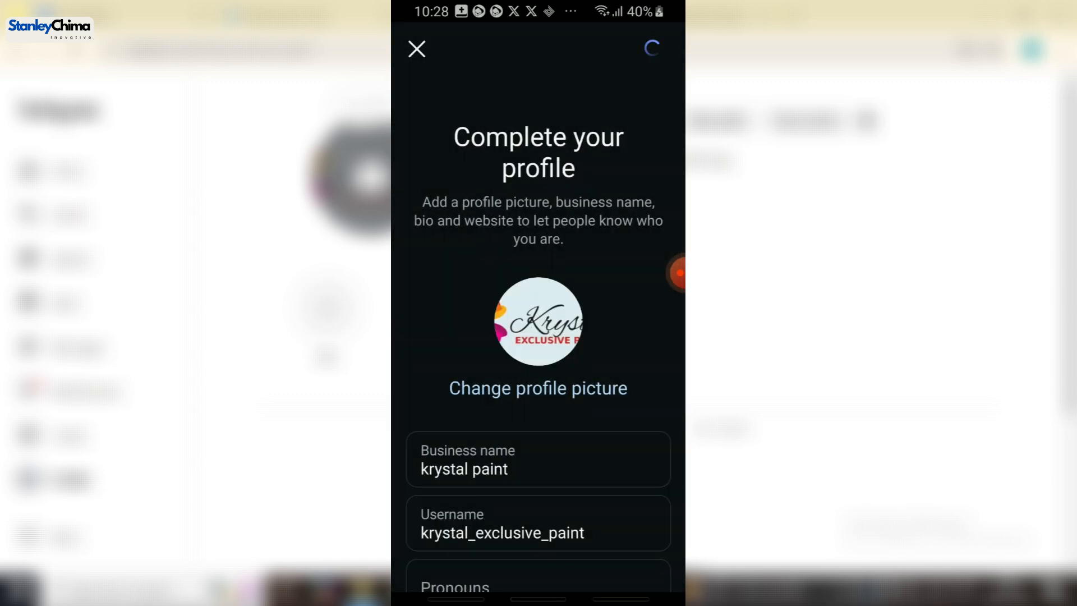
pyautogui.scroll(-6, 538, 472)
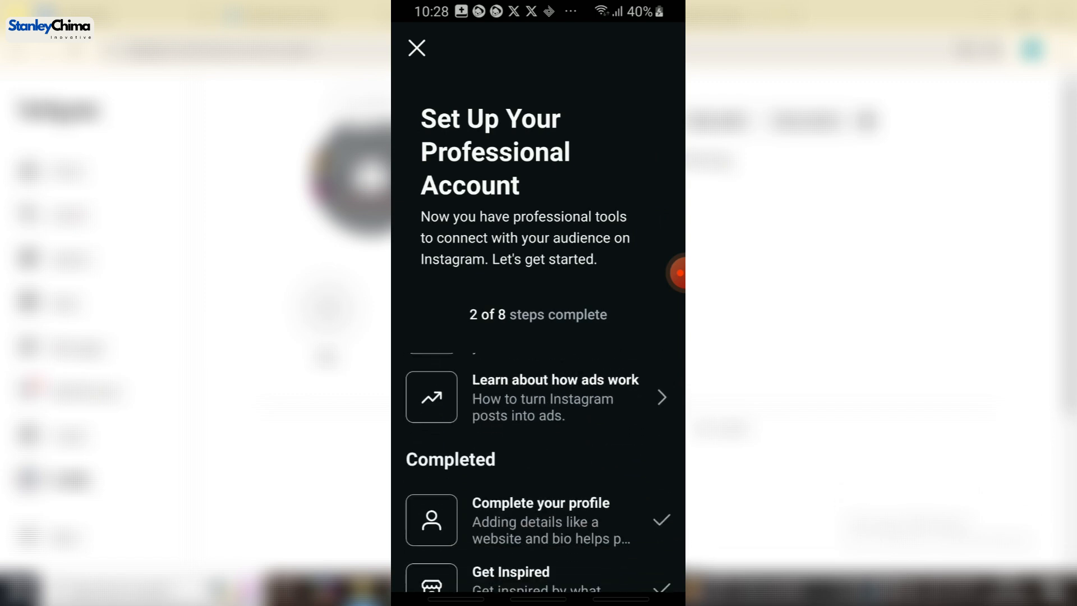
pyautogui.scroll(3, 539, 472)
pyautogui.scroll(4, 539, 471)
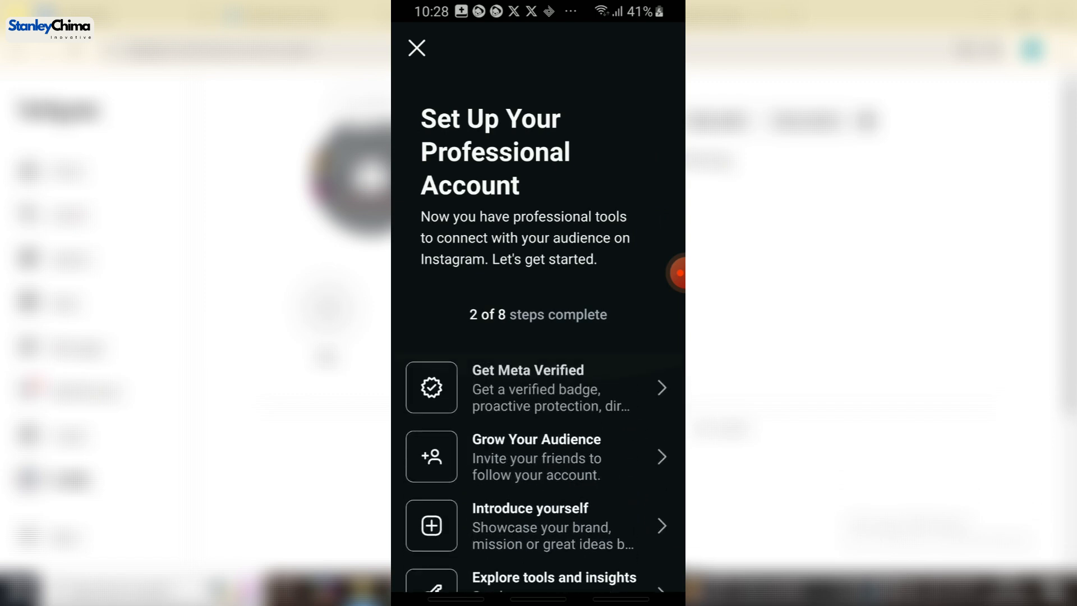
pyautogui.click(417, 48)
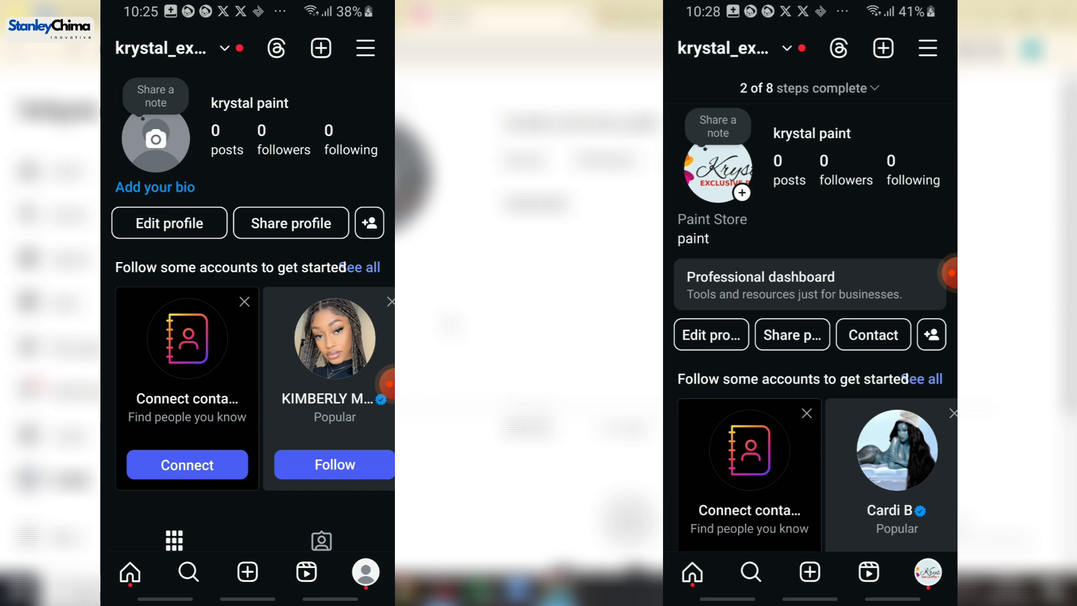
pyautogui.click(873, 335)
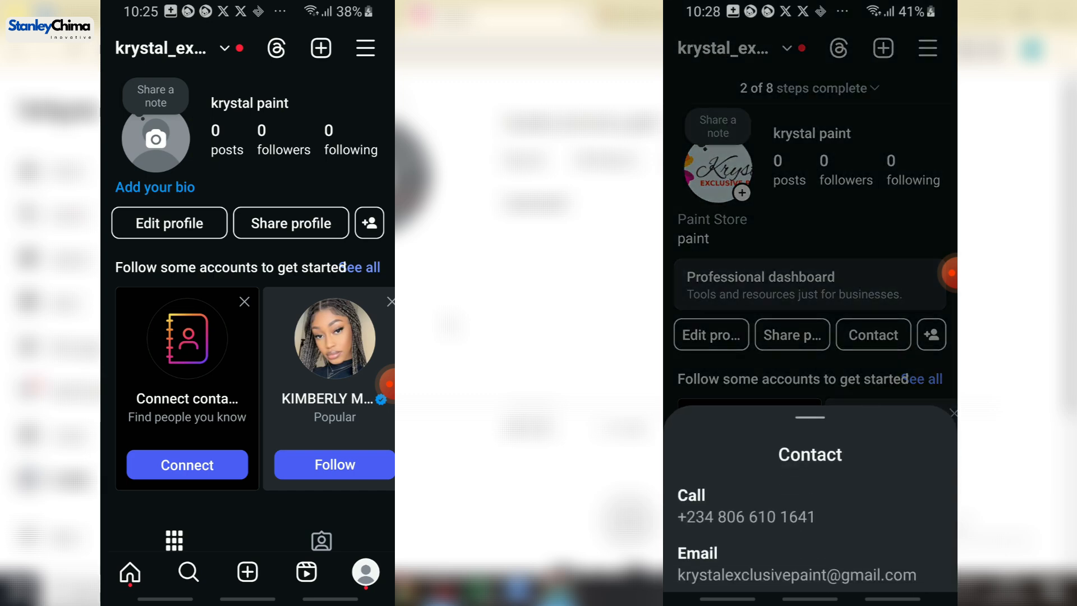
pyautogui.press('Escape')
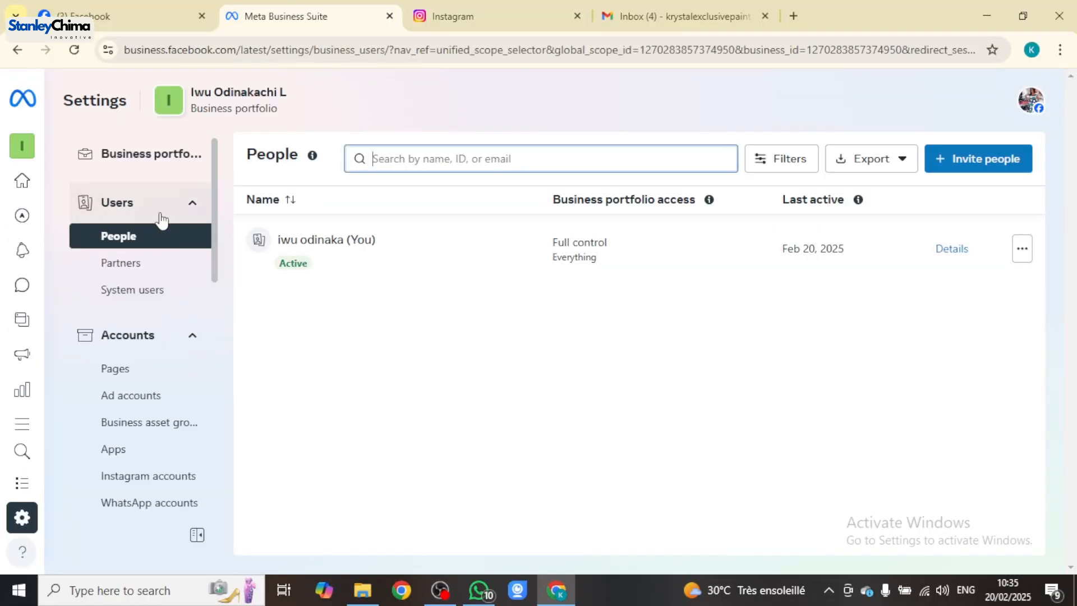
# Under Pages, choose Add an existing Facebook Page and select Krystal Exclusive Paint
pyautogui.click(116, 369)
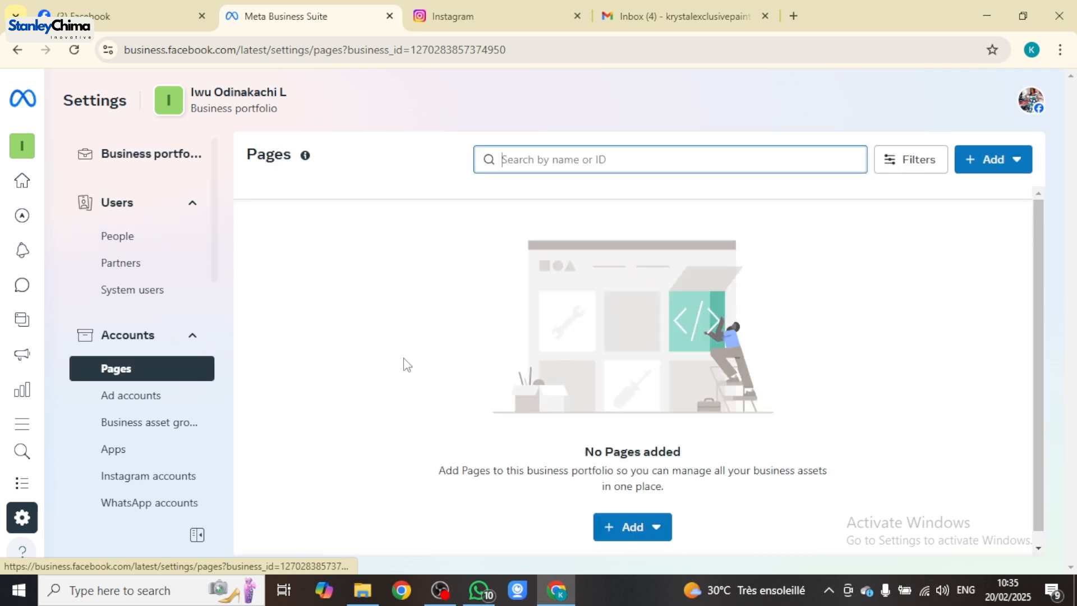
pyautogui.click(651, 526)
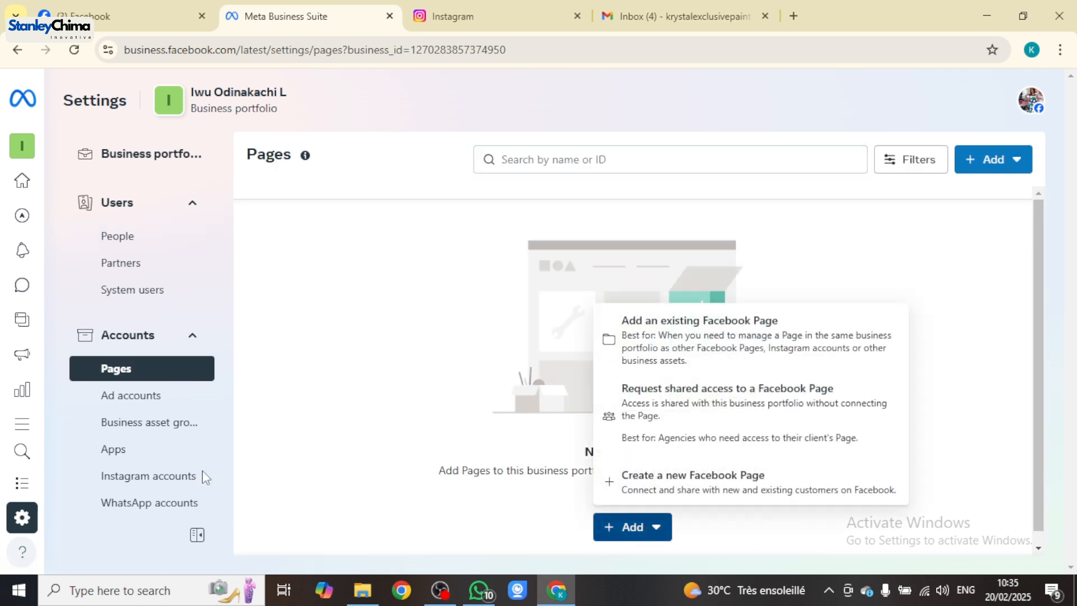
pyautogui.moveTo(32, 123)
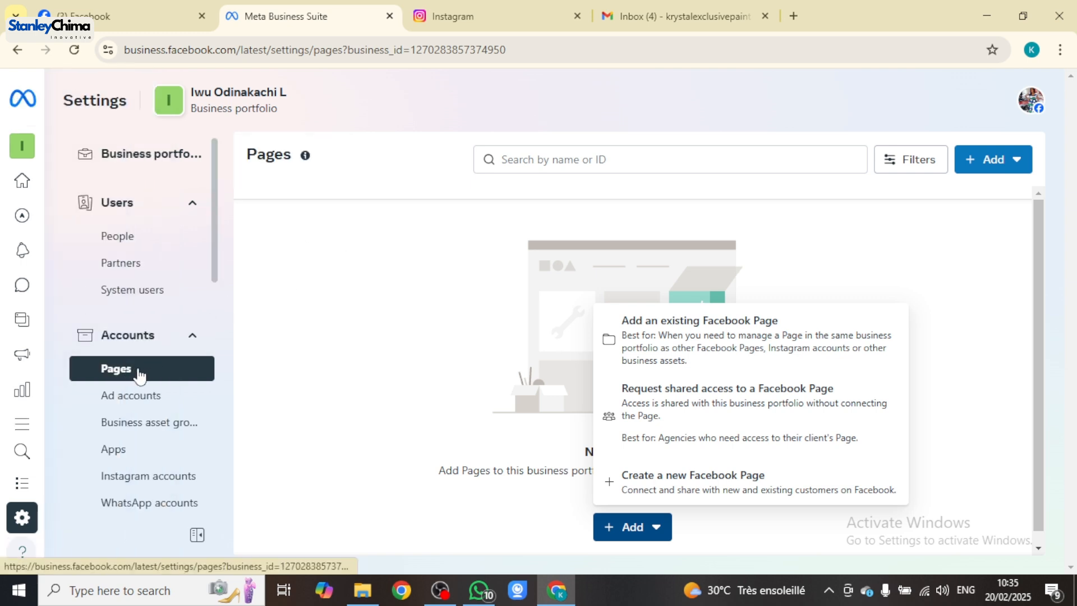
pyautogui.click(634, 528)
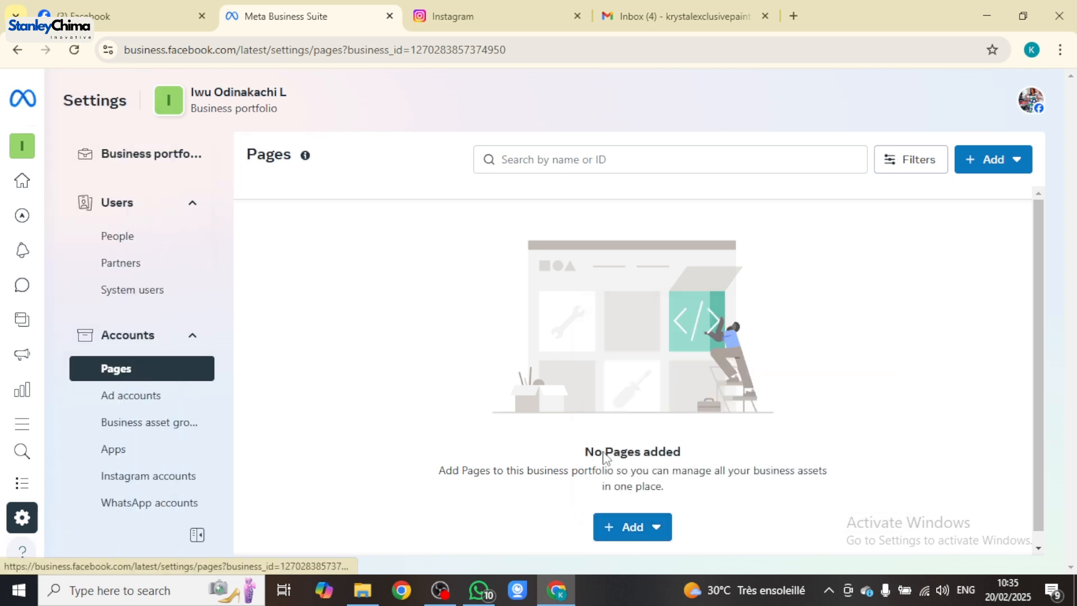
pyautogui.click(640, 528)
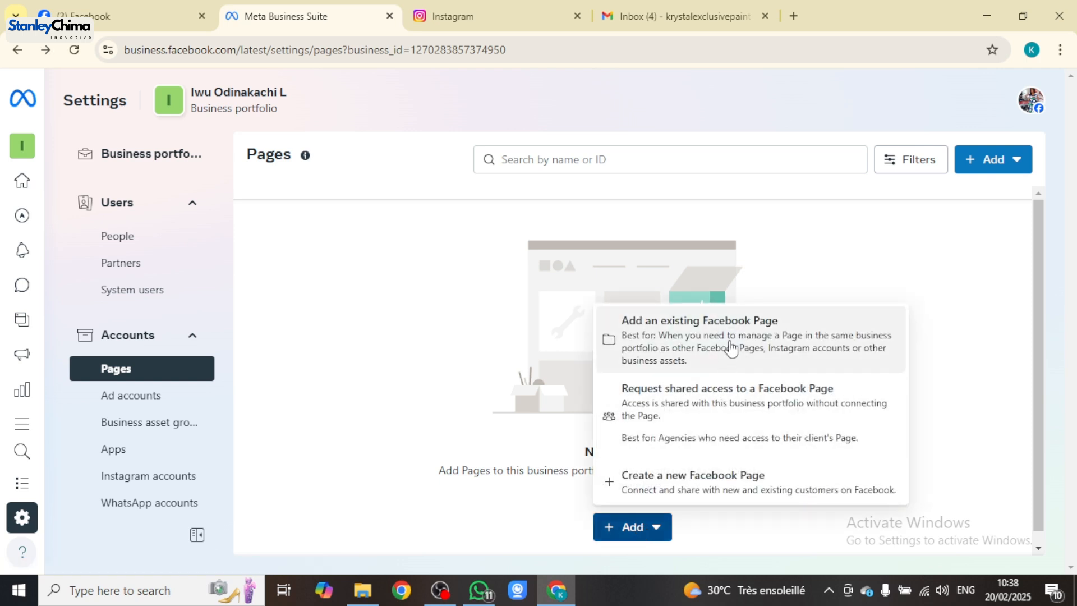
pyautogui.click(731, 348)
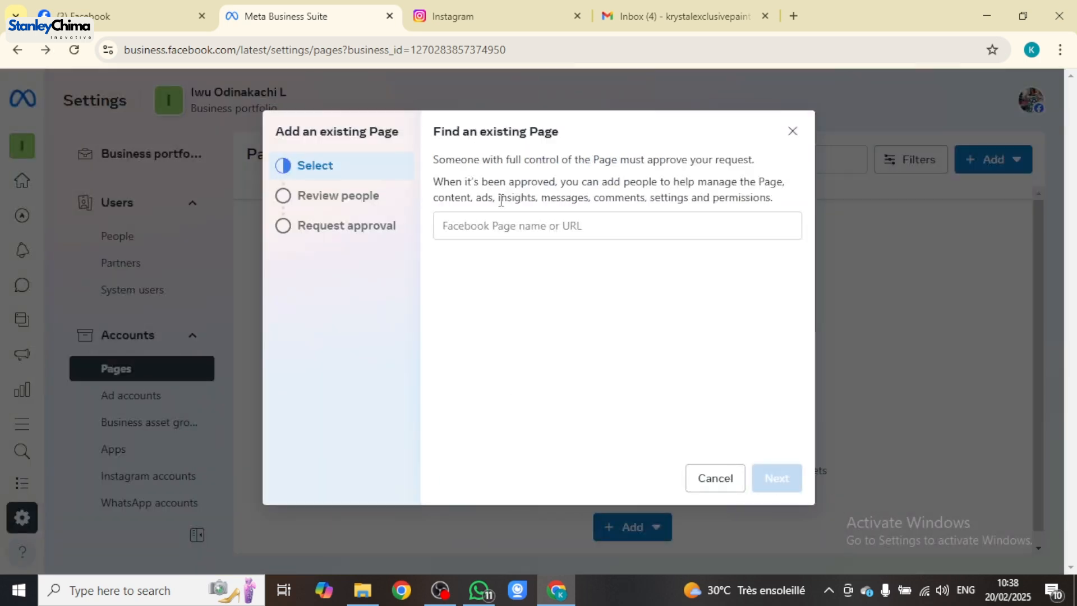
pyautogui.click(526, 227)
pyautogui.write('kr')
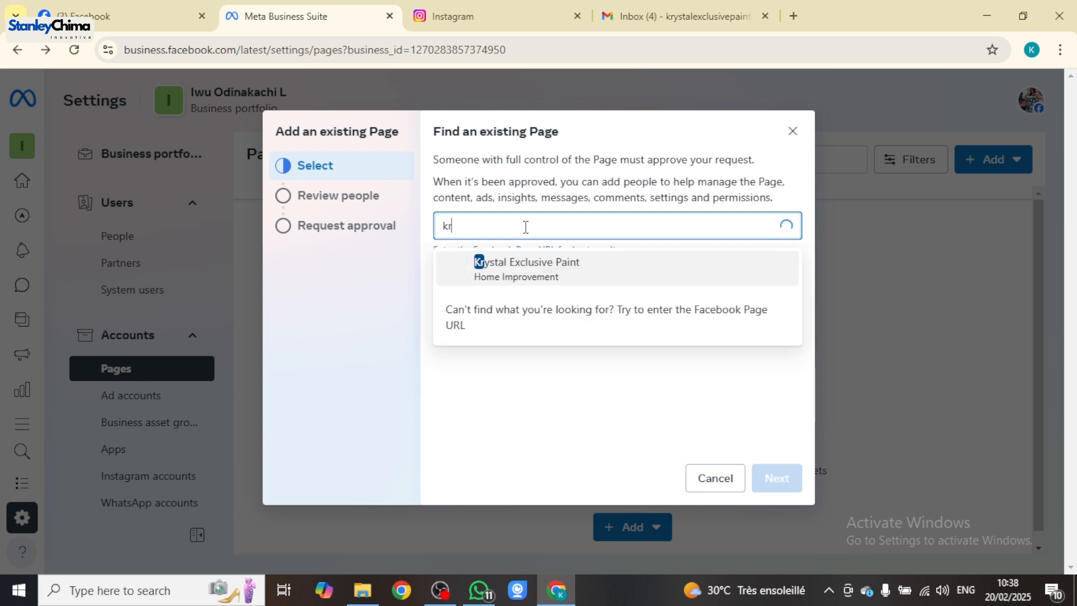
pyautogui.click(522, 265)
# Submit the Page request, verify identity with a WhatsApp code, and close the confirmation
pyautogui.click(777, 478)
pyautogui.click(443, 405)
pyautogui.click(751, 478)
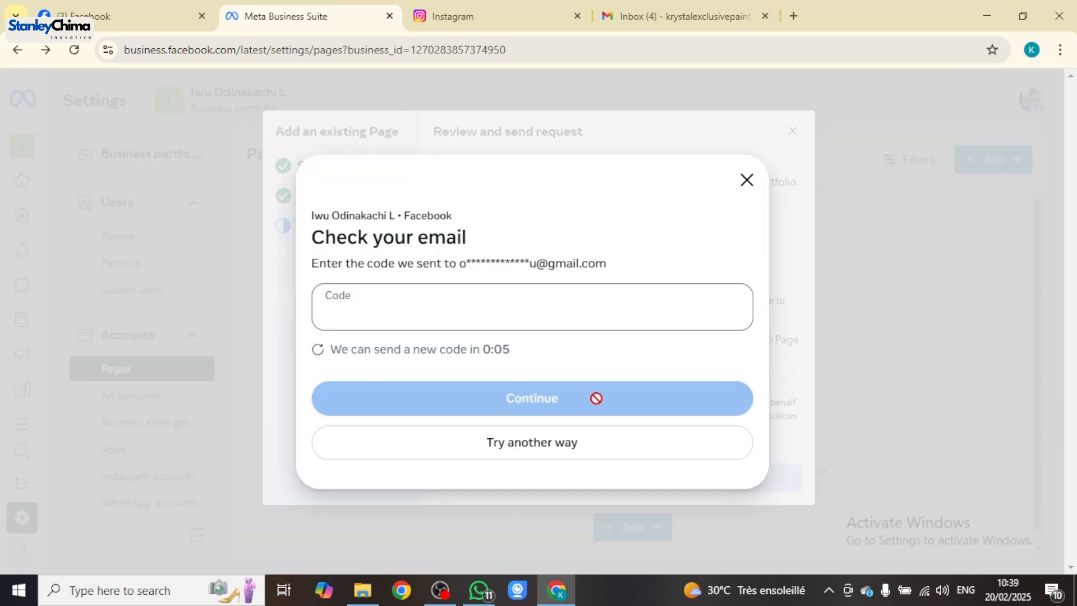
pyautogui.click(558, 449)
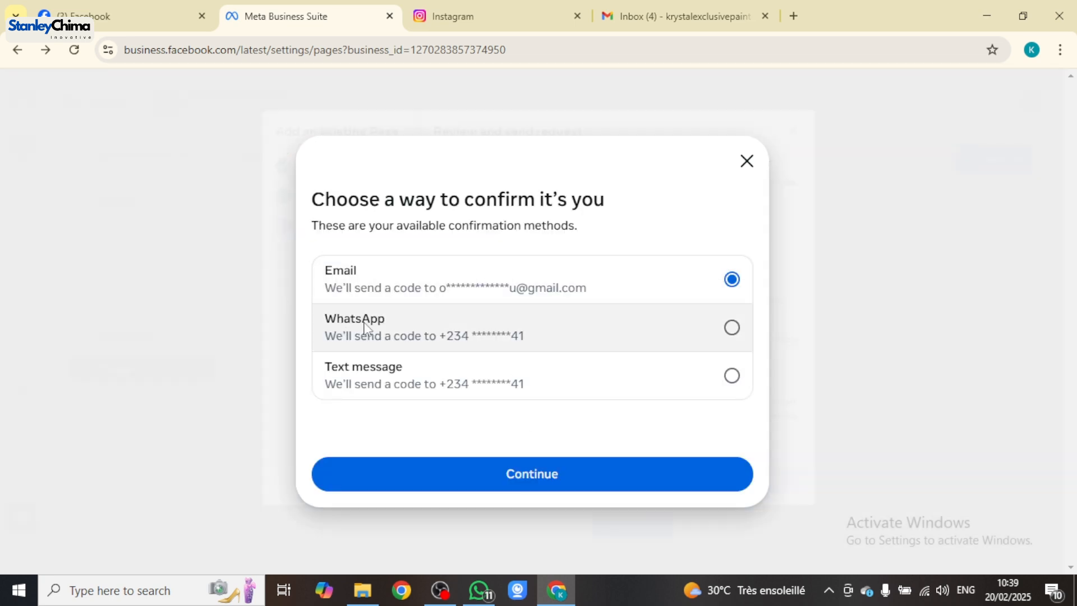
pyautogui.click(580, 337)
pyautogui.click(547, 467)
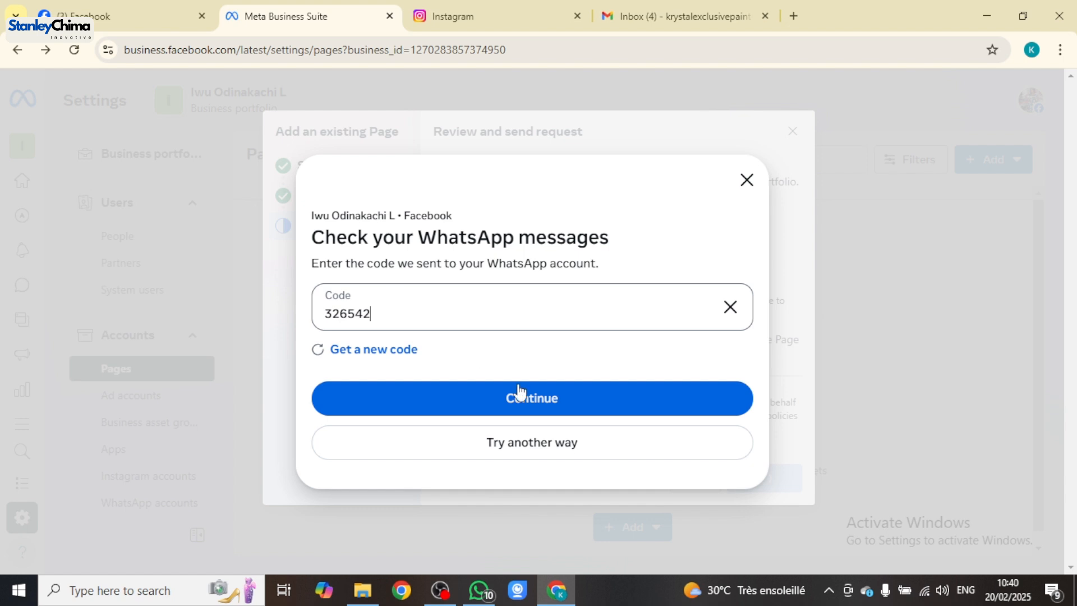
pyautogui.click(519, 386)
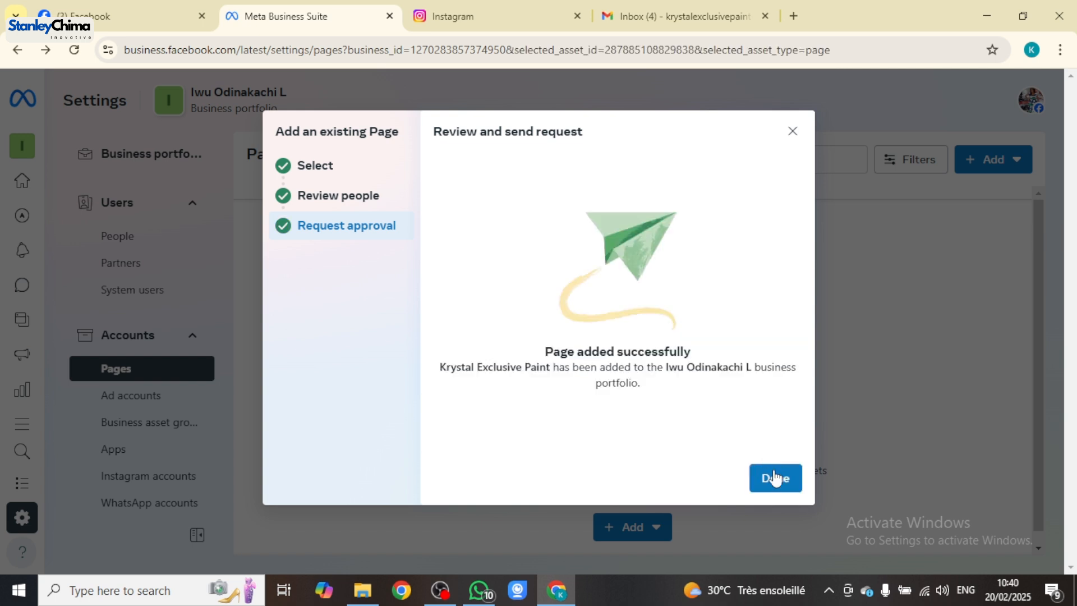
pyautogui.click(774, 480)
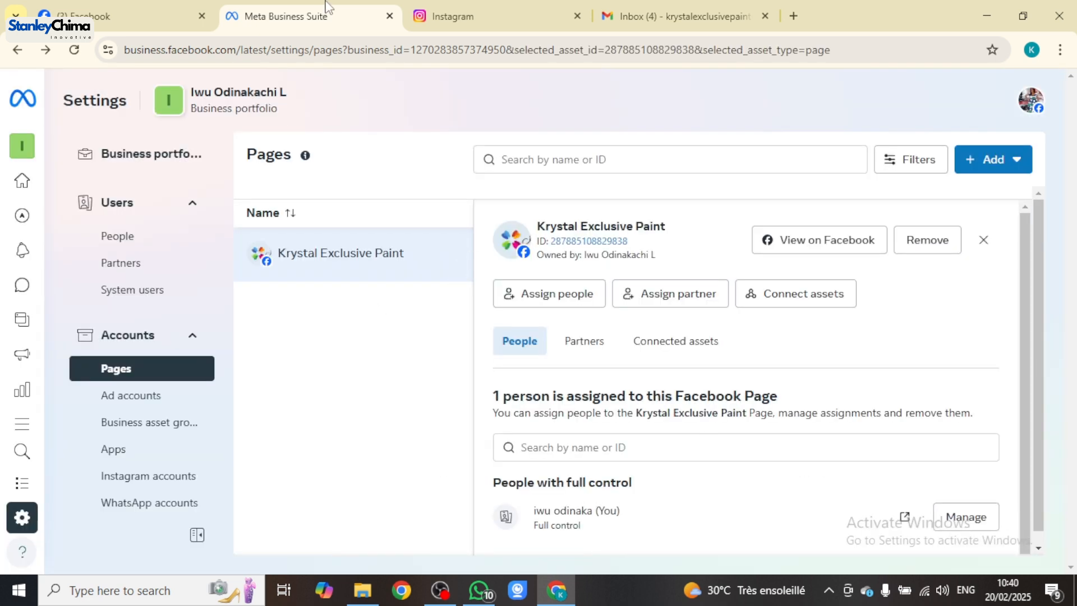
# Link Krystal Exclusive Paint to its Instagram account, allowing Instagram messages in Inbox and adding both to the portfolio
pyautogui.click(136, 7)
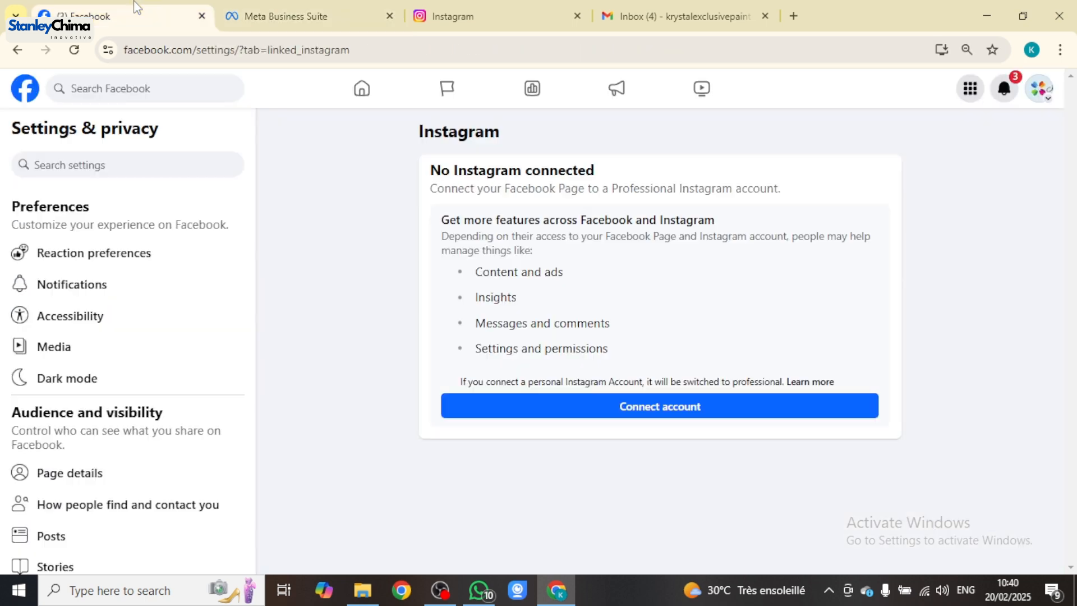
pyautogui.click(665, 404)
pyautogui.click(691, 498)
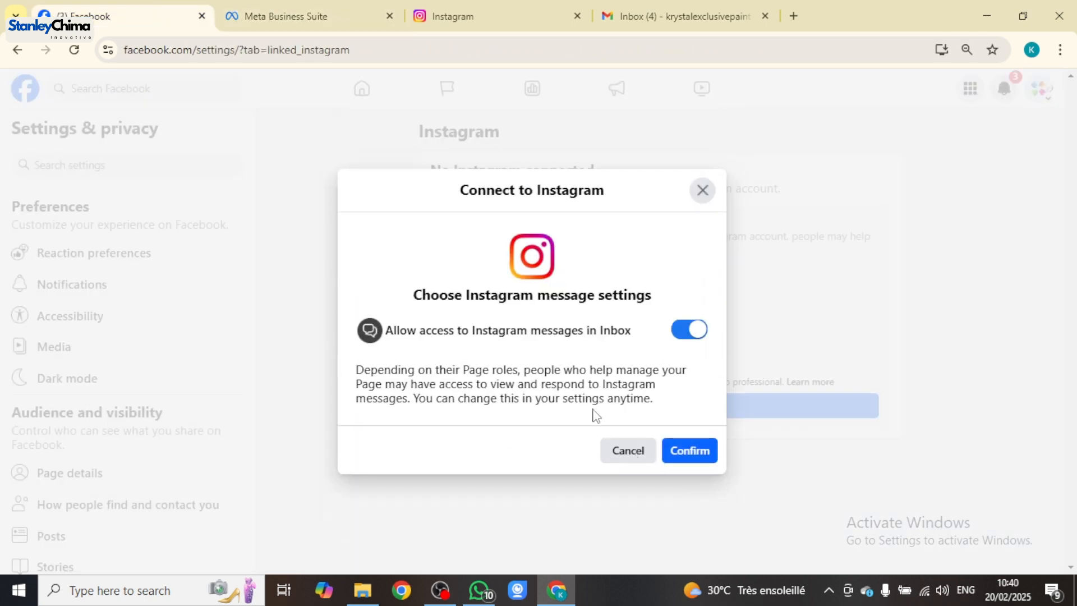
pyautogui.click(681, 452)
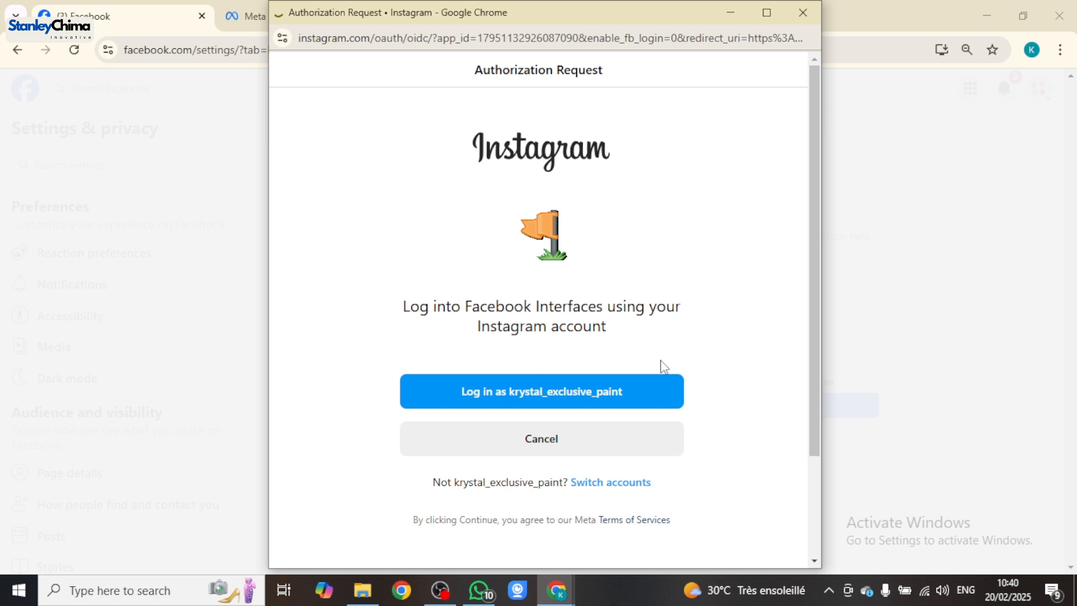
pyautogui.click(661, 386)
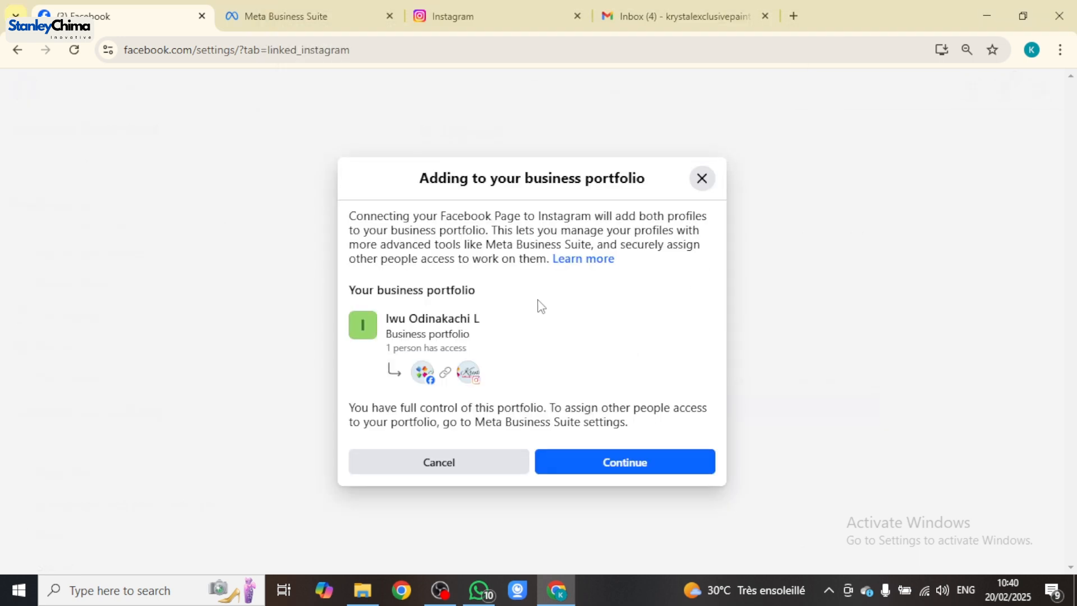
pyautogui.moveTo(461, 319); pyautogui.dragTo(379, 331)
pyautogui.click(492, 336)
pyautogui.click(625, 462)
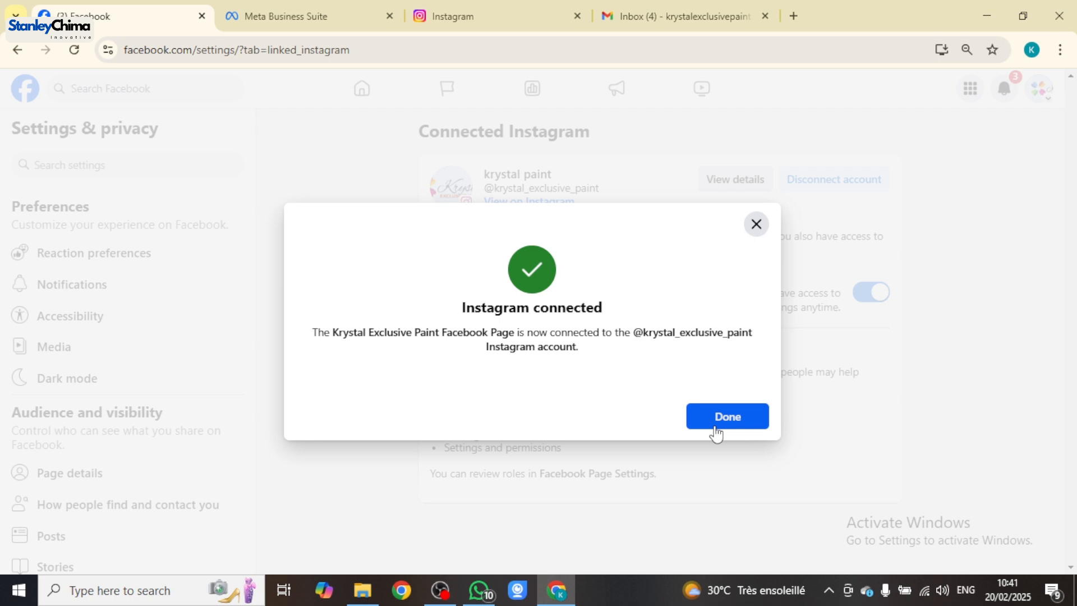
pyautogui.click(716, 431)
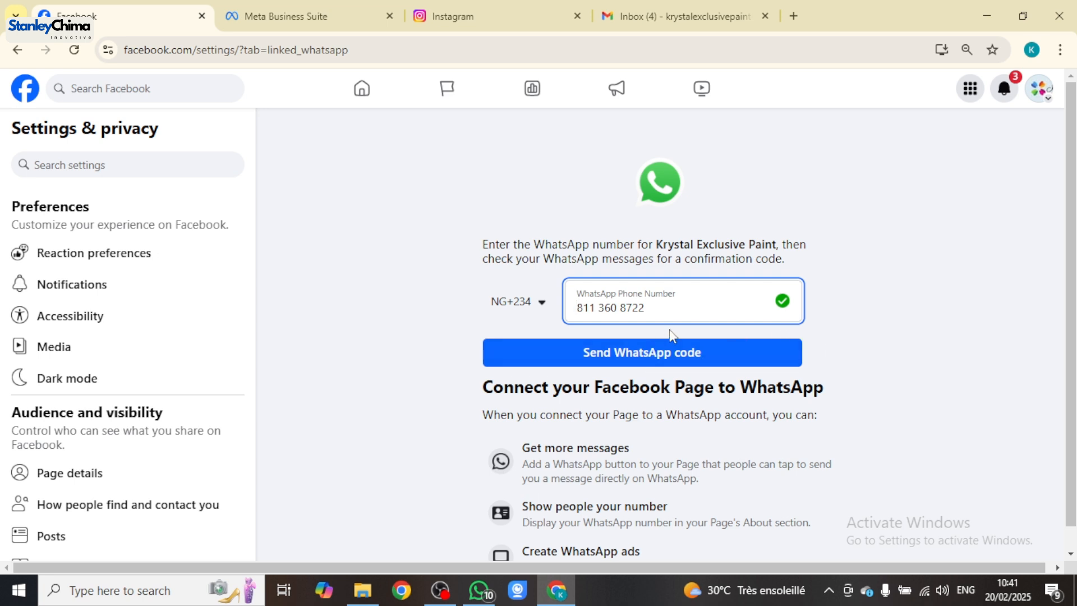
# Verify the WhatsApp number with the pasted confirmation code and confirm it for the Page
pyautogui.click(690, 356)
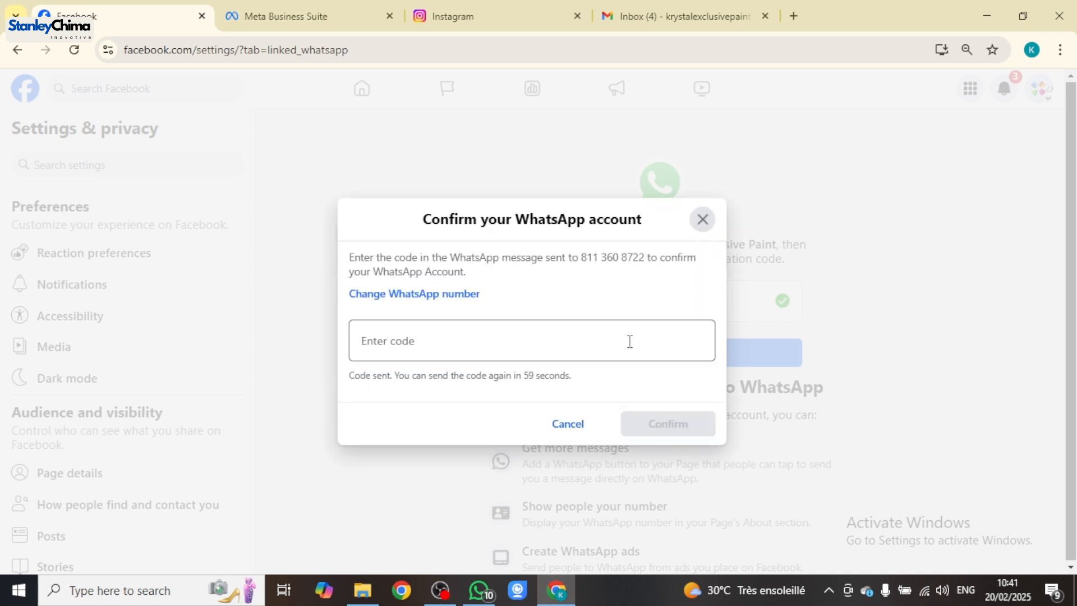
pyautogui.click(630, 341)
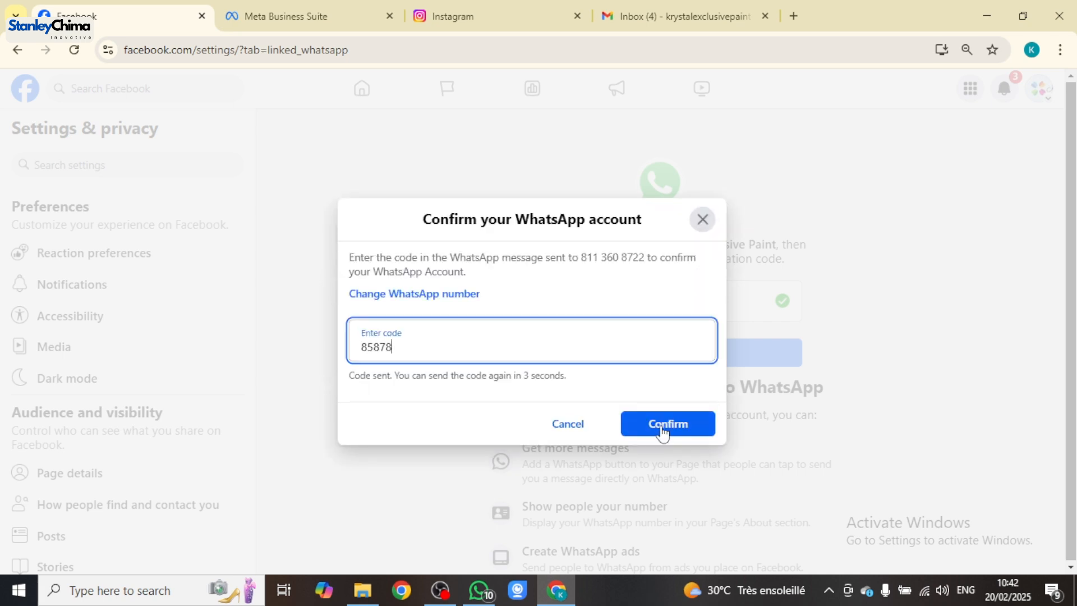
pyautogui.click(663, 427)
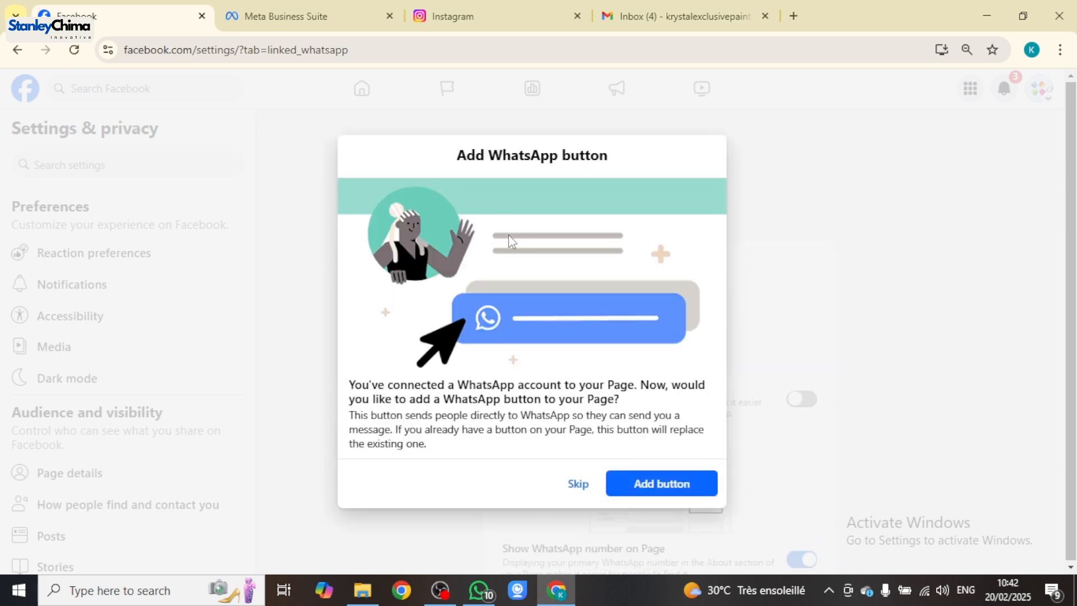
# Add WhatsApp as the Page's action button, skipping the post, ad, Business app and fans prompts
pyautogui.click(656, 481)
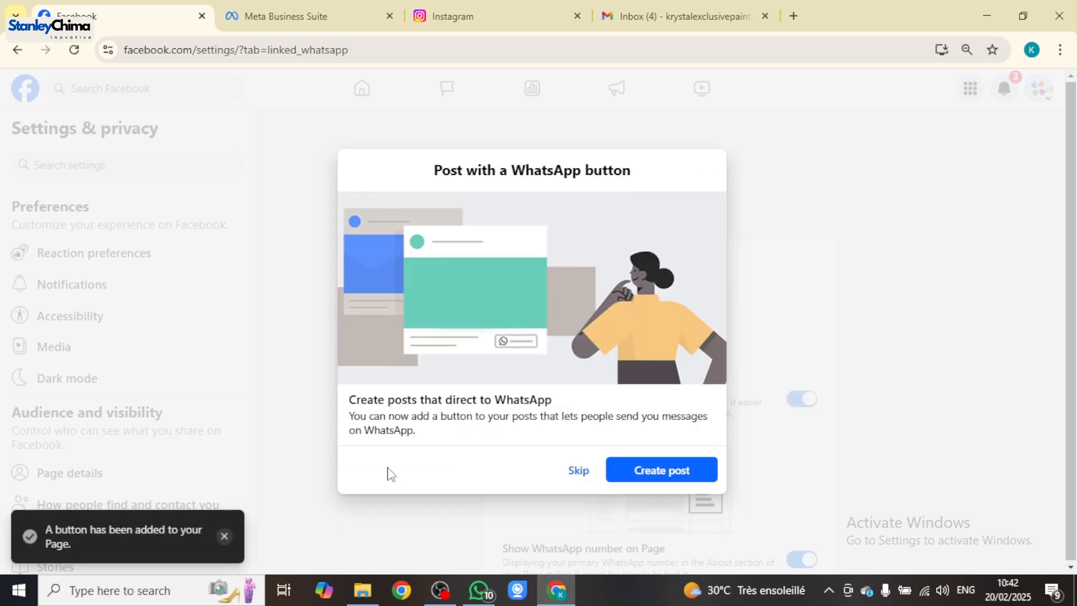
pyautogui.click(578, 473)
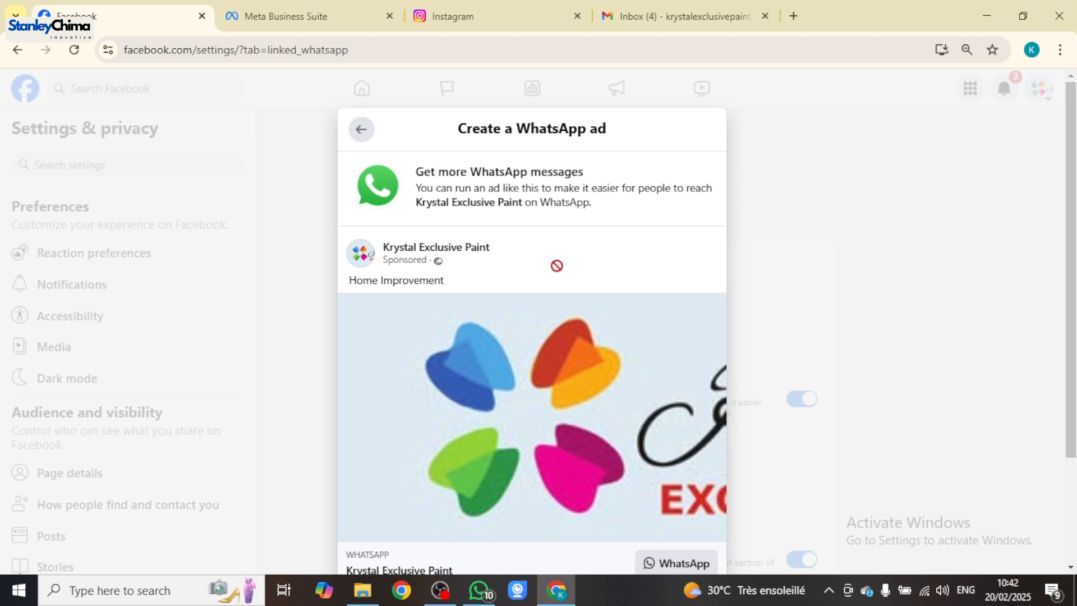
pyautogui.scroll(-3, 558, 275)
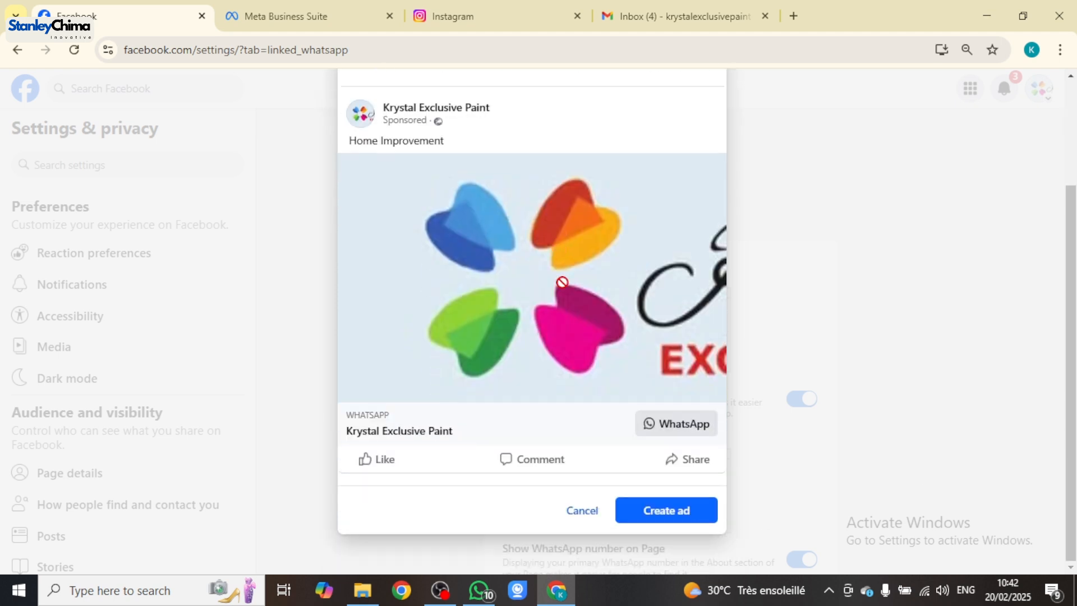
pyautogui.click(582, 510)
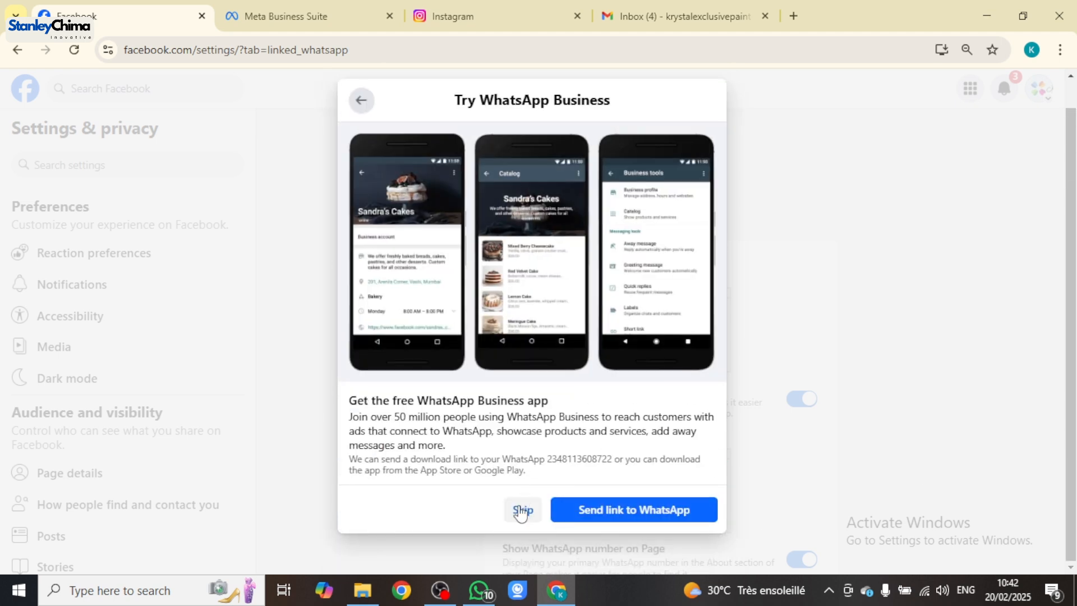
pyautogui.click(521, 511)
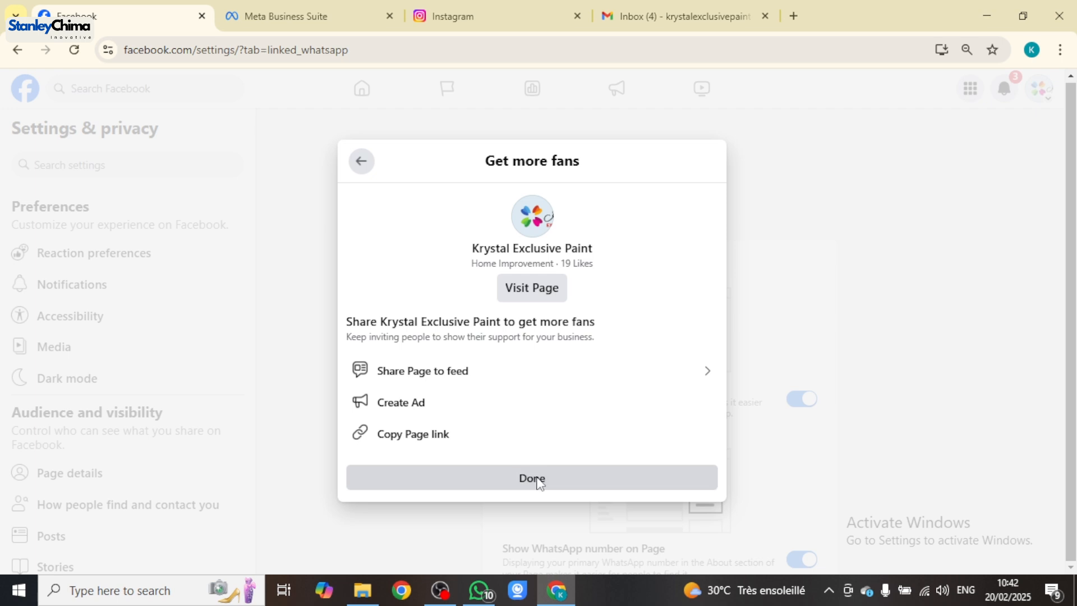
pyautogui.click(538, 478)
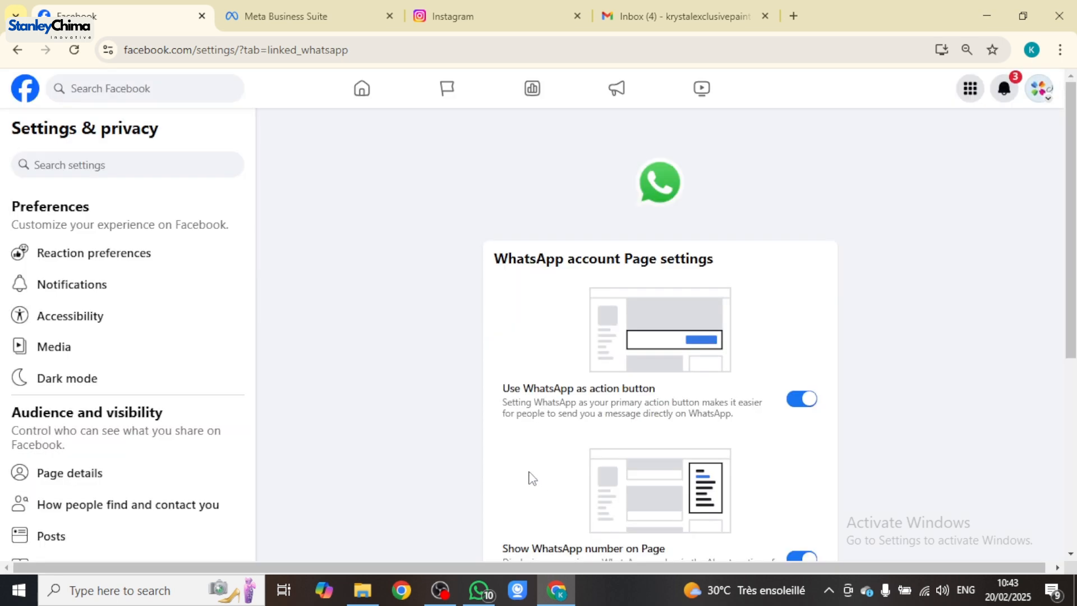
# Refresh Business Suite settings and open the krystal_exclusive_paint Instagram account's details
pyautogui.click(288, 7)
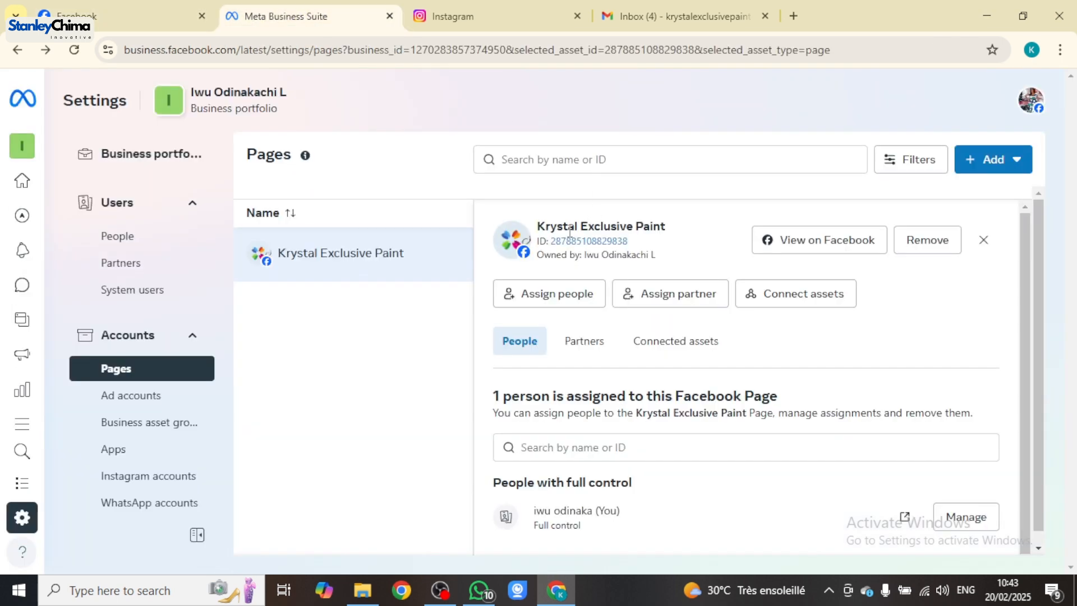
pyautogui.click(73, 52)
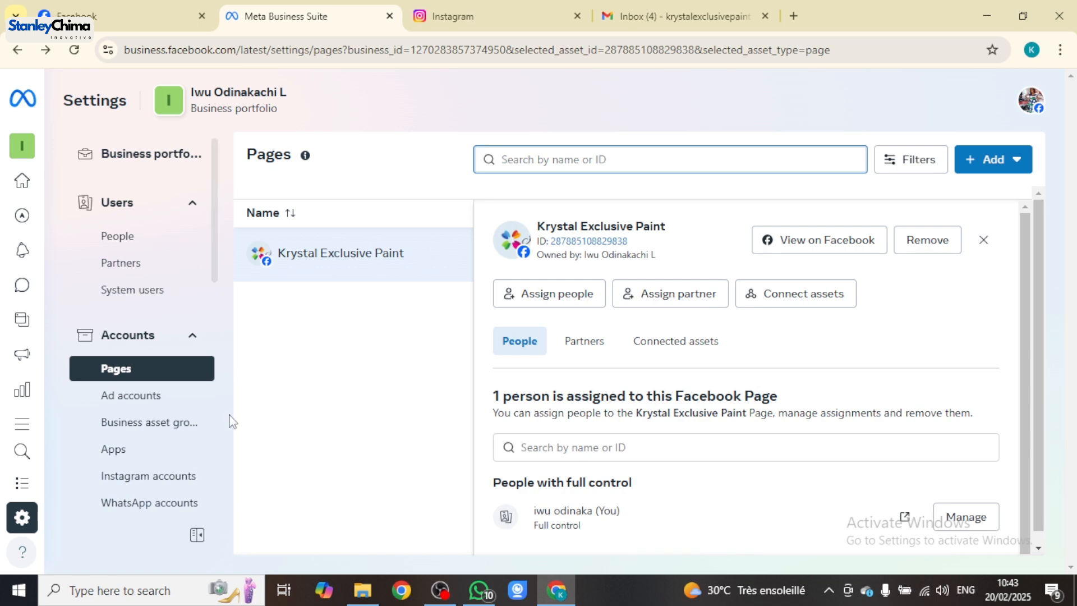
pyautogui.scroll(-2, 166, 401)
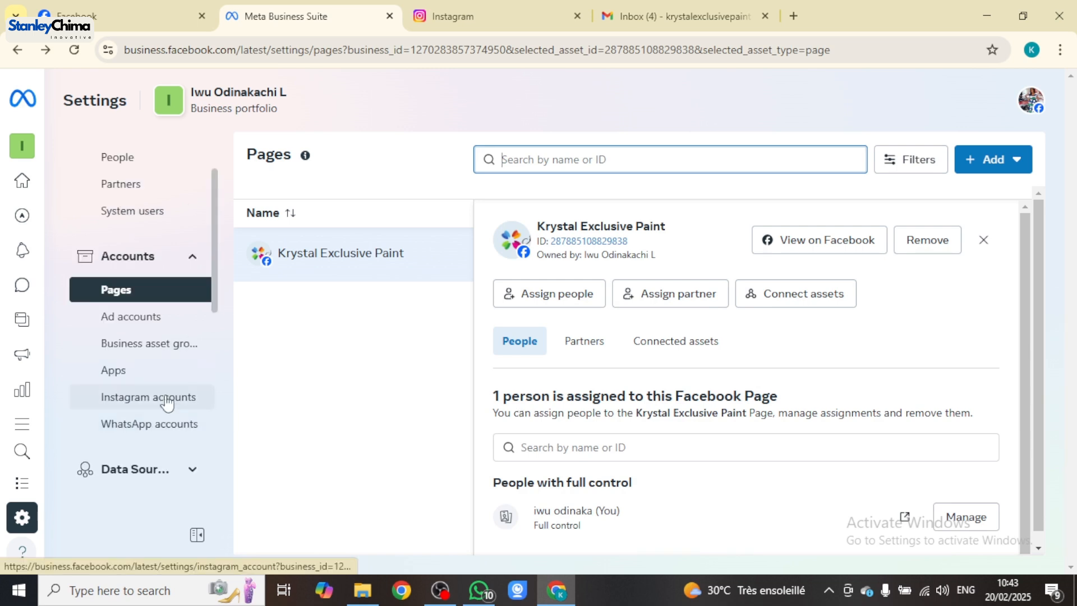
pyautogui.click(167, 401)
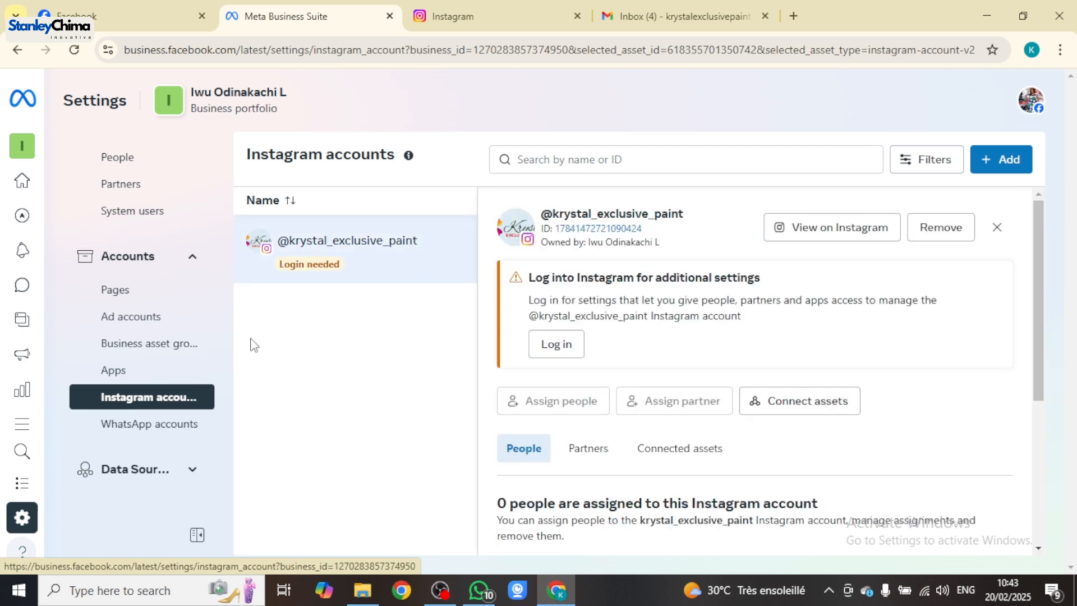
pyautogui.click(185, 423)
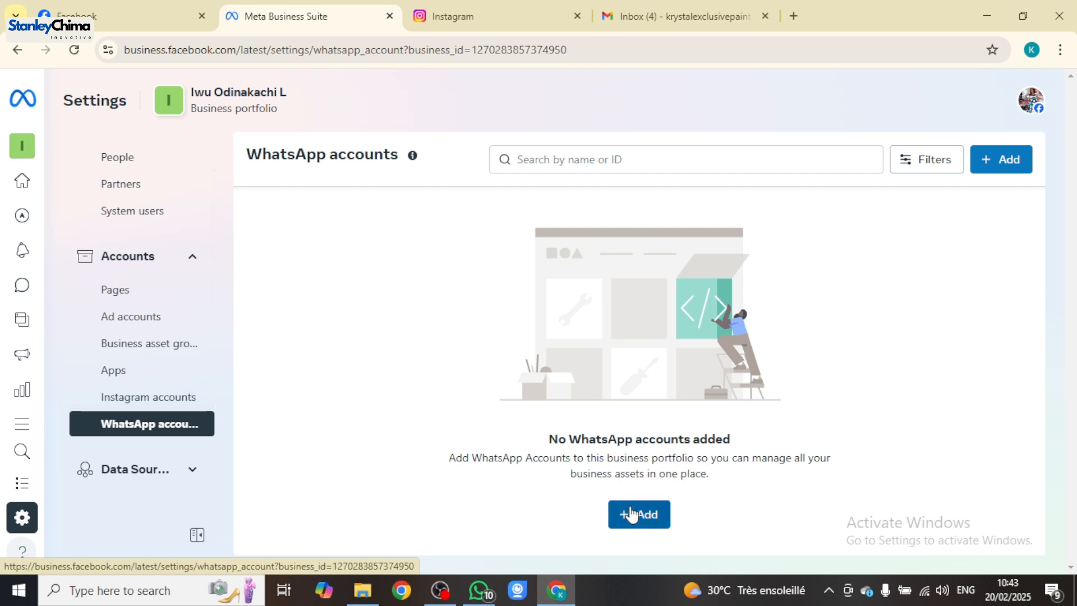
pyautogui.click(178, 405)
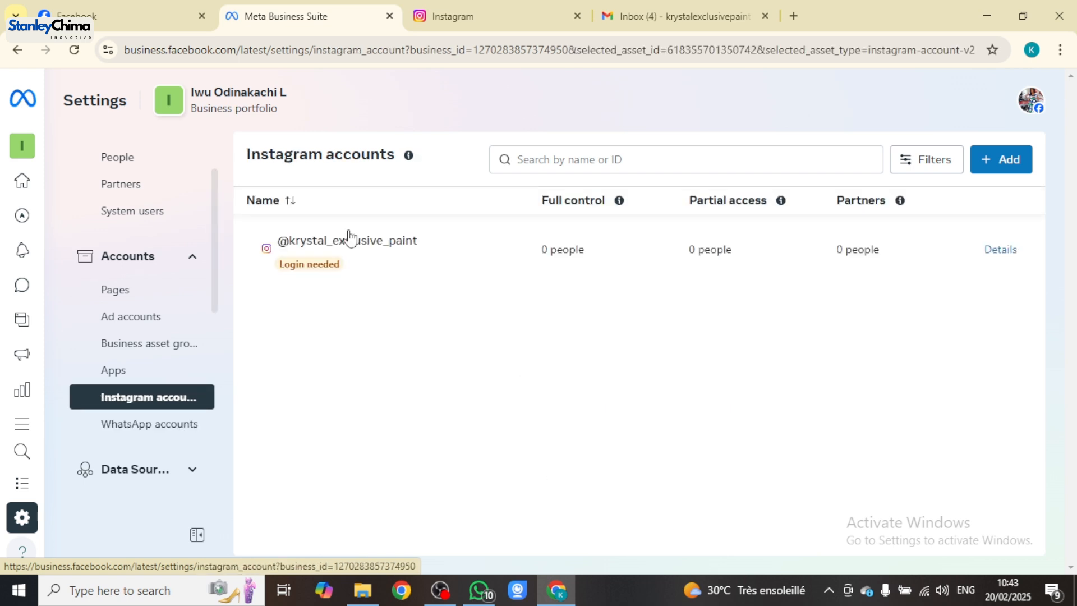
pyautogui.click(938, 275)
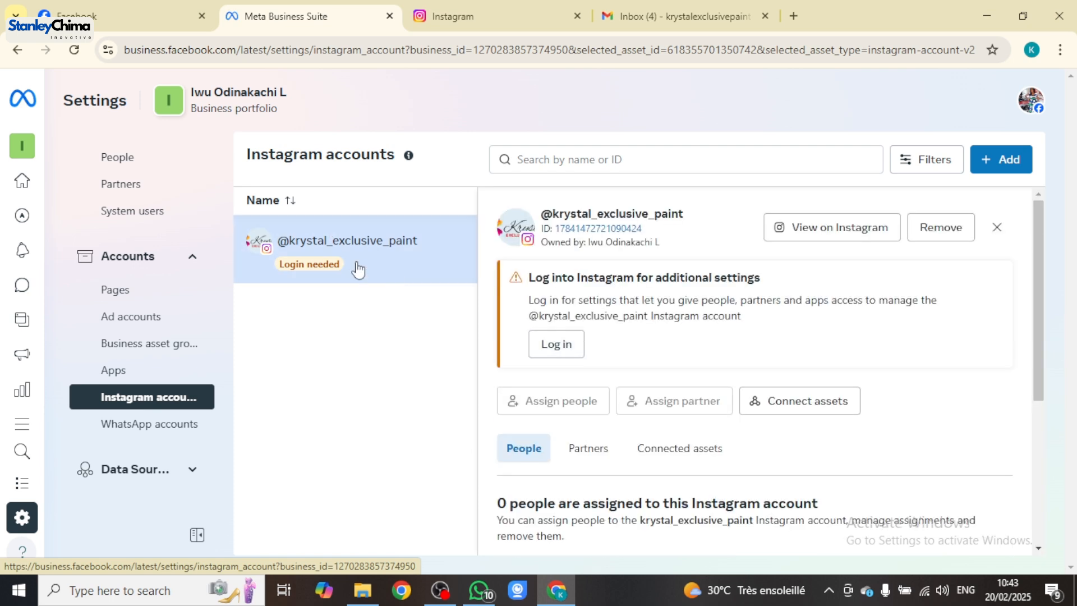
# Log in to Instagram with the saved password and enter the two-factor authentication code
pyautogui.click(572, 342)
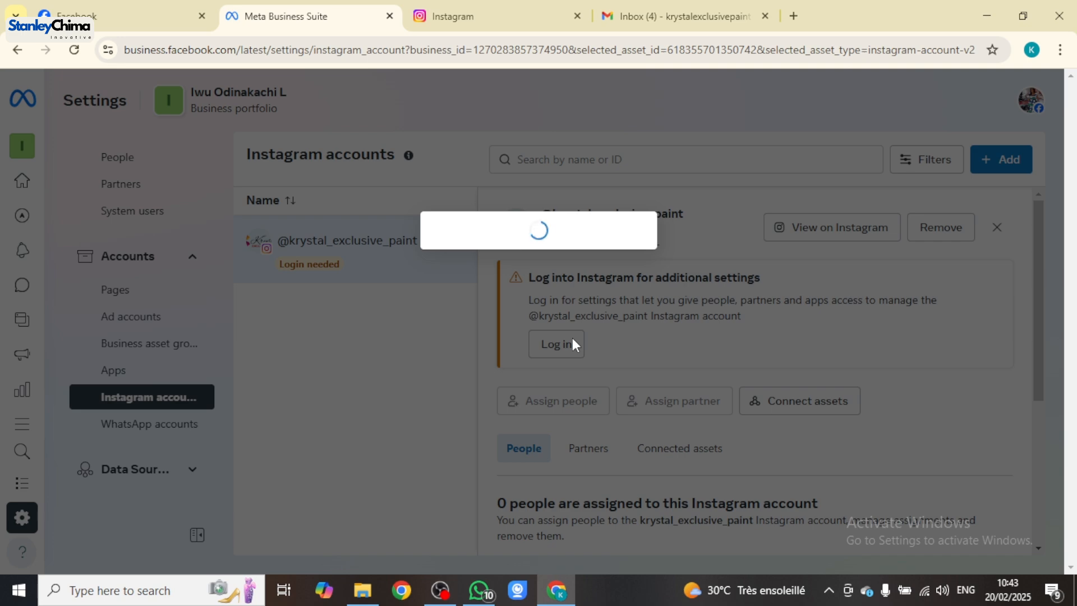
pyautogui.click(736, 465)
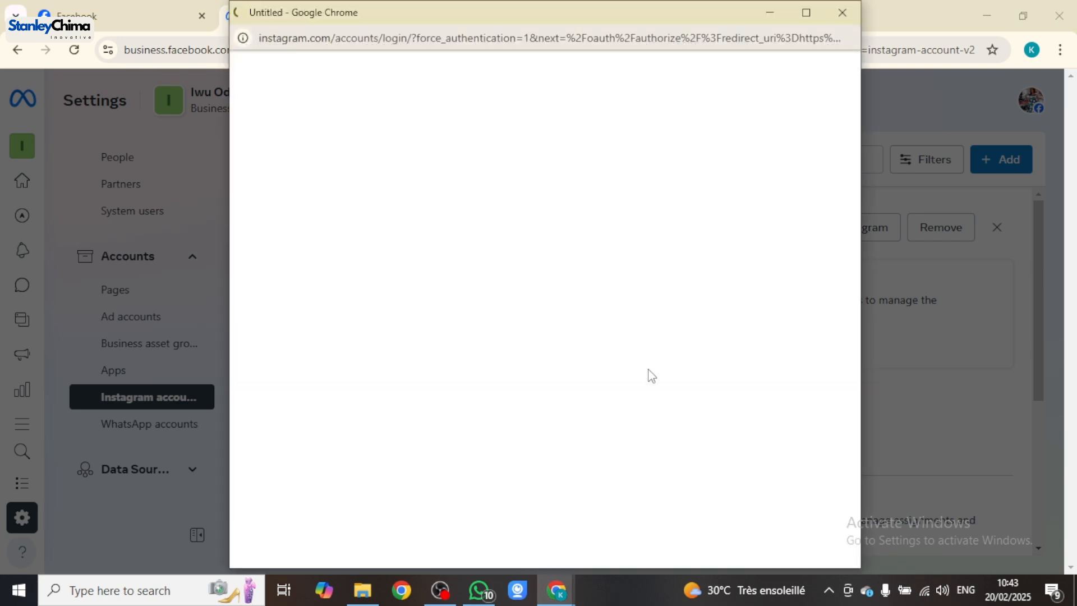
pyautogui.click(570, 265)
pyautogui.click(570, 308)
pyautogui.click(552, 308)
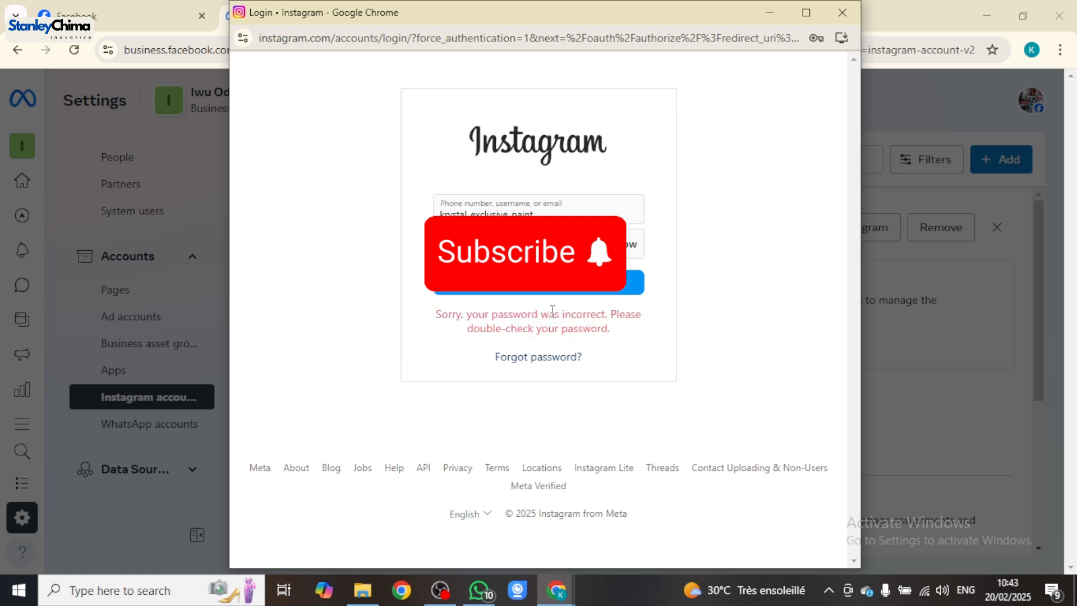
pyautogui.click(556, 245)
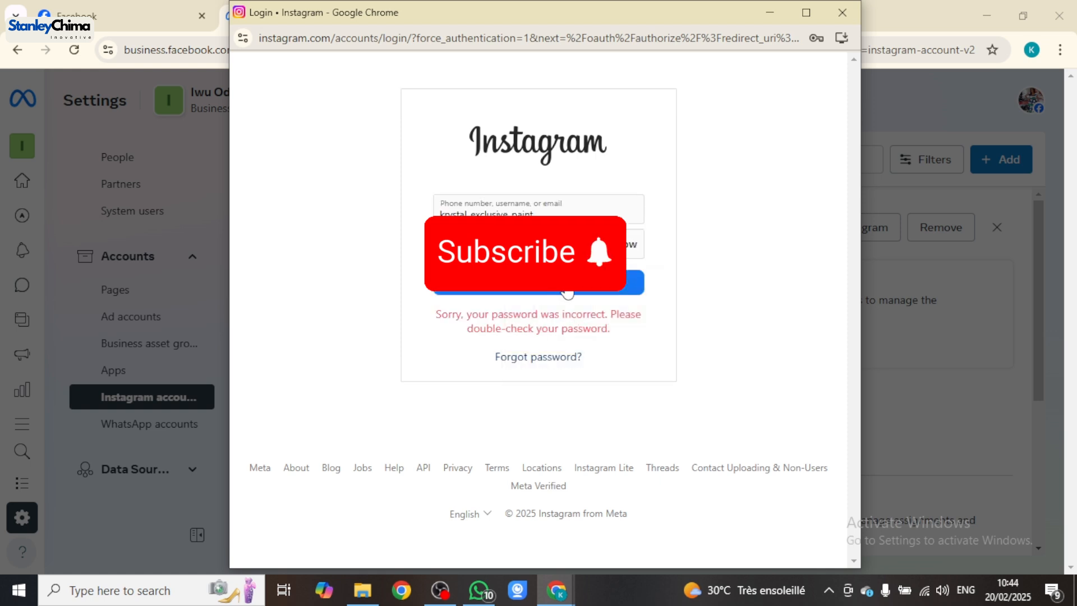
pyautogui.click(567, 292)
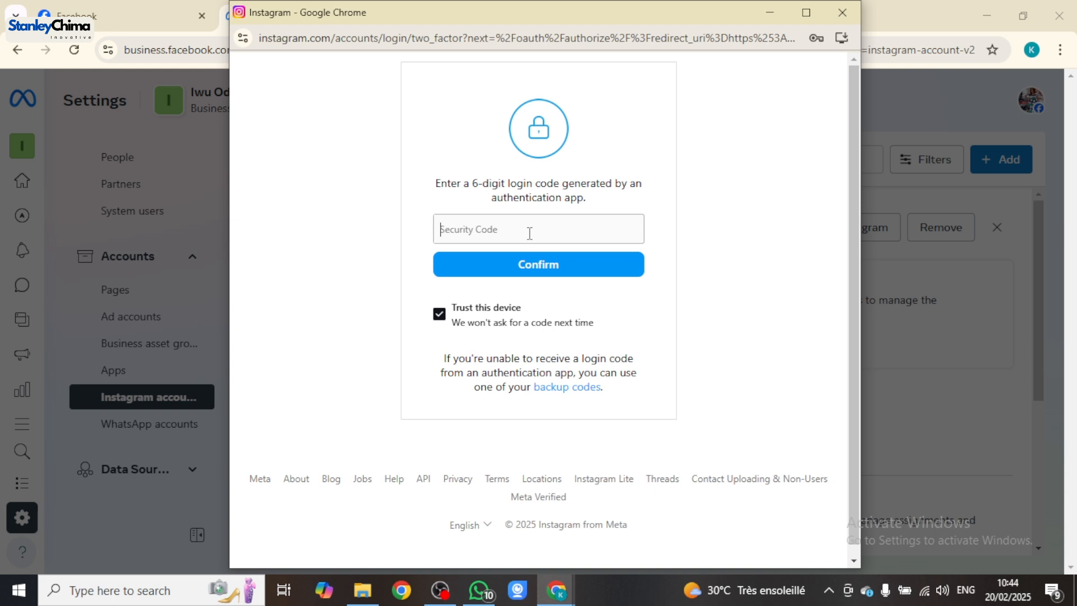
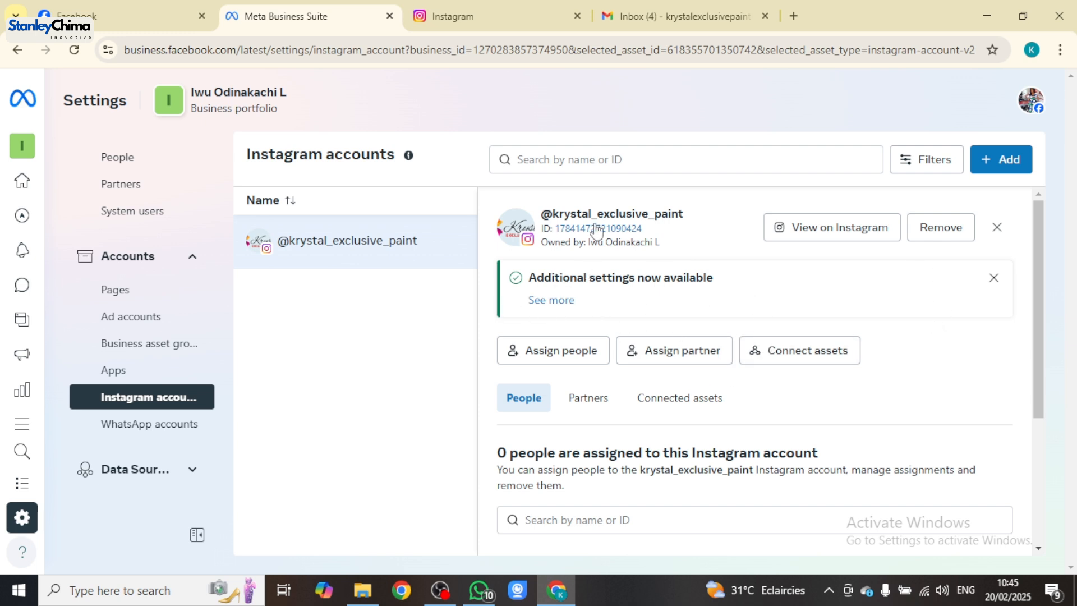
# From the portfolio's Ad accounts, choose to create a new ad account
pyautogui.click(997, 227)
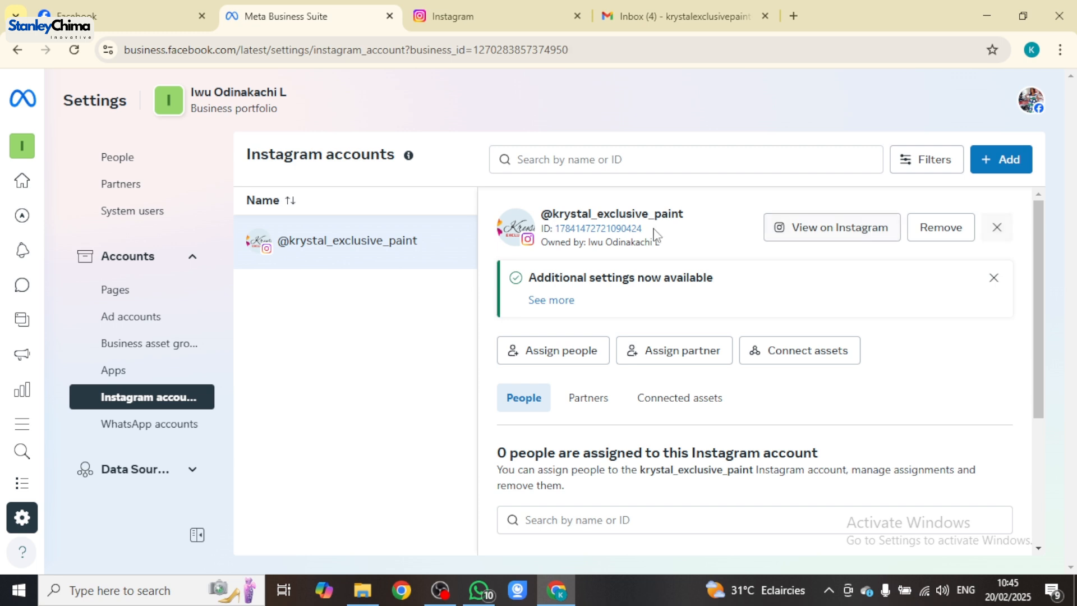
pyautogui.click(139, 318)
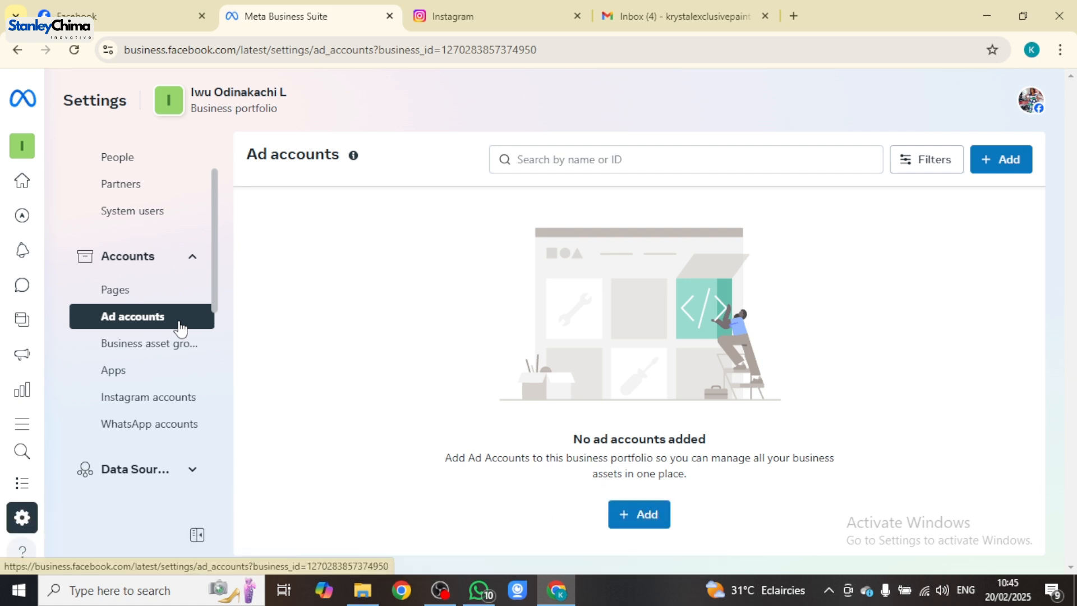
pyautogui.click(641, 515)
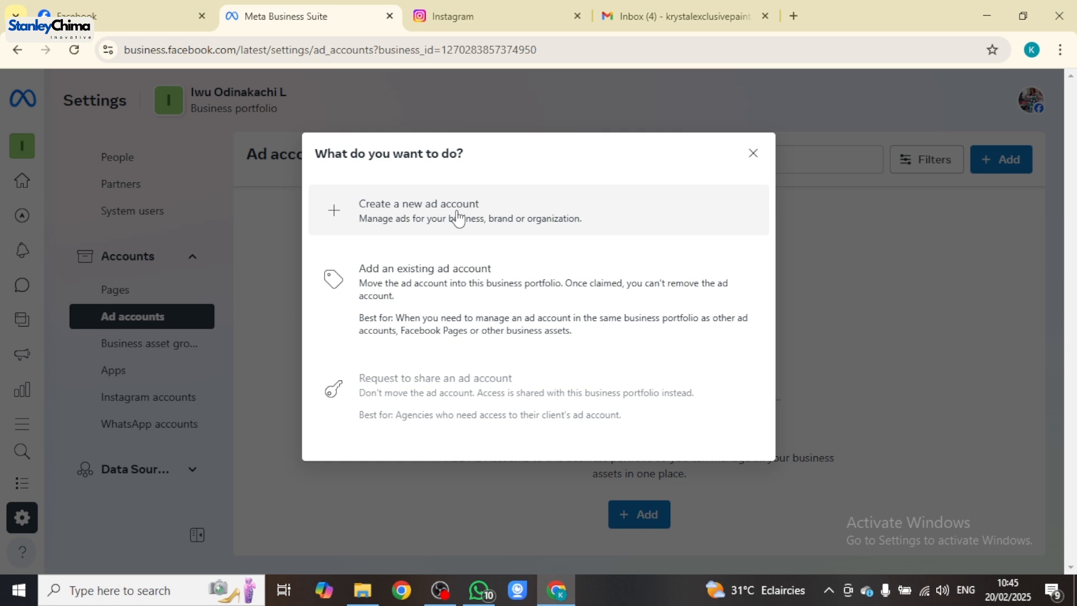
pyautogui.click(458, 217)
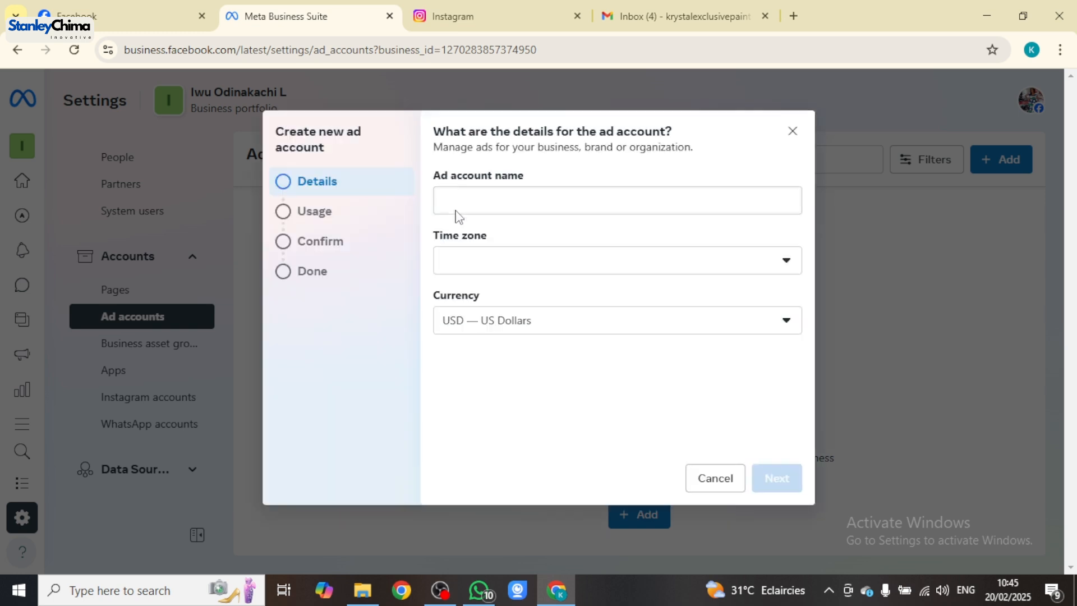
# Name the ad account prepaid NG and set its time zone to (GMT+01:00) Africa/Lagos
pyautogui.click(464, 203)
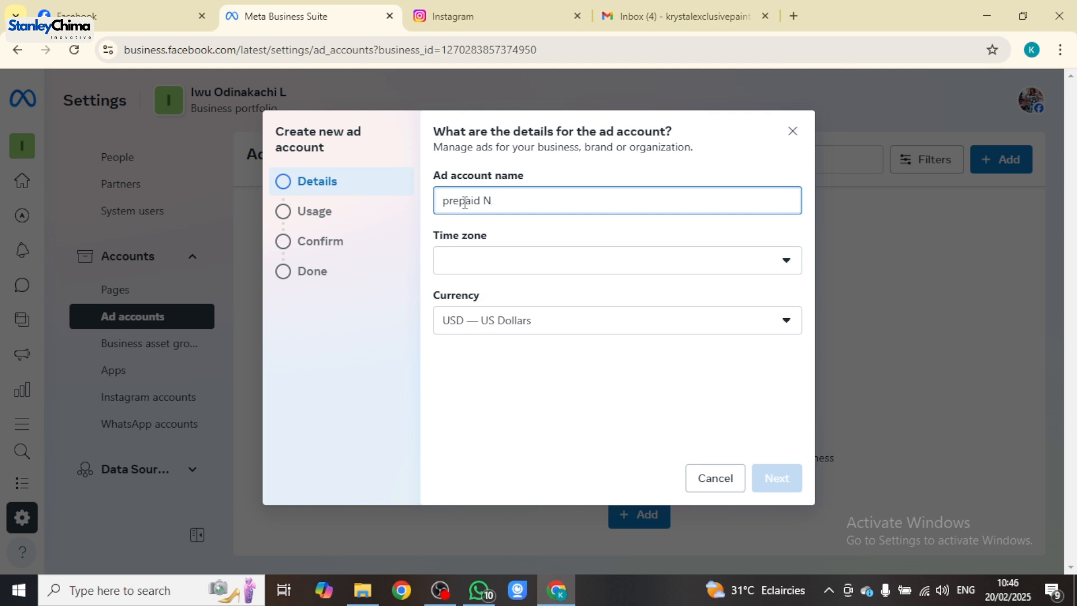
pyautogui.click(552, 260)
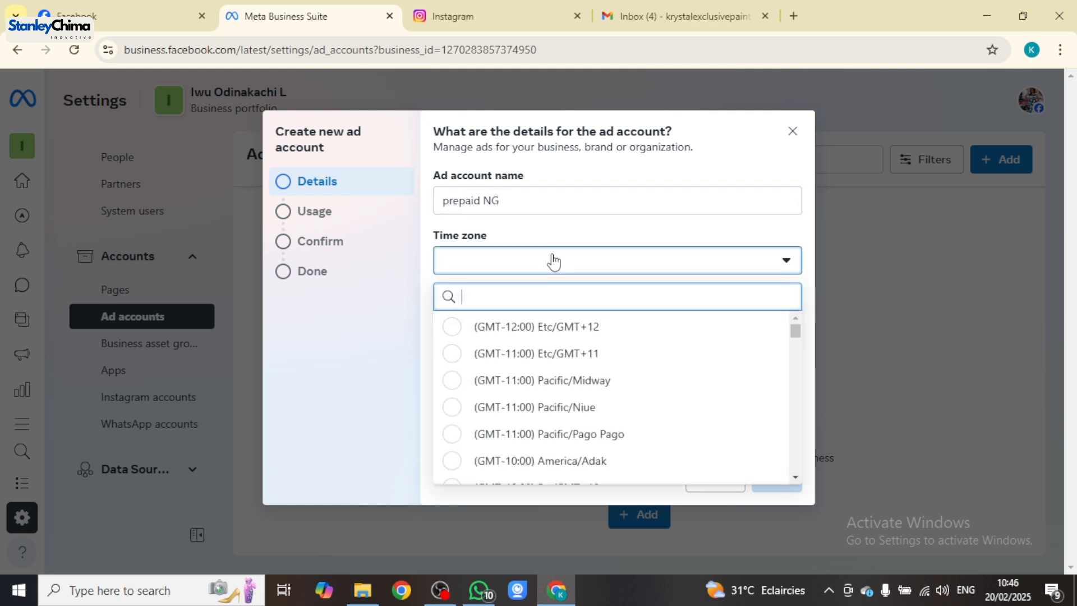
pyautogui.scroll(-2, 578, 393)
pyautogui.scroll(-12, 580, 427)
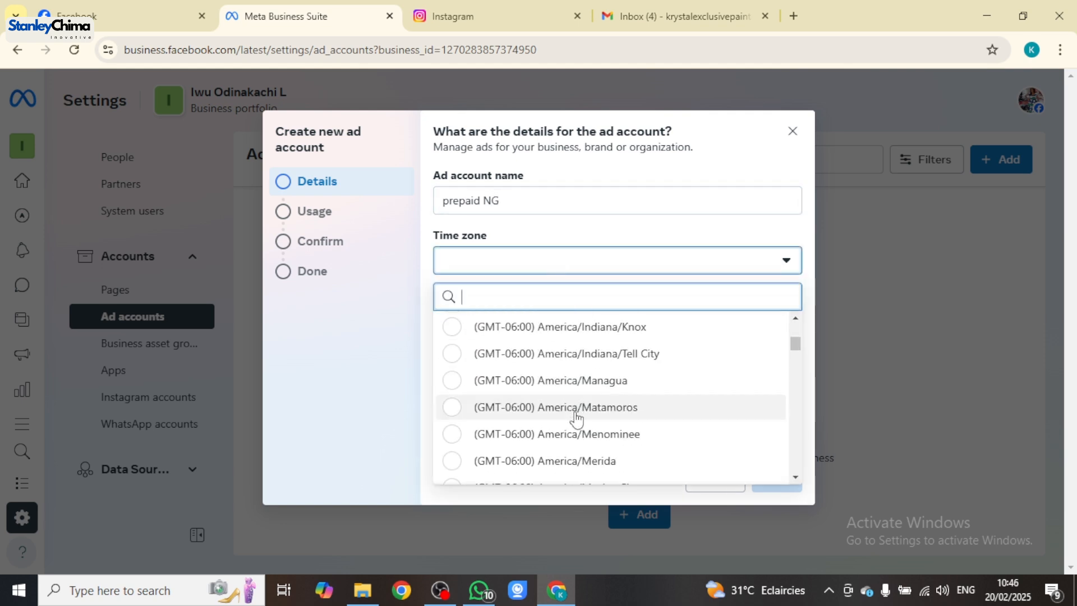
pyautogui.scroll(-12, 575, 418)
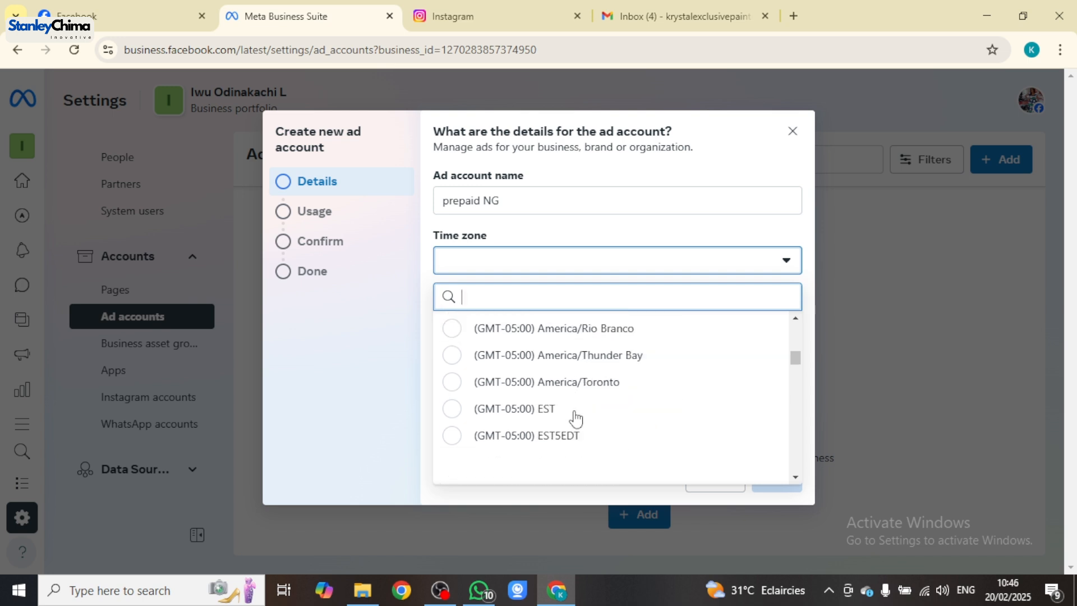
pyautogui.scroll(-12, 575, 418)
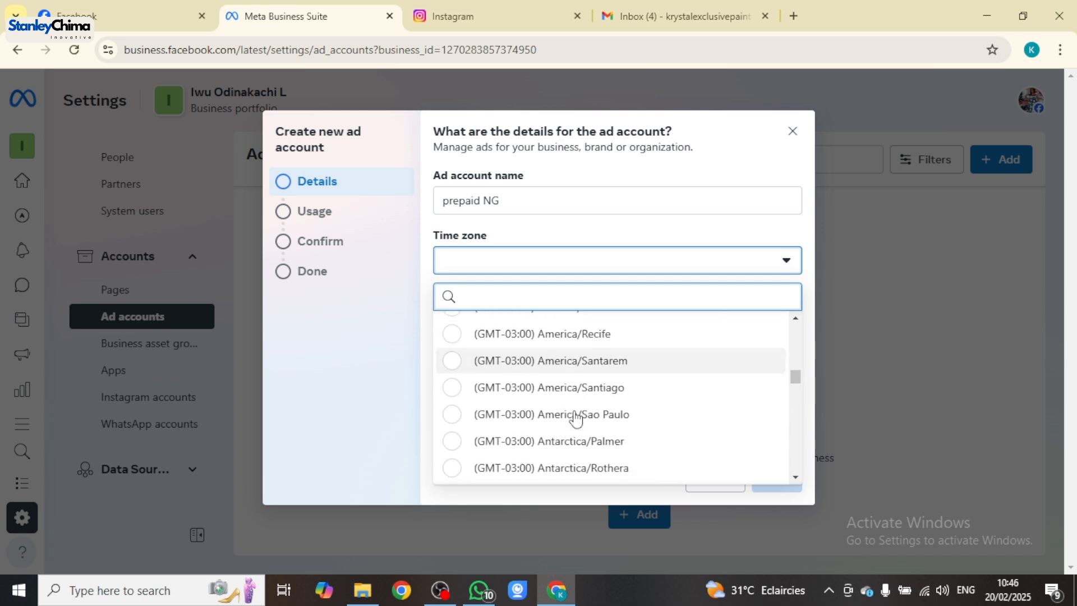
pyautogui.scroll(-2, 576, 418)
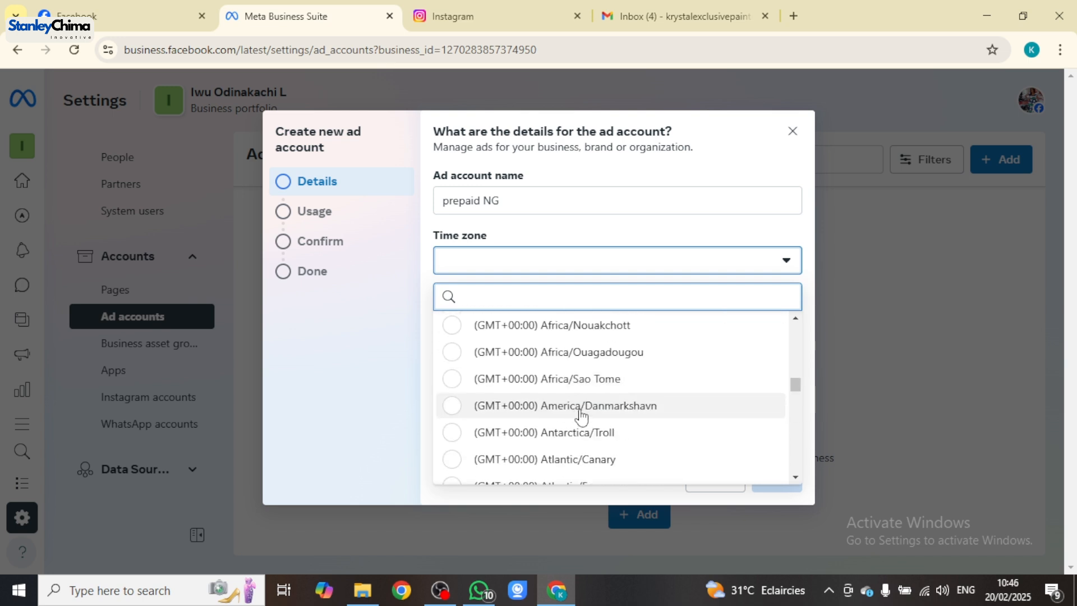
pyautogui.scroll(3, 578, 418)
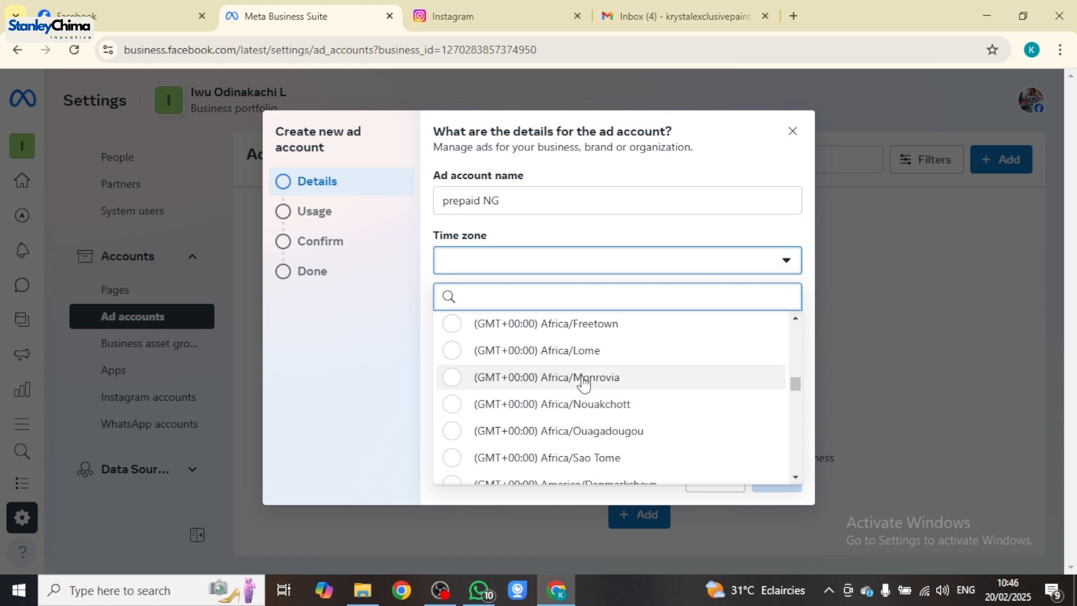
pyautogui.scroll(2, 592, 366)
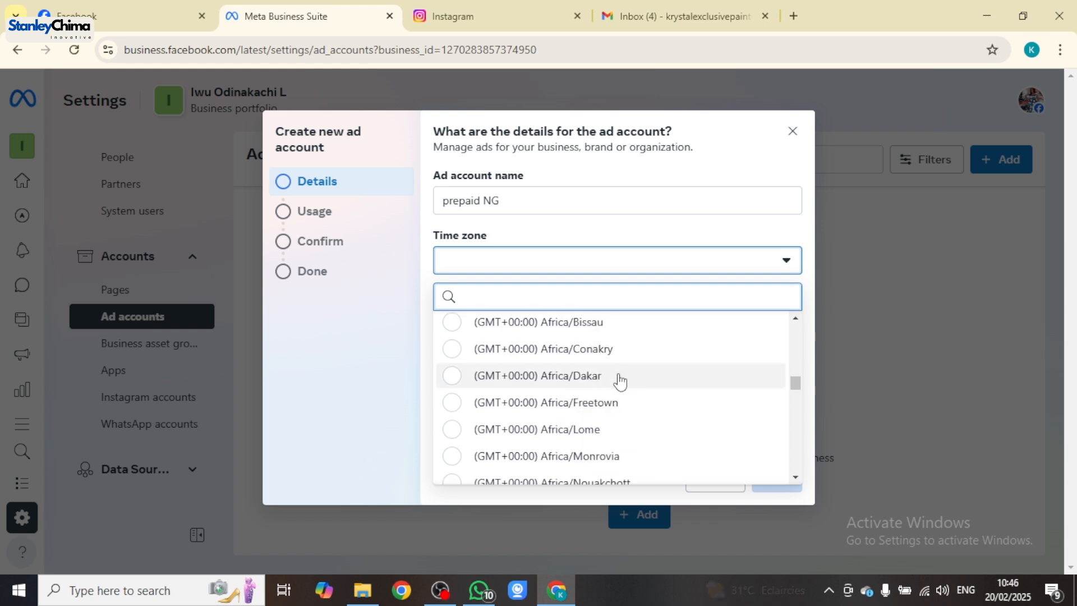
pyautogui.scroll(-3, 612, 387)
pyautogui.scroll(-5, 596, 432)
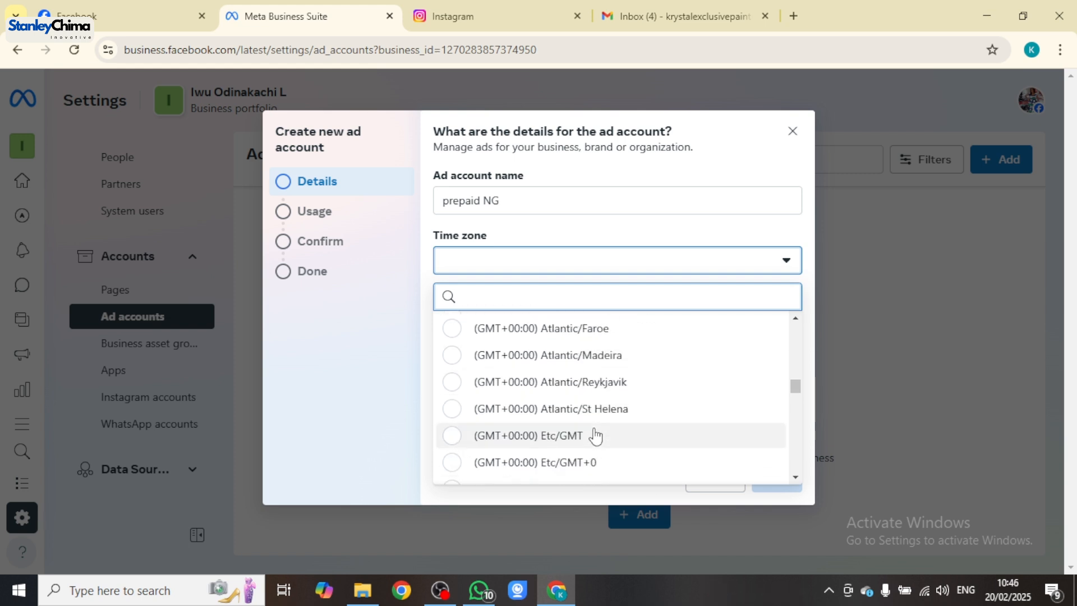
pyautogui.scroll(-4, 593, 437)
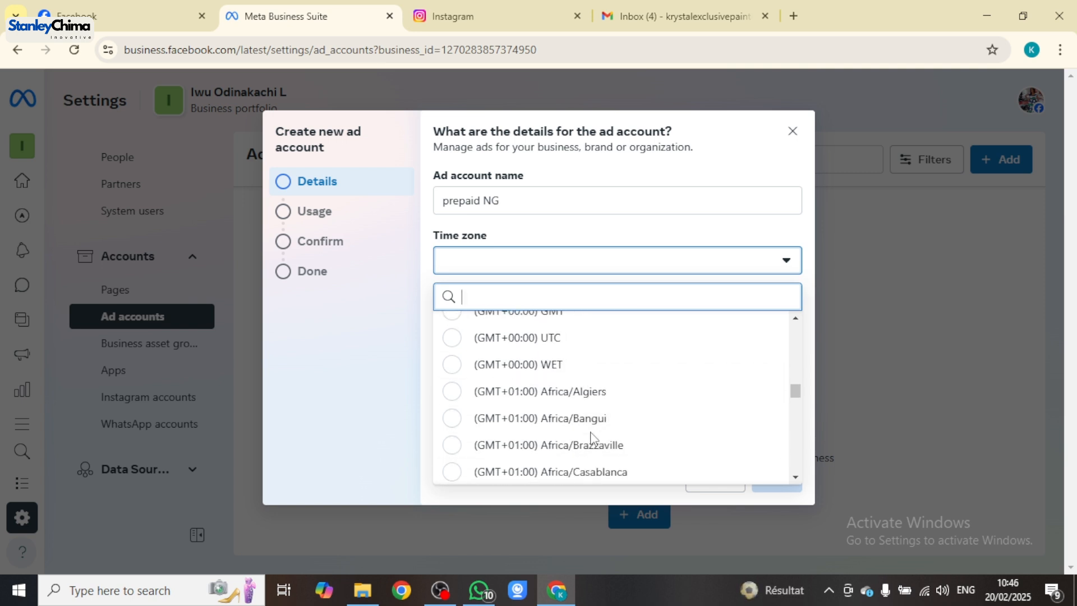
pyautogui.scroll(-1, 593, 442)
pyautogui.scroll(-1, 592, 441)
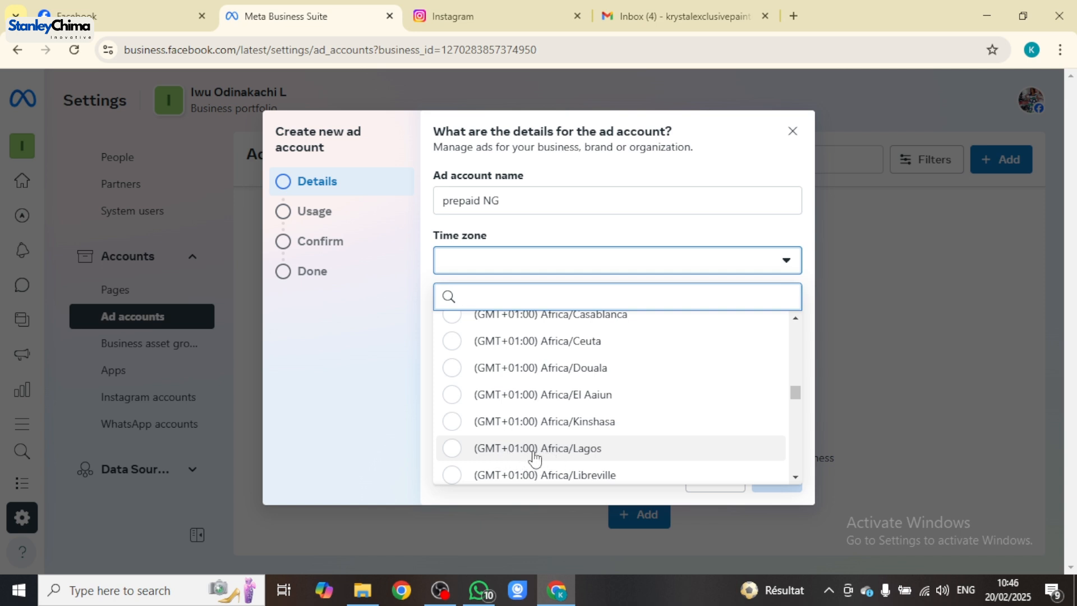
pyautogui.click(596, 453)
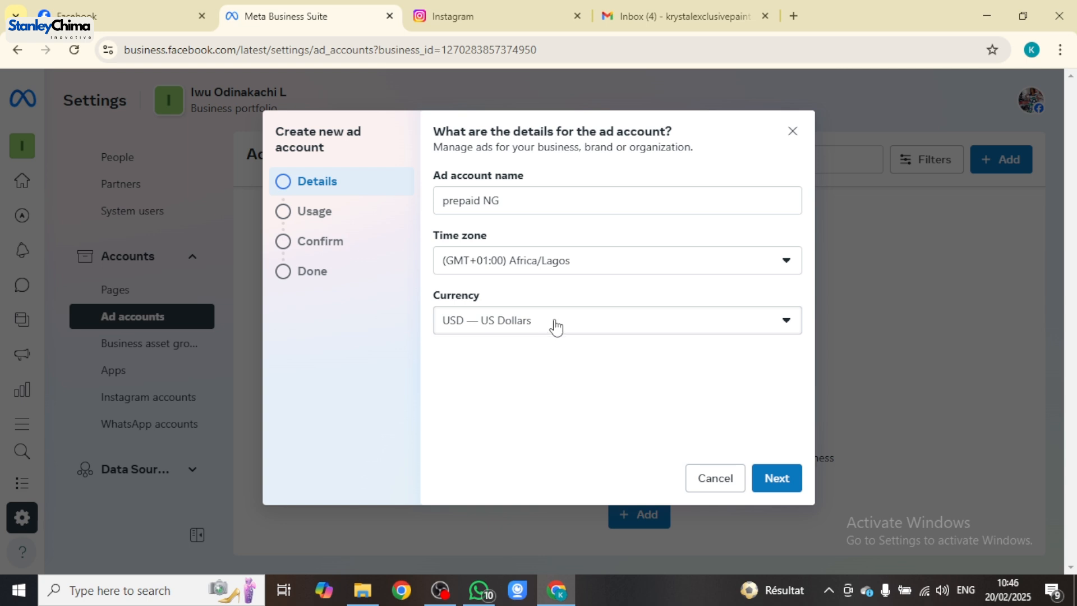
# Set the ad account currency to NGN — Nigerian Naira
pyautogui.click(623, 330)
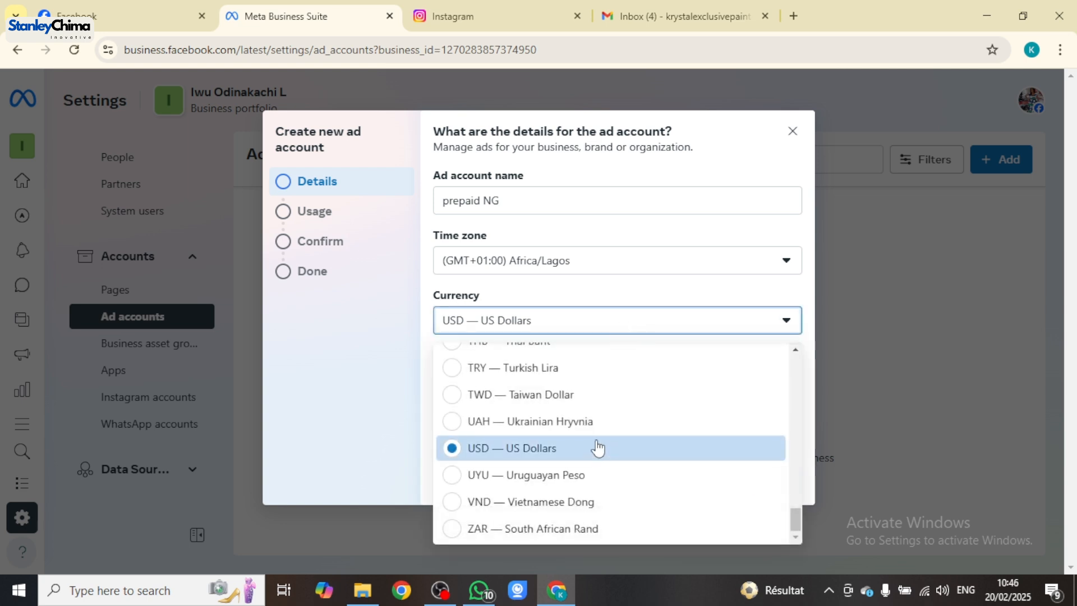
pyautogui.scroll(1, 597, 447)
pyautogui.scroll(5, 596, 445)
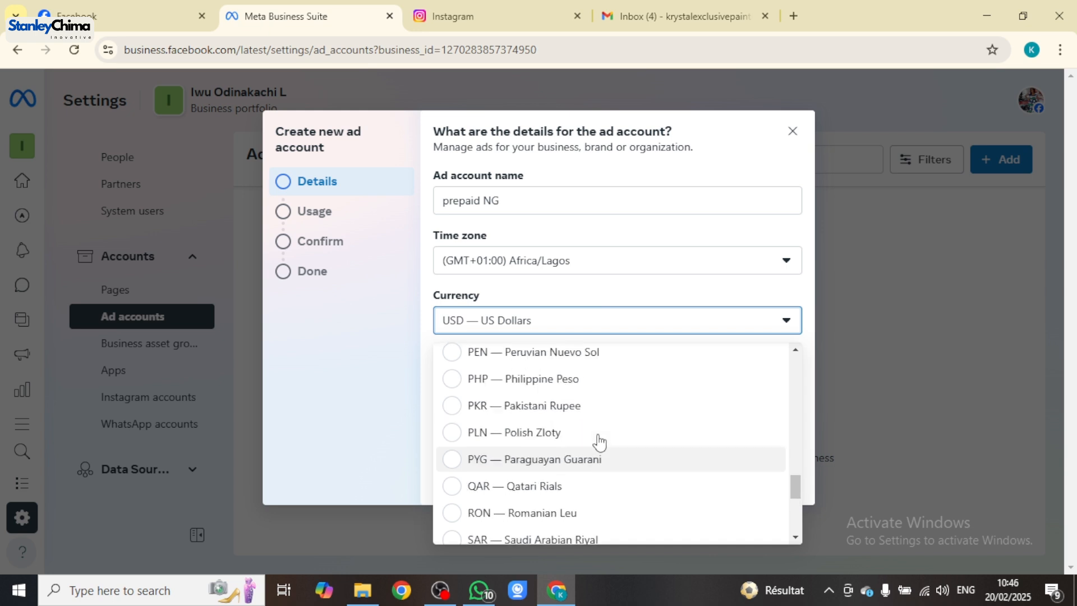
pyautogui.click(488, 417)
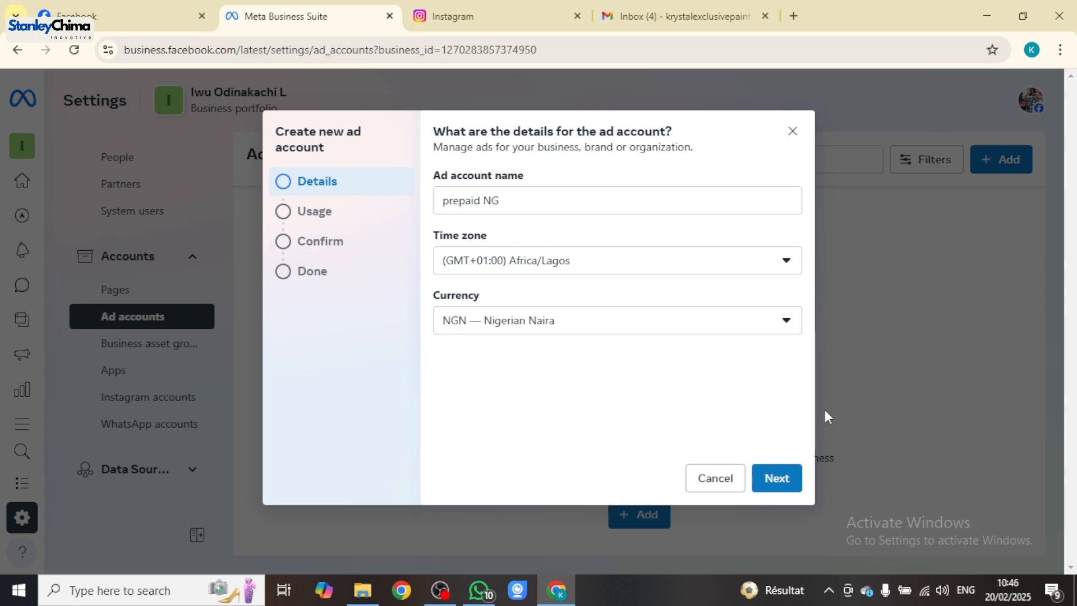
# Keep the account for My business, agree to Meta's terms, and create the ad account
pyautogui.click(777, 477)
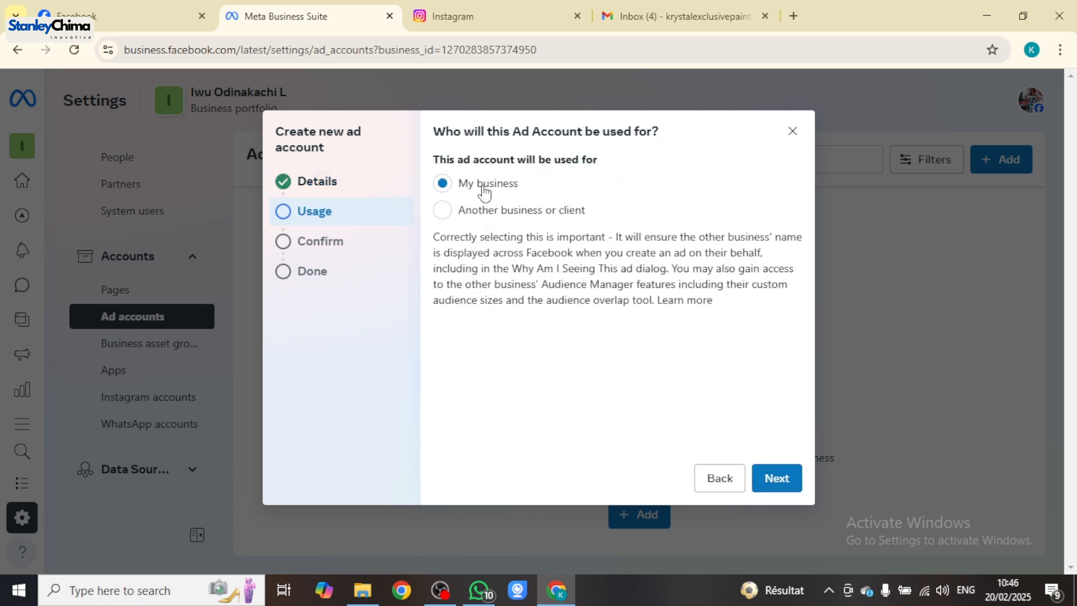
pyautogui.click(779, 478)
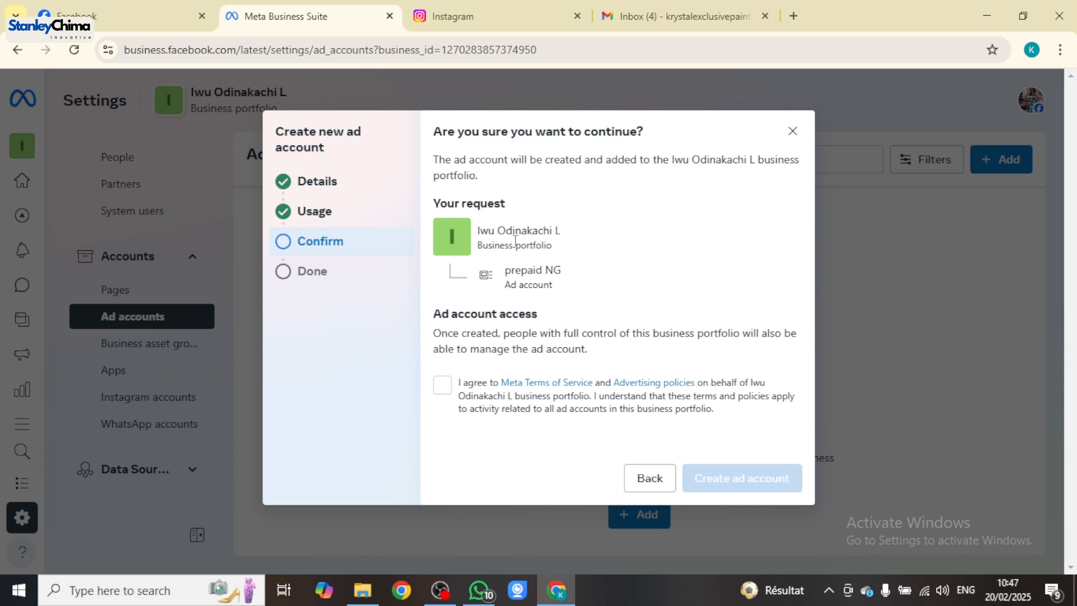
pyautogui.moveTo(477, 235); pyautogui.dragTo(580, 245)
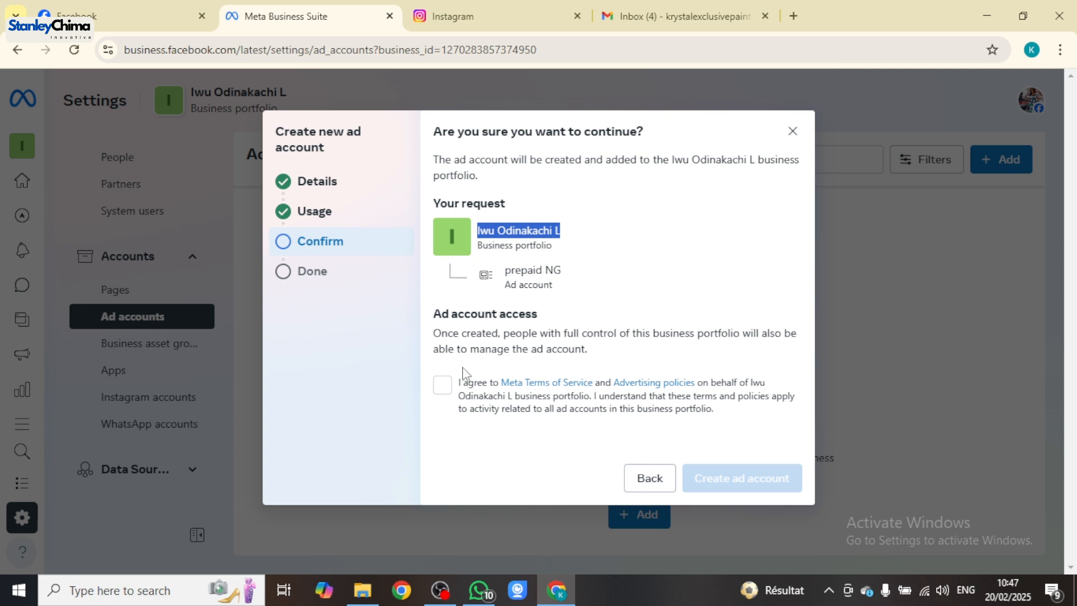
pyautogui.click(442, 385)
pyautogui.click(763, 477)
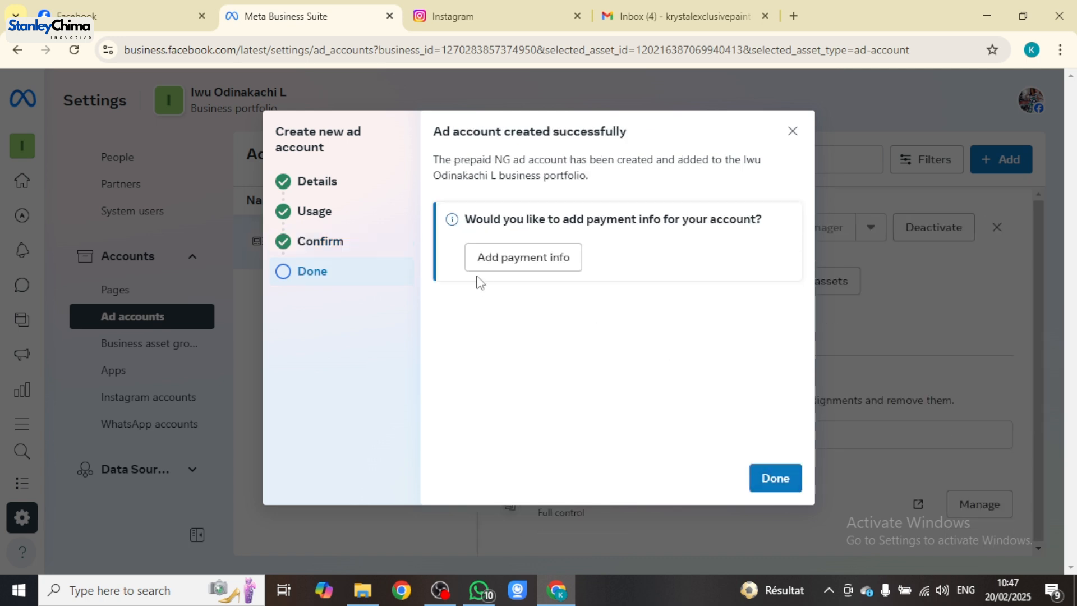
# Keep Nigeria, Naira and Lagos time, then choose Naira Payment with MasterCard/VISA
pyautogui.click(553, 269)
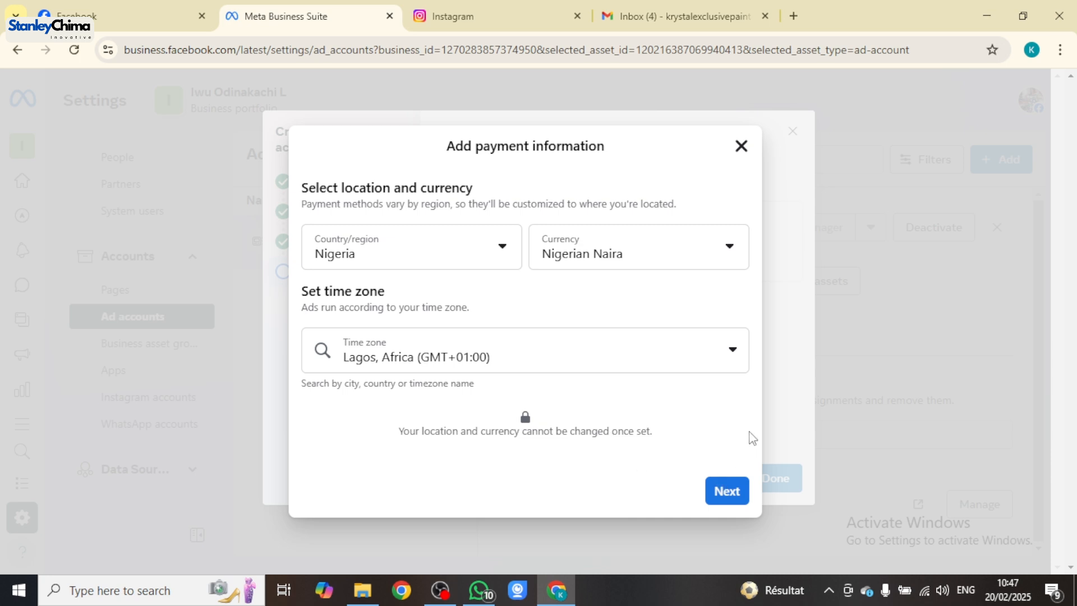
pyautogui.click(727, 493)
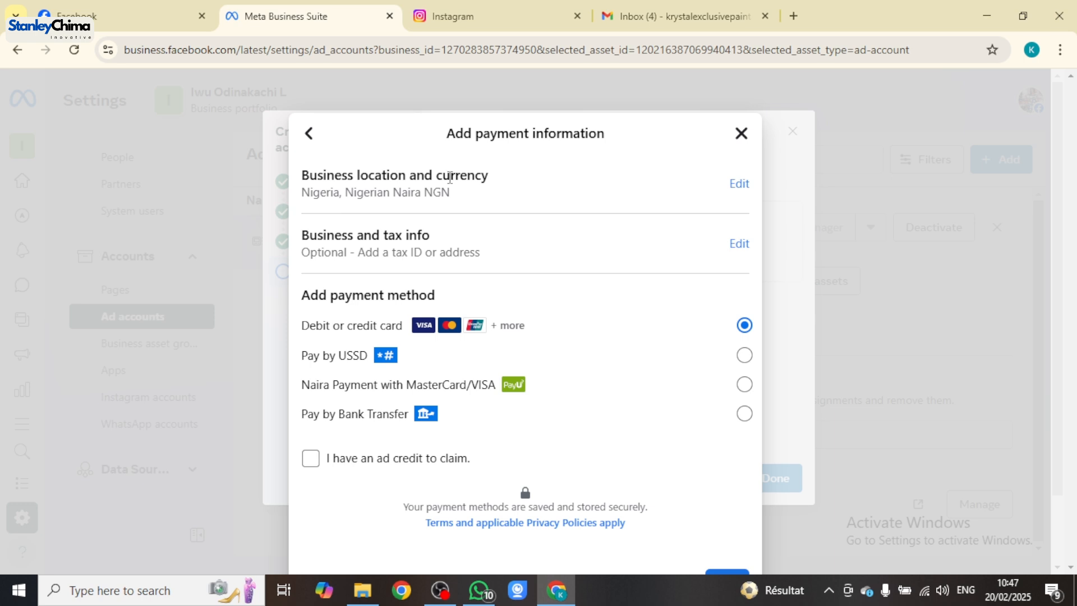
pyautogui.scroll(-2, 562, 314)
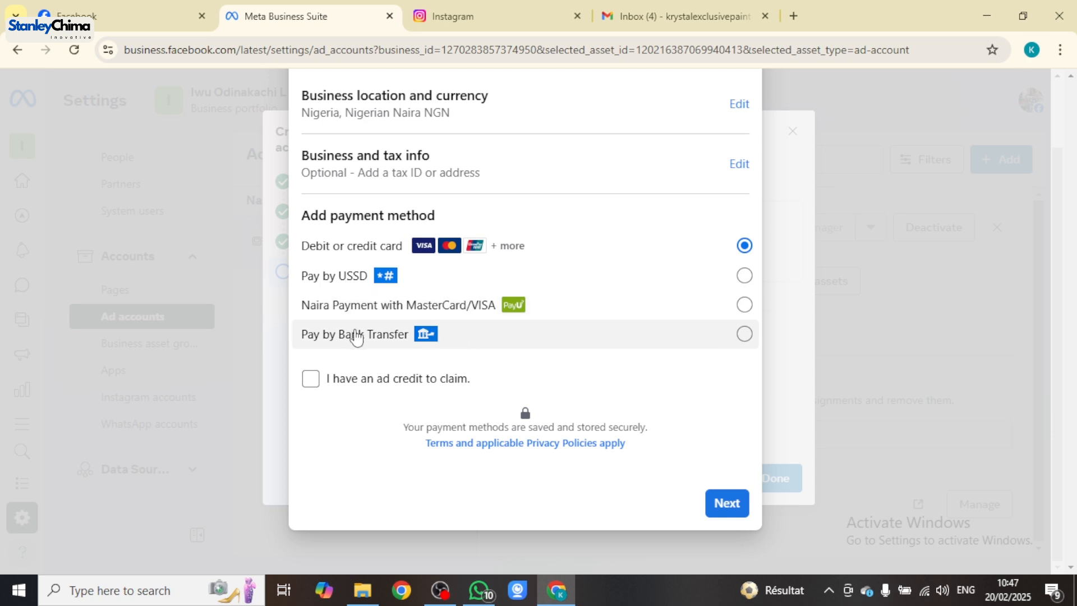
pyautogui.click(744, 306)
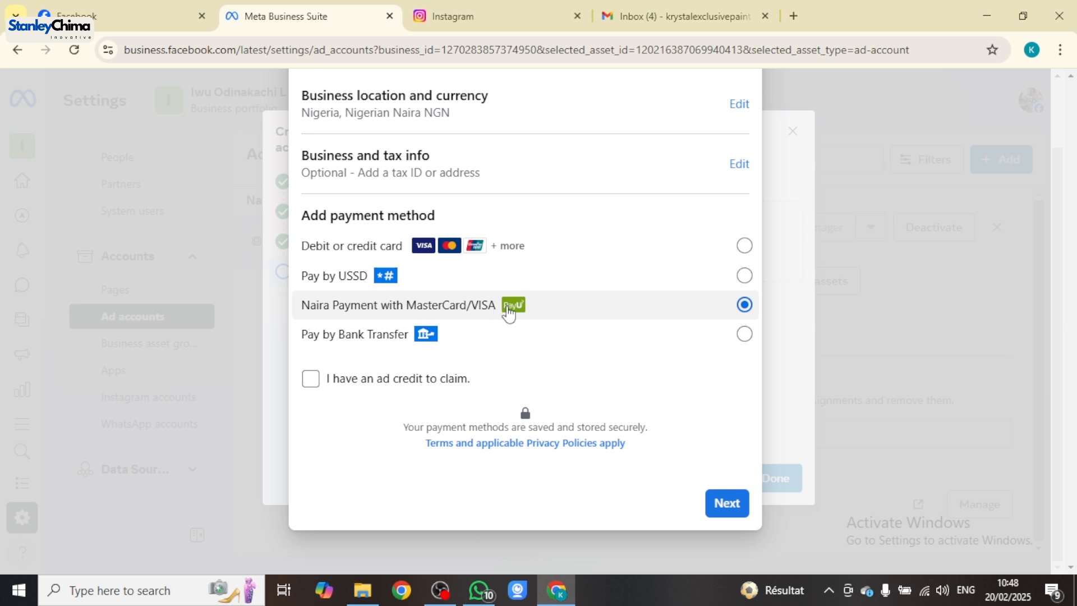
pyautogui.click(725, 498)
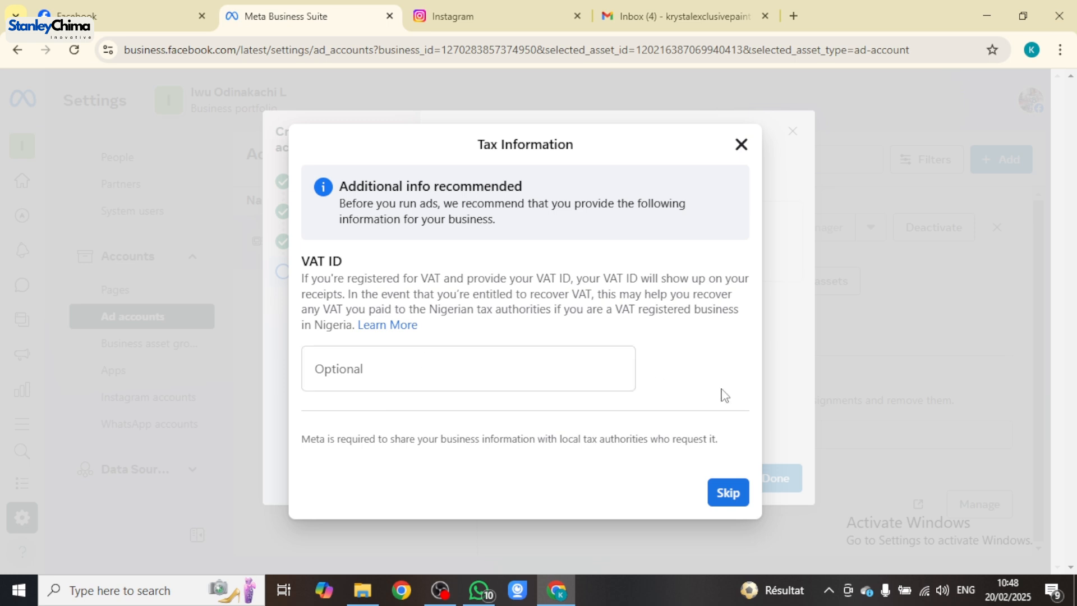
# Skip the VAT ID, close the Add funds dialogs, and open the portfolio's Instagram accounts
pyautogui.click(731, 493)
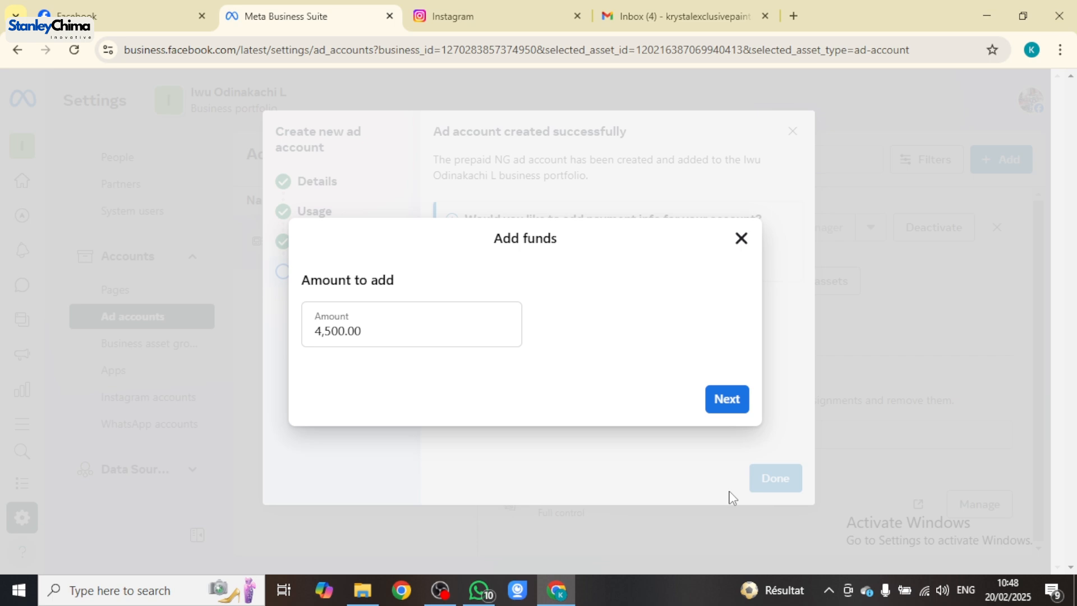
pyautogui.moveTo(390, 336); pyautogui.dragTo(292, 335)
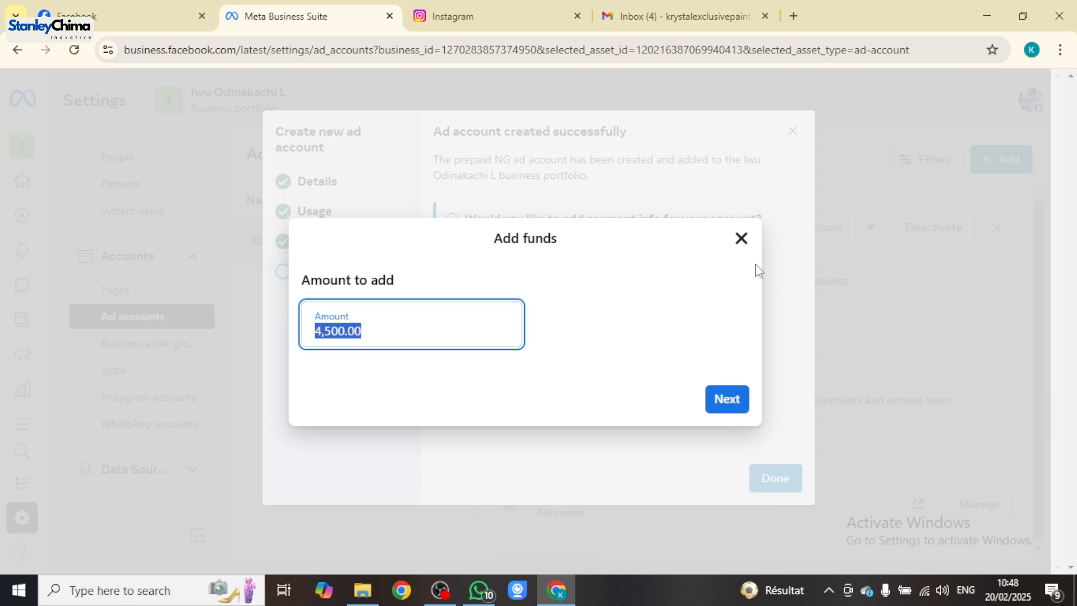
pyautogui.click(740, 238)
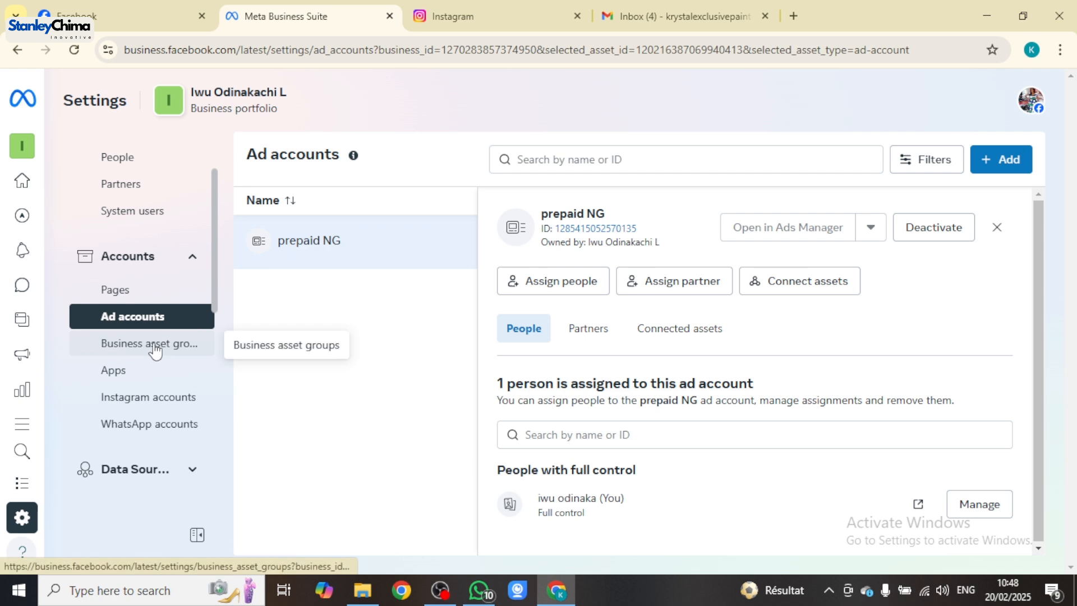
pyautogui.click(145, 299)
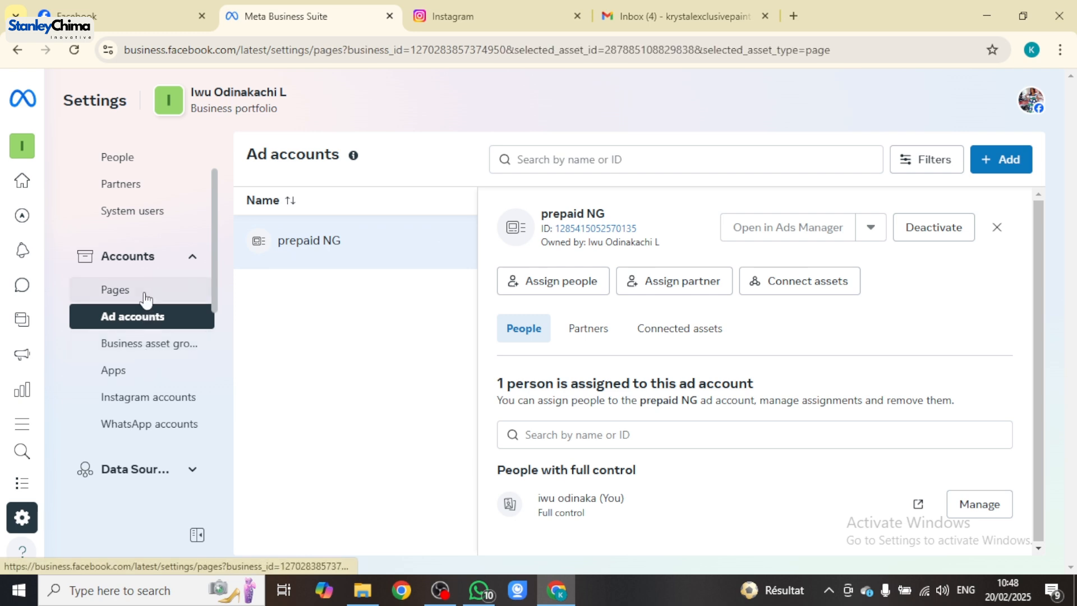
pyautogui.click(153, 399)
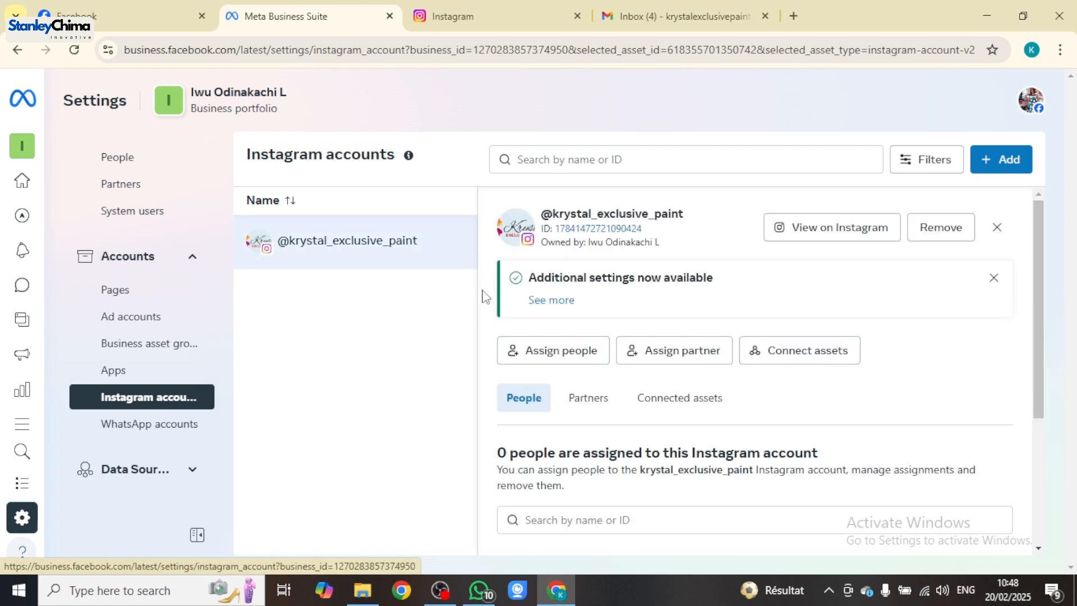
# Close Instagram's 'Sorry, something went wrong' error and reload the profile page
pyautogui.click(516, 14)
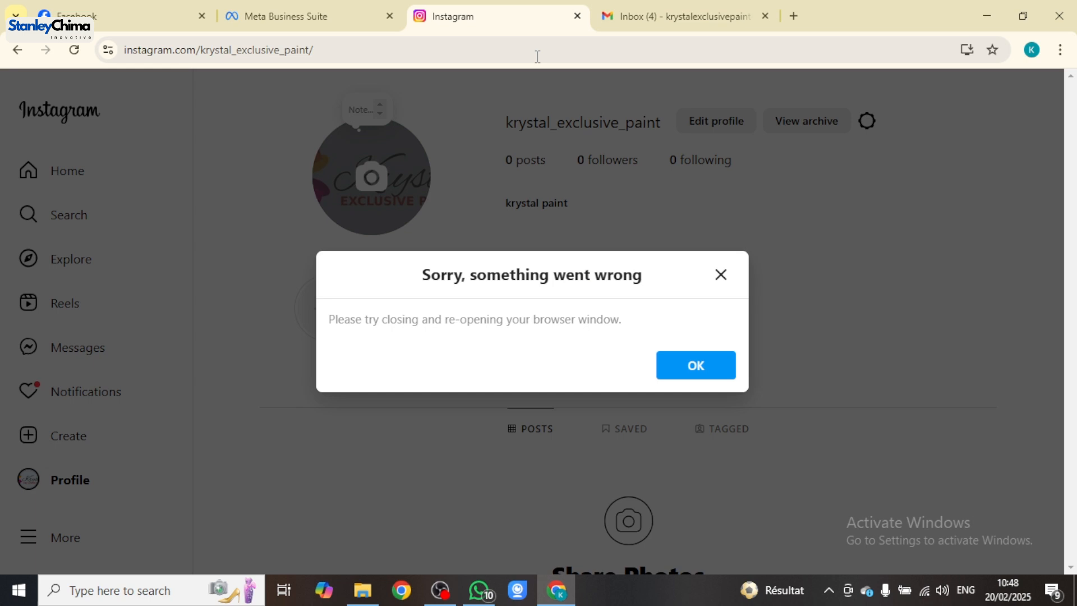
pyautogui.click(721, 274)
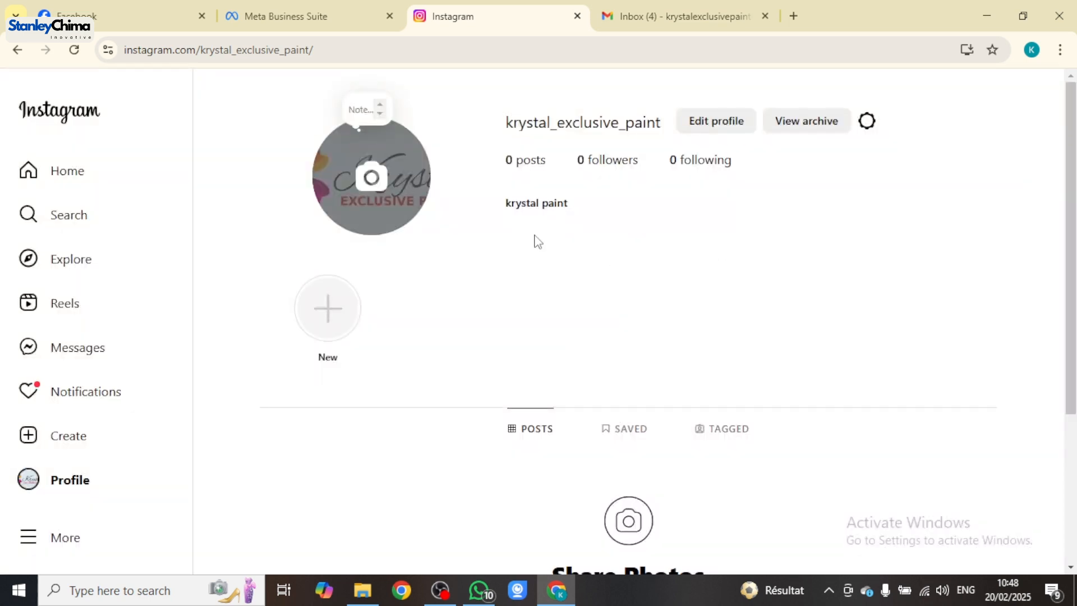
pyautogui.click(32, 478)
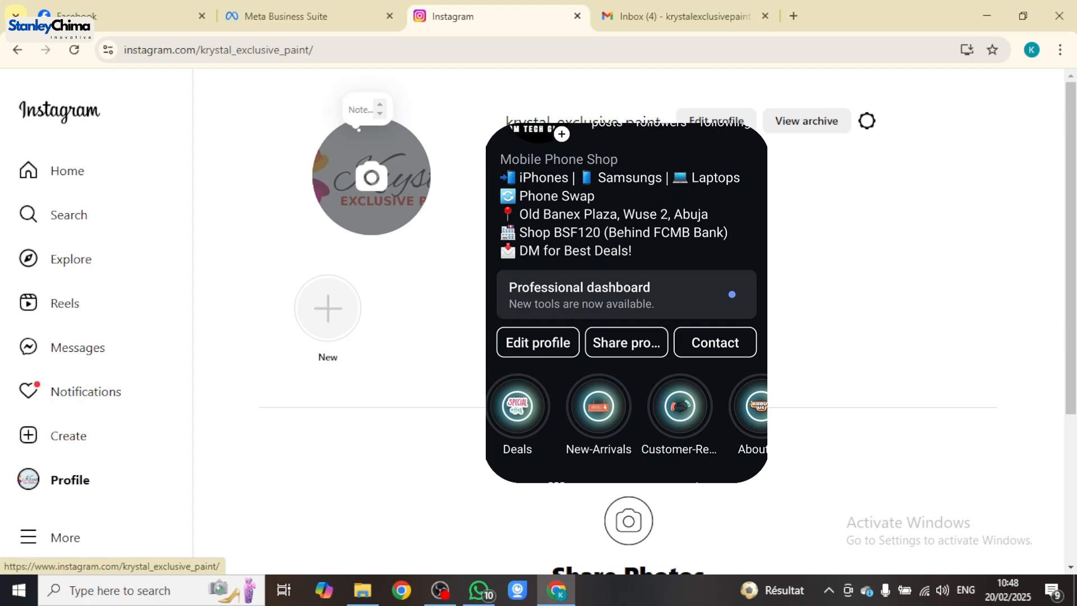
pyautogui.click(164, 4)
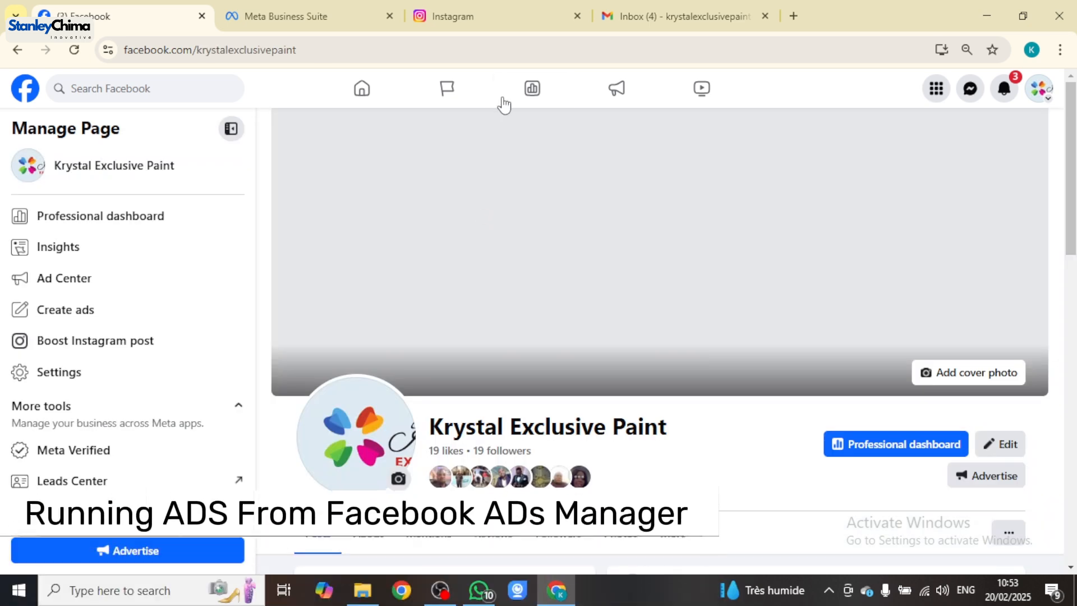
pyautogui.click(505, 14)
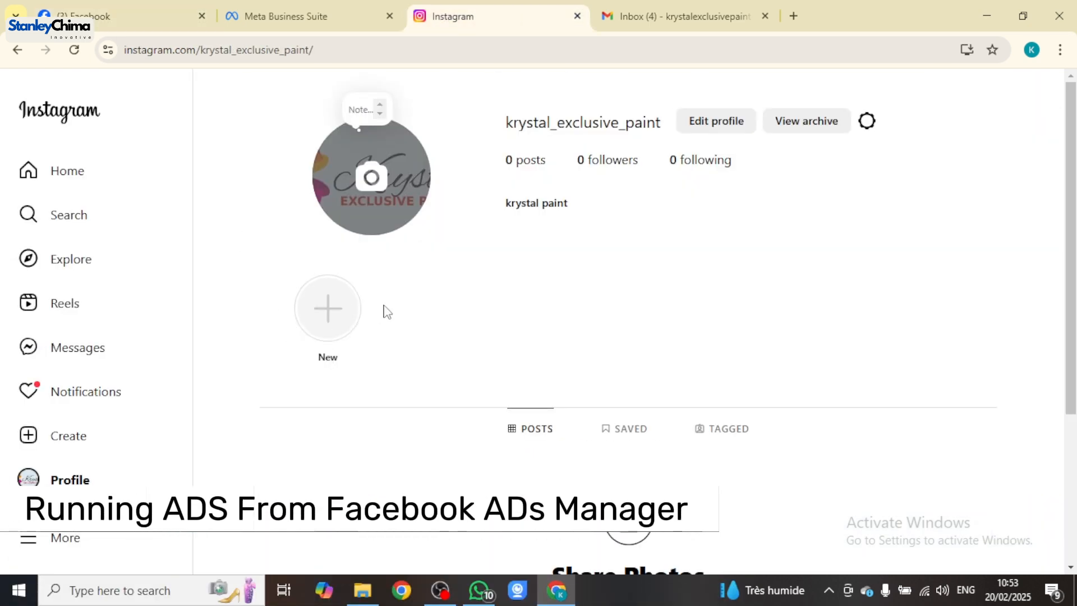
pyautogui.click(794, 17)
# Search Google for canva and open Canva's official website
pyautogui.click(274, 51)
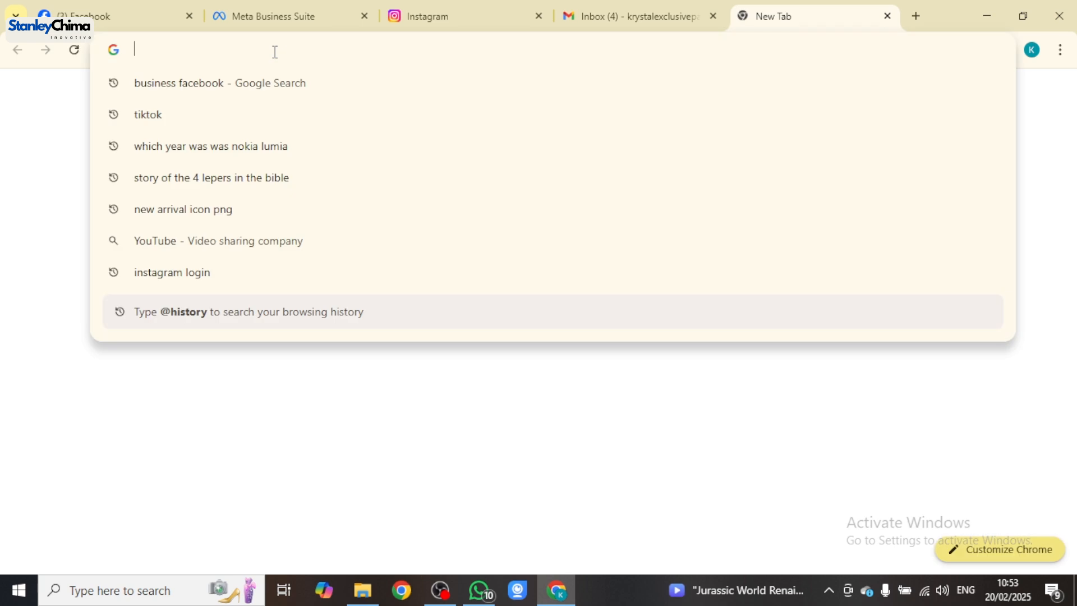
pyautogui.write('can')
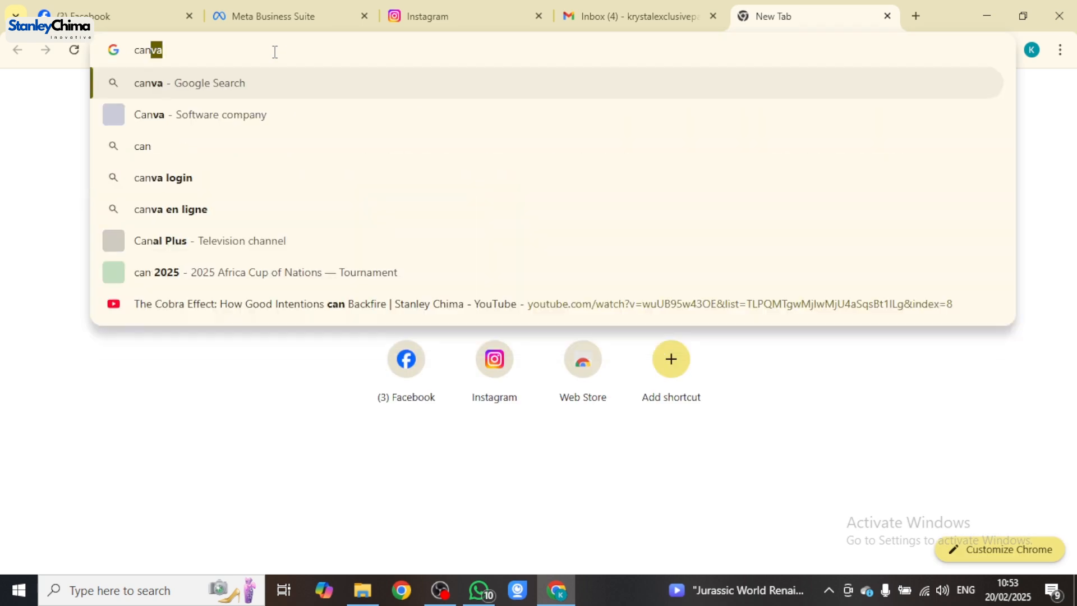
pyautogui.press('Return')
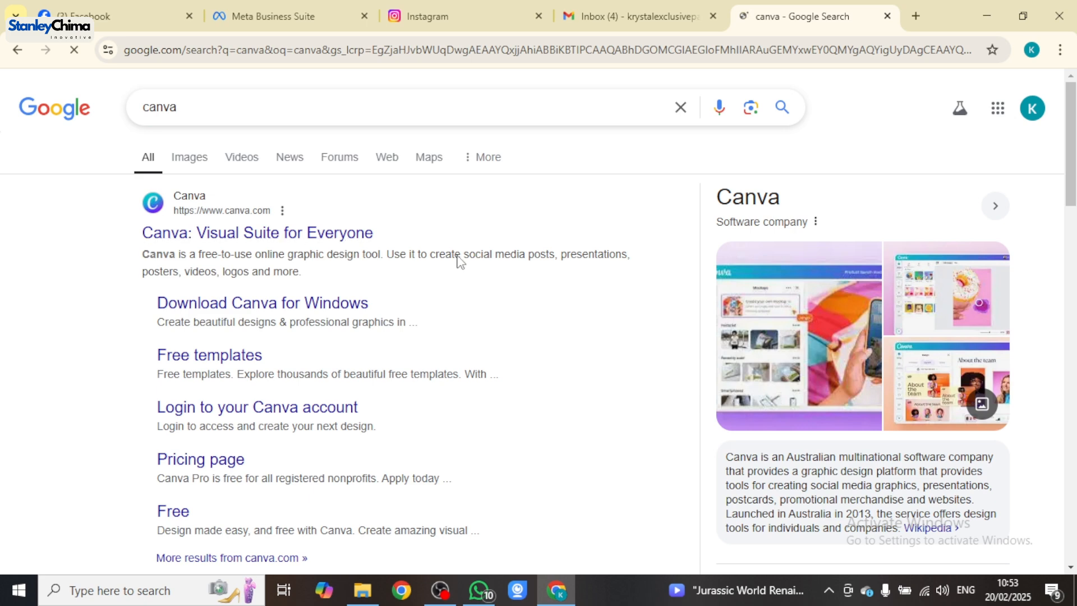
pyautogui.click(277, 234)
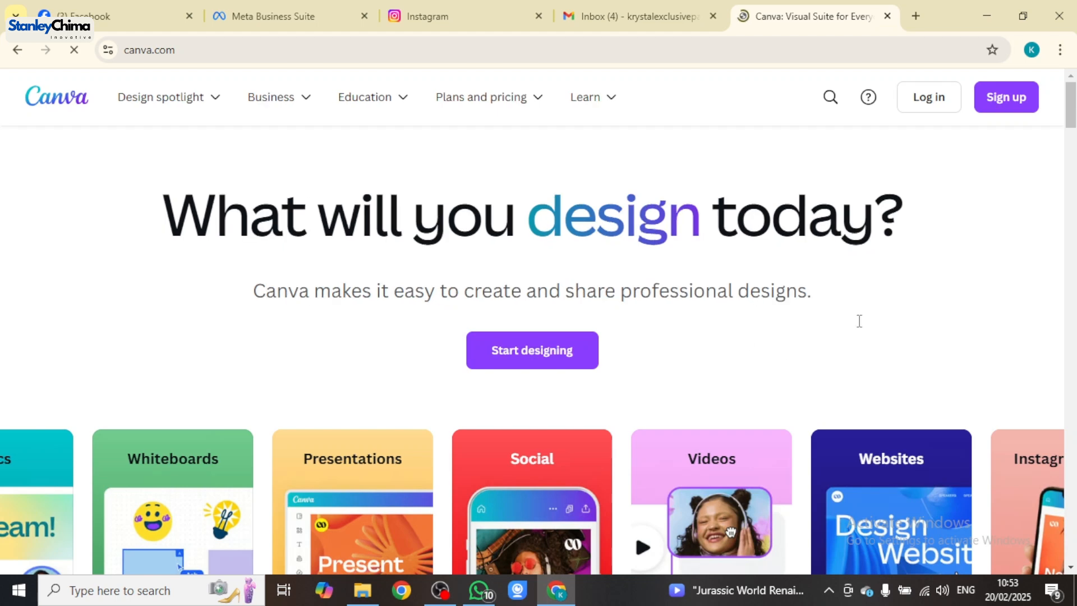
# Sign up to Canva with the business Google account, then check the Instagram profile and Facebook page
pyautogui.click(1007, 103)
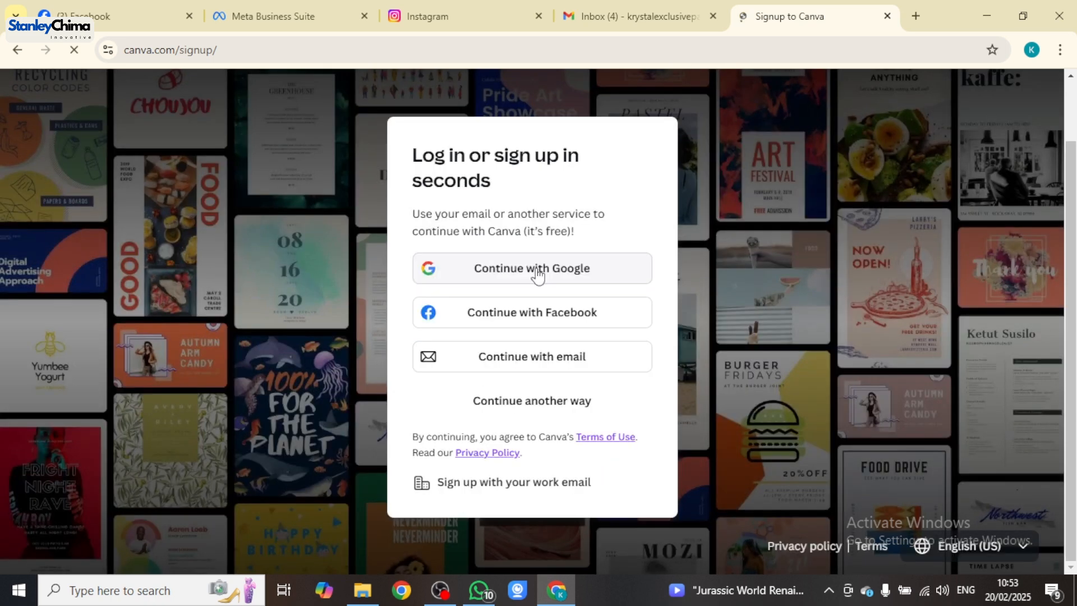
pyautogui.click(539, 270)
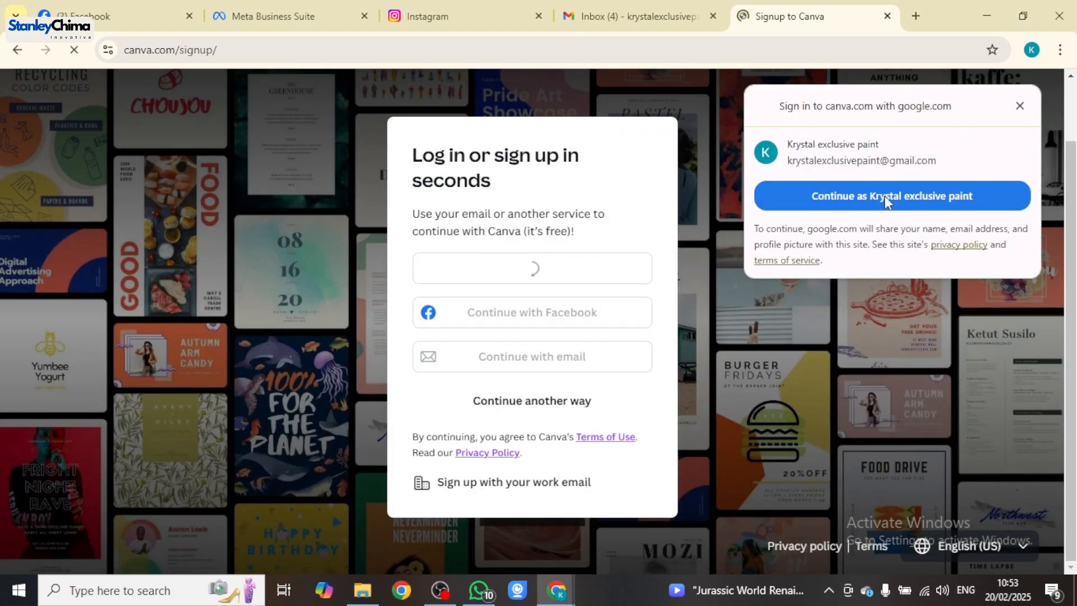
pyautogui.click(887, 202)
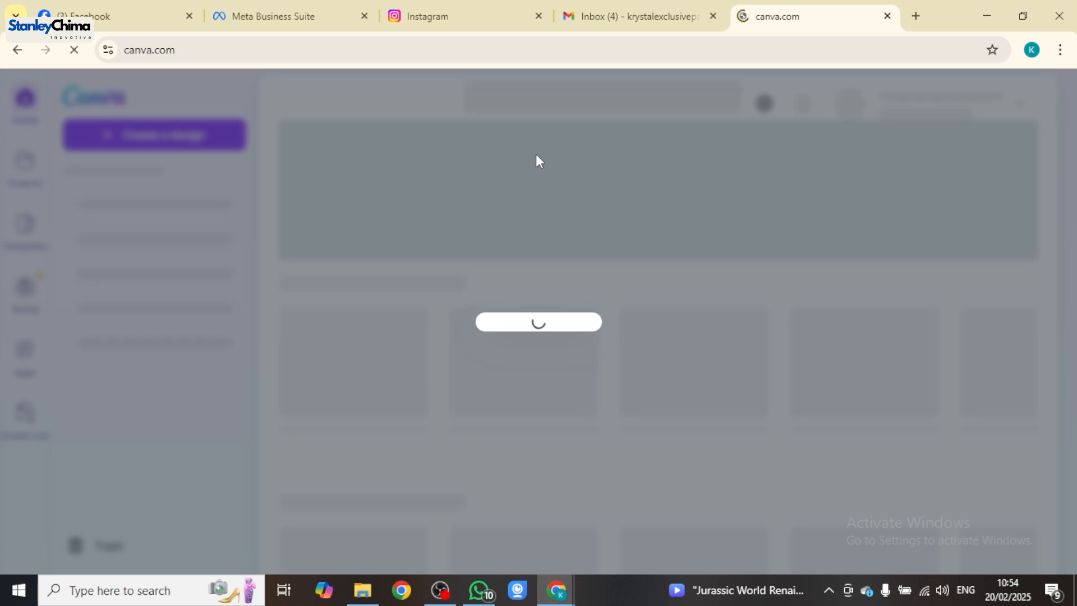
pyautogui.click(437, 16)
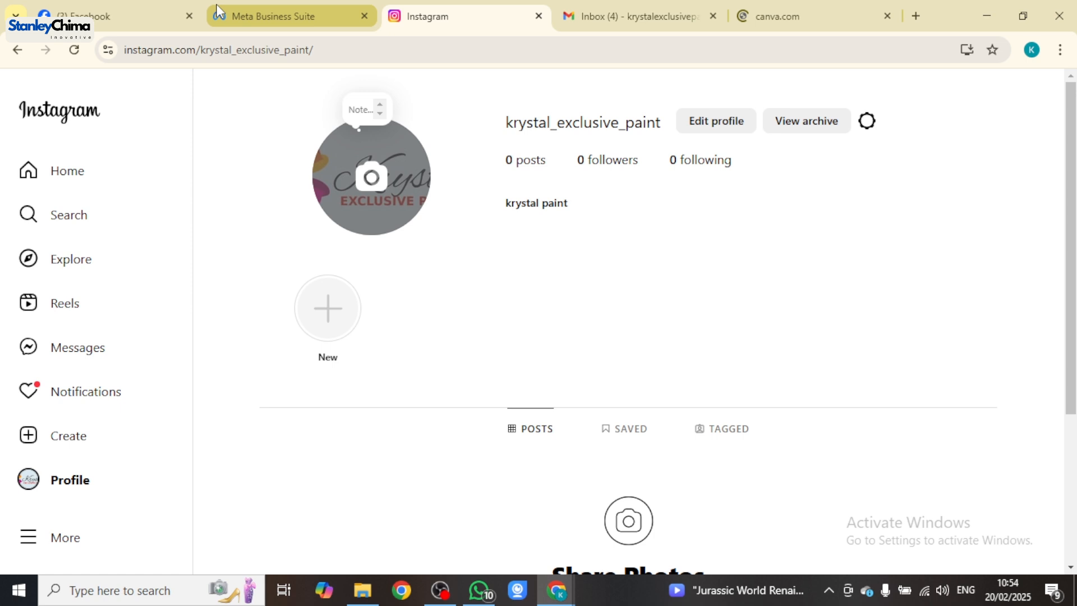
pyautogui.click(135, 15)
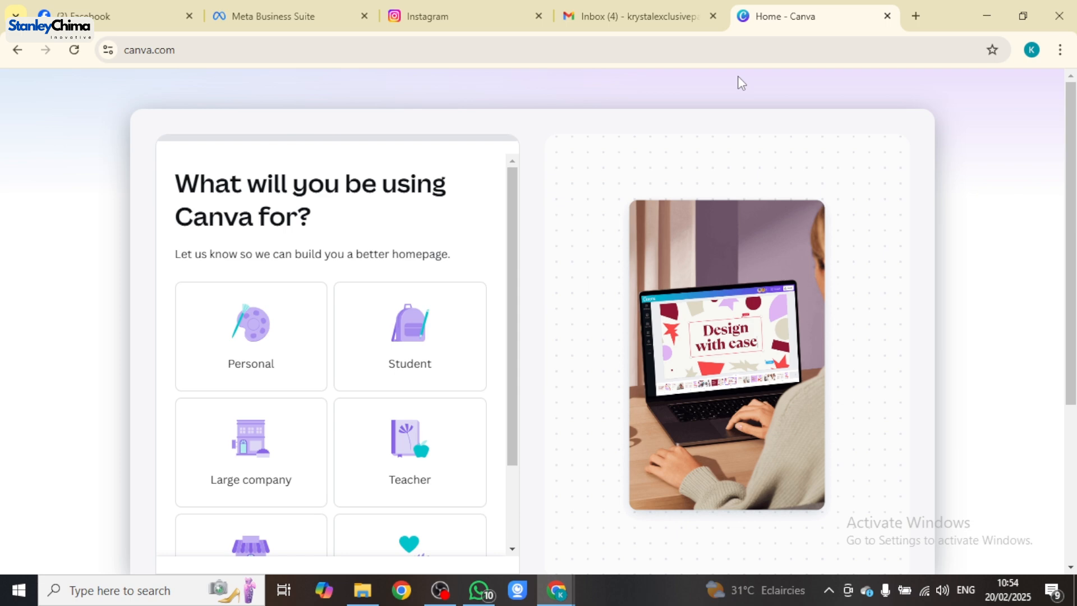
# Pick a Canva usage option, skip the Pro trial, and search 'instagram highlight story covers' templates
pyautogui.click(429, 303)
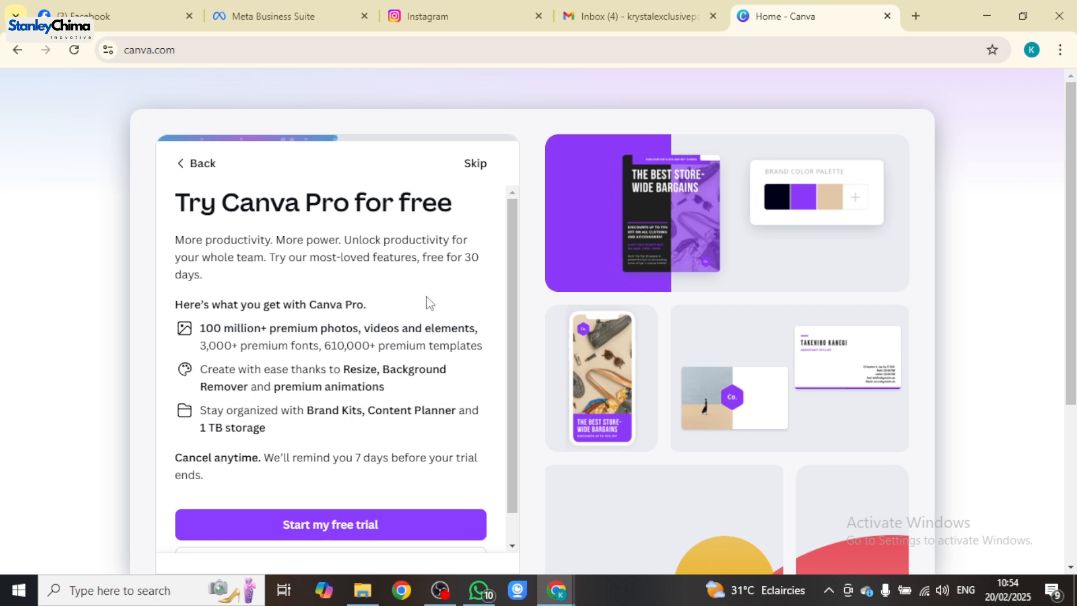
pyautogui.click(475, 164)
pyautogui.click(628, 101)
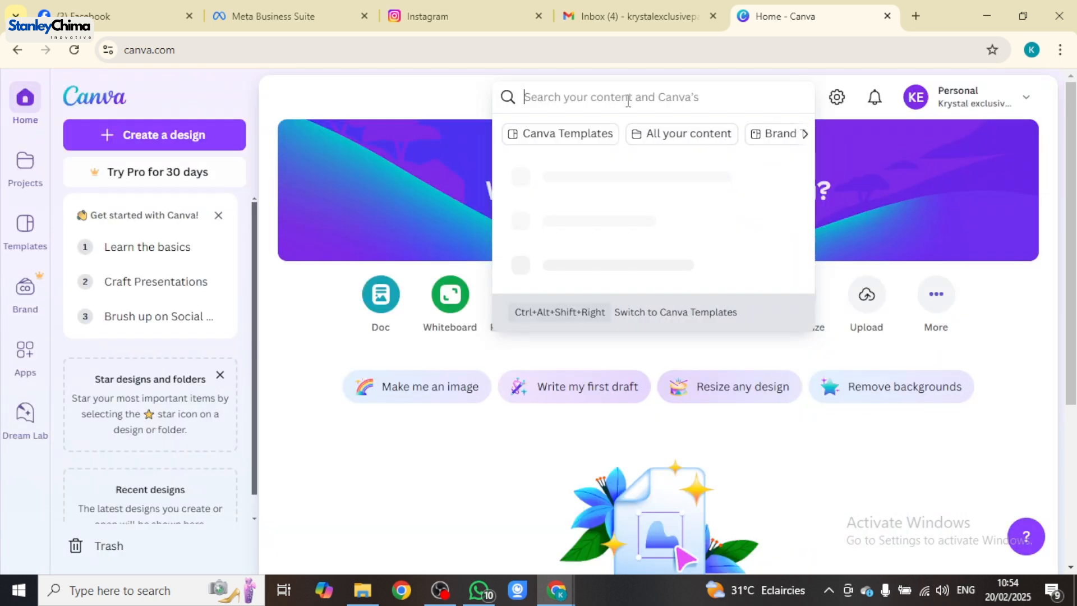
pyautogui.write('instagram hi')
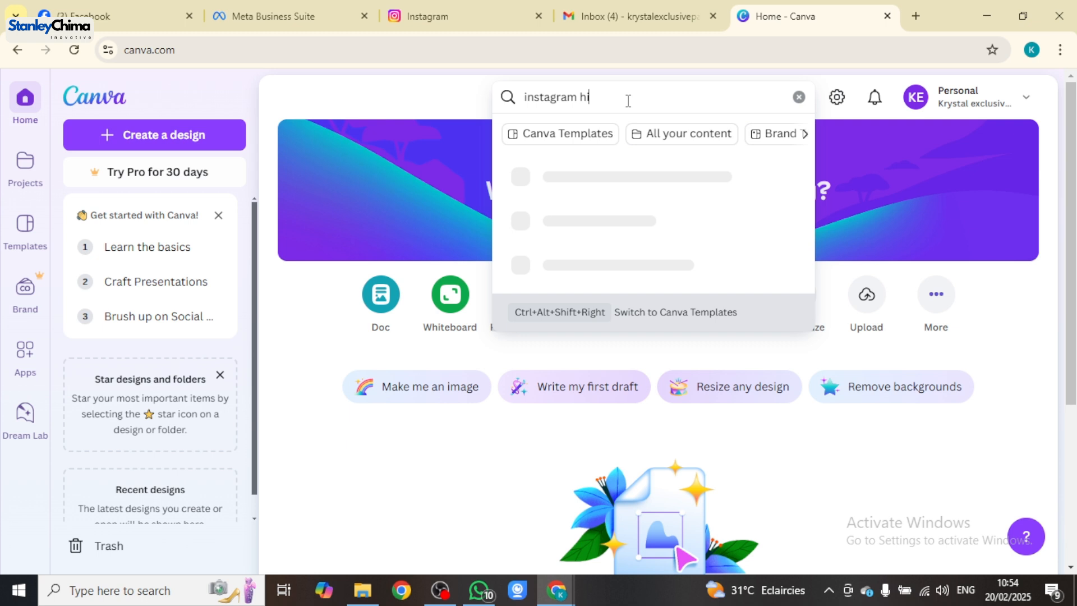
pyautogui.write('gh')
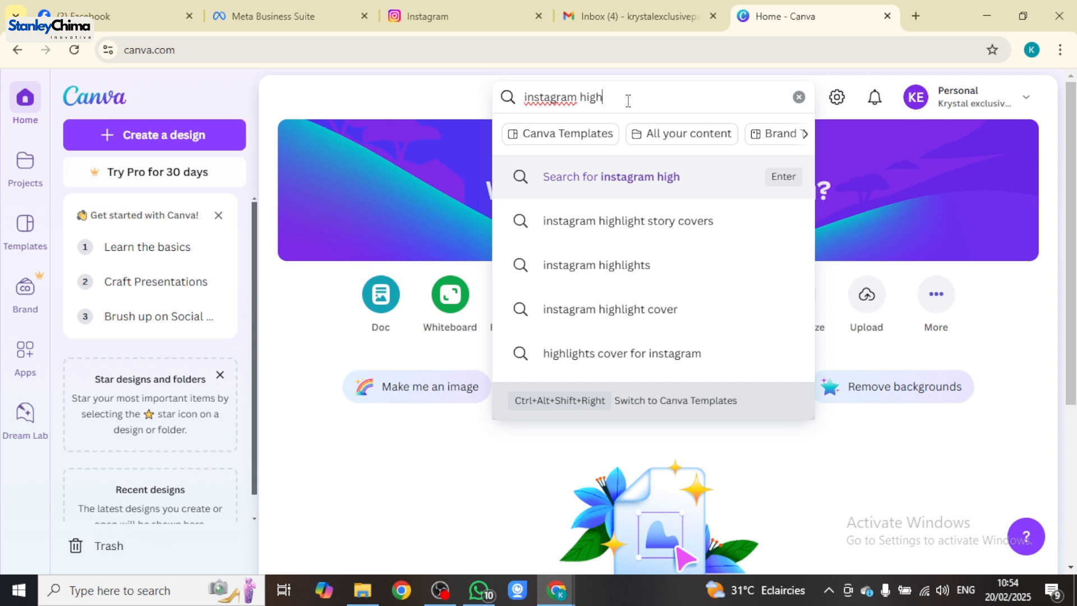
pyautogui.click(655, 203)
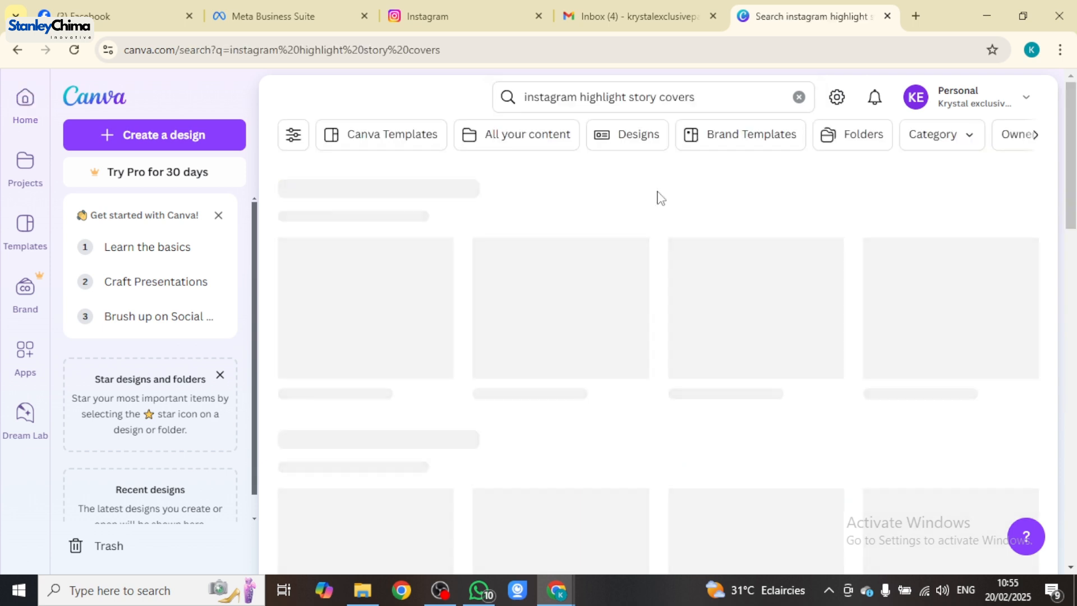
# Browse the highlight story cover results, check the Facebook page, then preview one template
pyautogui.scroll(-3, 661, 198)
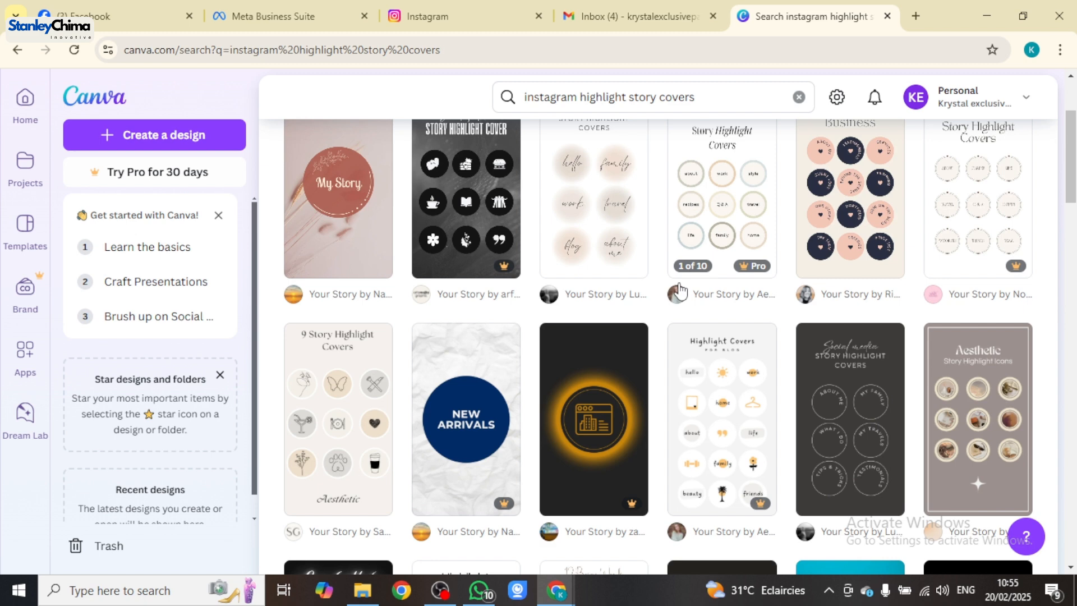
pyautogui.scroll(-10, 679, 290)
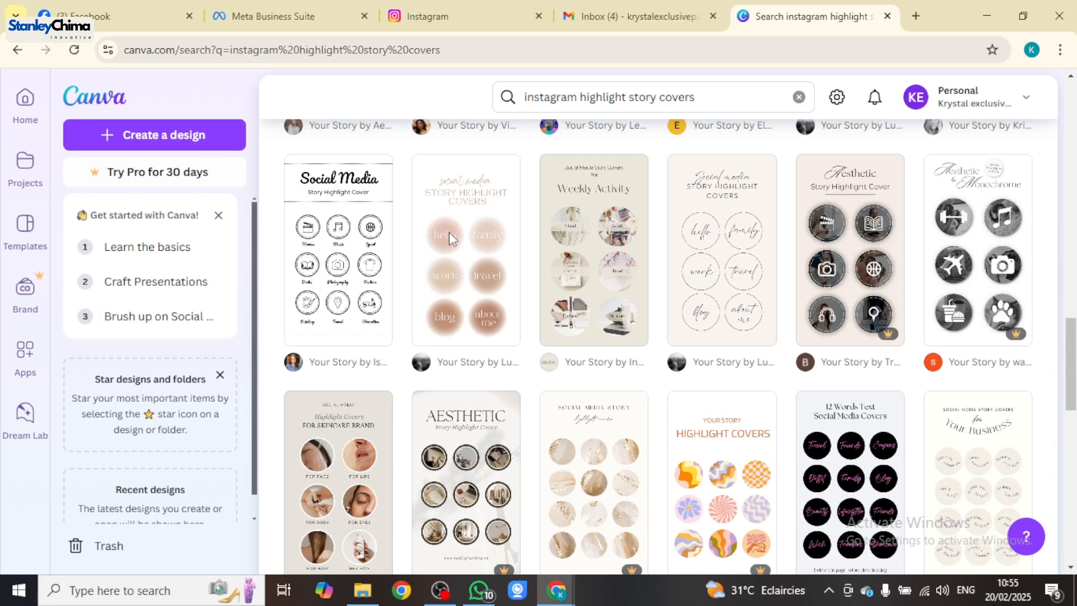
pyautogui.scroll(-10, 449, 231)
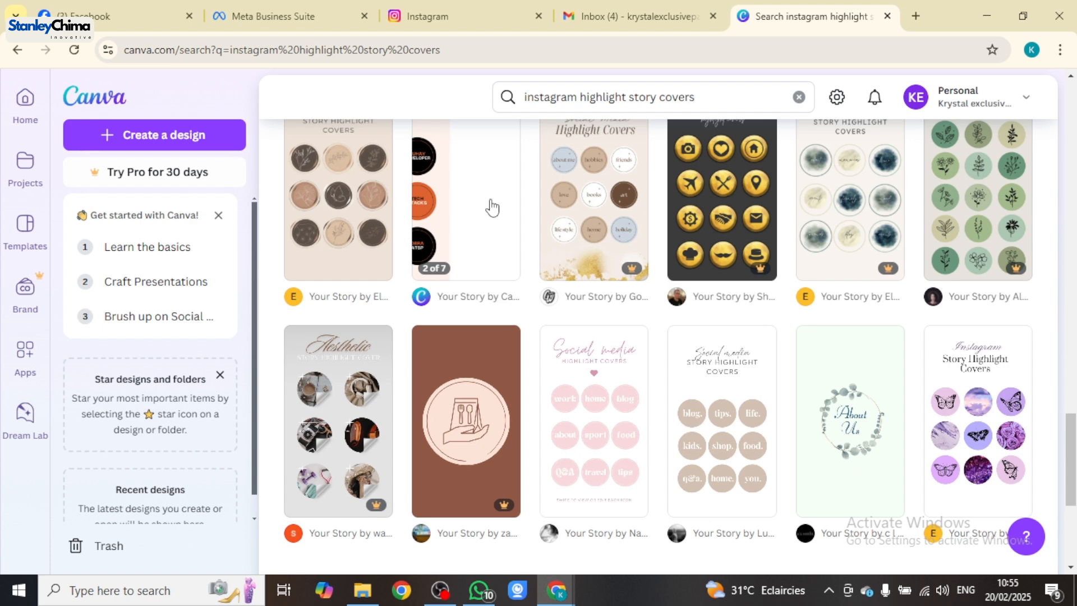
pyautogui.click(114, 11)
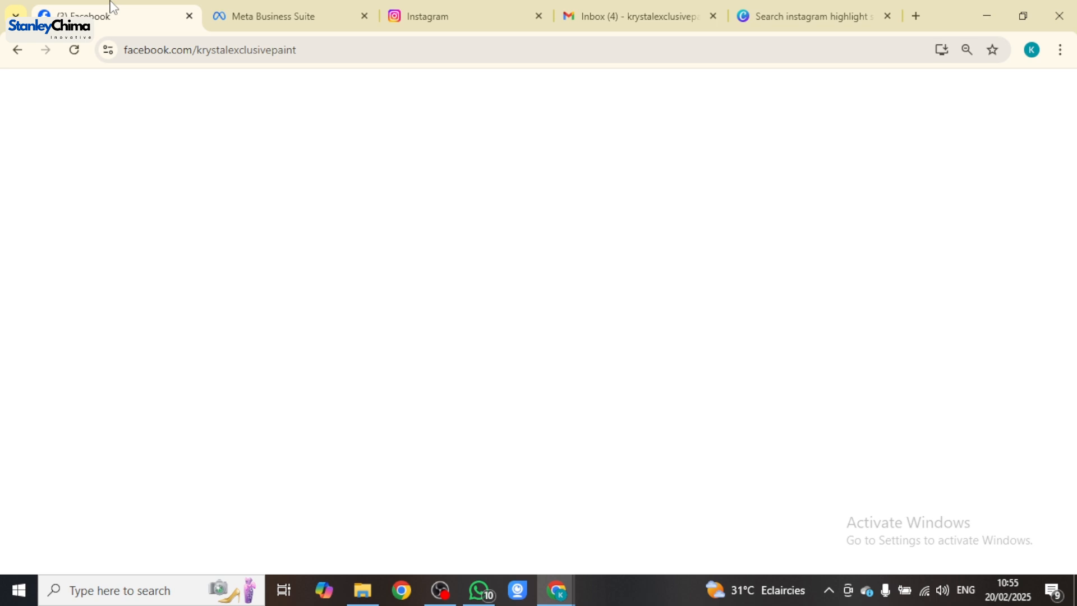
pyautogui.click(486, 340)
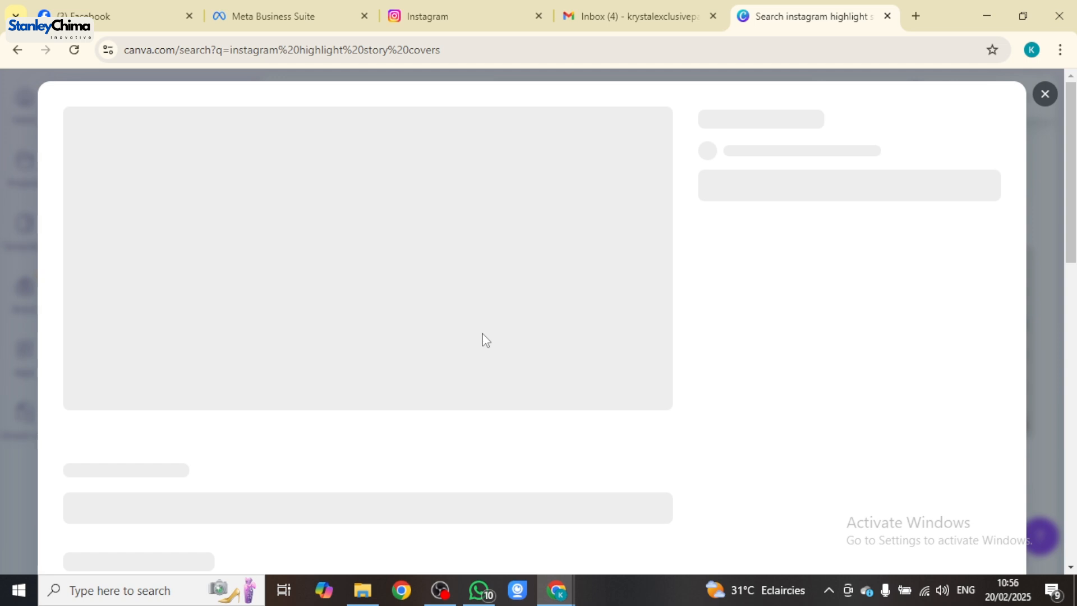
# In the orange and black template, start editing the ME word of ABOUT ME on page 2
pyautogui.scroll(-2, 308, 324)
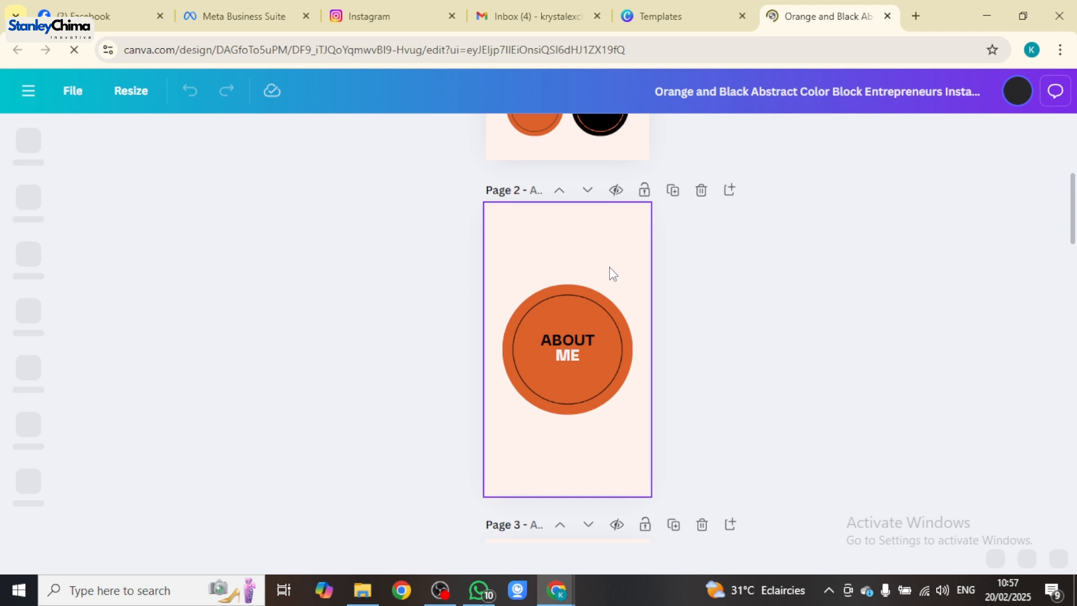
pyautogui.doubleClick(555, 360)
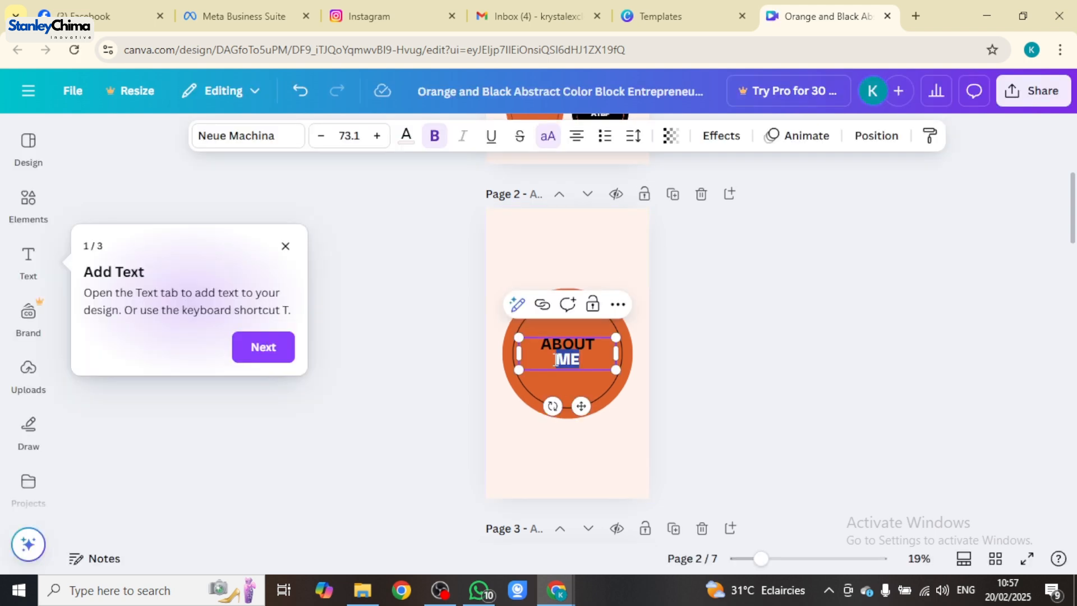
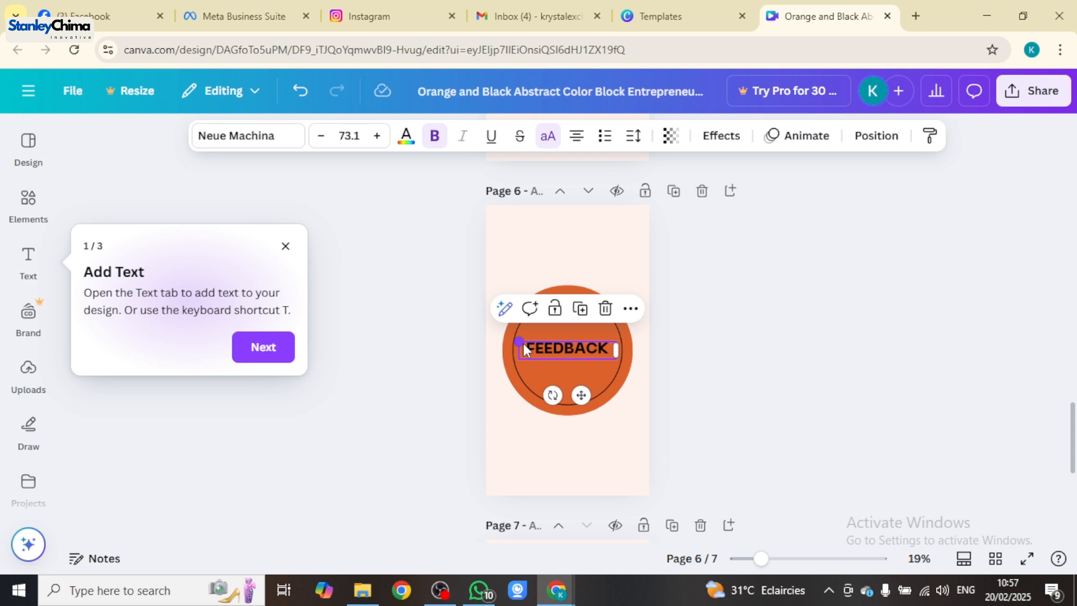
# Edit the page 6 heading to CUSTOMER FEEDBACK and recolour FEEDBACK with the #eceada cream swatch
pyautogui.click(526, 347)
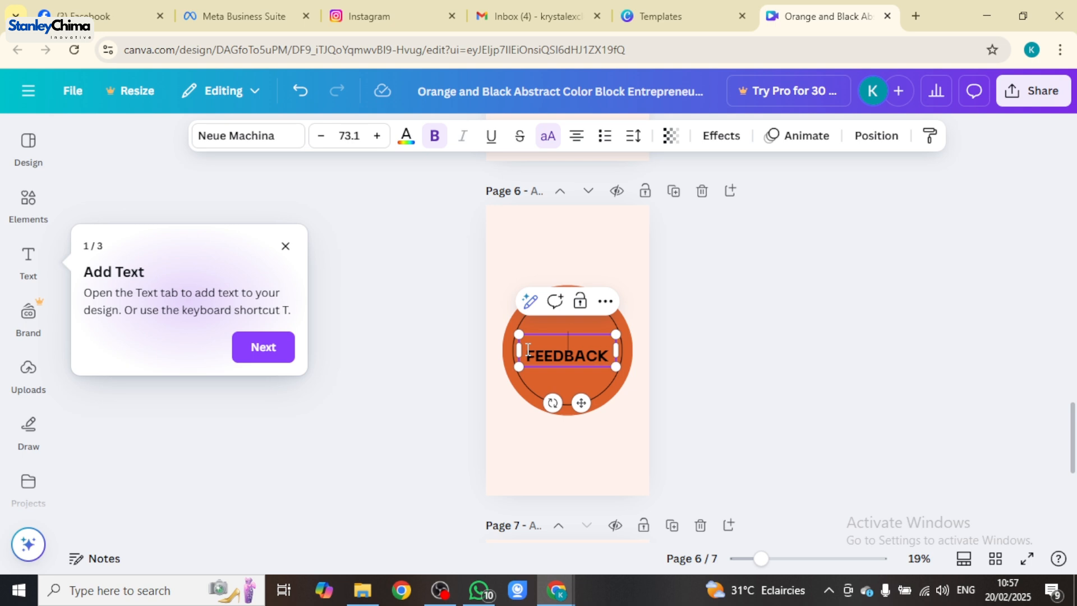
pyautogui.doubleClick(528, 349)
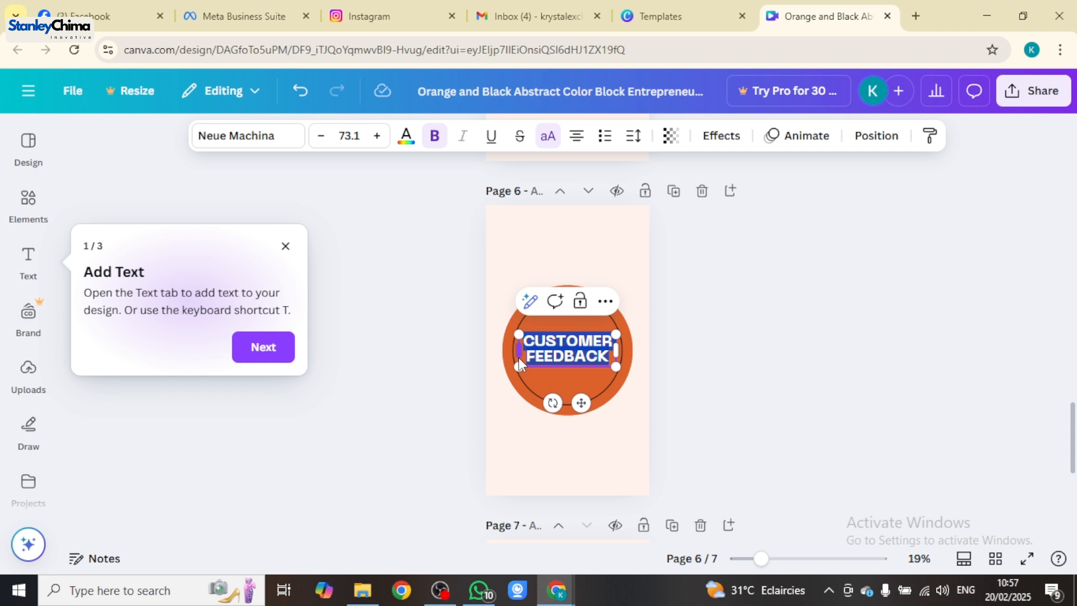
pyautogui.doubleClick(519, 362)
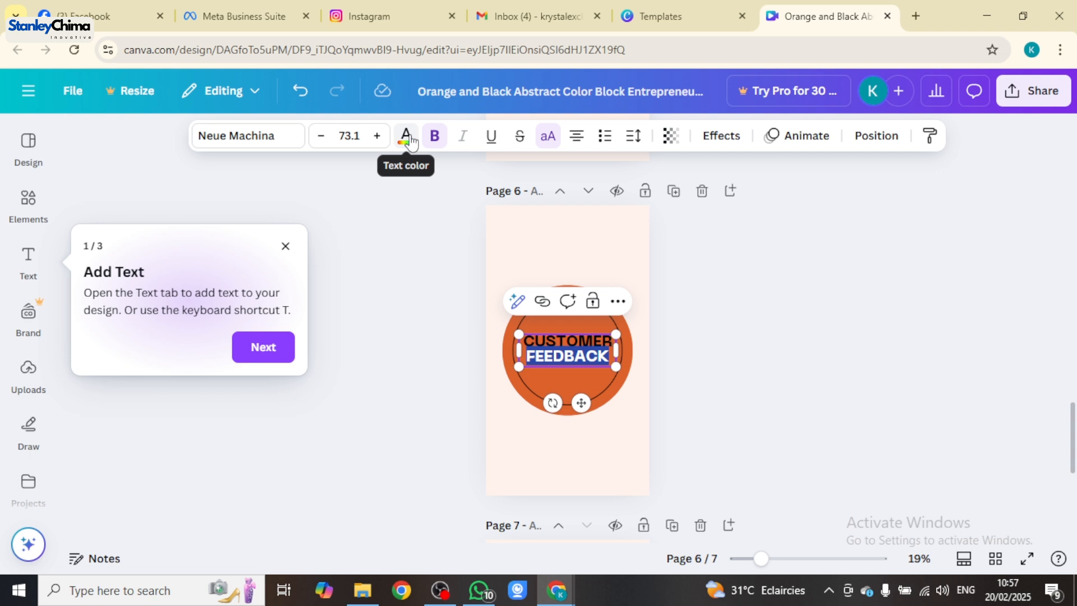
pyautogui.click(407, 138)
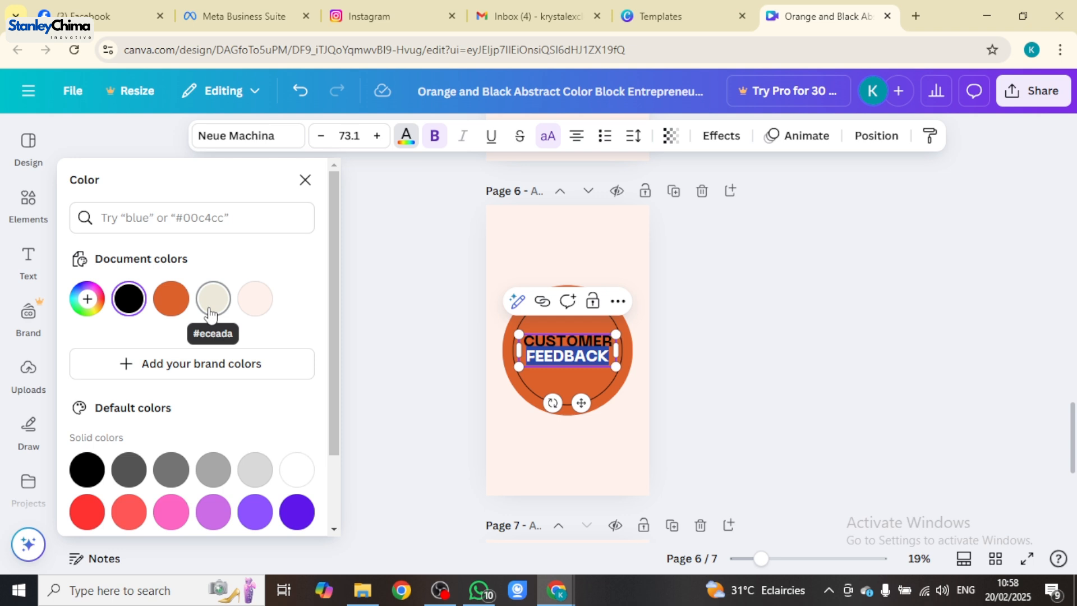
pyautogui.click(571, 378)
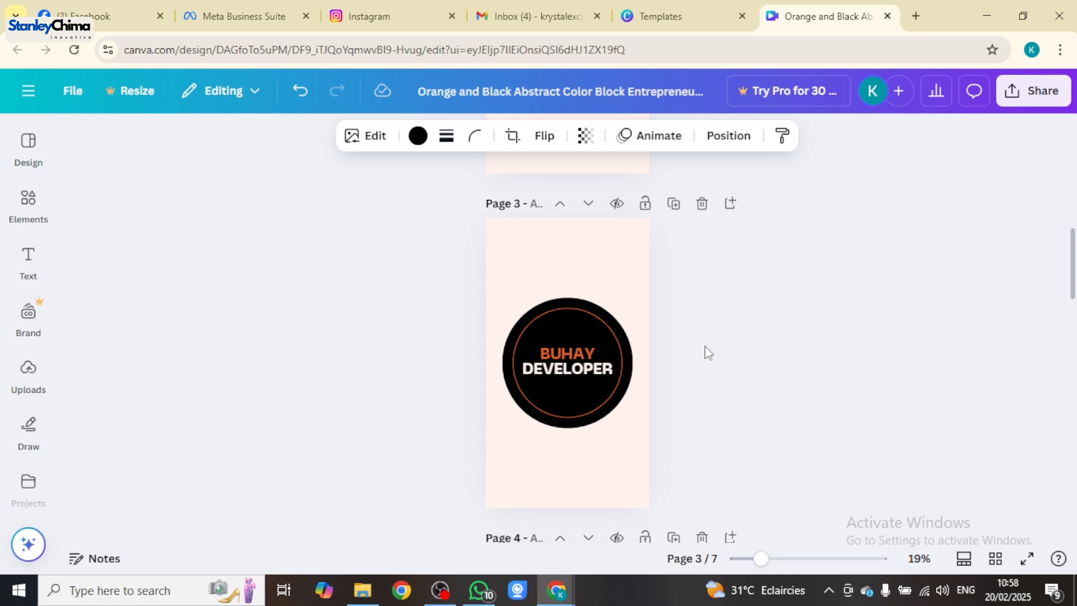
# Replace BUHAY with CONTACT in the page 3 cover heading
pyautogui.scroll(4, 705, 347)
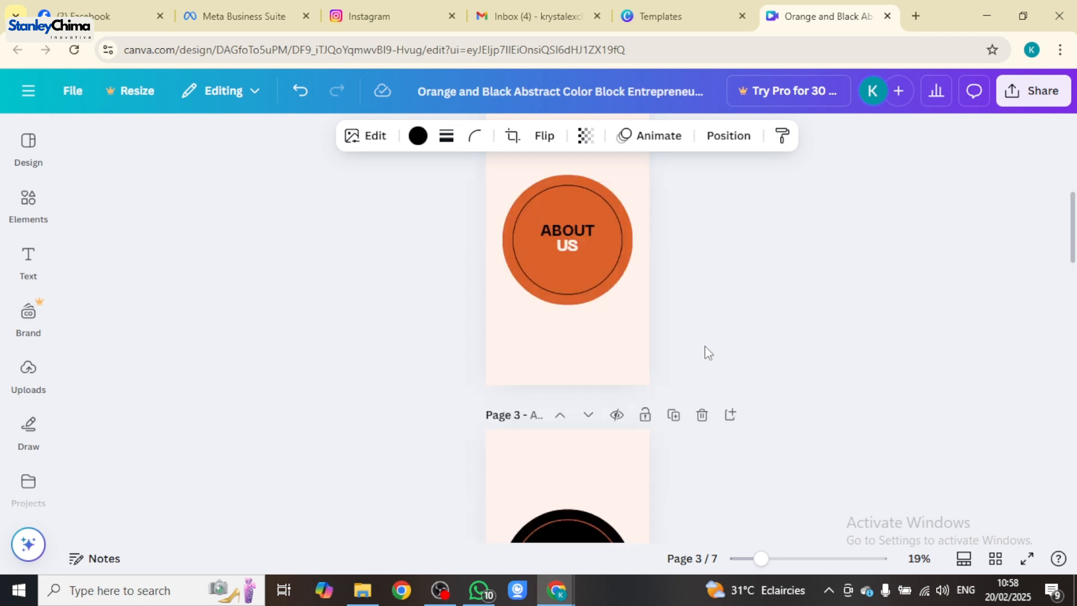
pyautogui.scroll(3, 708, 352)
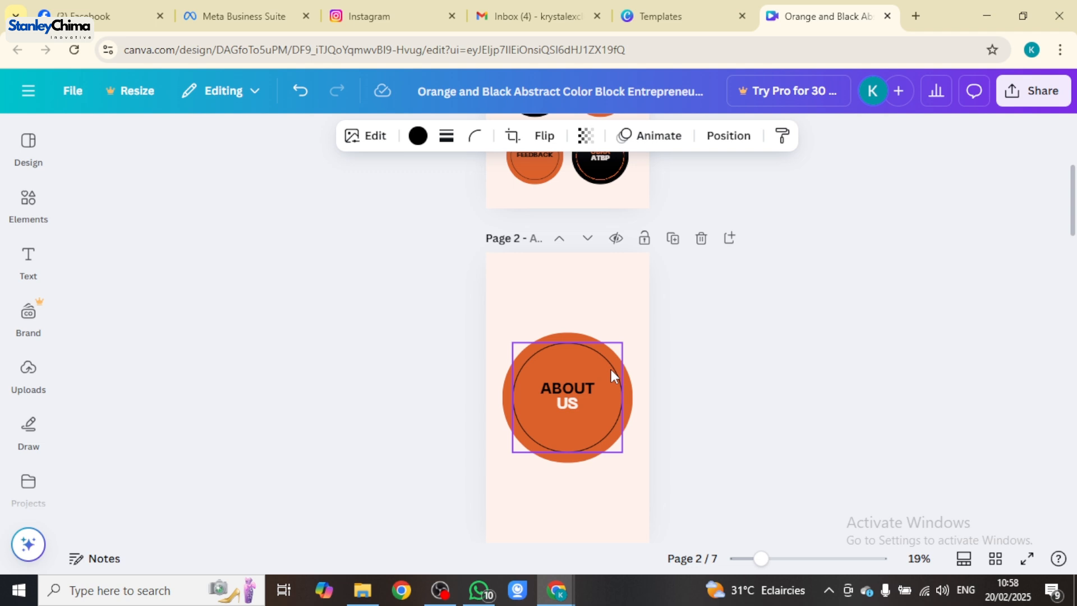
pyautogui.scroll(-7, 611, 369)
pyautogui.click(579, 334)
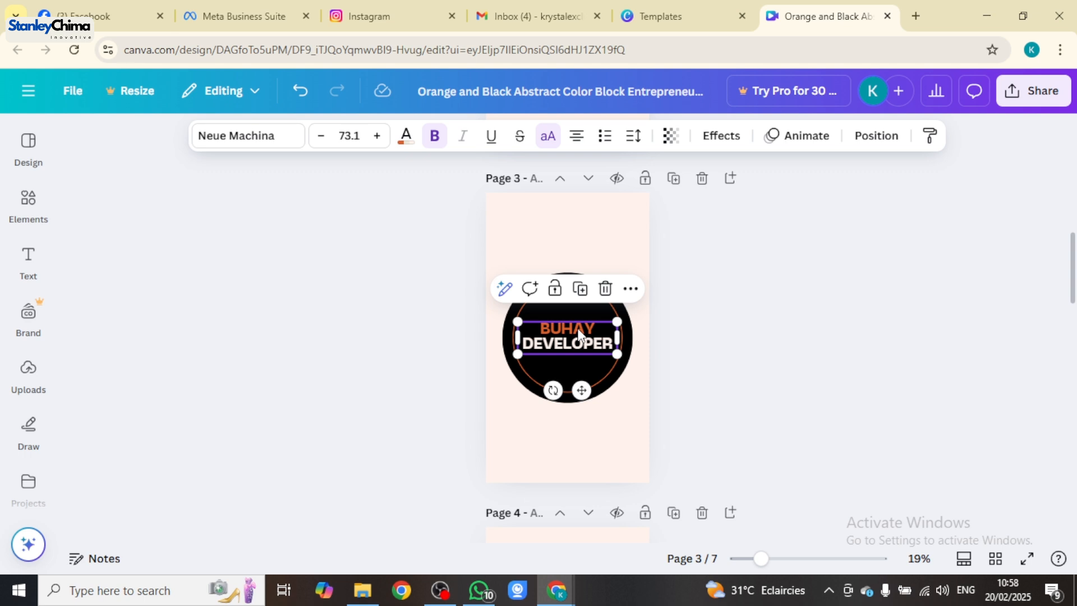
pyautogui.doubleClick(580, 335)
pyautogui.write('CONTAC')
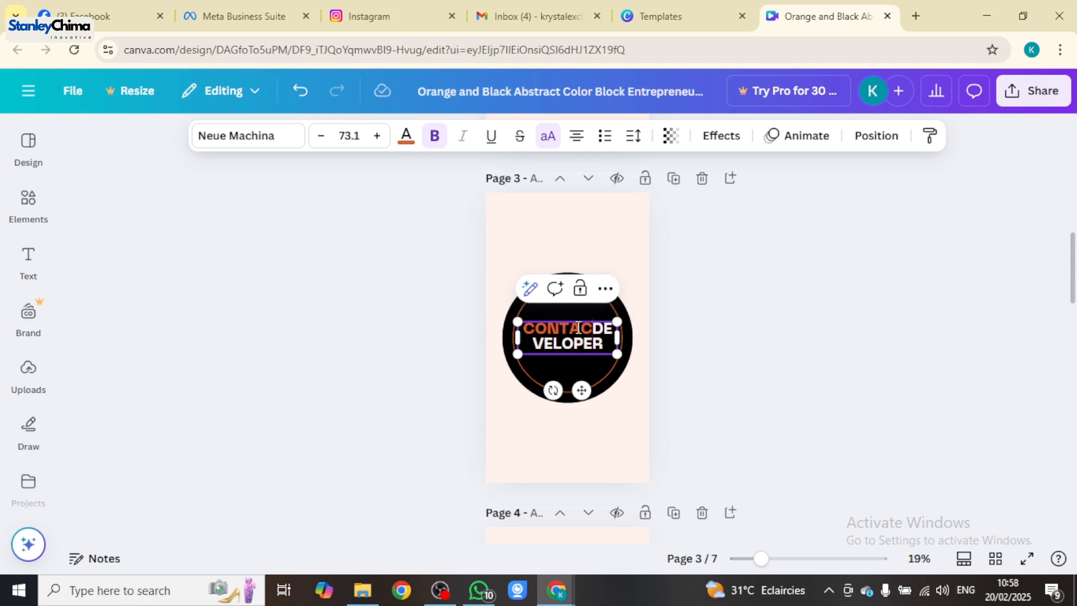
pyautogui.write('T')
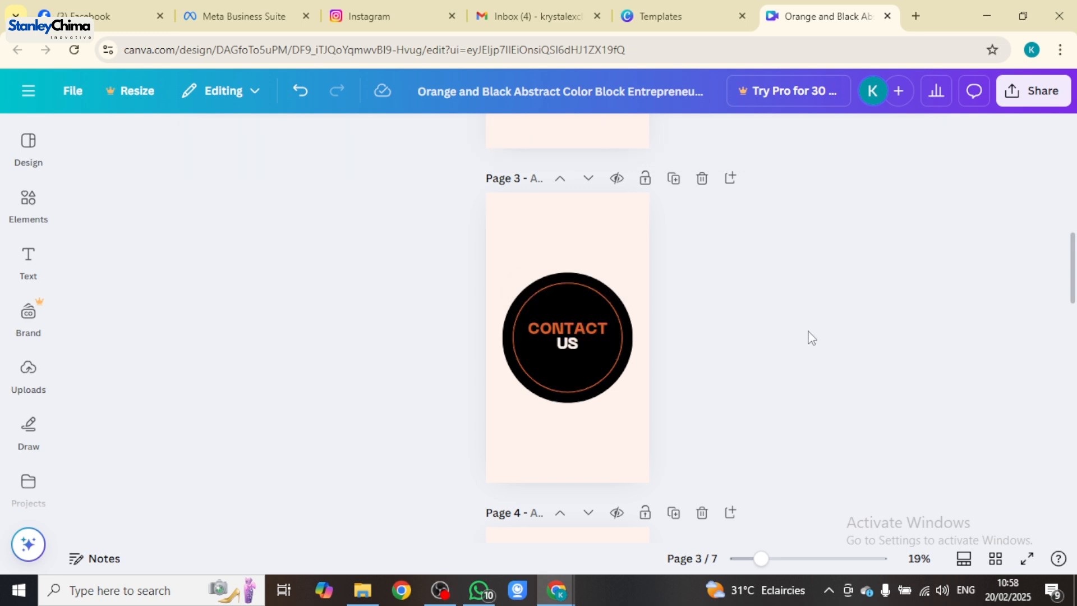
# Change page 4's TECH STACKS heading to NEW ARRIVALS
pyautogui.scroll(-5, 808, 337)
pyautogui.click(578, 354)
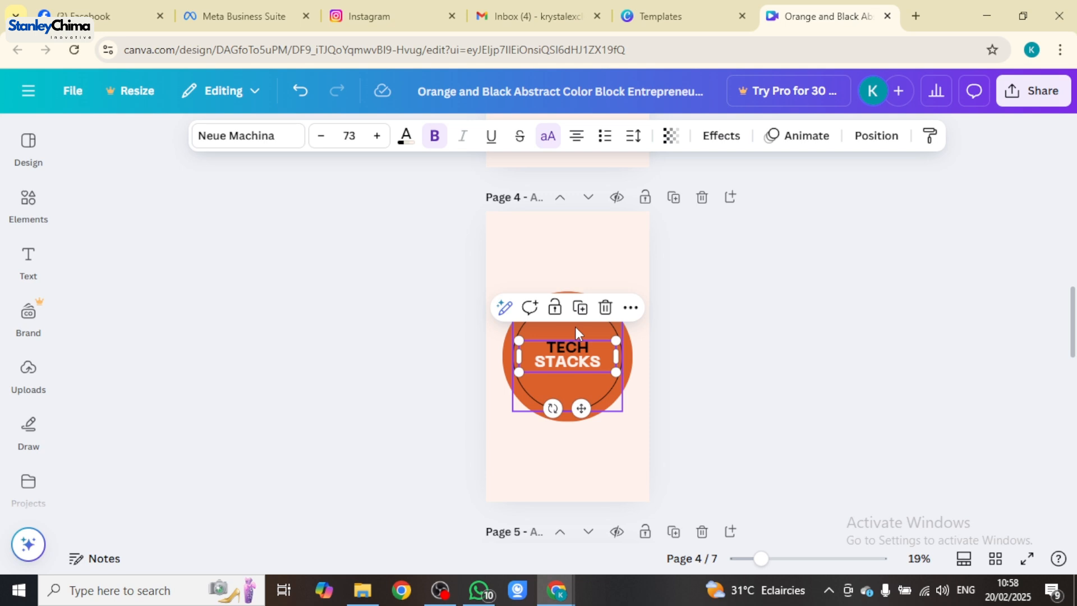
pyautogui.click(587, 348)
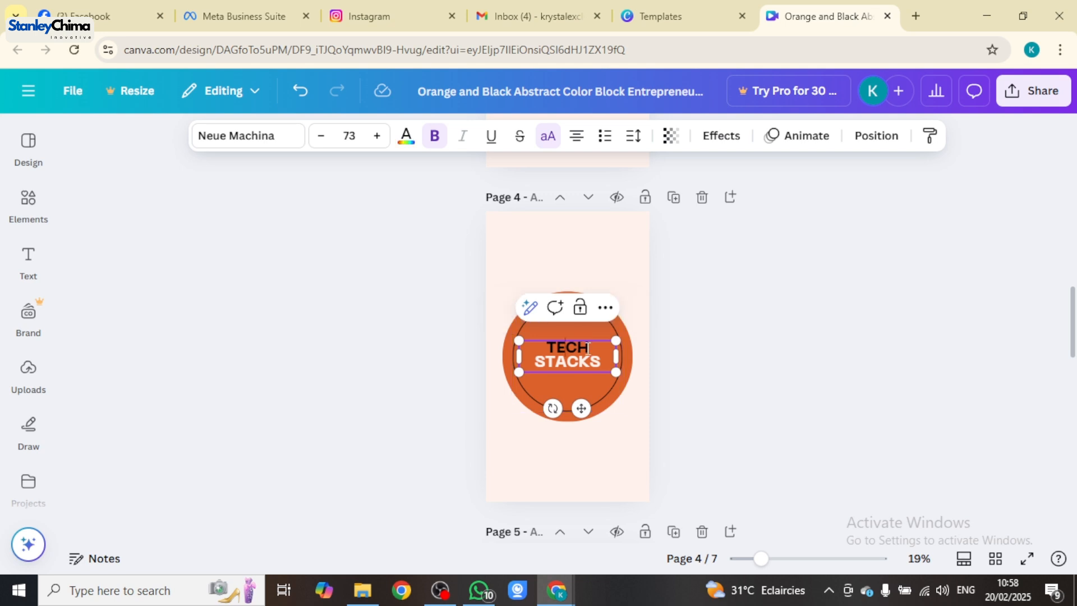
pyautogui.moveTo(587, 348); pyautogui.dragTo(534, 343)
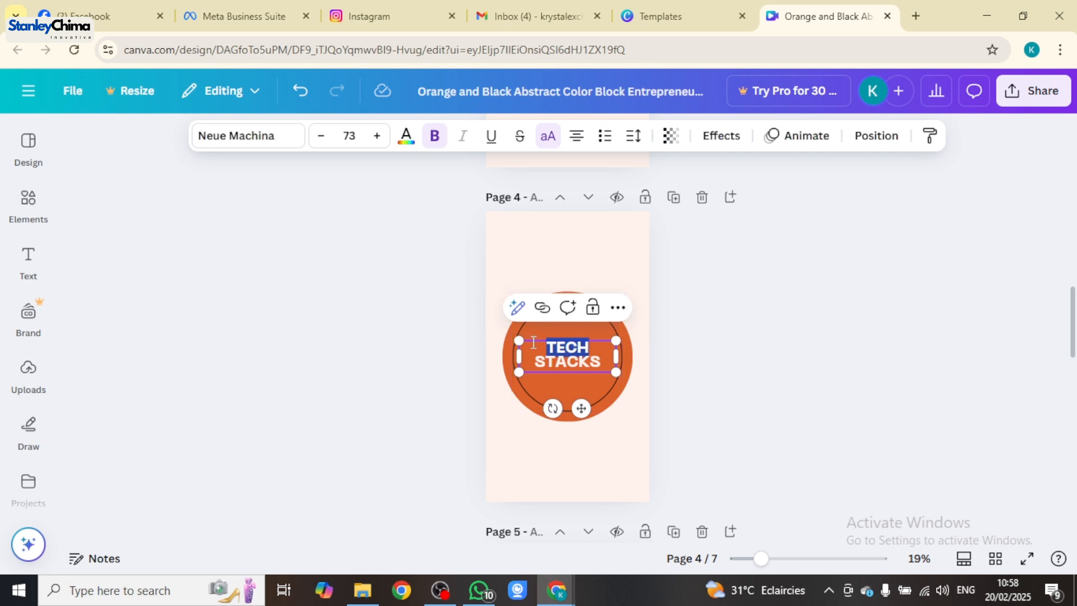
pyautogui.write('NEW')
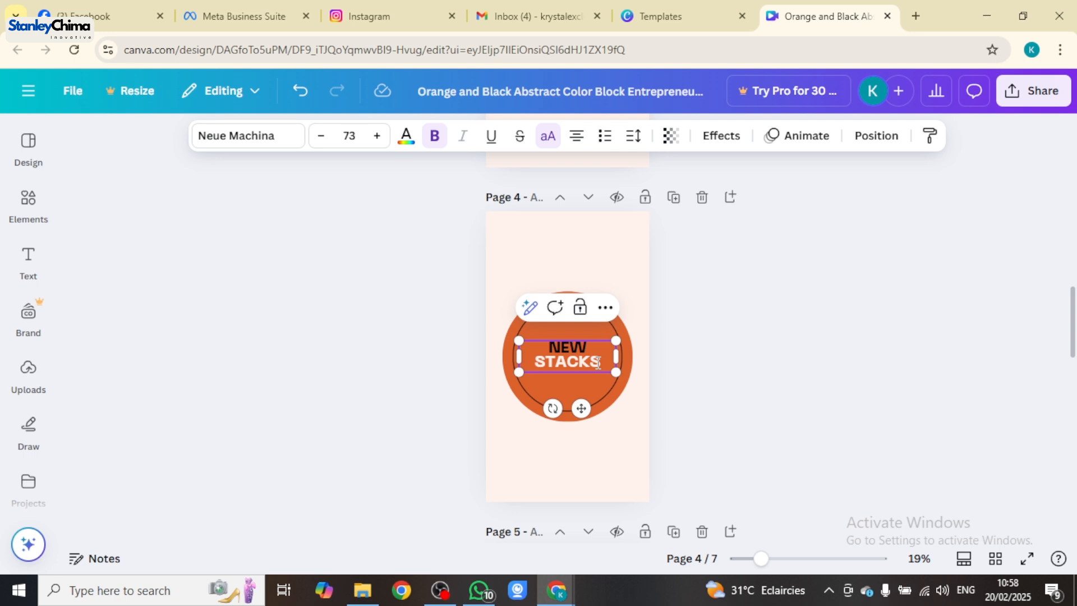
pyautogui.doubleClick(581, 366)
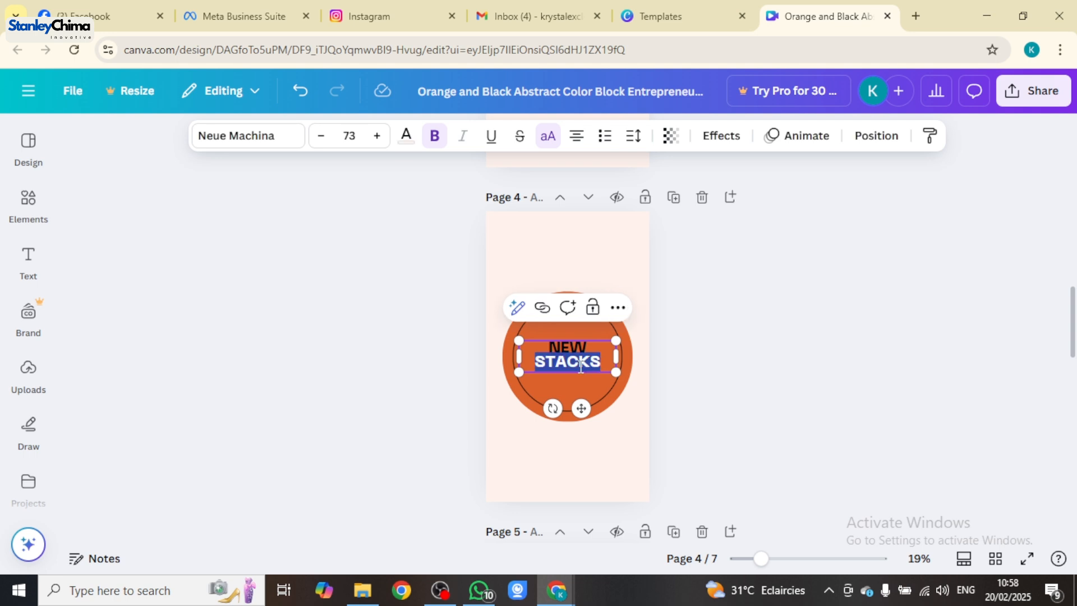
pyautogui.write('ARRIVAL')
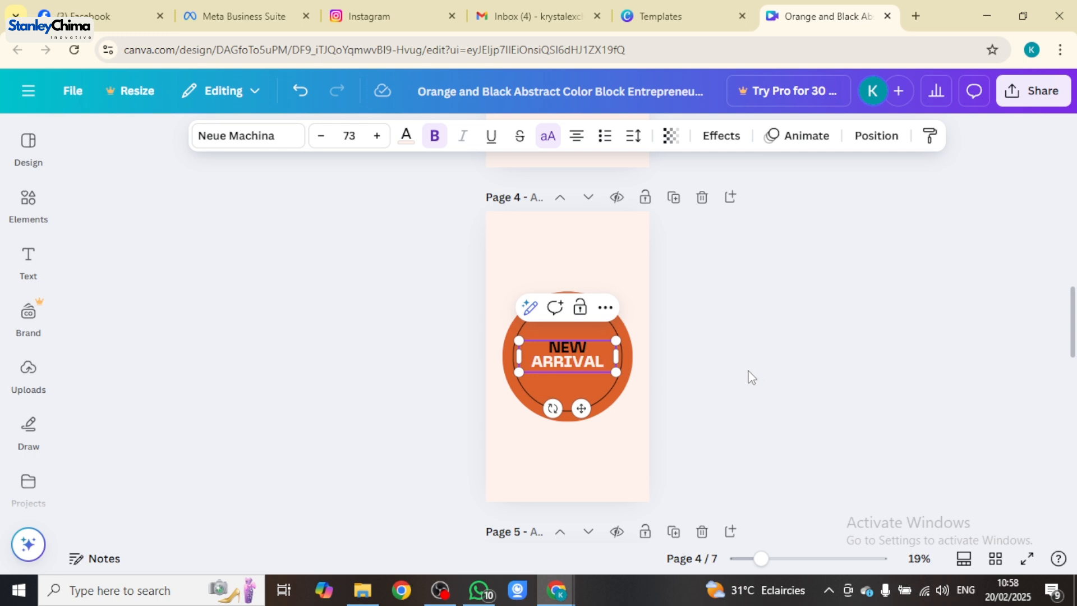
pyautogui.write('S')
pyautogui.scroll(-3, 728, 375)
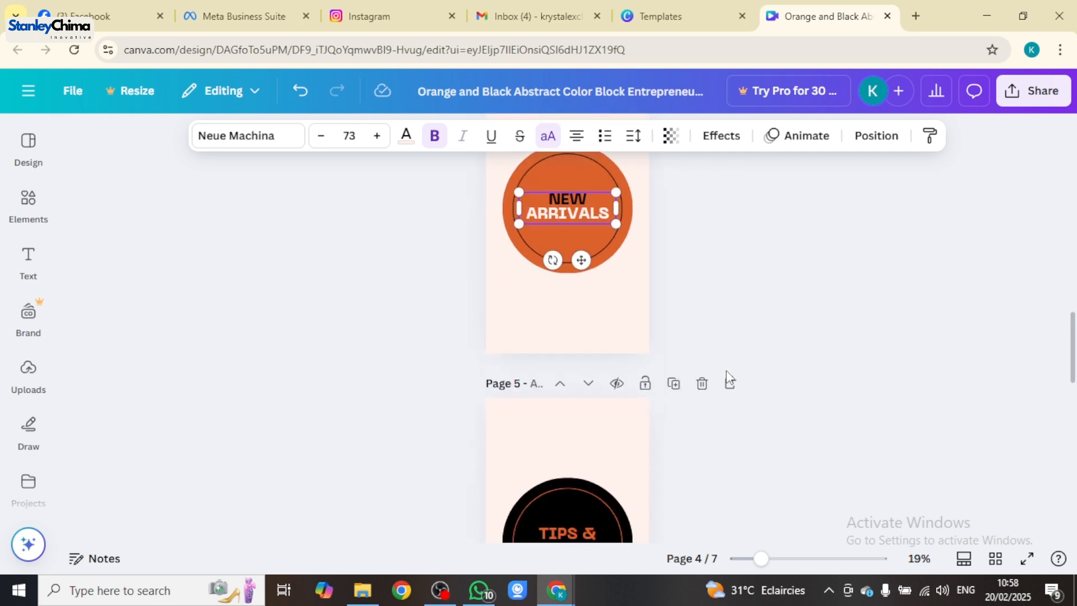
pyautogui.scroll(-8, 729, 377)
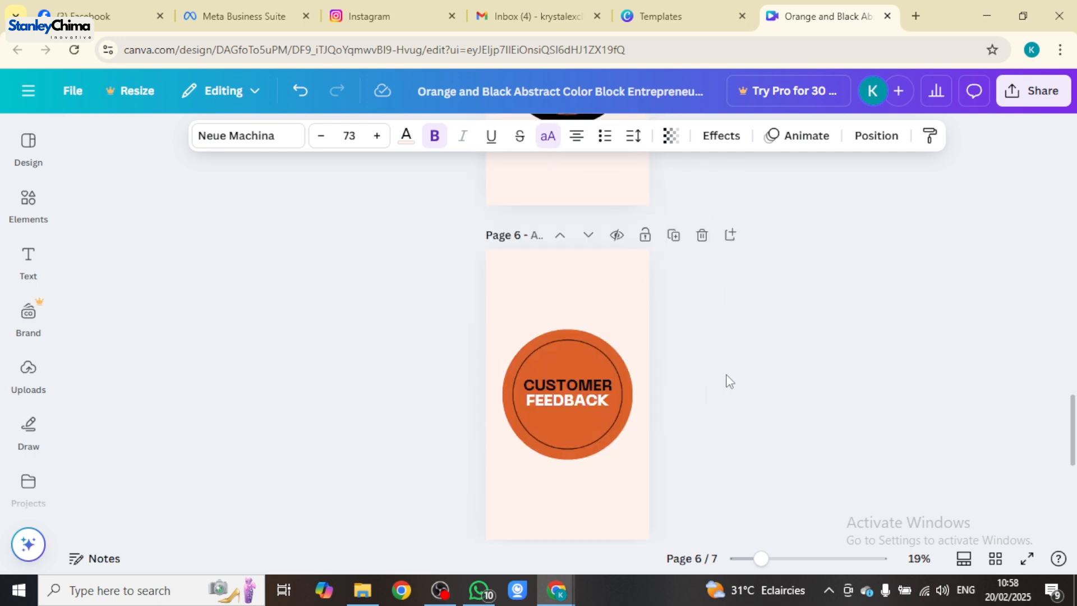
# Scroll through the covers and select the page 2 ABOUT US page itself
pyautogui.scroll(4, 676, 380)
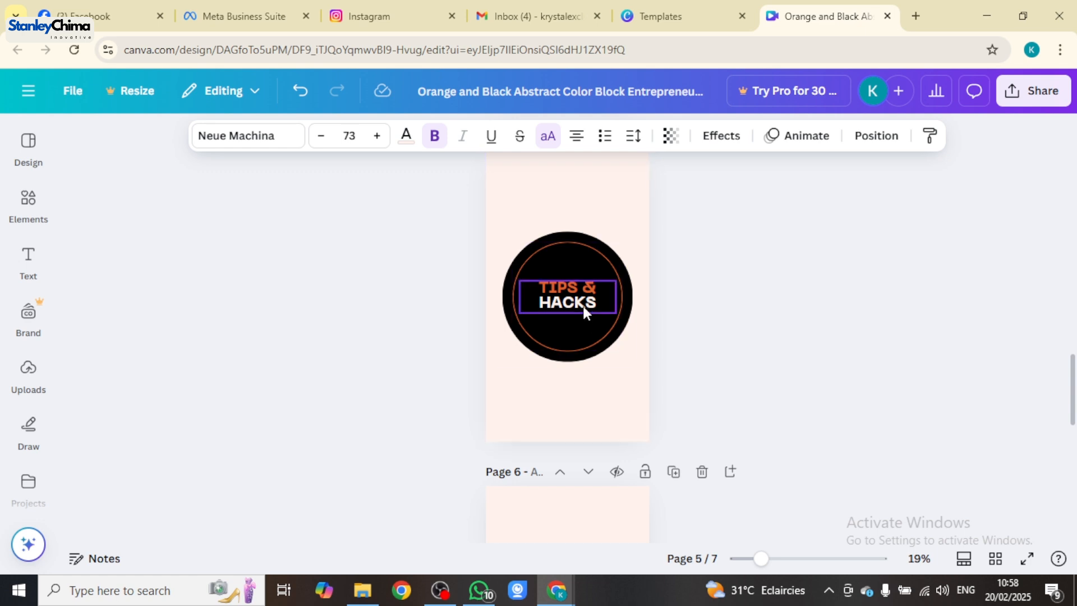
pyautogui.click(593, 295)
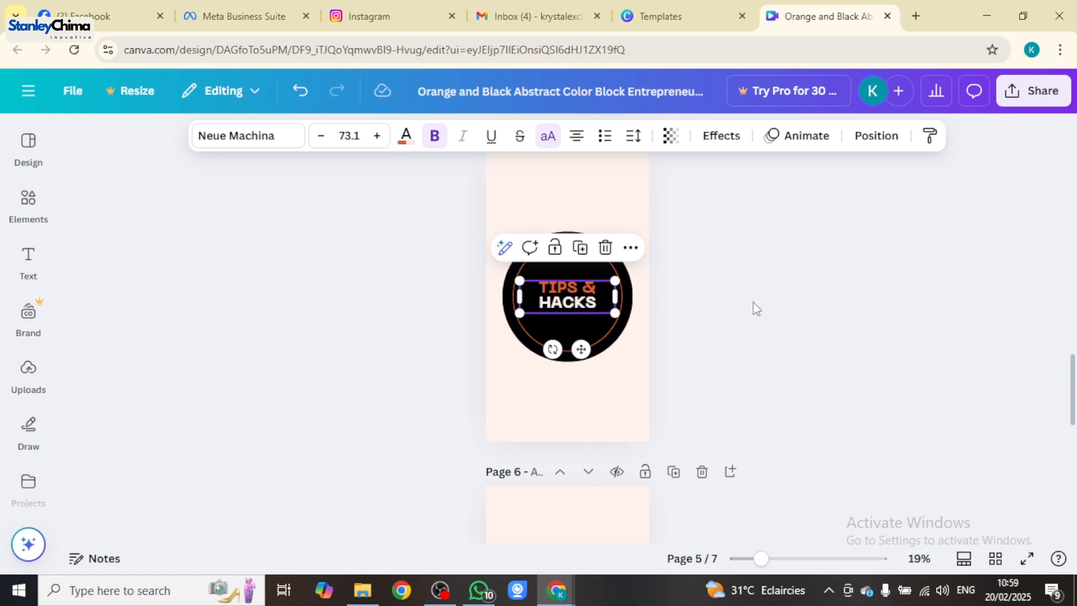
pyautogui.scroll(-6, 694, 320)
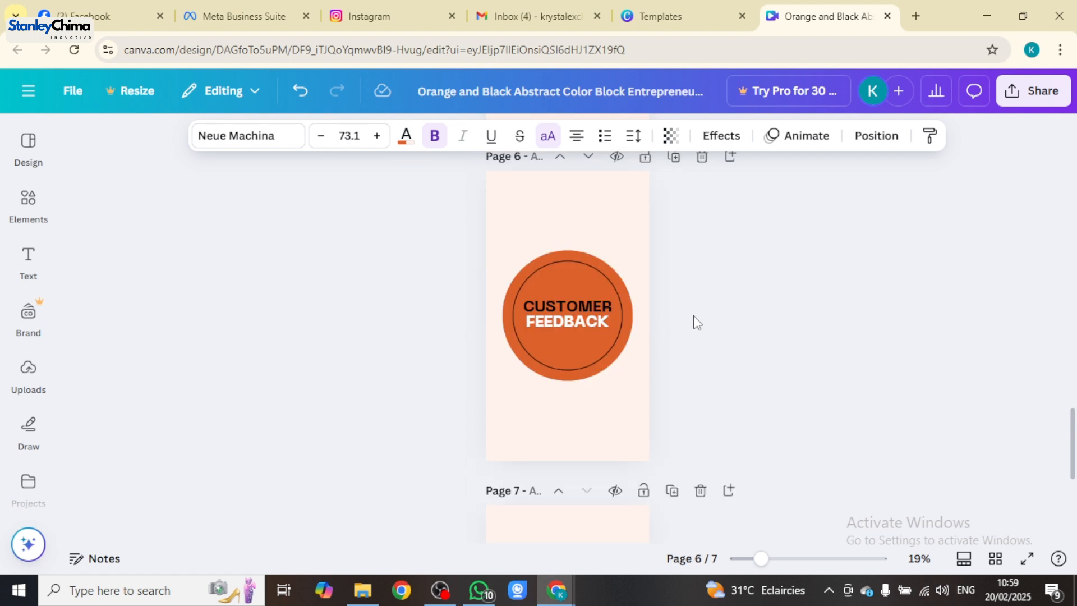
pyautogui.scroll(-3, 698, 323)
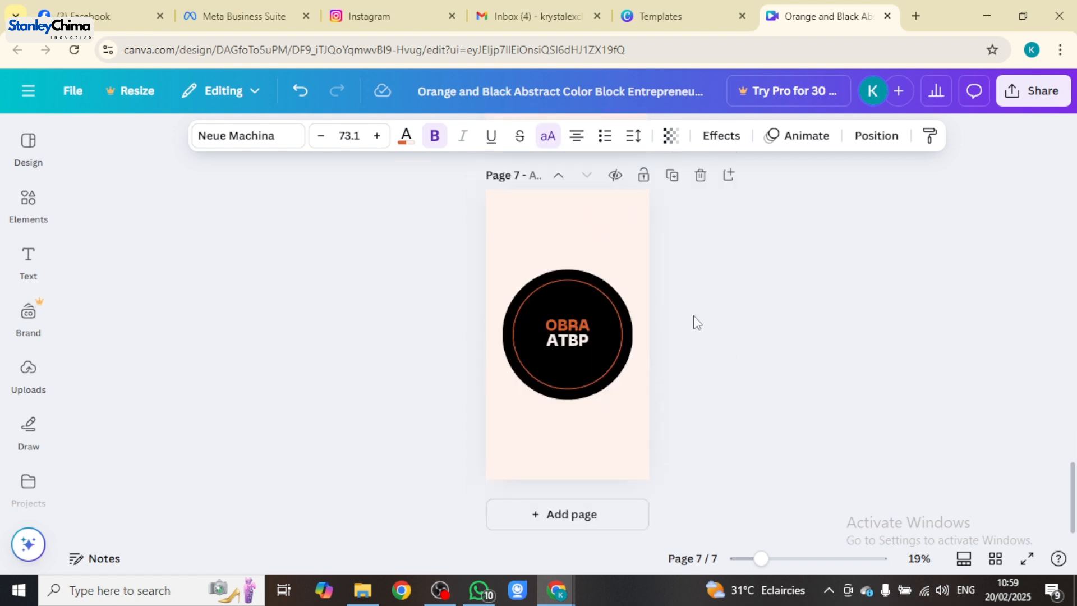
pyautogui.scroll(6, 697, 323)
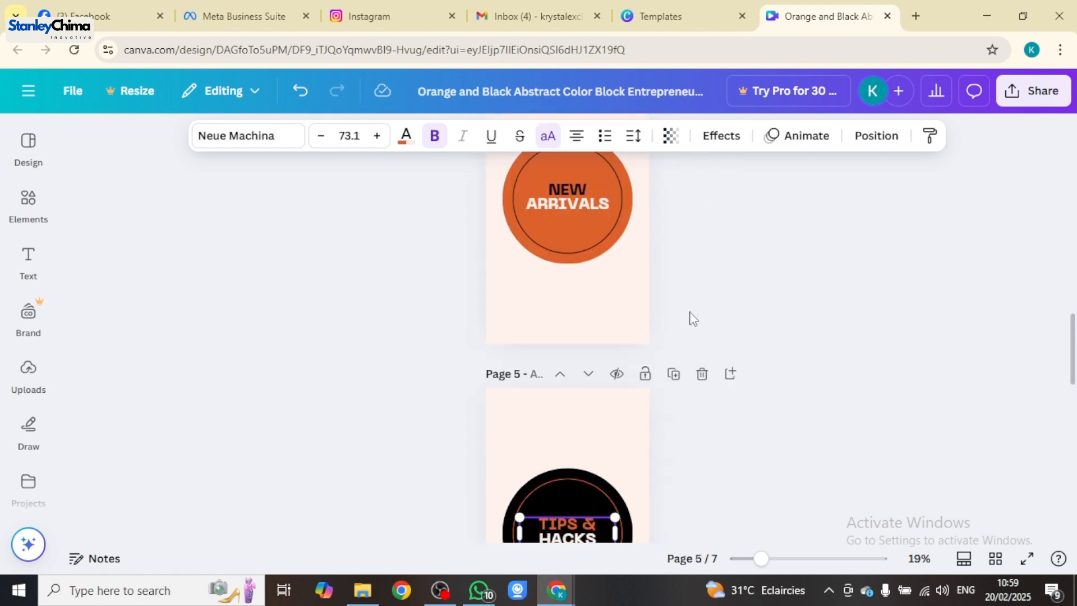
pyautogui.scroll(8, 694, 319)
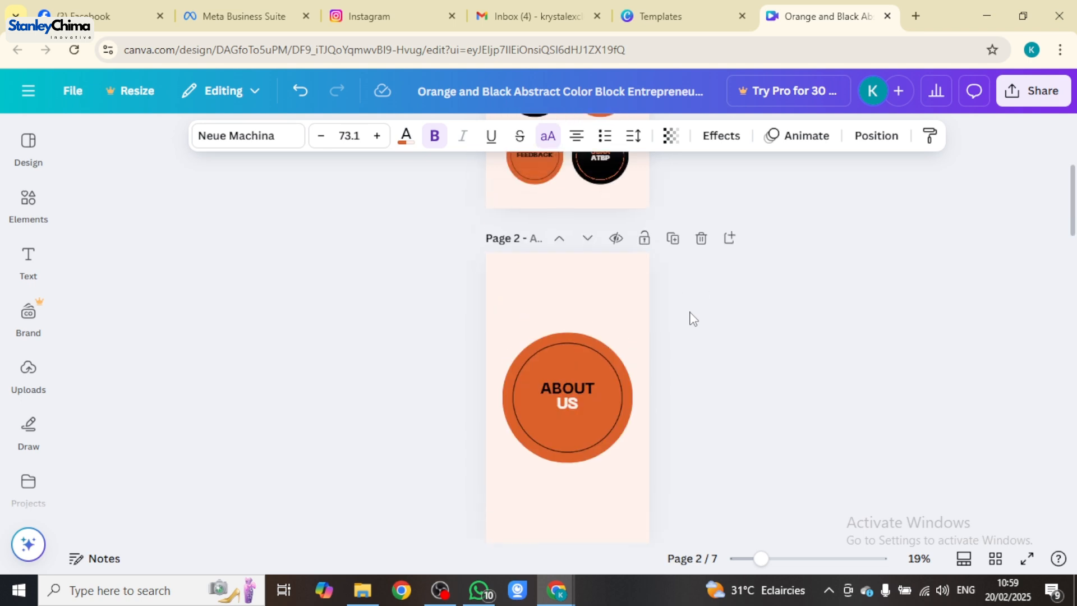
pyautogui.scroll(2, 694, 318)
pyautogui.scroll(-2, 690, 315)
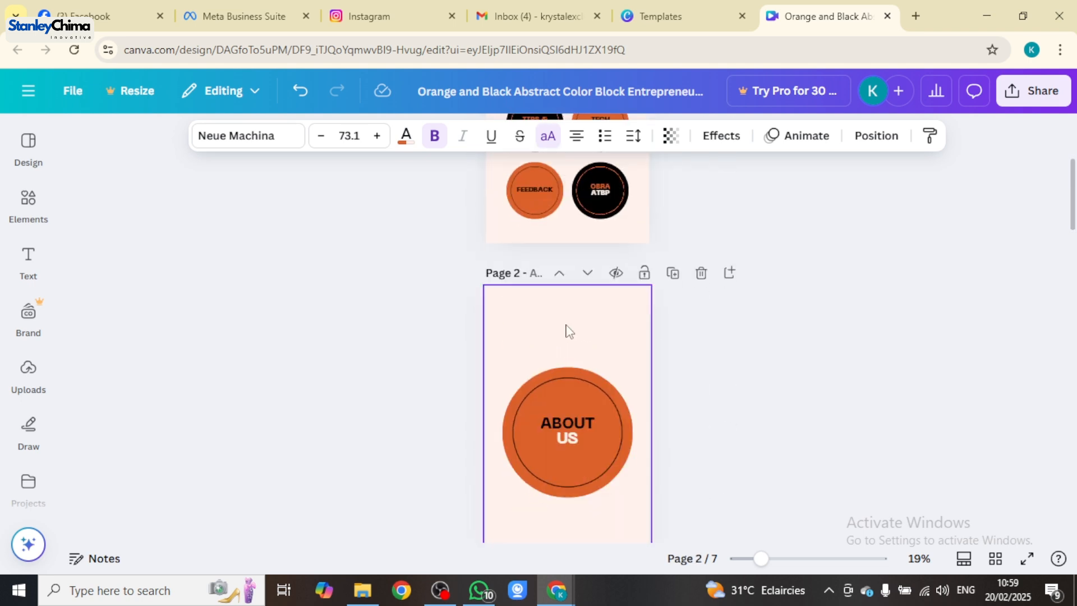
pyautogui.click(535, 331)
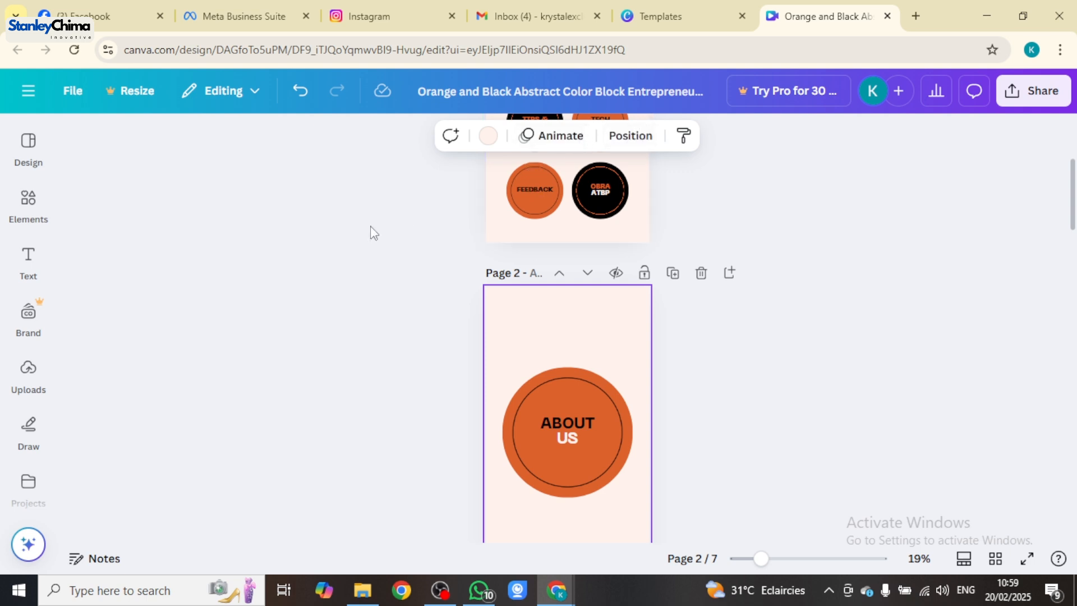
# Select page 2 itself, not the ABOUT US circle, and bring up its background colours
pyautogui.click(370, 231)
pyautogui.click(525, 323)
pyautogui.click(442, 224)
pyautogui.click(565, 385)
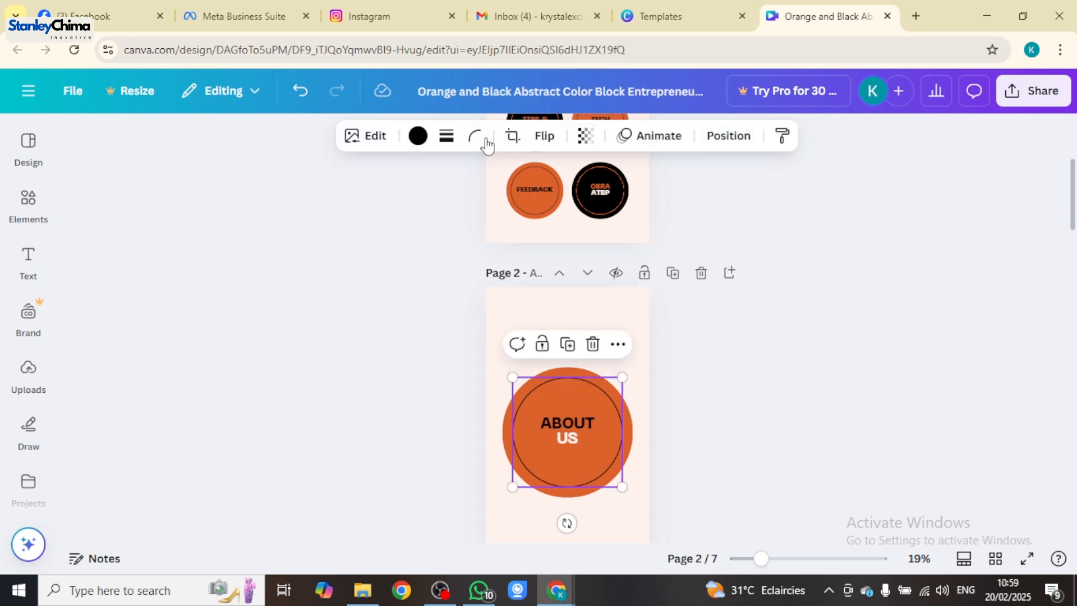
pyautogui.click(543, 339)
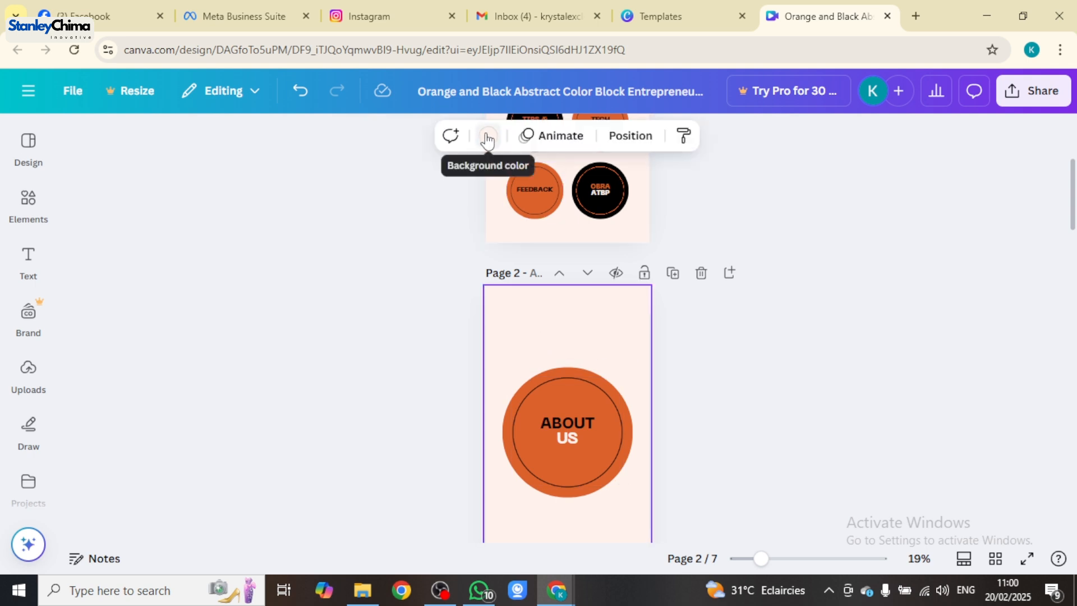
pyautogui.click(488, 139)
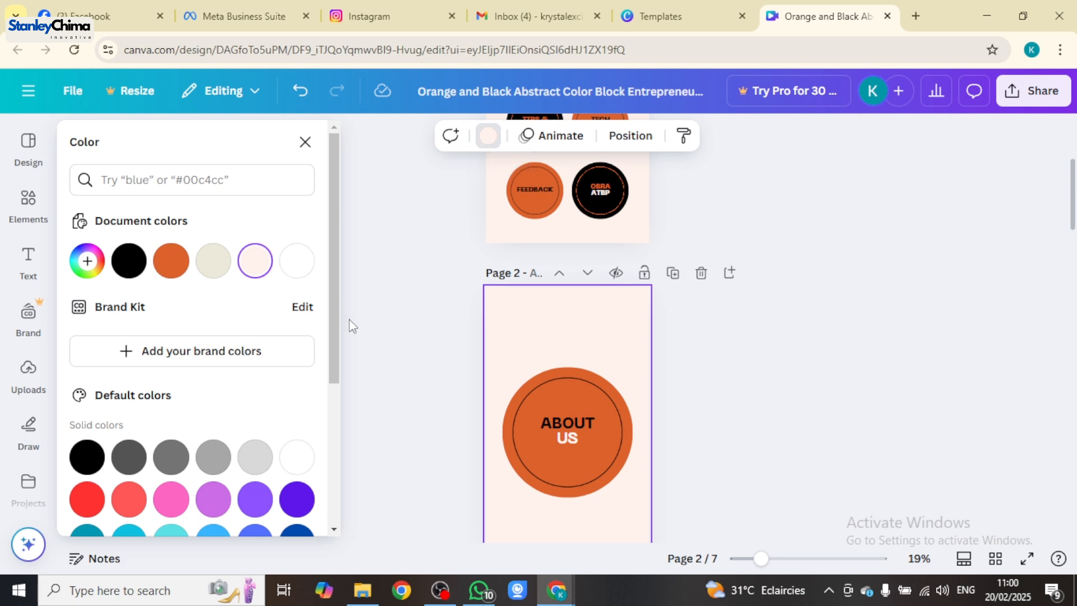
# Try a series of gradient backgrounds on page 2, ending on solid purple
pyautogui.scroll(-1, 175, 356)
pyautogui.scroll(-4, 186, 370)
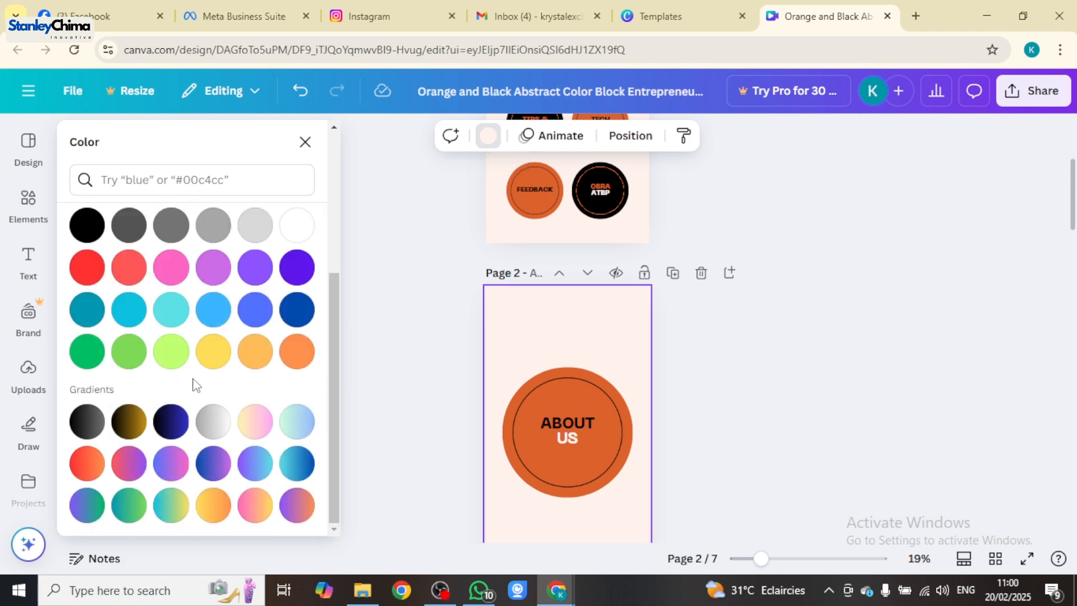
pyautogui.click(77, 424)
pyautogui.click(130, 423)
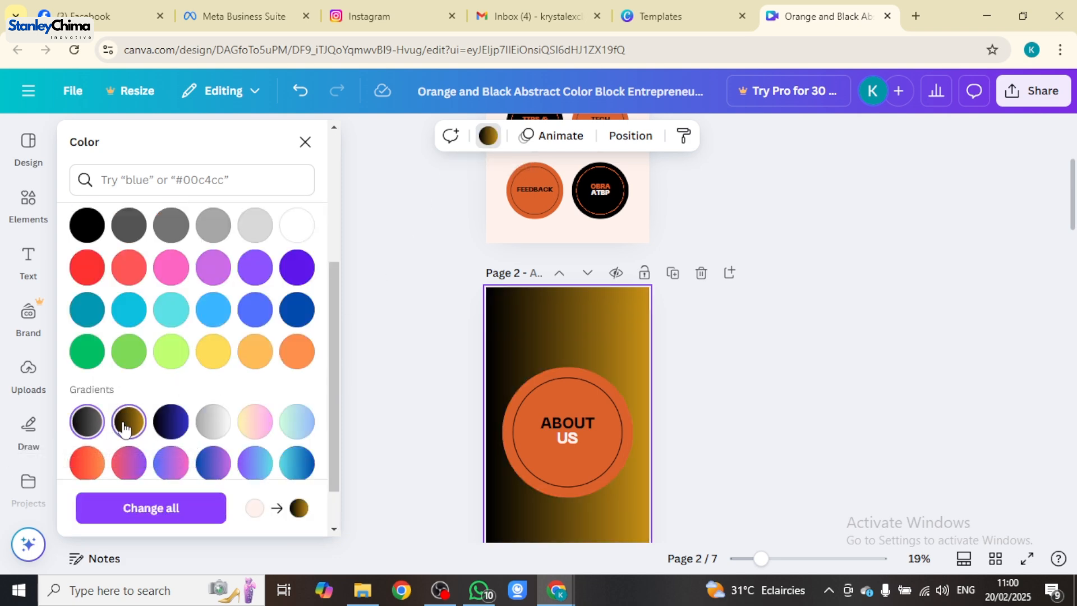
pyautogui.click(170, 431)
pyautogui.click(212, 424)
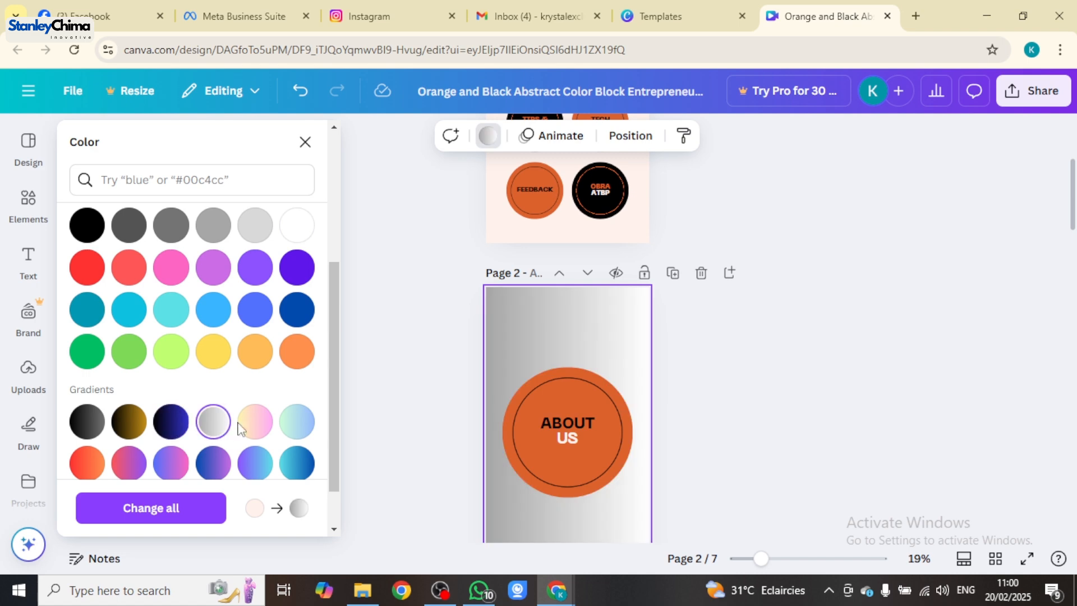
pyautogui.click(256, 428)
pyautogui.click(296, 428)
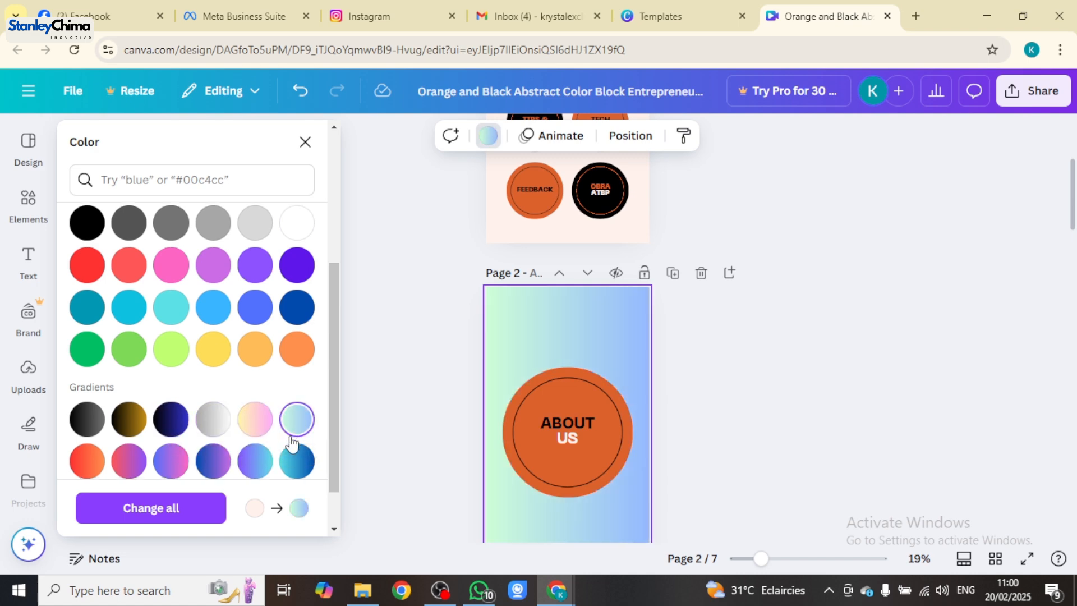
pyautogui.scroll(-1, 292, 438)
pyautogui.click(296, 406)
pyautogui.click(254, 416)
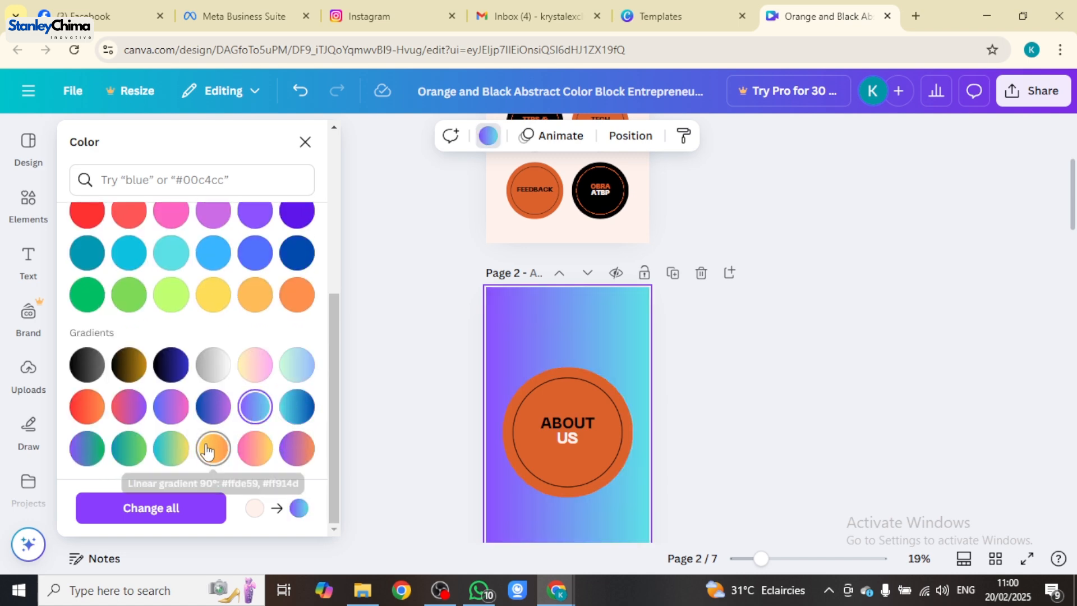
pyautogui.click(171, 449)
pyautogui.scroll(4, 191, 401)
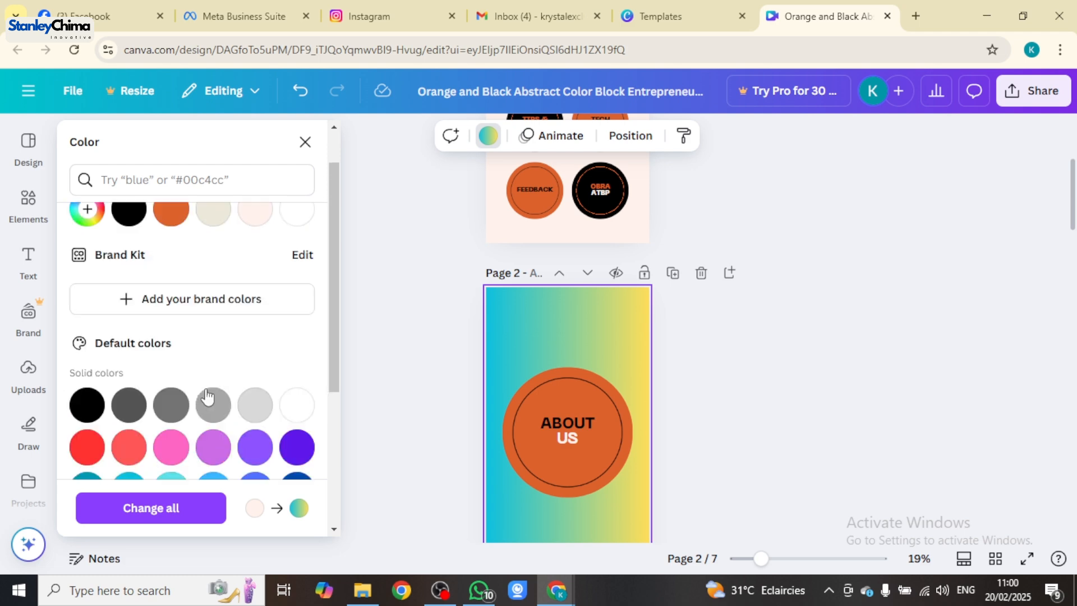
pyautogui.scroll(-3, 208, 360)
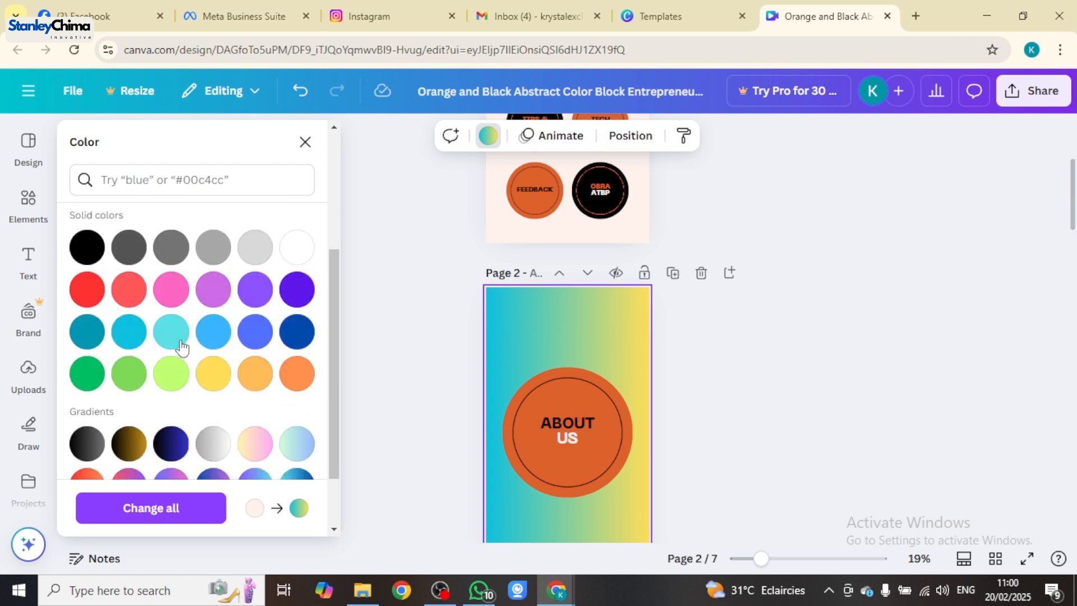
pyautogui.click(255, 289)
# Glance at the Facebook and template tabs, then make page 2's background solid yellow
pyautogui.click(78, 10)
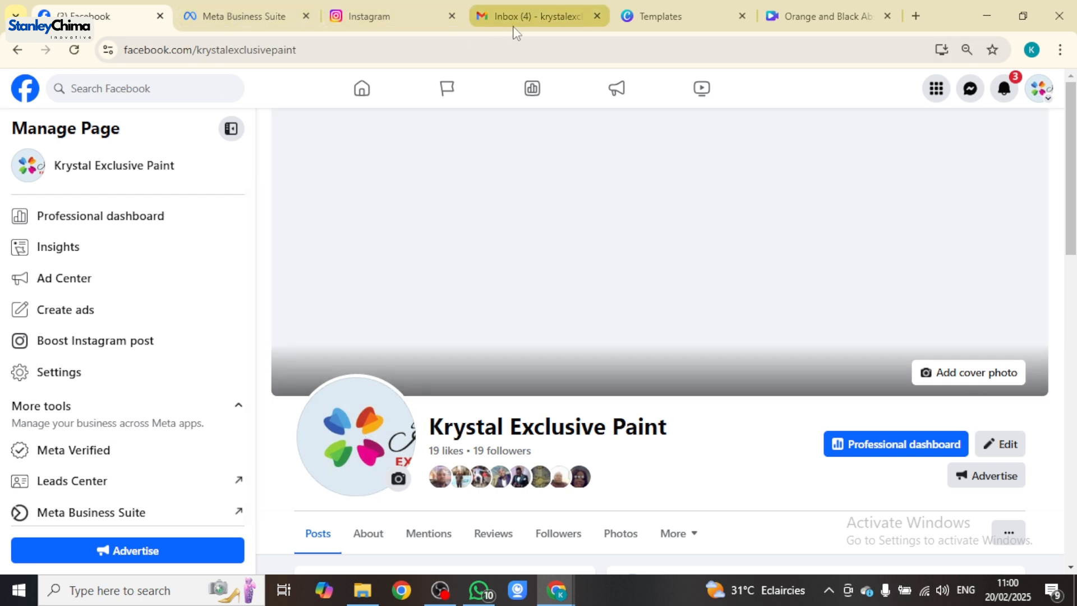
pyautogui.click(661, 16)
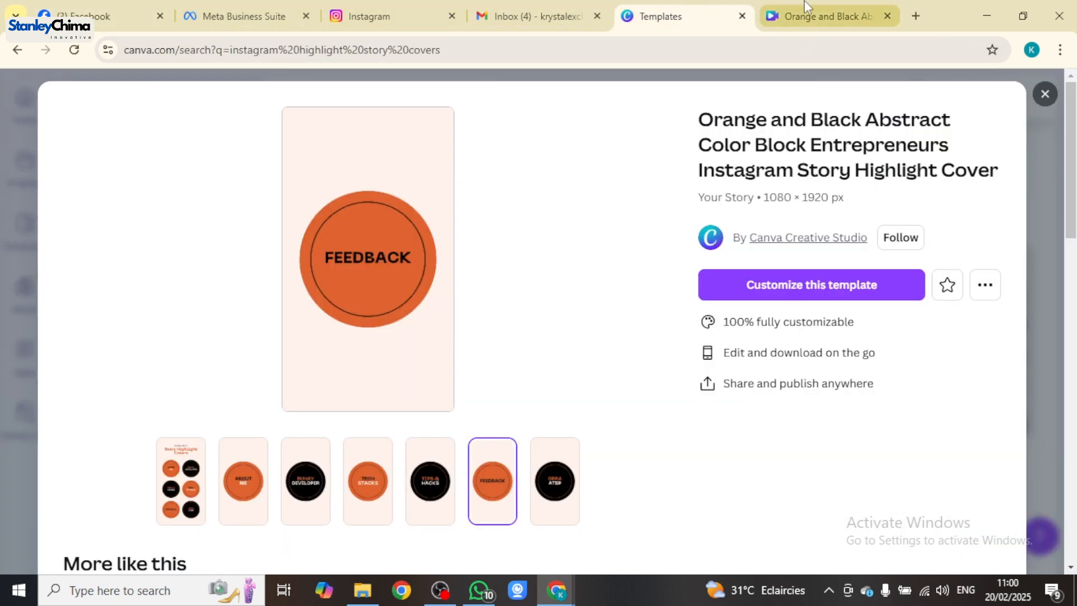
pyautogui.click(819, 16)
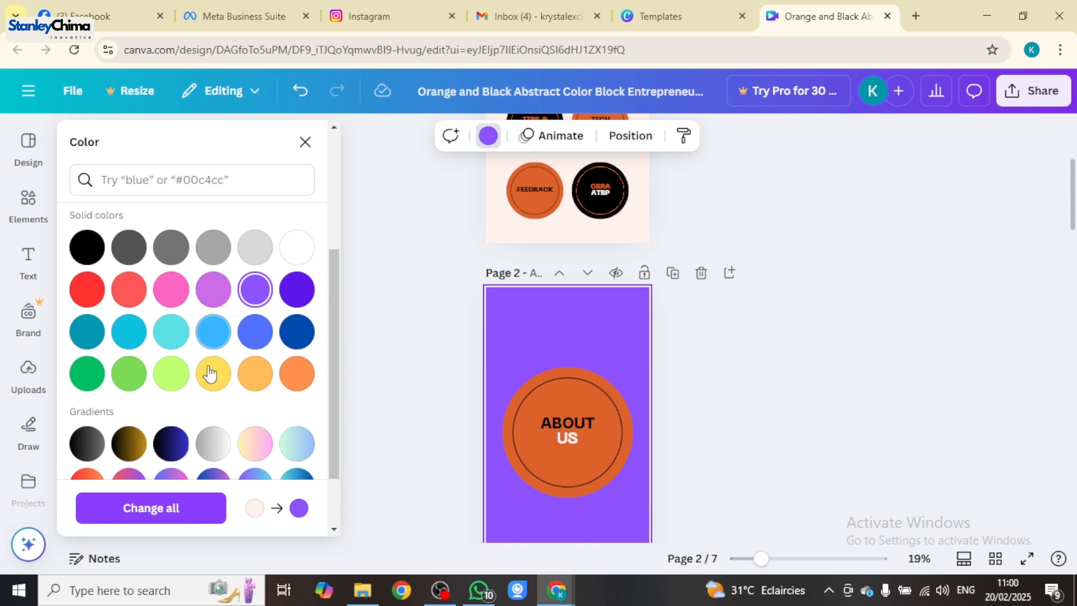
pyautogui.scroll(-2, 210, 373)
pyautogui.click(214, 294)
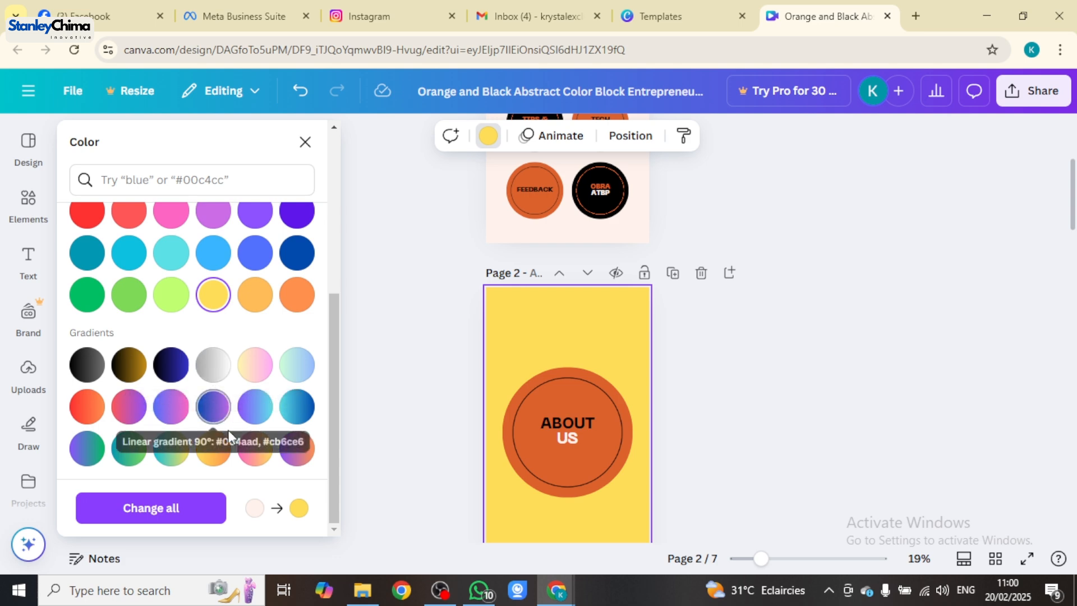
# Try a pink-purple gradient, then settle page 2 on the yellow-to-orange gradient
pyautogui.scroll(2, 212, 410)
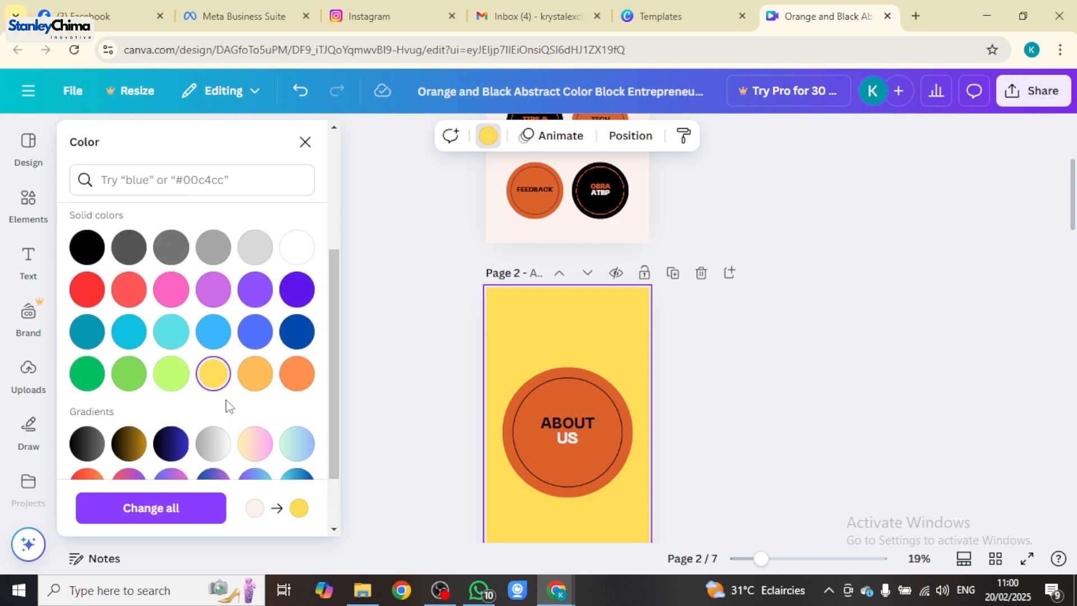
pyautogui.scroll(5, 230, 406)
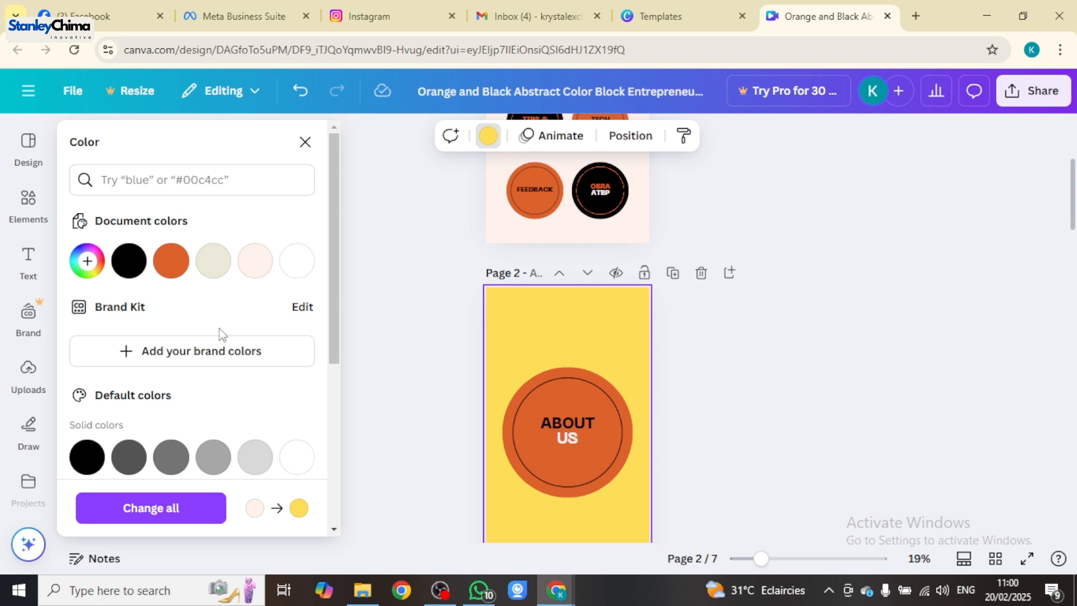
pyautogui.scroll(-5, 216, 340)
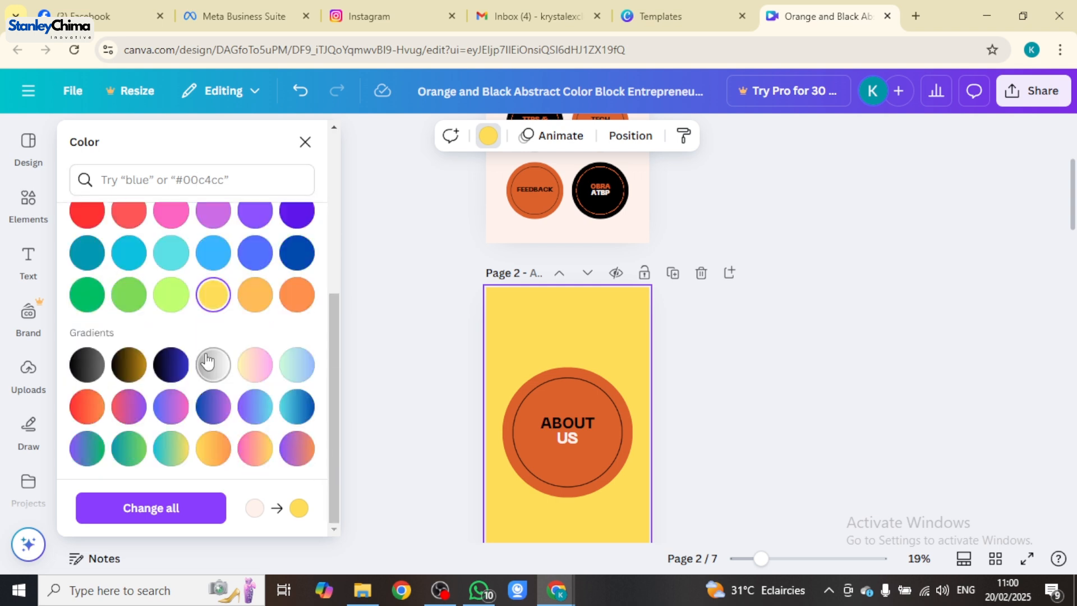
pyautogui.click(135, 415)
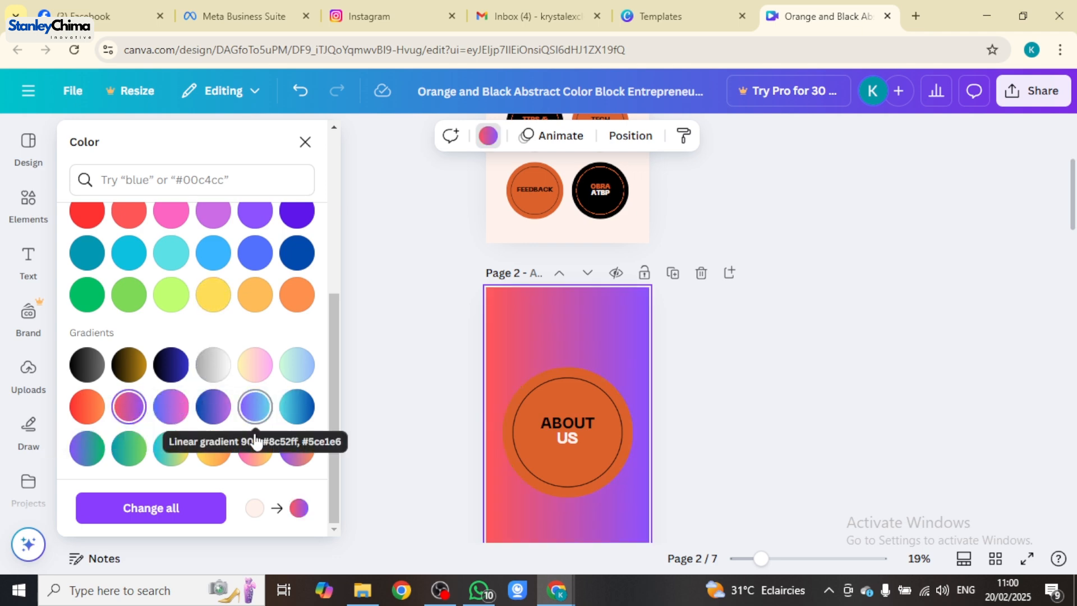
pyautogui.click(216, 447)
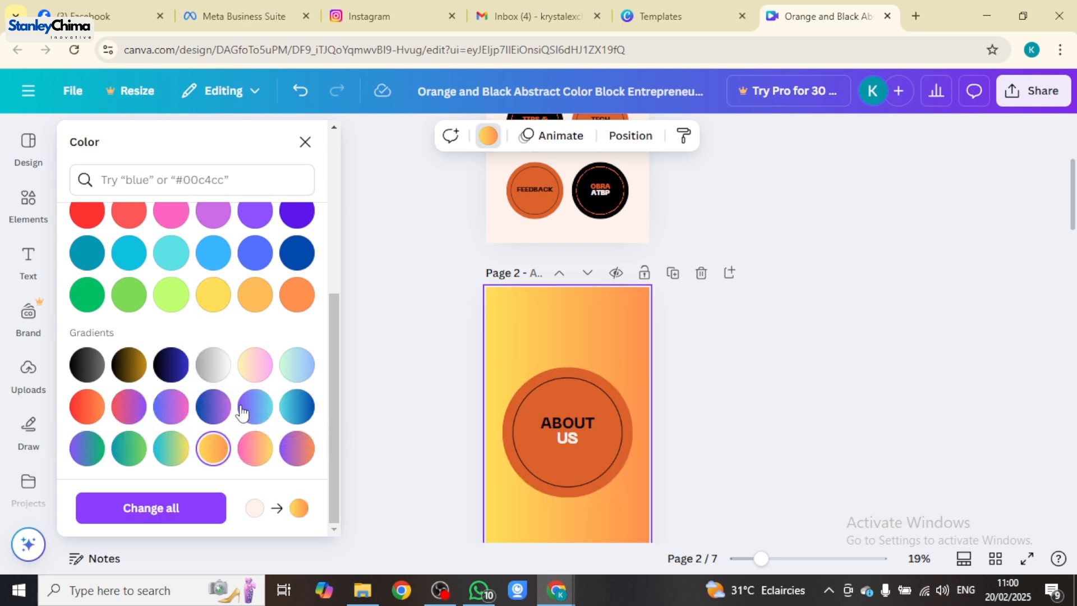
pyautogui.scroll(-8, 573, 353)
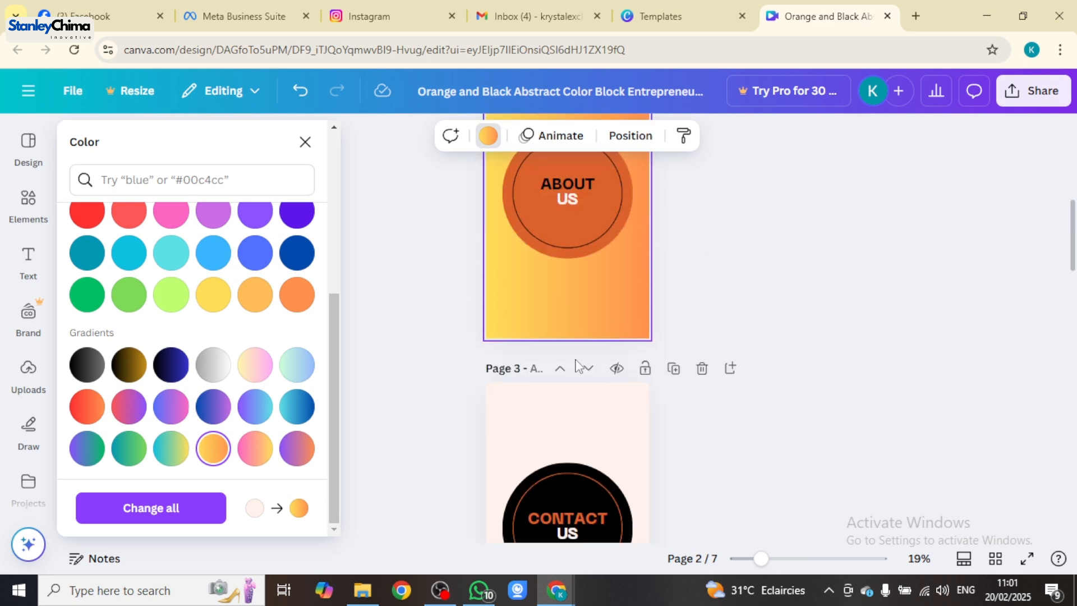
pyautogui.scroll(10, 576, 366)
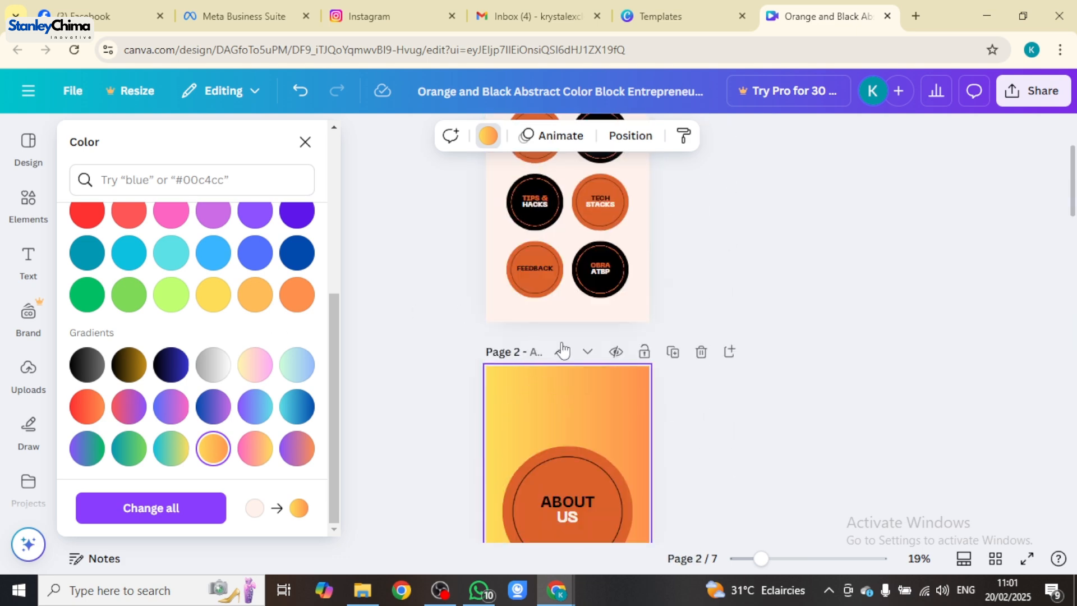
# Undo the background changes to restore page 2's pale pink background
pyautogui.hotkey('ctrl', 'z')
pyautogui.hotkey('ctrl', 'z')
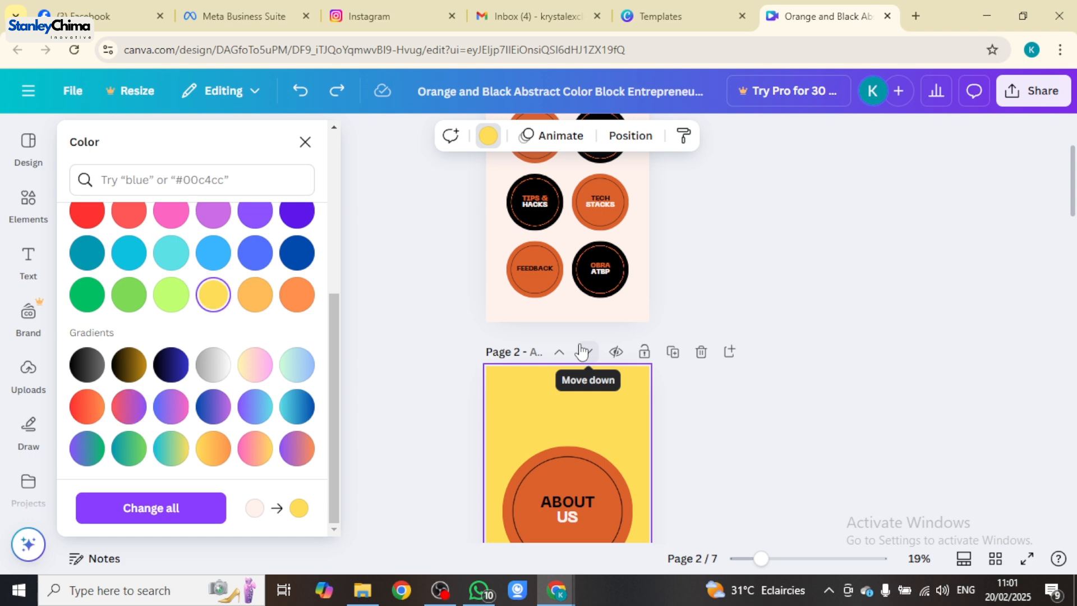
pyautogui.hotkey('ctrl', 'z')
pyautogui.hotkey('ctrl', 'z')
pyautogui.hotkey('ctrl', 'z')
pyautogui.hotkey('ctrl', 'z')
pyautogui.hotkey('ctrl', 'z')
pyautogui.hotkey('ctrl', 'z')
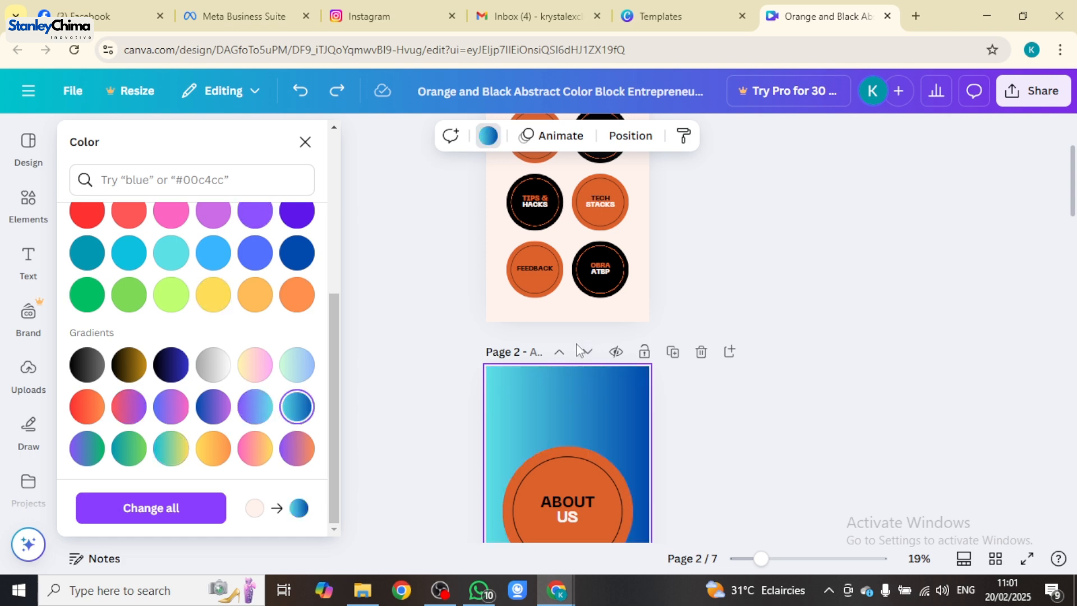
pyautogui.hotkey('ctrl', 'z')
pyautogui.hotkey('ctrl', 'z')
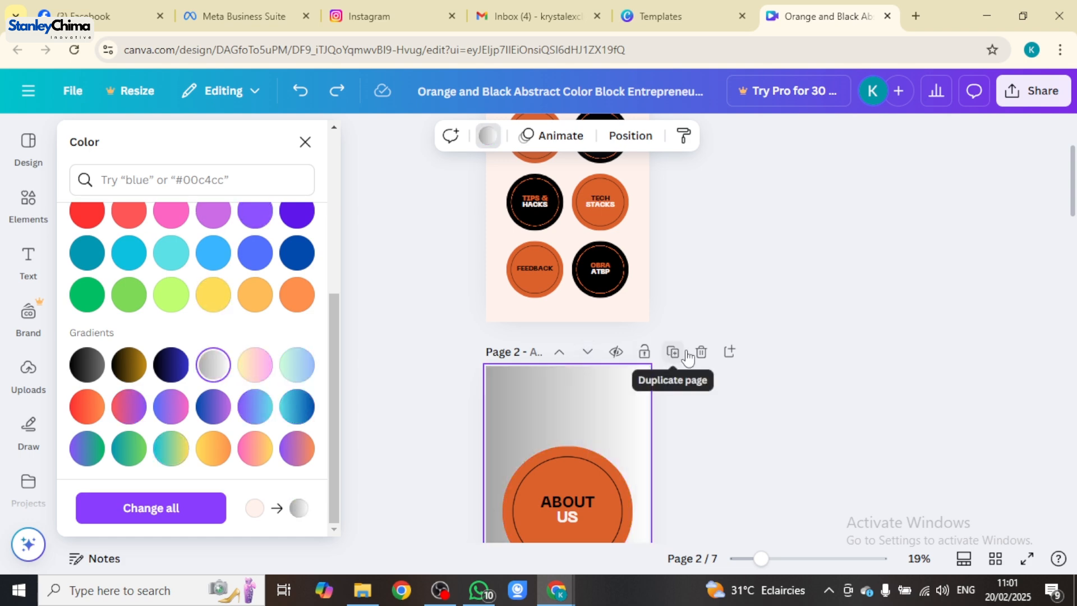
pyautogui.scroll(-2, 746, 351)
pyautogui.hotkey('ctrl', 'z')
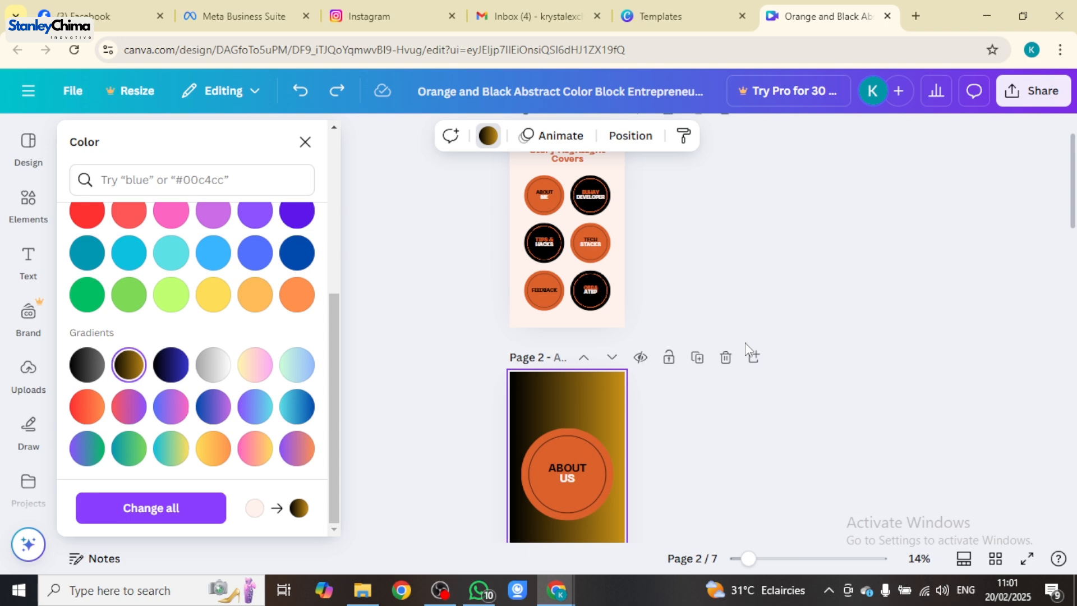
pyautogui.hotkey('ctrl', 'z')
pyautogui.hotkey('ctrl', 'z')
# Scroll through pages 3–7 to check the other covers
pyautogui.scroll(-6, 818, 354)
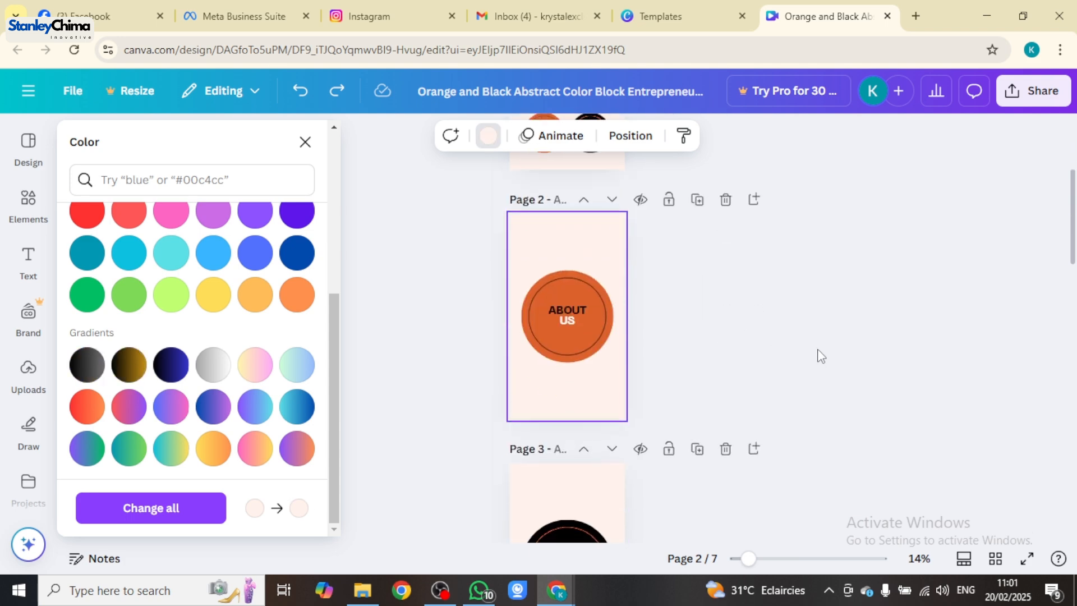
pyautogui.scroll(2, 821, 359)
pyautogui.scroll(2, 821, 359)
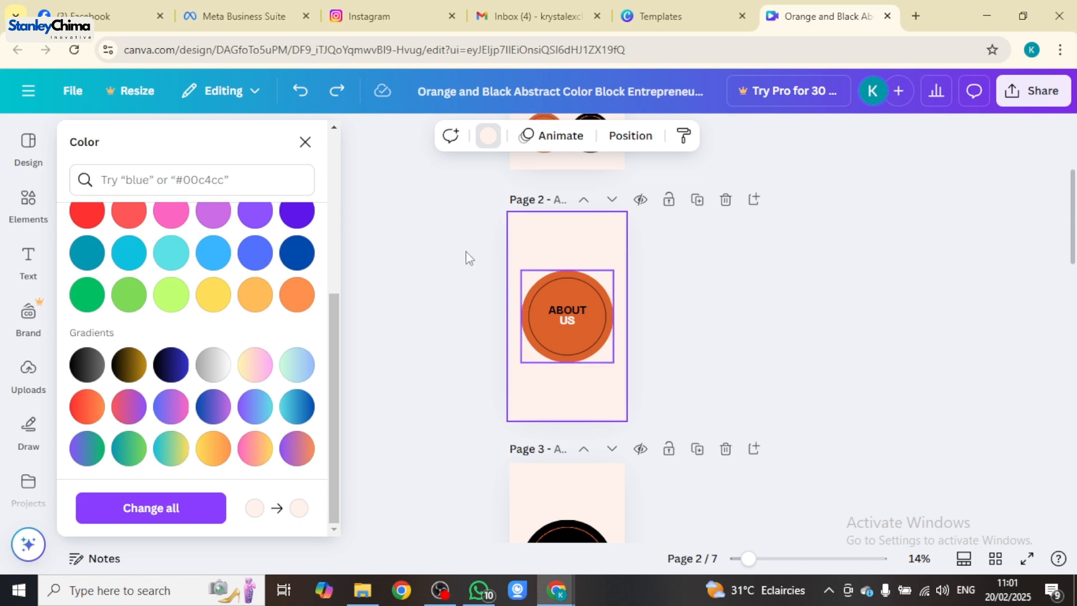
pyautogui.scroll(3, 640, 297)
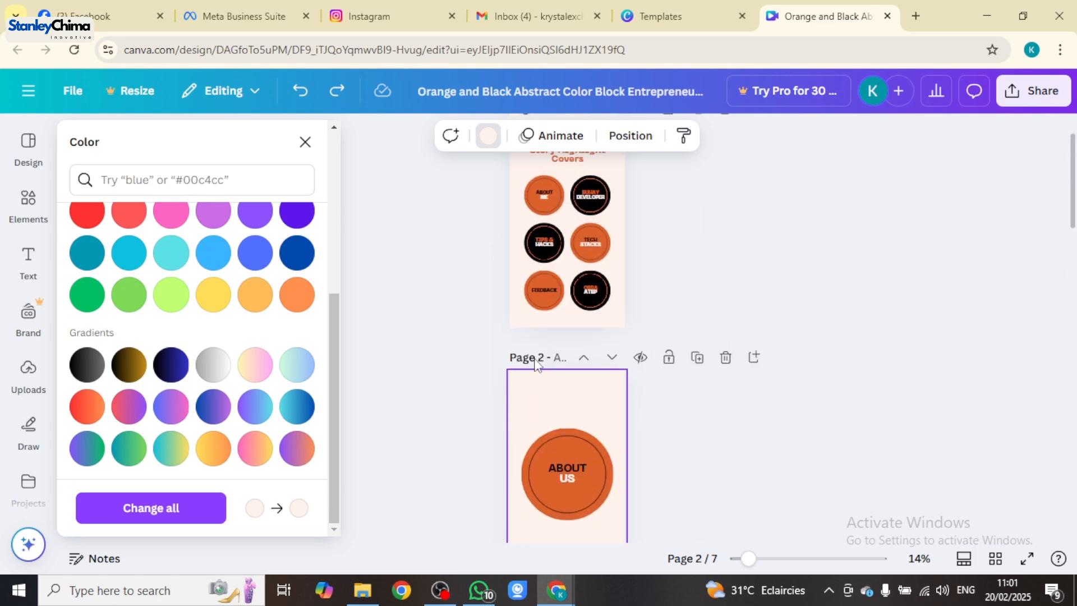
pyautogui.scroll(-7, 561, 362)
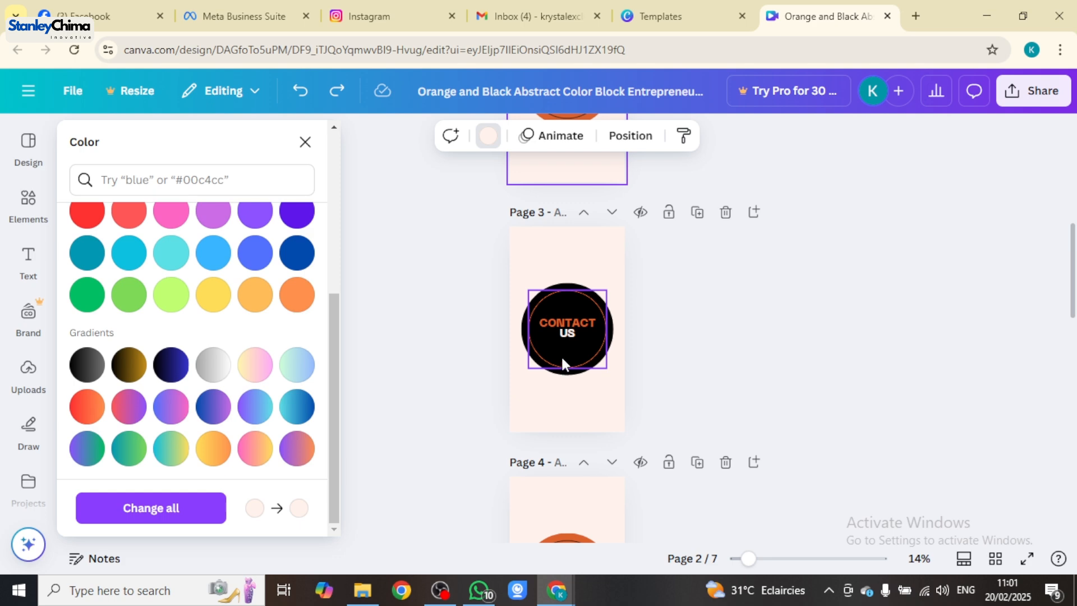
pyautogui.scroll(-4, 562, 360)
pyautogui.scroll(-8, 563, 353)
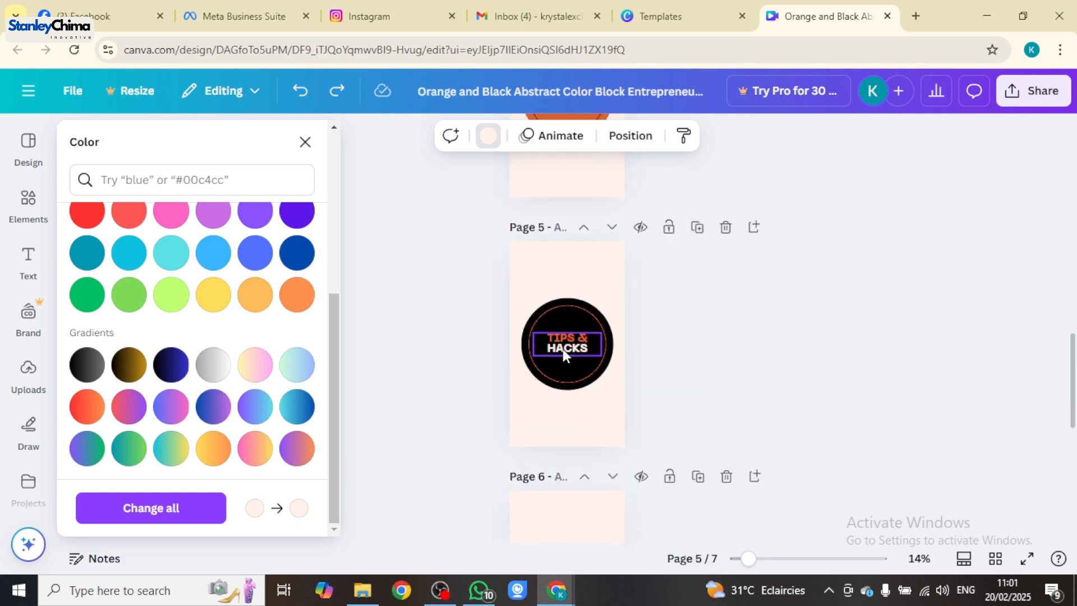
pyautogui.scroll(-5, 565, 356)
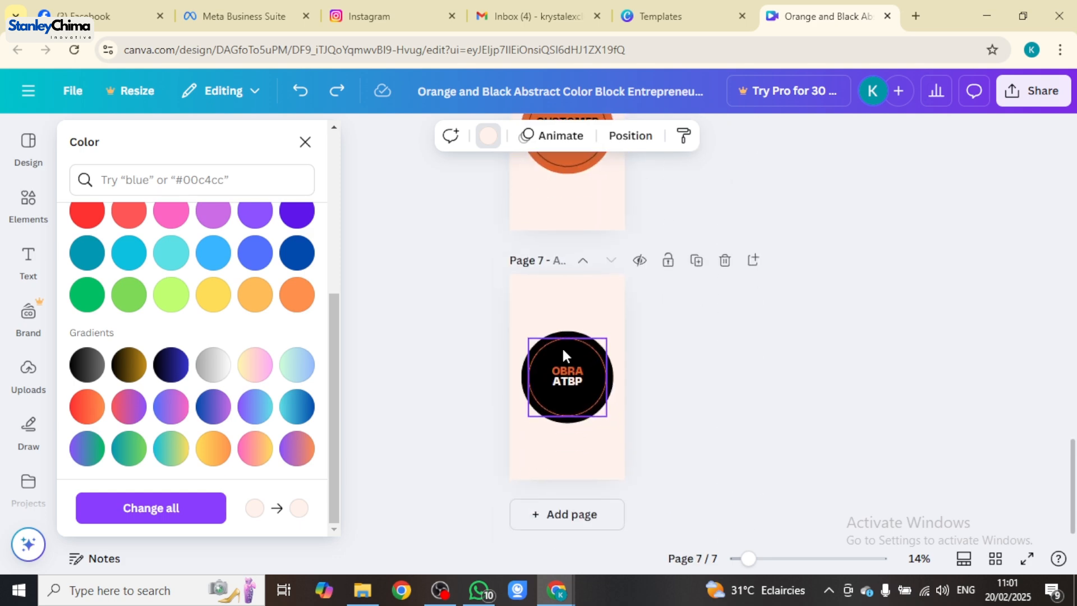
pyautogui.scroll(5, 564, 355)
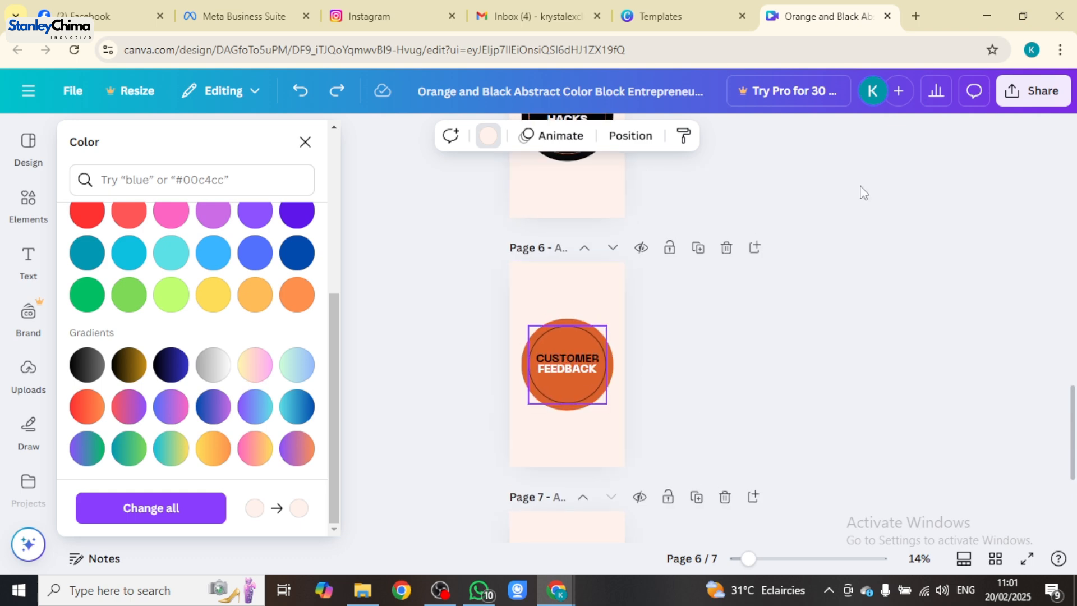
# Download pages 2–6 of the design as PNG files from Share > Download
pyautogui.click(1039, 97)
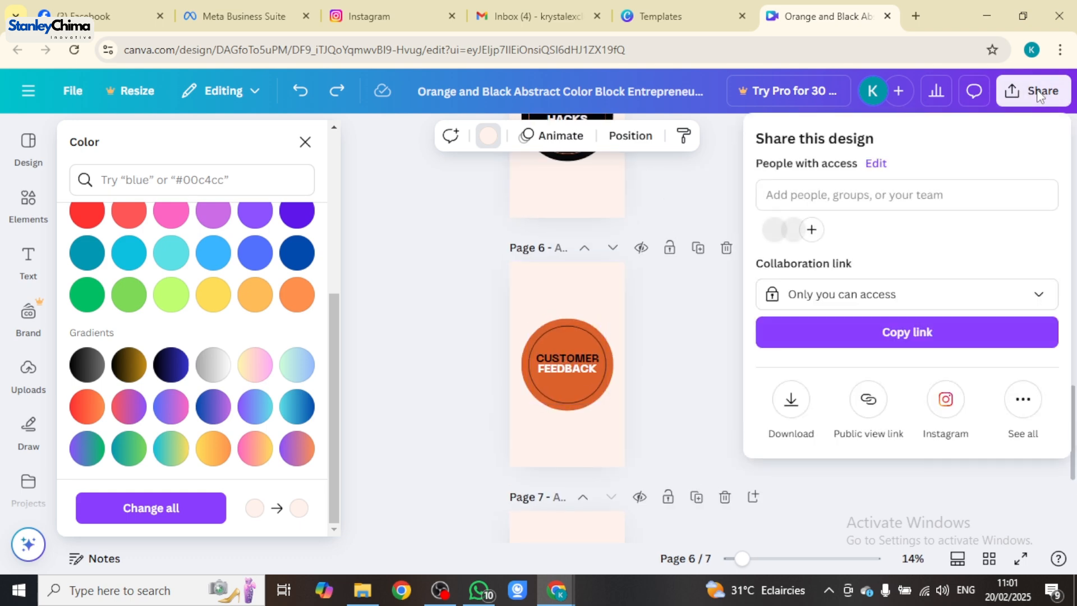
pyautogui.click(793, 400)
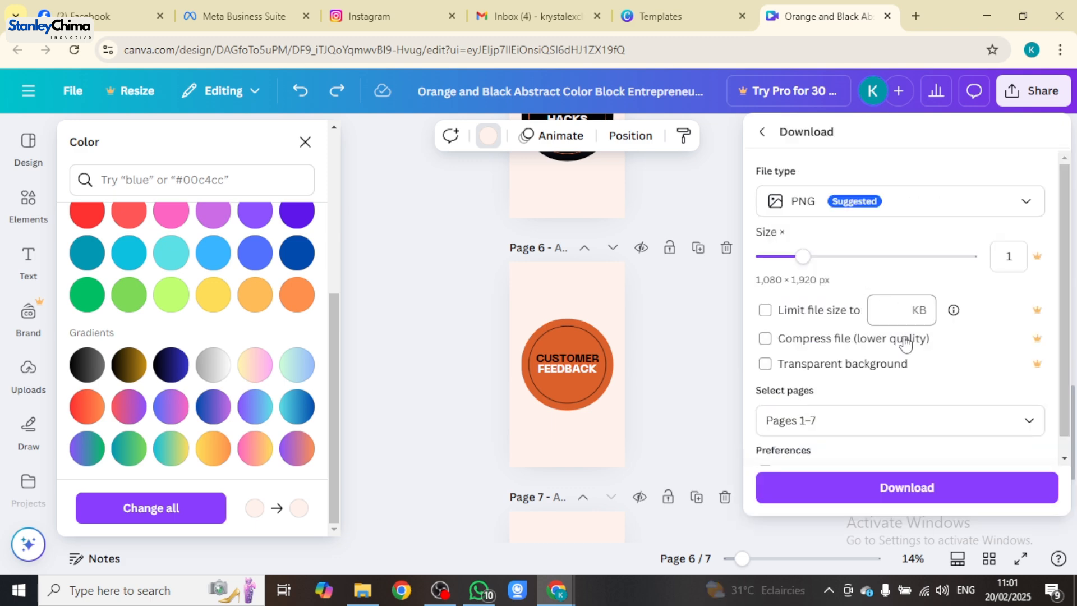
pyautogui.scroll(-1, 861, 406)
pyautogui.click(825, 402)
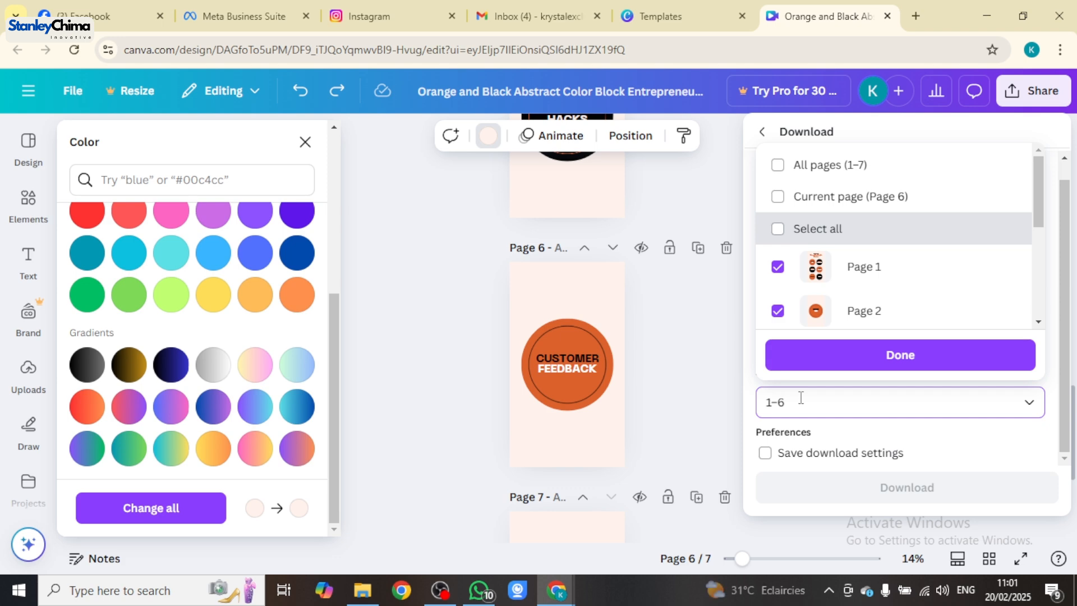
pyautogui.write('6')
pyautogui.press('BackSpace')
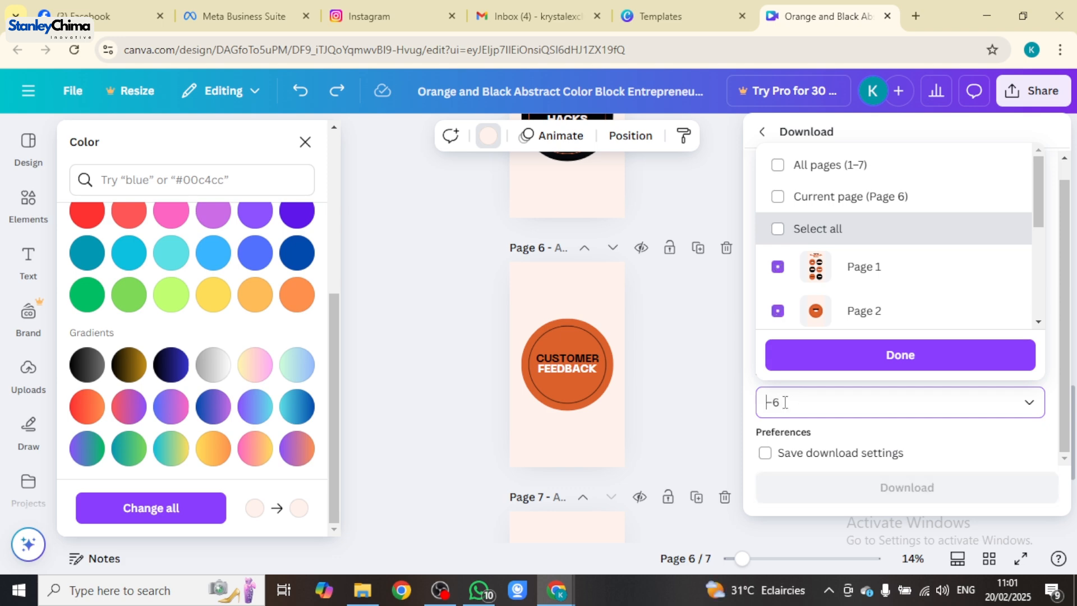
pyautogui.write('2')
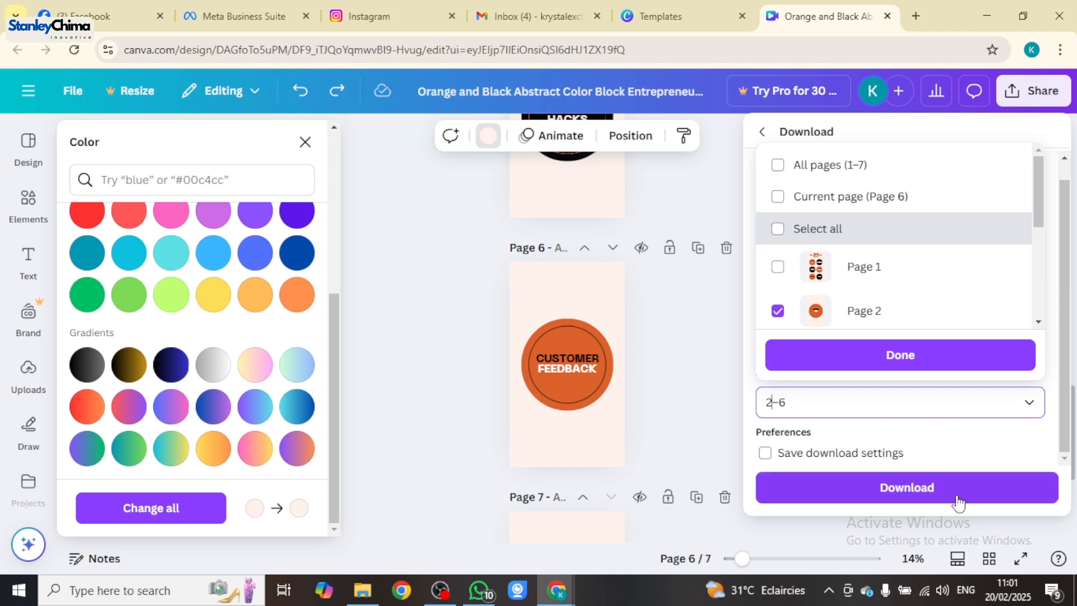
pyautogui.click(917, 488)
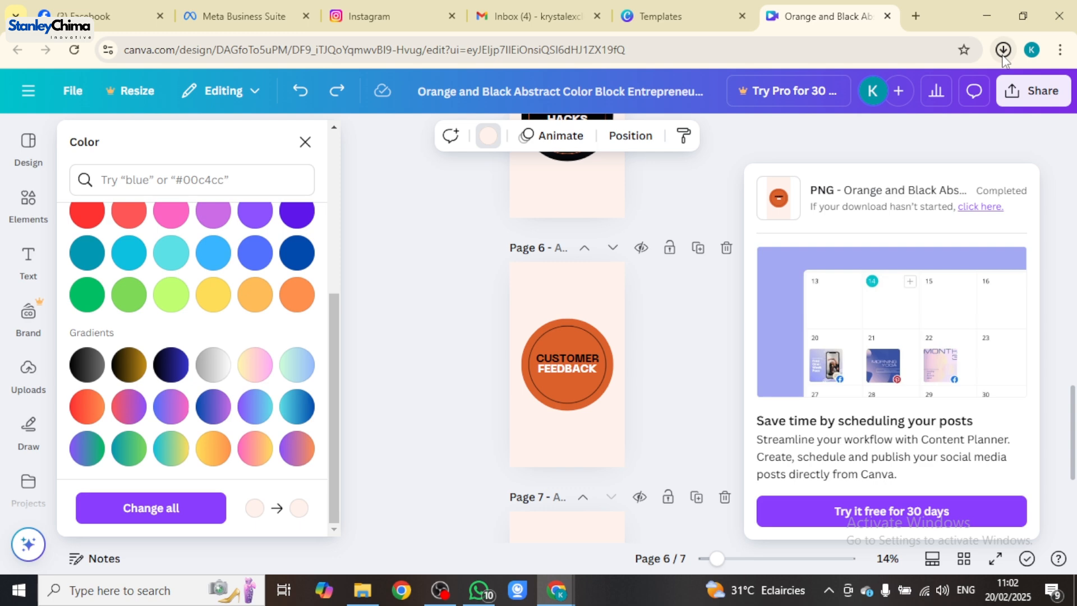
# Confirm the 359 KB Highlight Cover zip in Chrome's downloads, then launch File Explorer
pyautogui.click(1004, 50)
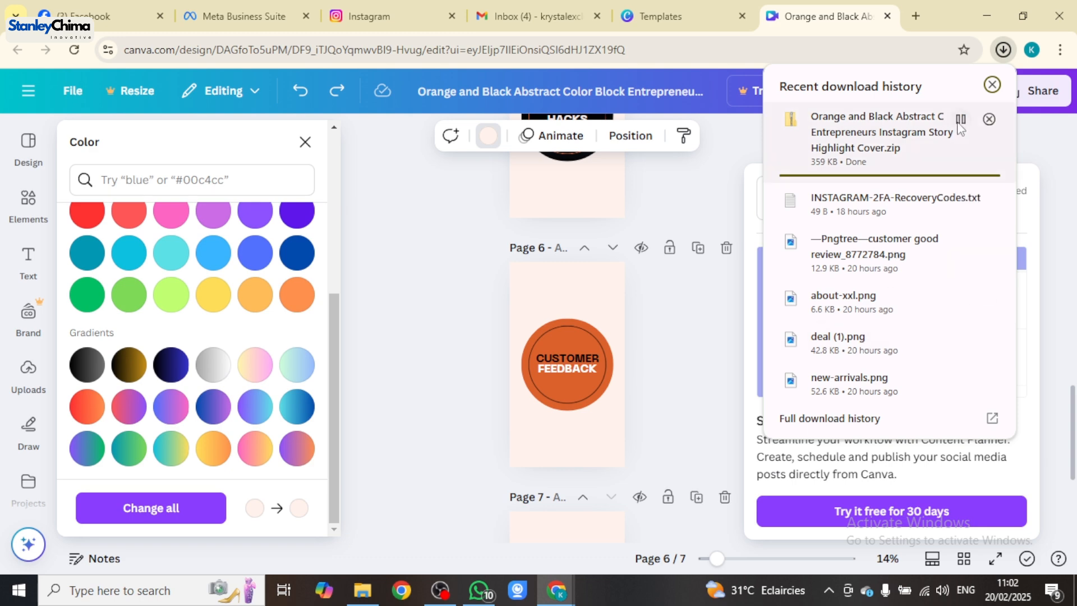
pyautogui.click(993, 85)
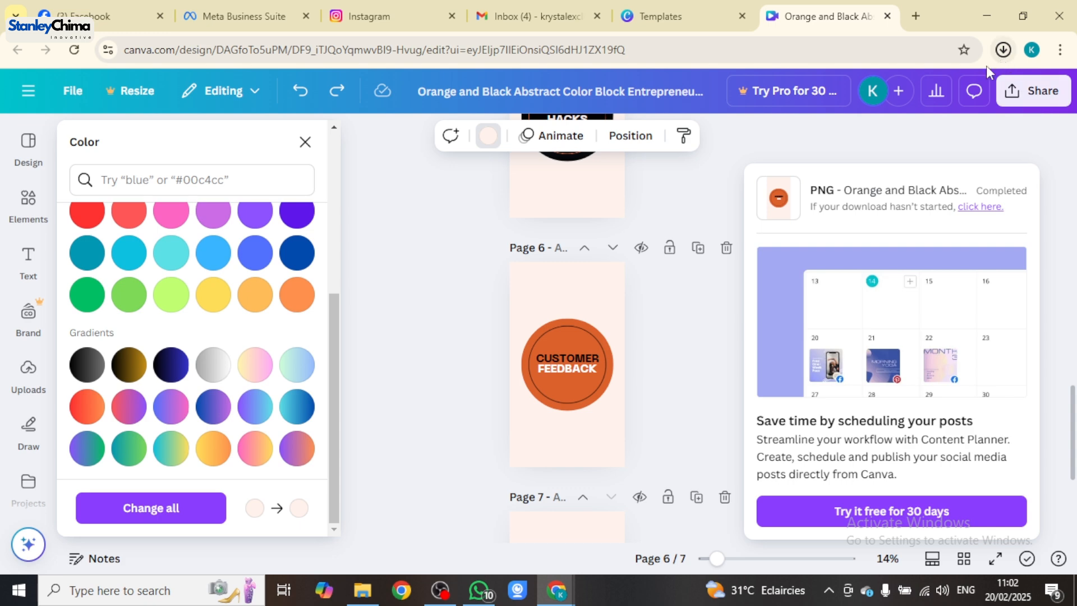
pyautogui.click(364, 591)
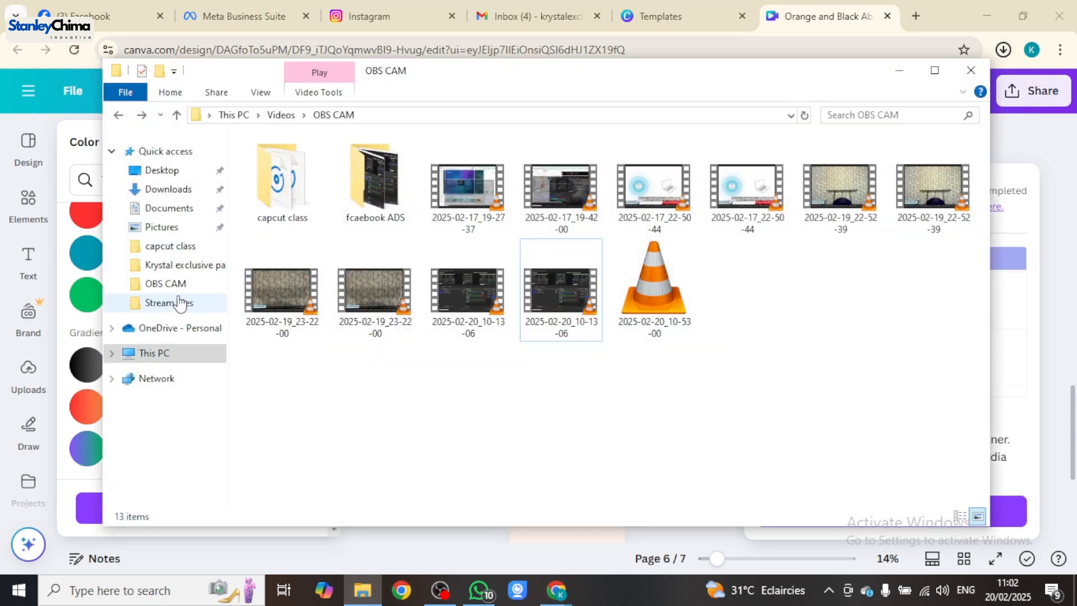
# Open the Highlight Cover zip in Downloads and view its files as large icons
pyautogui.click(167, 193)
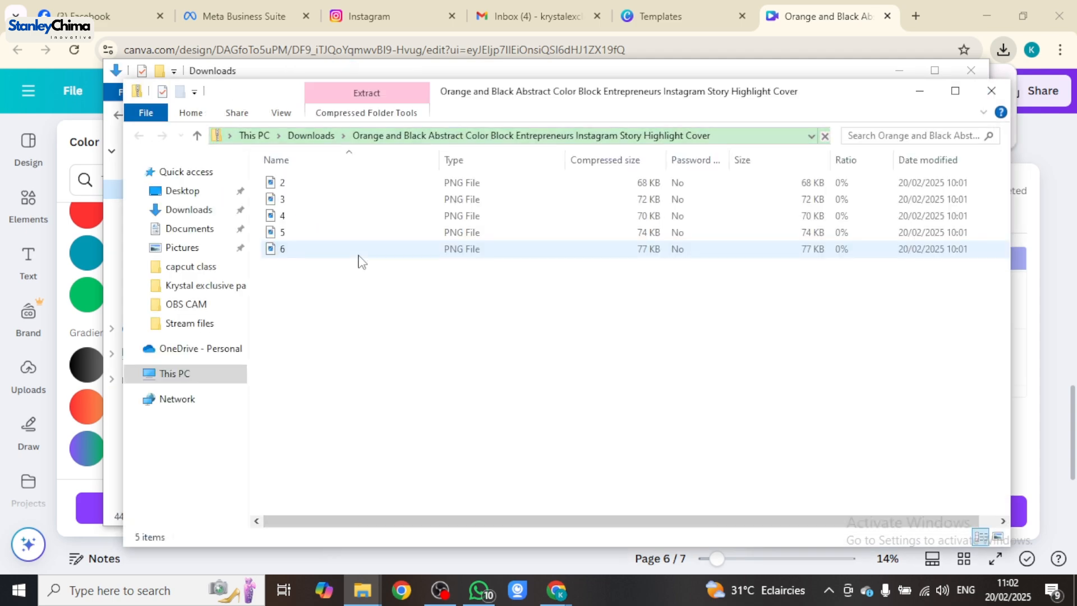
pyautogui.click(312, 138)
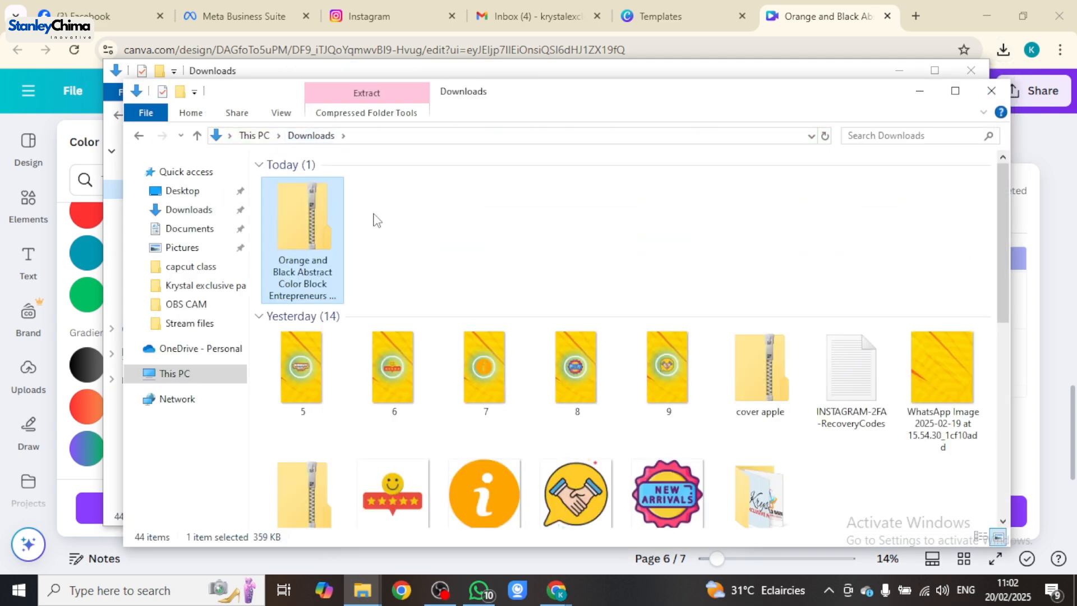
pyautogui.doubleClick(290, 230)
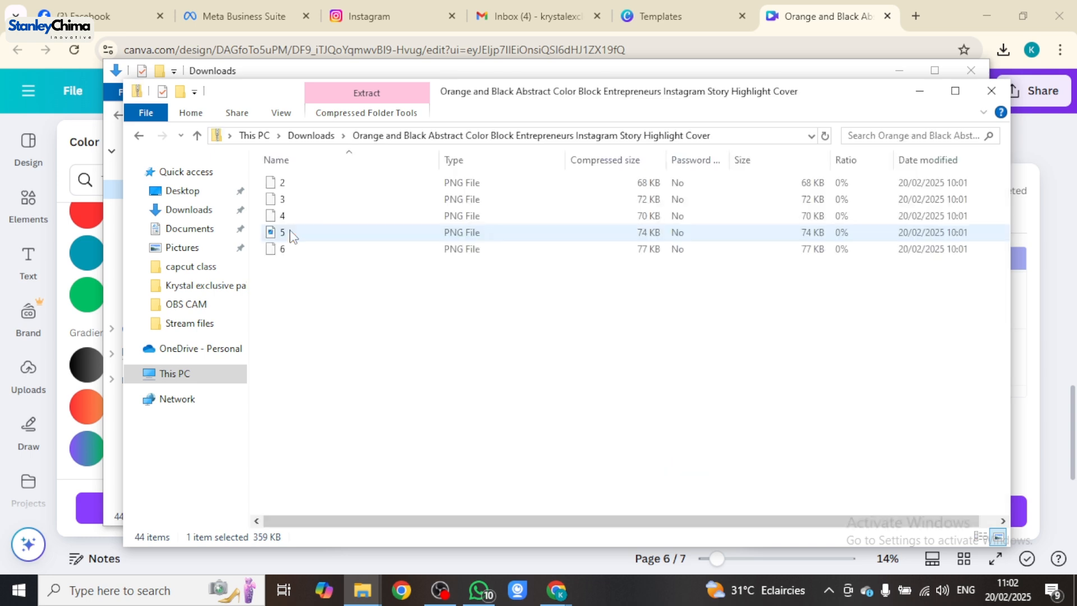
pyautogui.rightClick(422, 299)
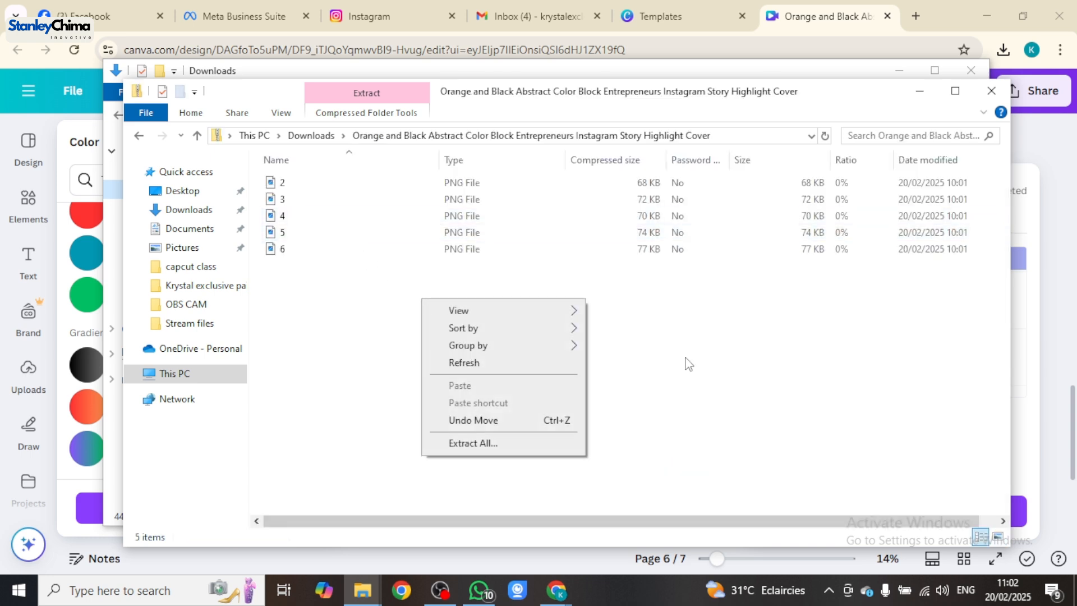
pyautogui.moveTo(531, 320)
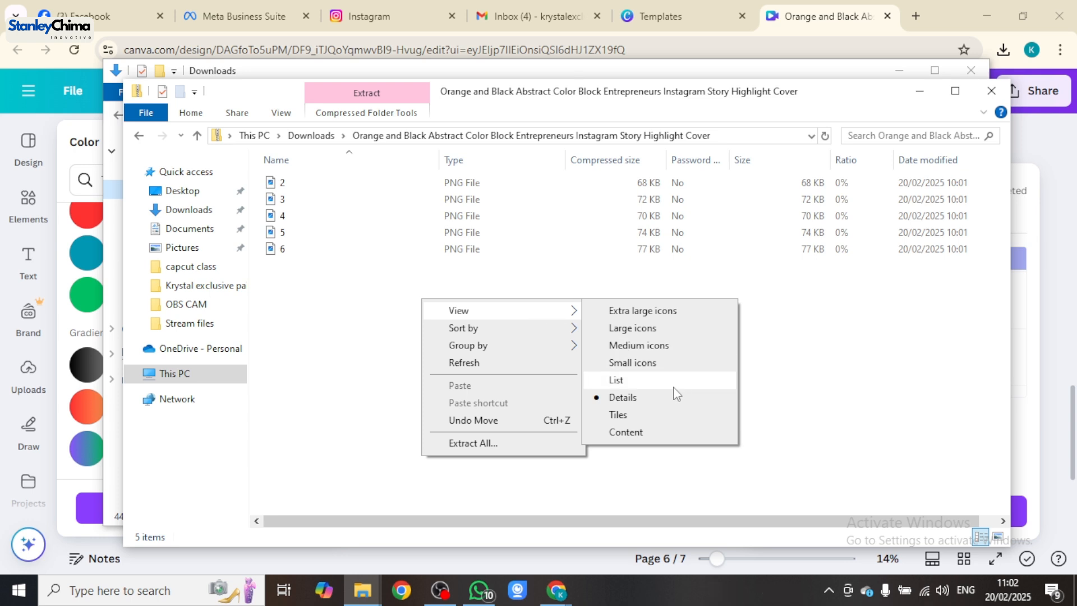
pyautogui.click(645, 328)
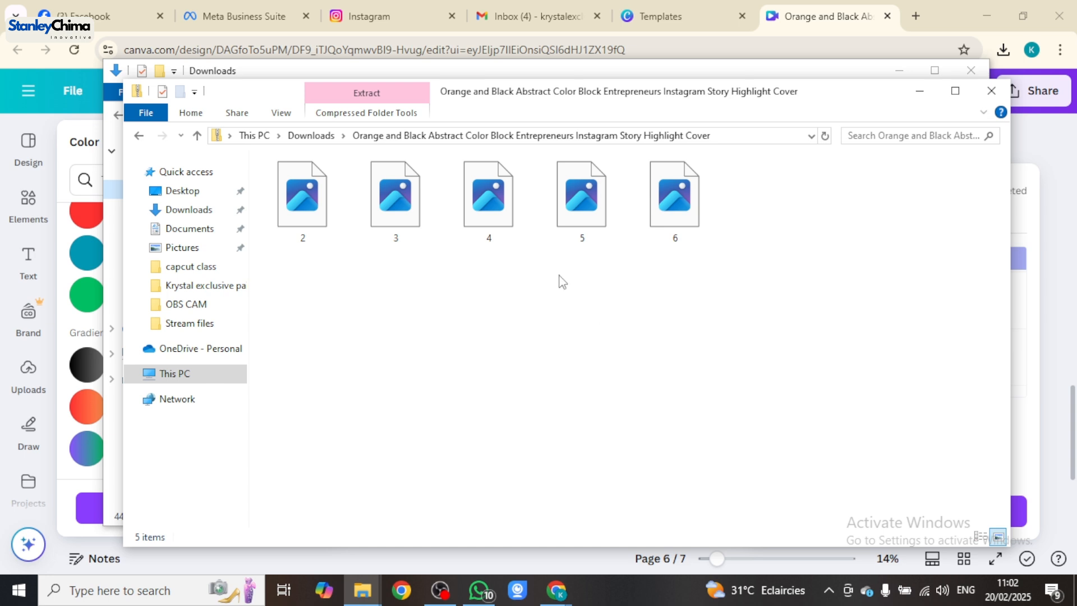
# Copy the five cover PNGs into Downloads, replacing the same-named files
pyautogui.moveTo(782, 245); pyautogui.dragTo(288, 187)
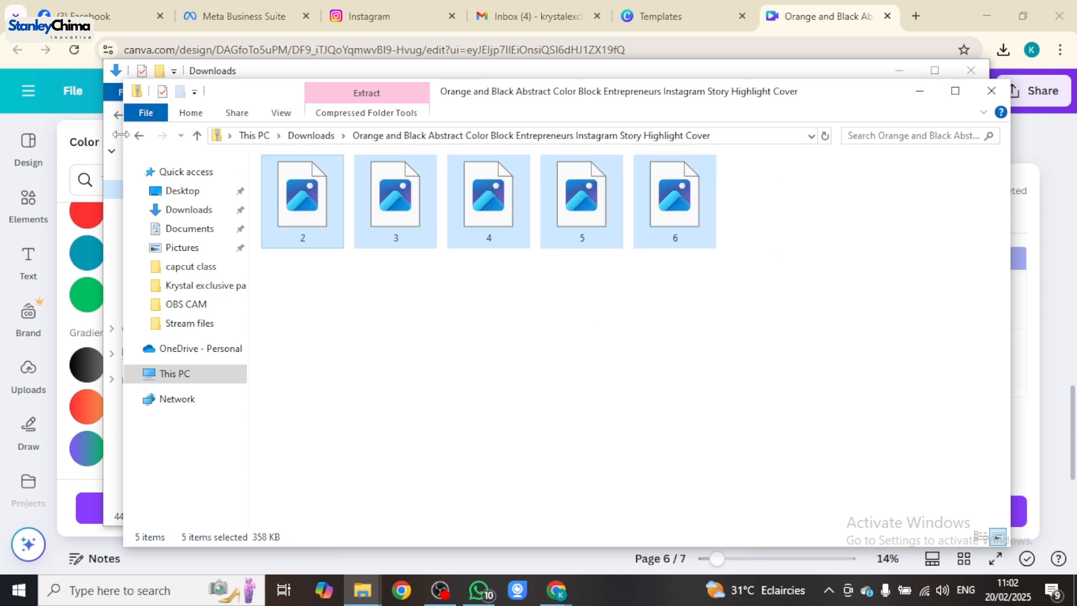
pyautogui.click(139, 135)
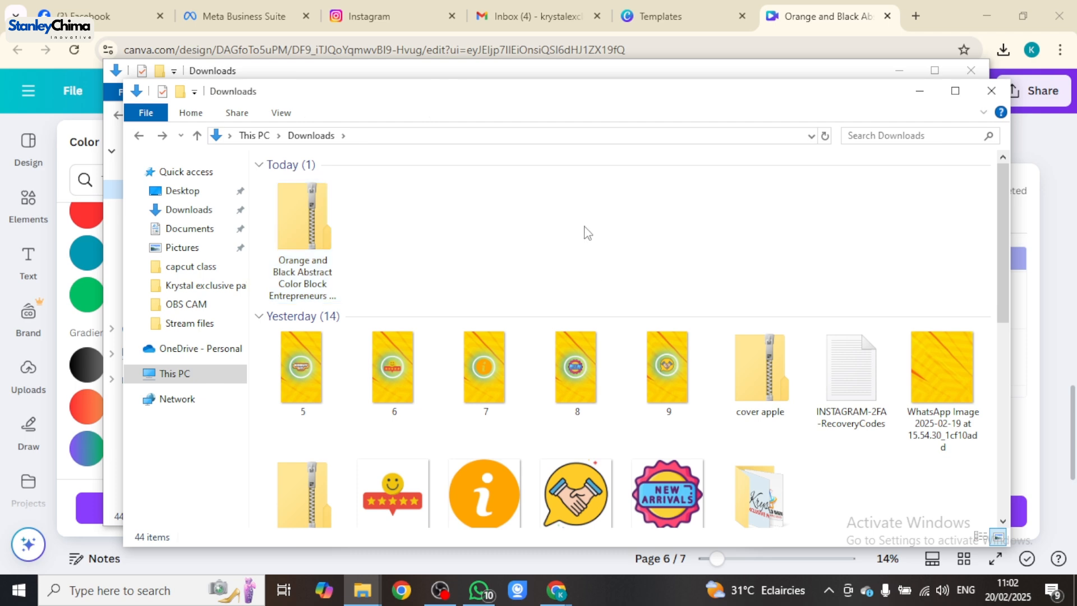
pyautogui.hotkey('ctrl', 'v')
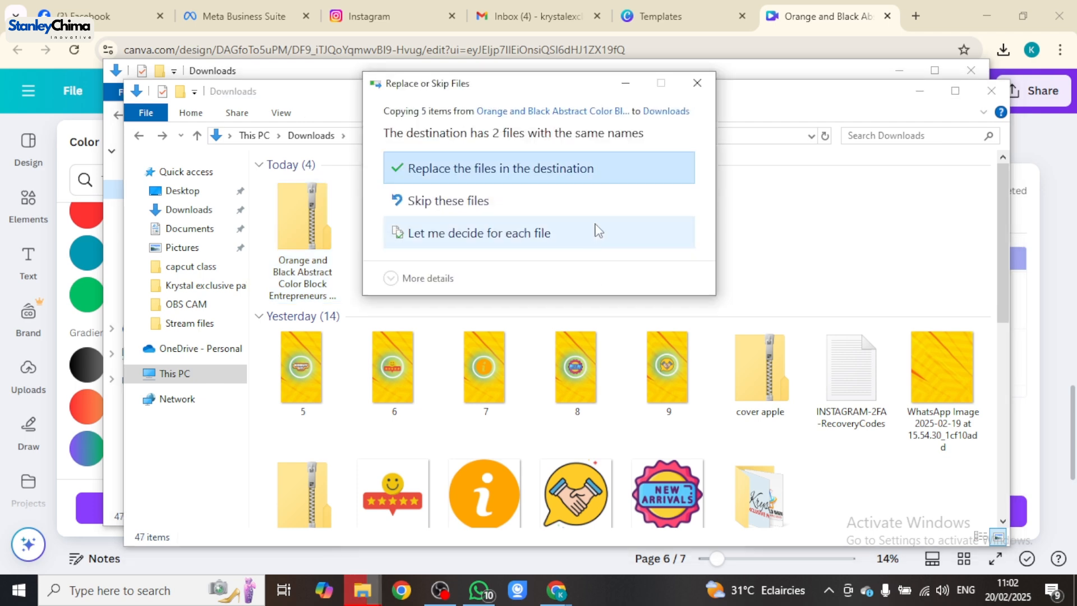
pyautogui.click(529, 167)
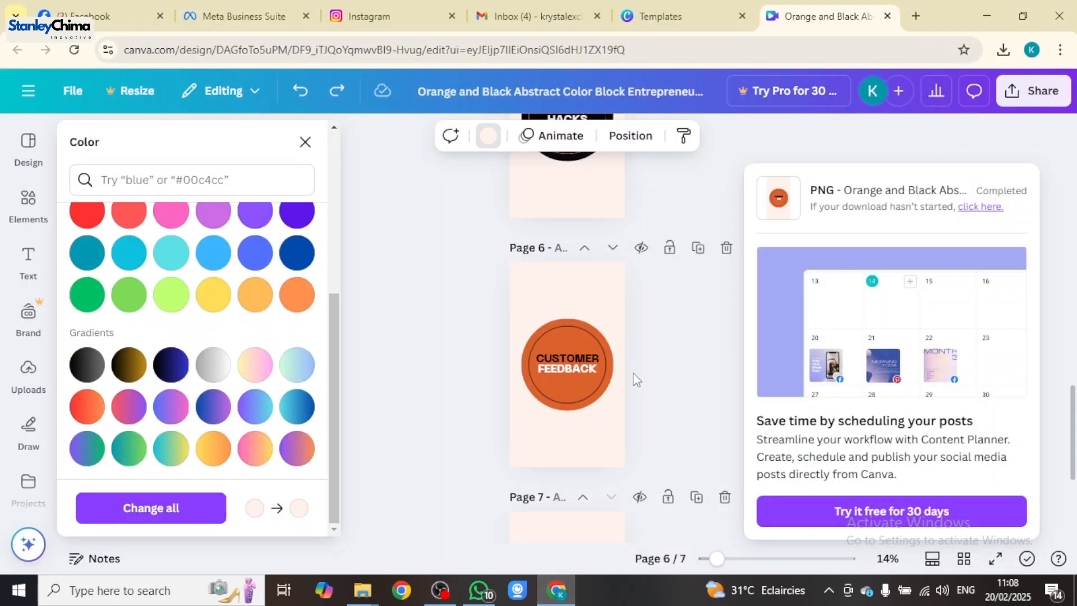
# Switch to the Instagram profile page and decline saving the login info
pyautogui.scroll(-2, 632, 367)
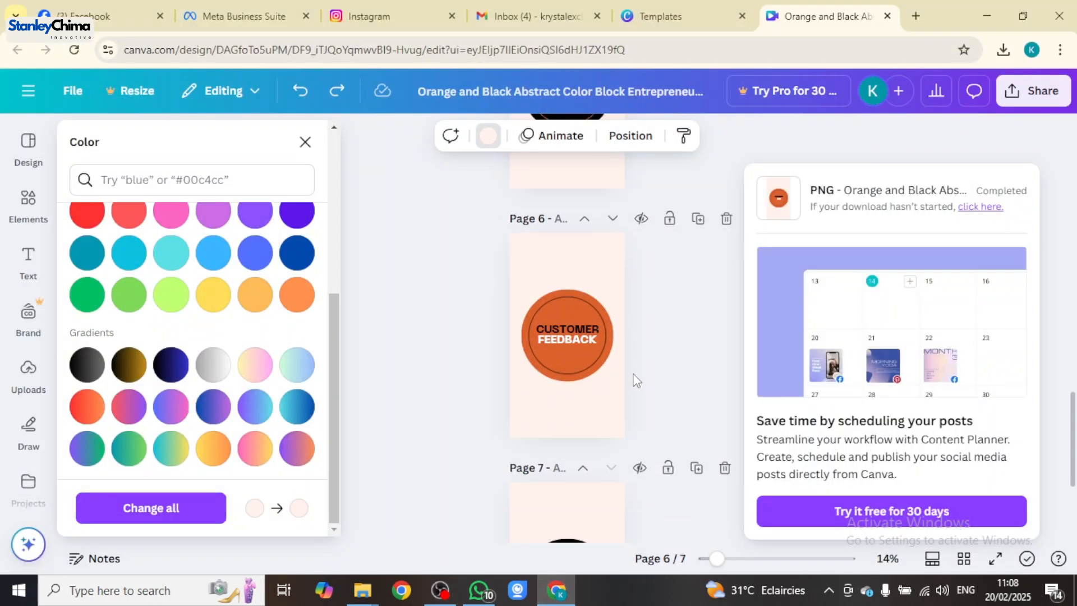
pyautogui.click(393, 17)
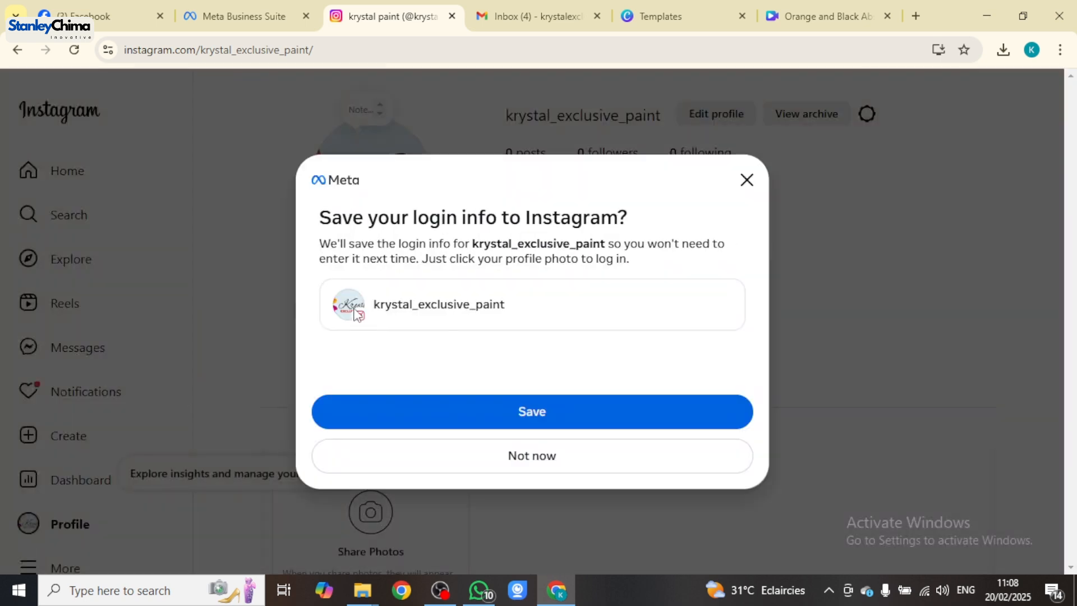
pyautogui.click(747, 182)
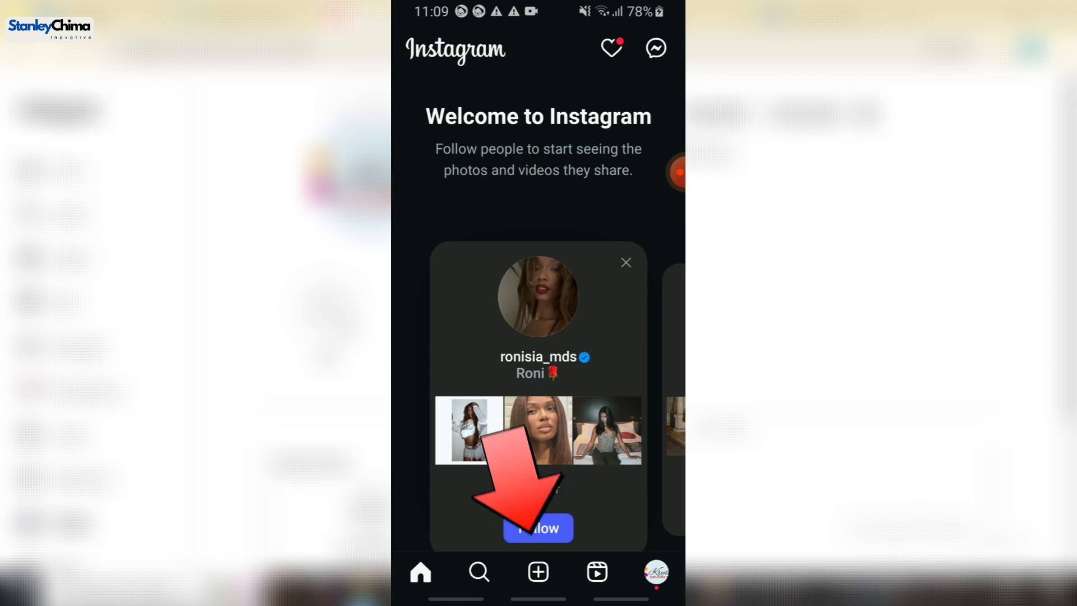
# Post the Contact Us cover image from the gallery as a story, skipping the sticker offer
pyautogui.click(539, 572)
pyautogui.click(604, 564)
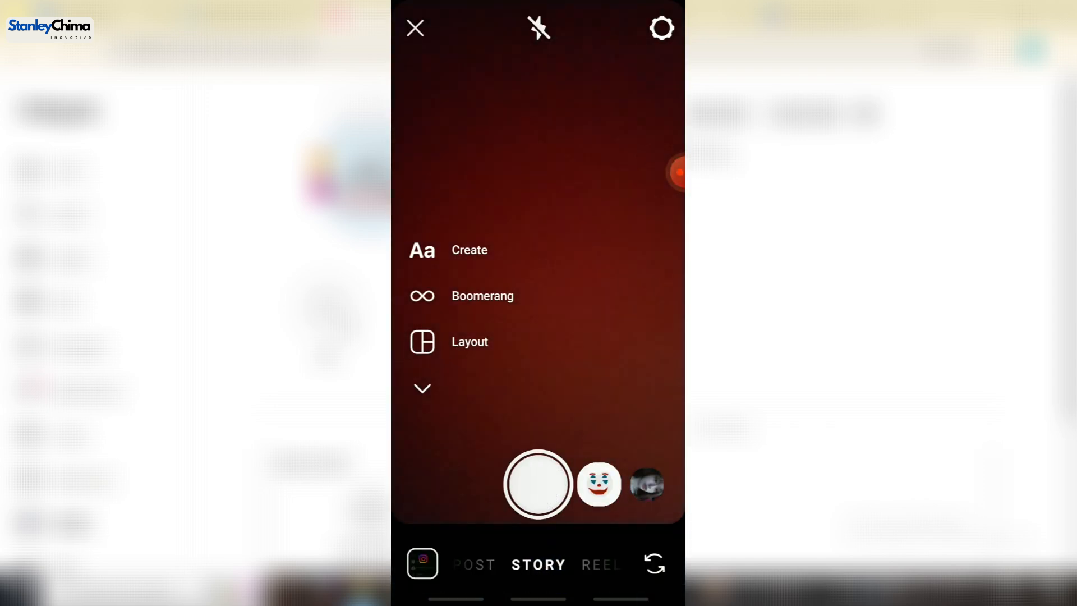
pyautogui.click(422, 564)
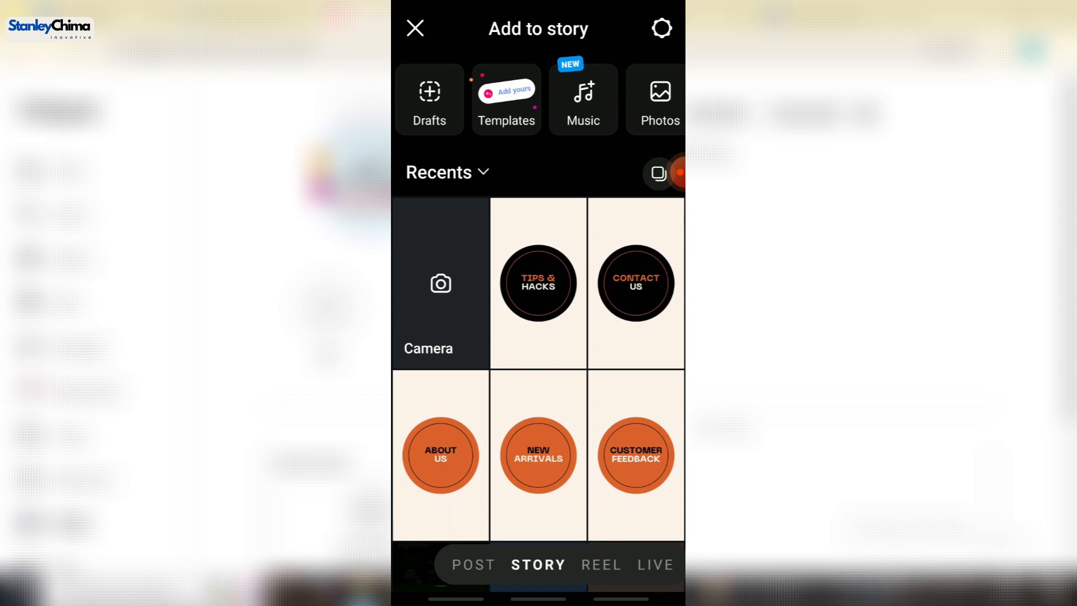
pyautogui.scroll(-1, 539, 370)
pyautogui.scroll(1, 539, 370)
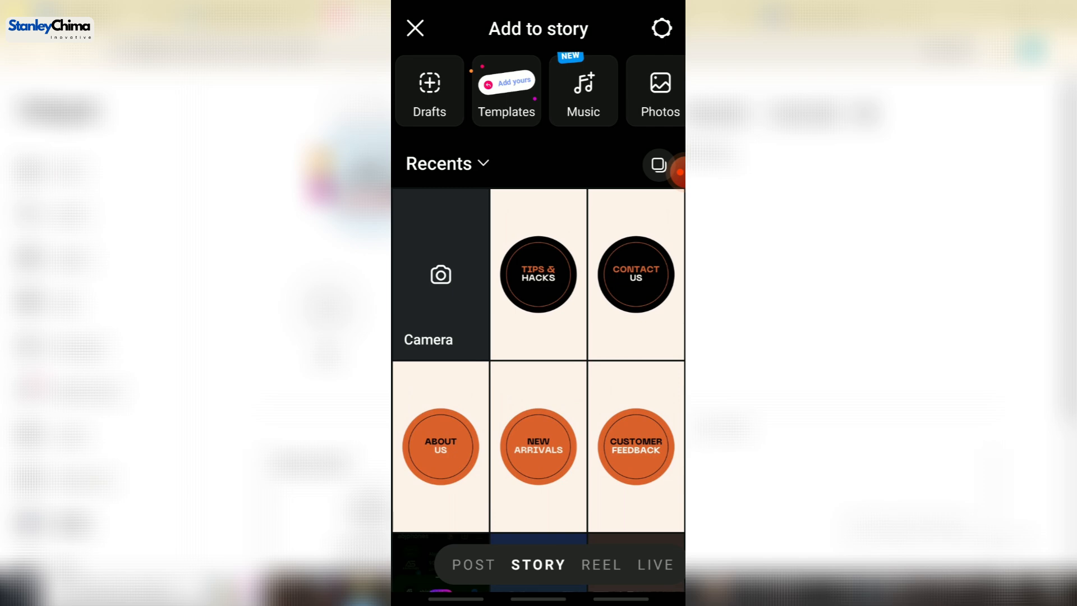
pyautogui.click(637, 274)
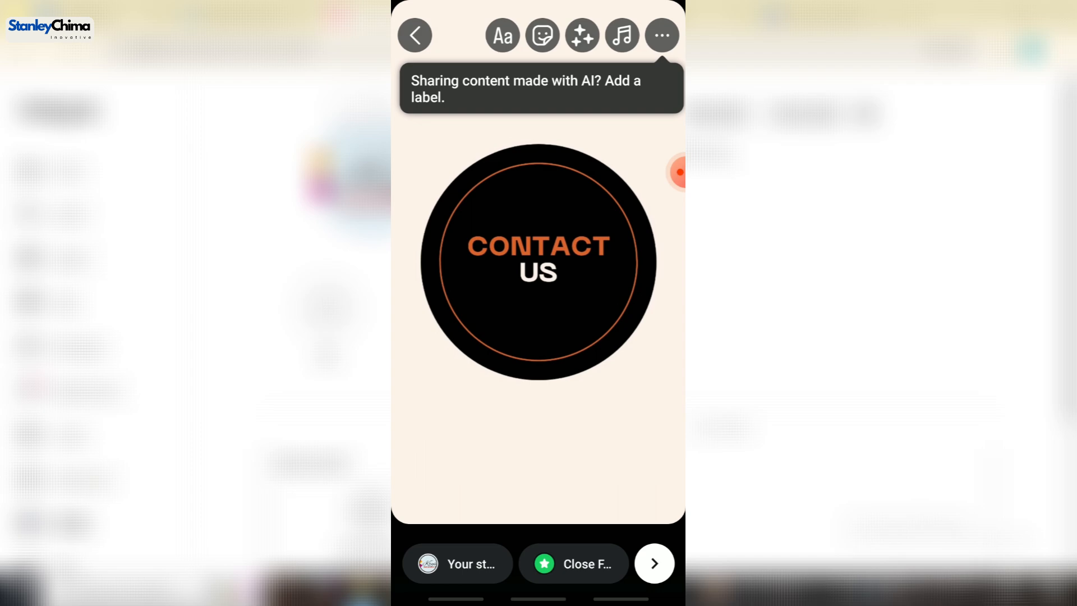
pyautogui.click(654, 564)
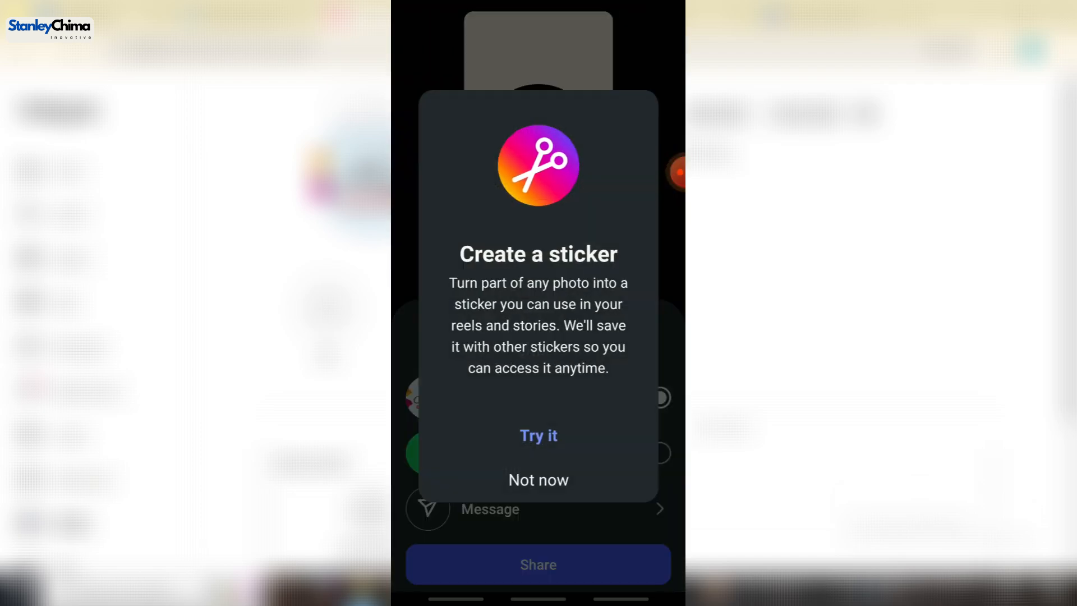
pyautogui.click(538, 480)
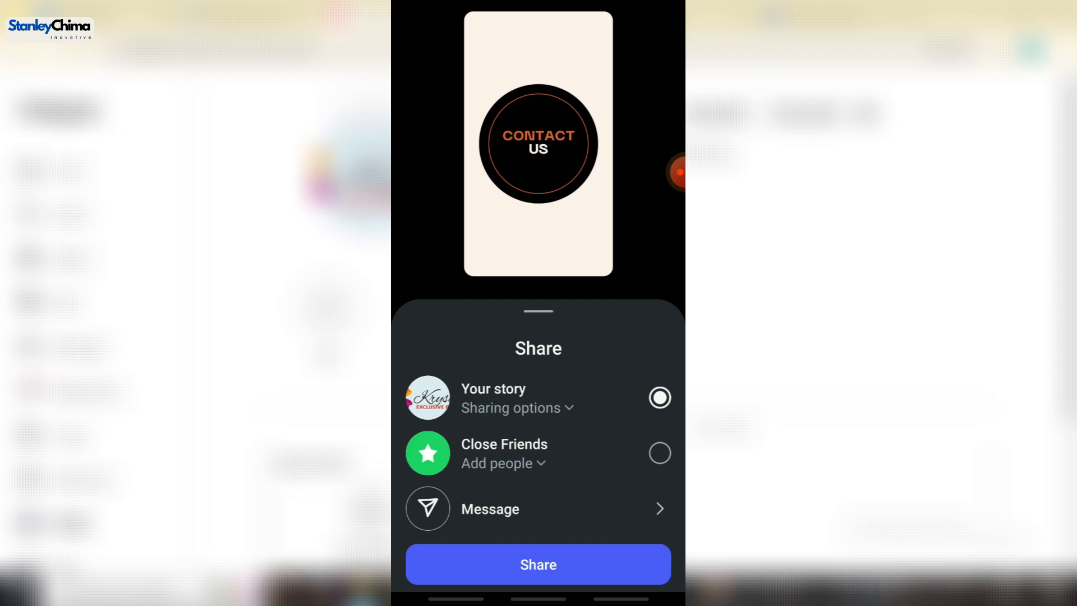
pyautogui.click(539, 565)
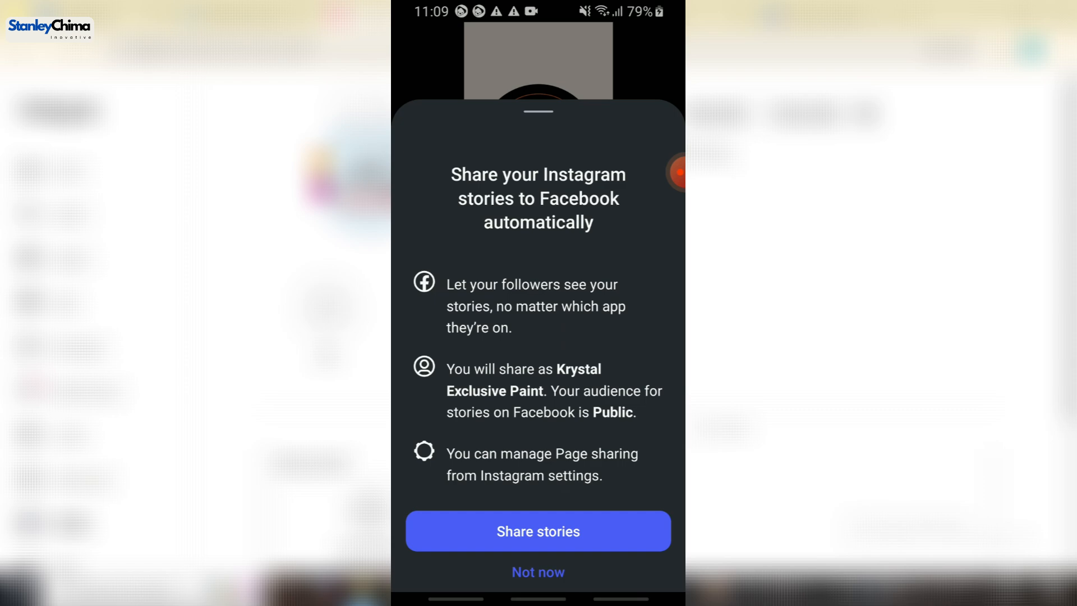
pyautogui.click(539, 572)
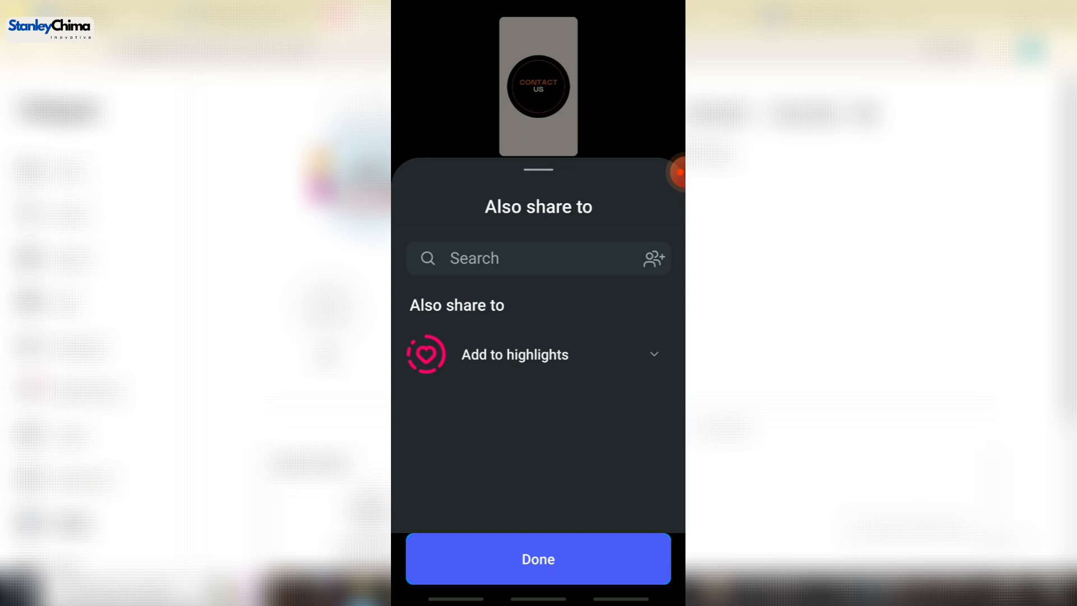
# Add the CONTACT US story to a new highlight named 'Contact us'
pyautogui.click(515, 355)
pyautogui.click(539, 330)
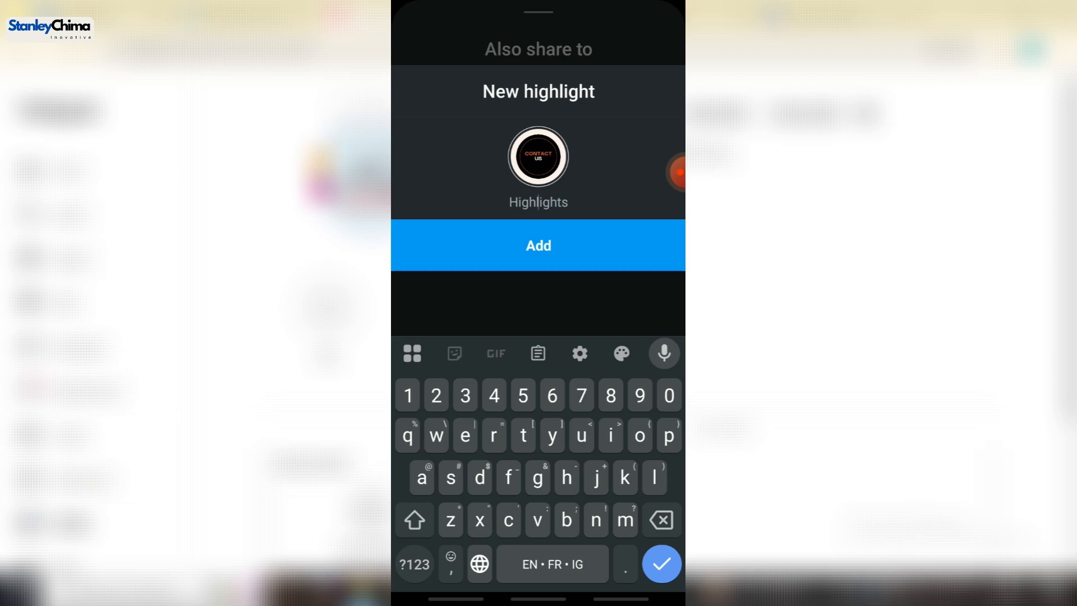
pyautogui.write('contact ')
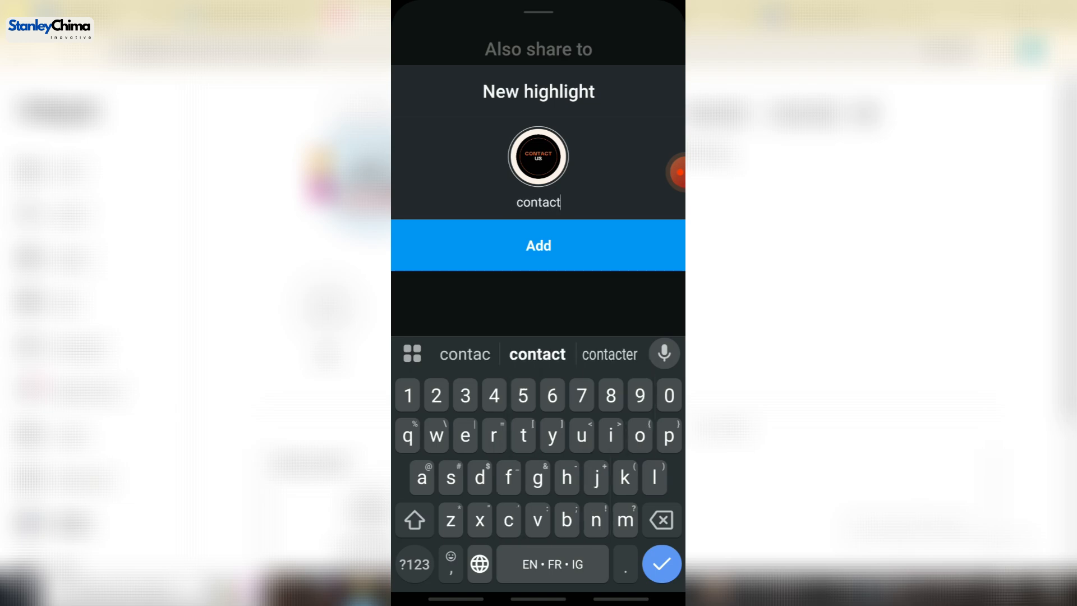
pyautogui.write('us')
pyautogui.click(539, 246)
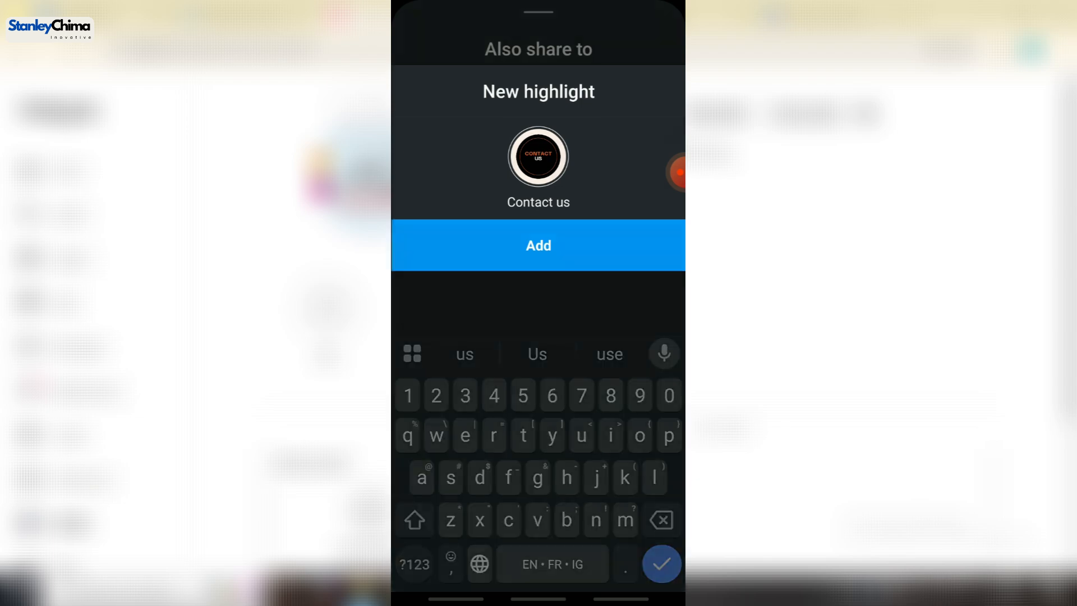
# Post the story and dismiss the comments and stories archive notices
pyautogui.click(539, 559)
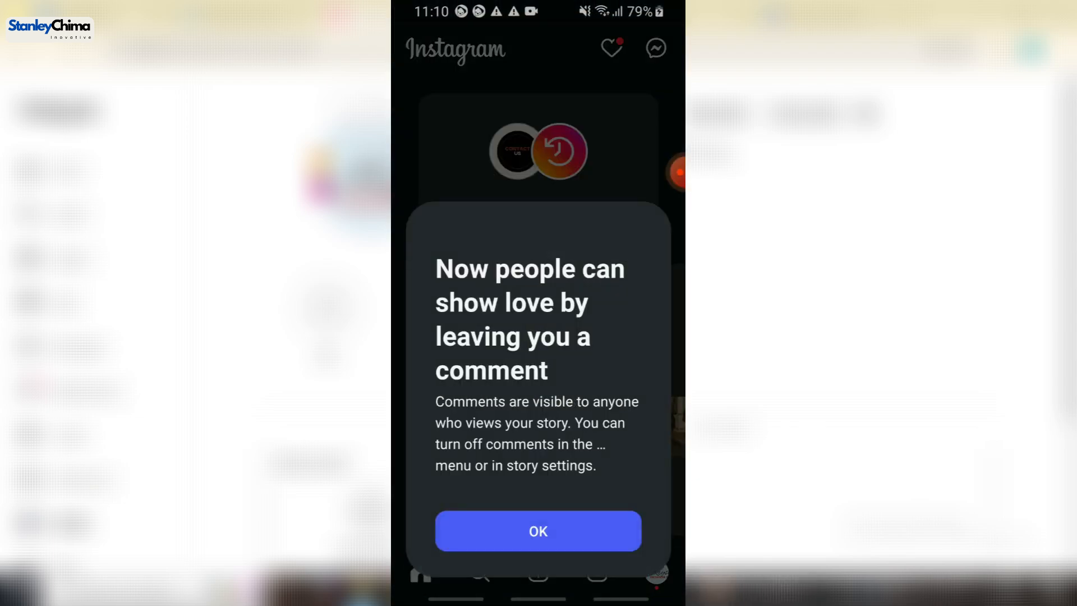
pyautogui.click(539, 532)
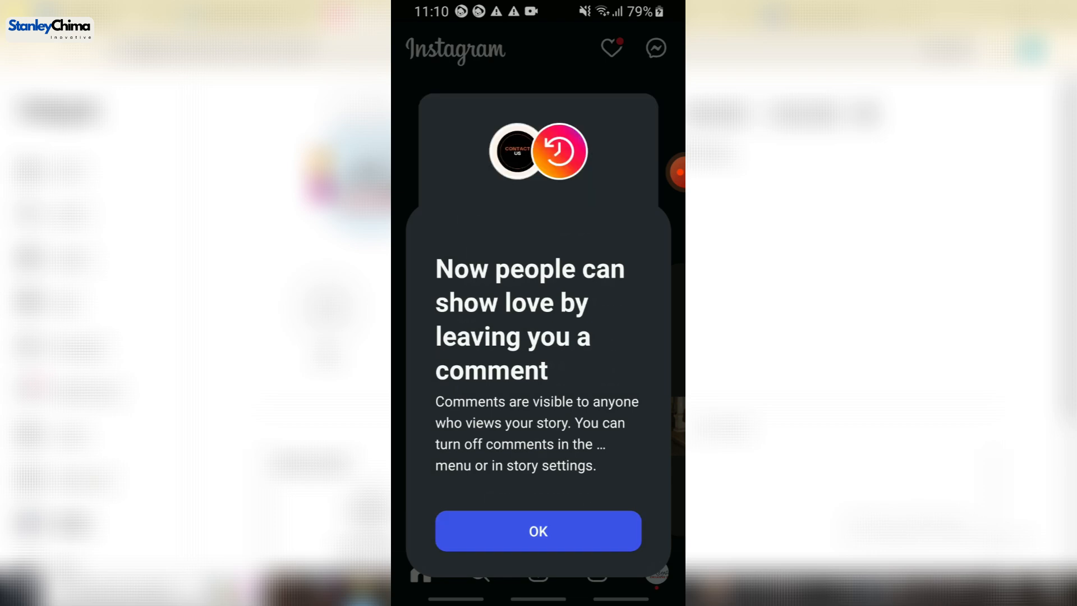
pyautogui.click(538, 454)
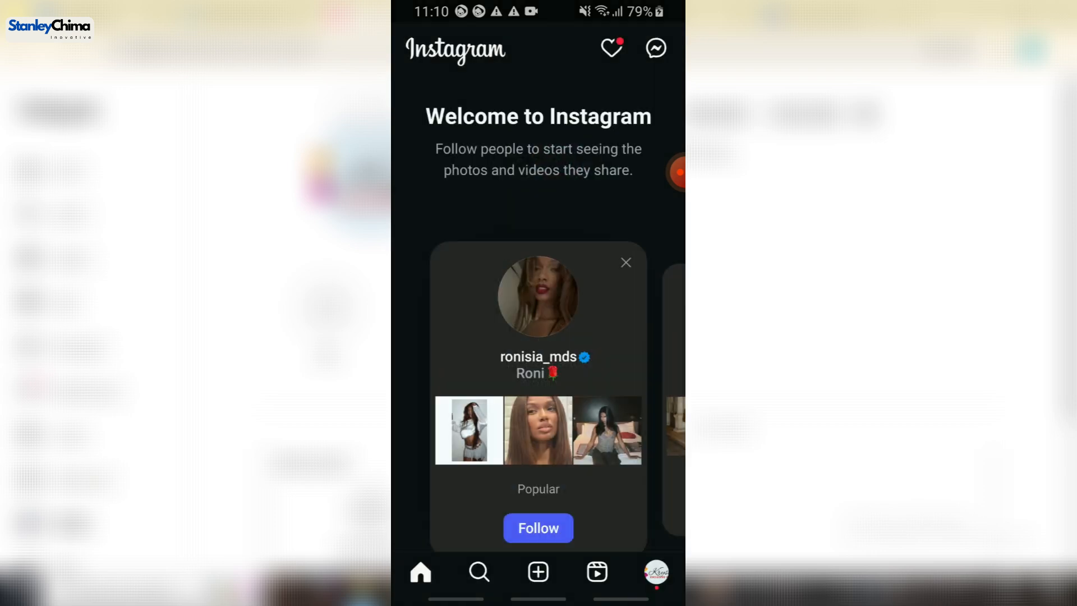
# Verify the 'Contact us' highlight appears on the profile, then start a new post
pyautogui.click(656, 572)
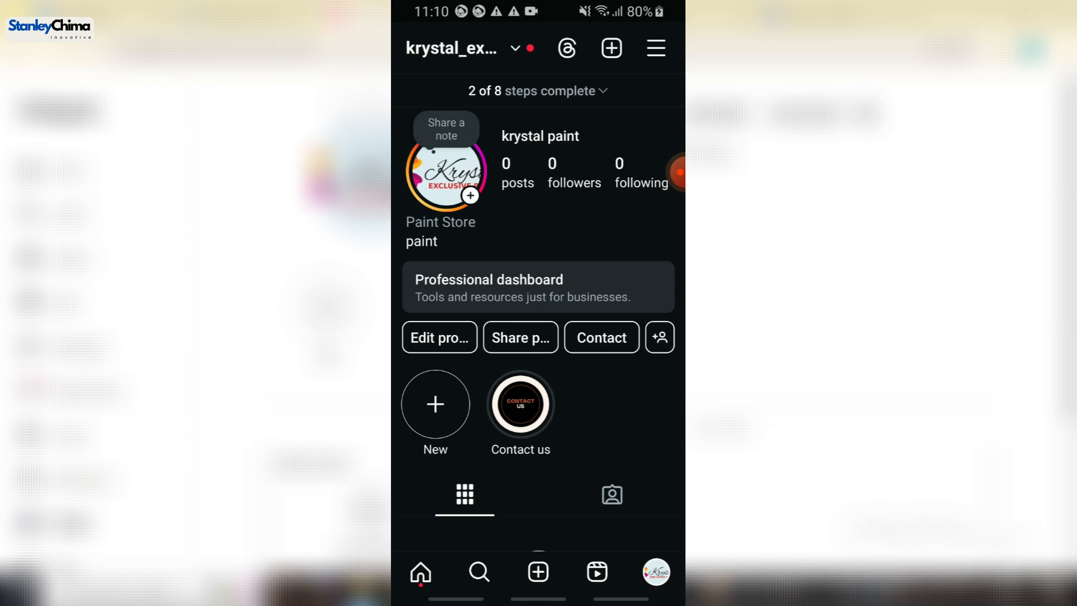
pyautogui.click(436, 404)
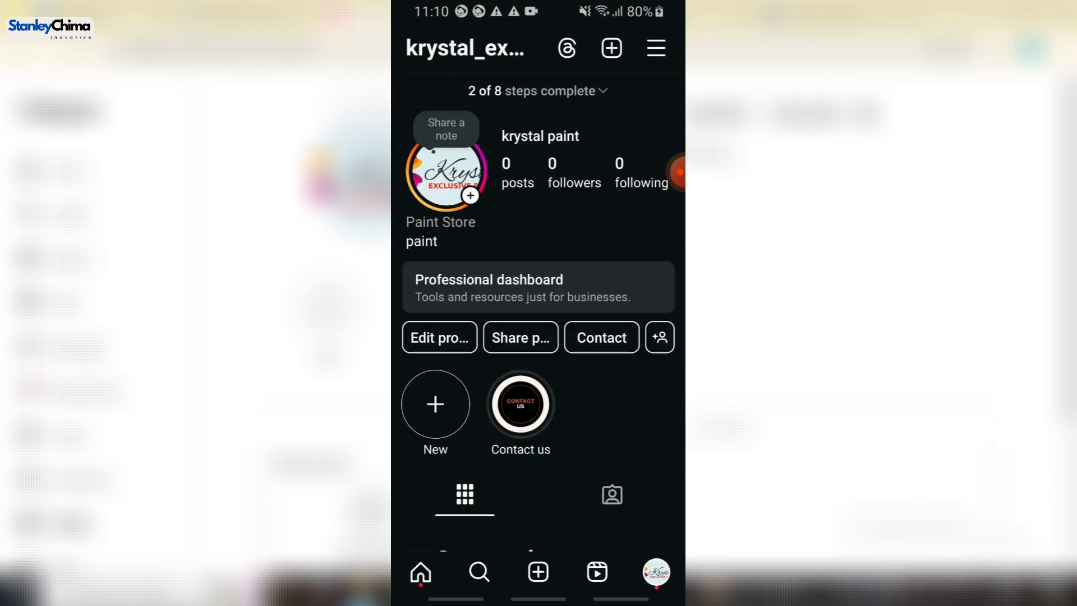
pyautogui.click(538, 572)
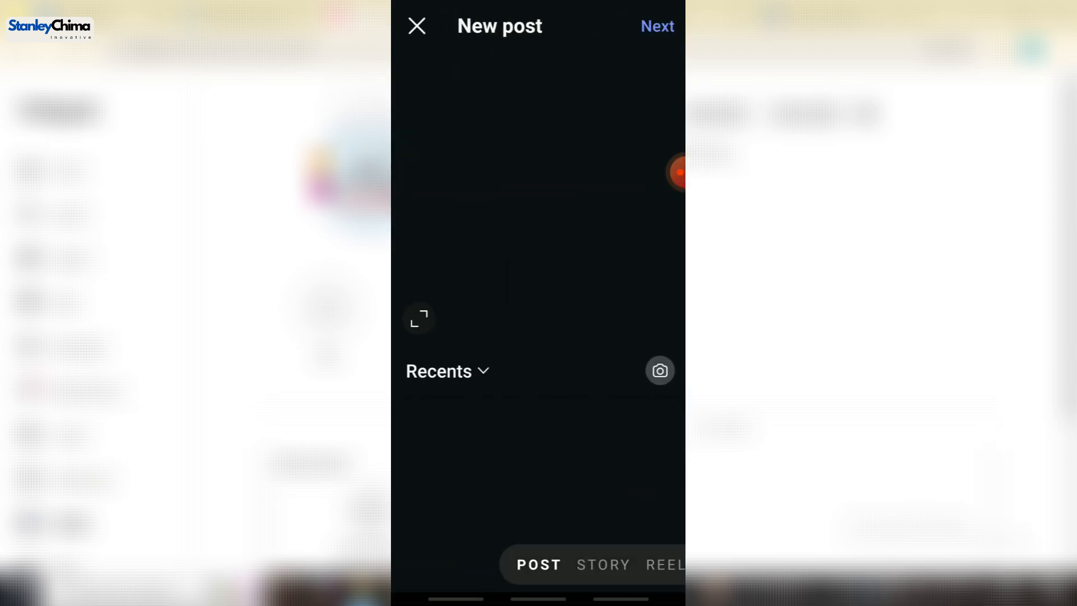